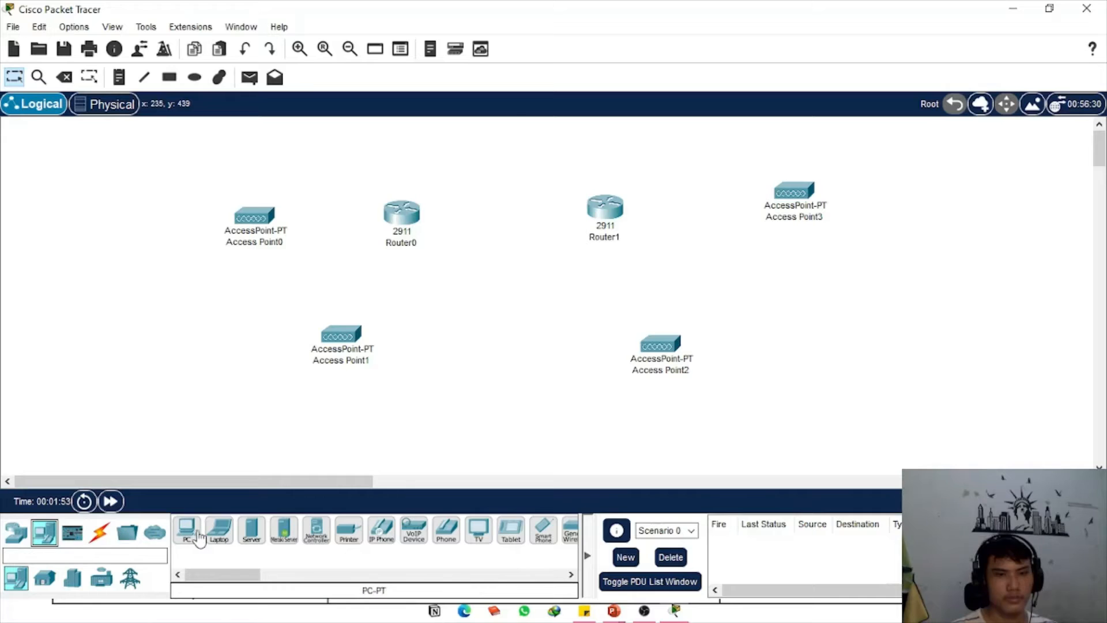
Place four PCs in the workspace, one on the outer side of each of the four access points
{"action": "left_click", "coordinate": [135, 207]}
{"action": "left_click", "coordinate": [156, 342]}
{"action": "left_click", "coordinate": [857, 344]}
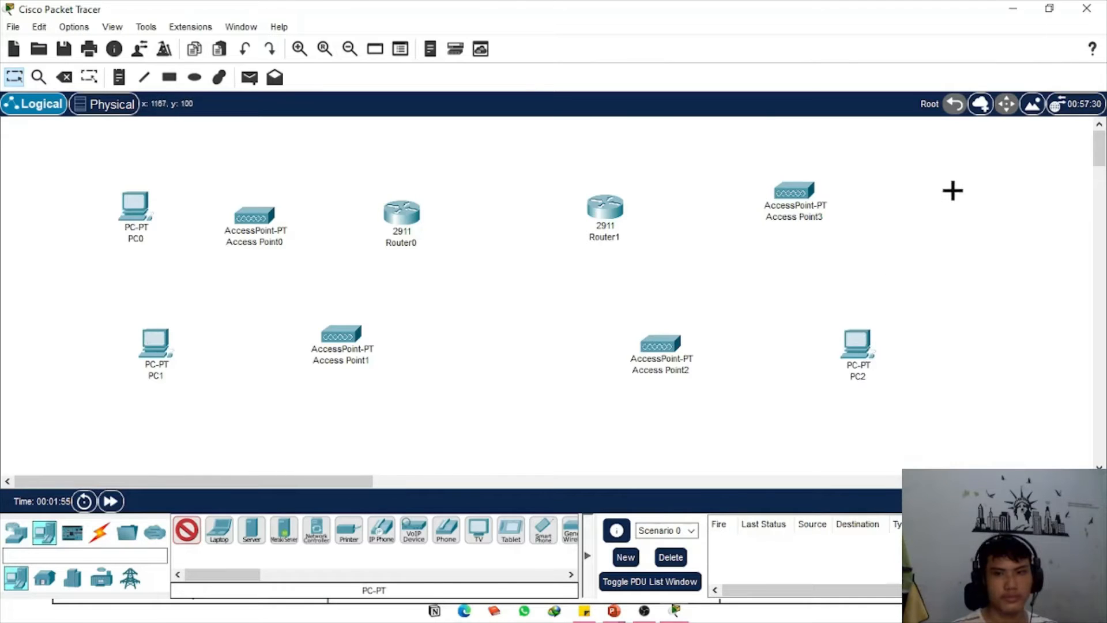
{"action": "left_click", "coordinate": [958, 185]}
Connect Router0 to Router1 with an automatically chosen connection type
{"action": "left_click", "coordinate": [100, 531]}
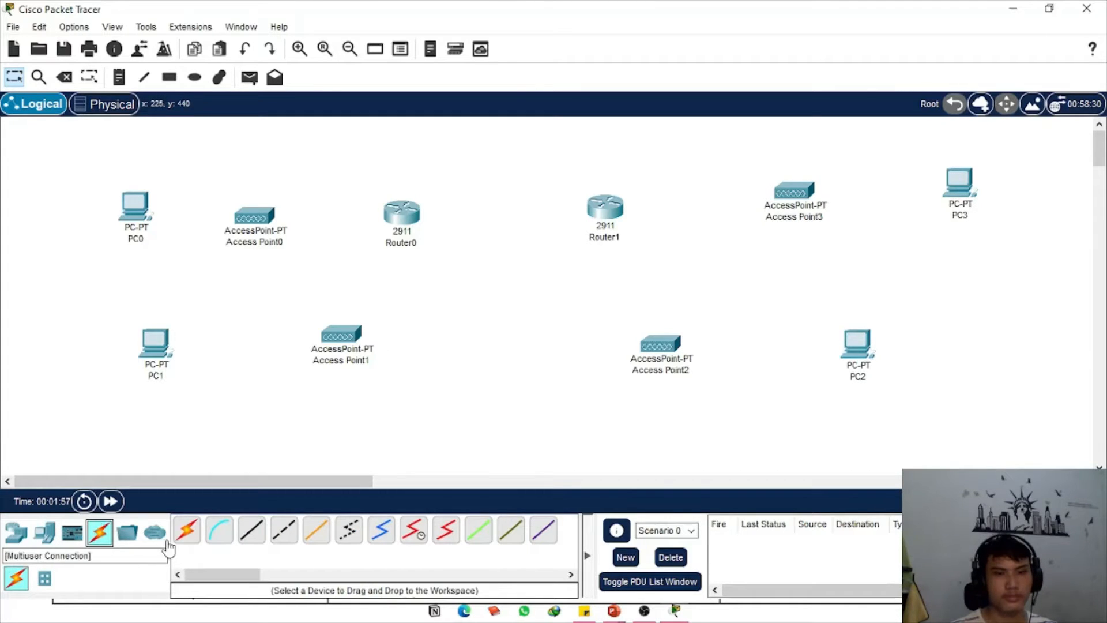
{"action": "left_click", "coordinate": [186, 530], "text": "ctrl"}
{"action": "left_click", "coordinate": [403, 215]}
{"action": "left_click", "coordinate": [578, 212]}
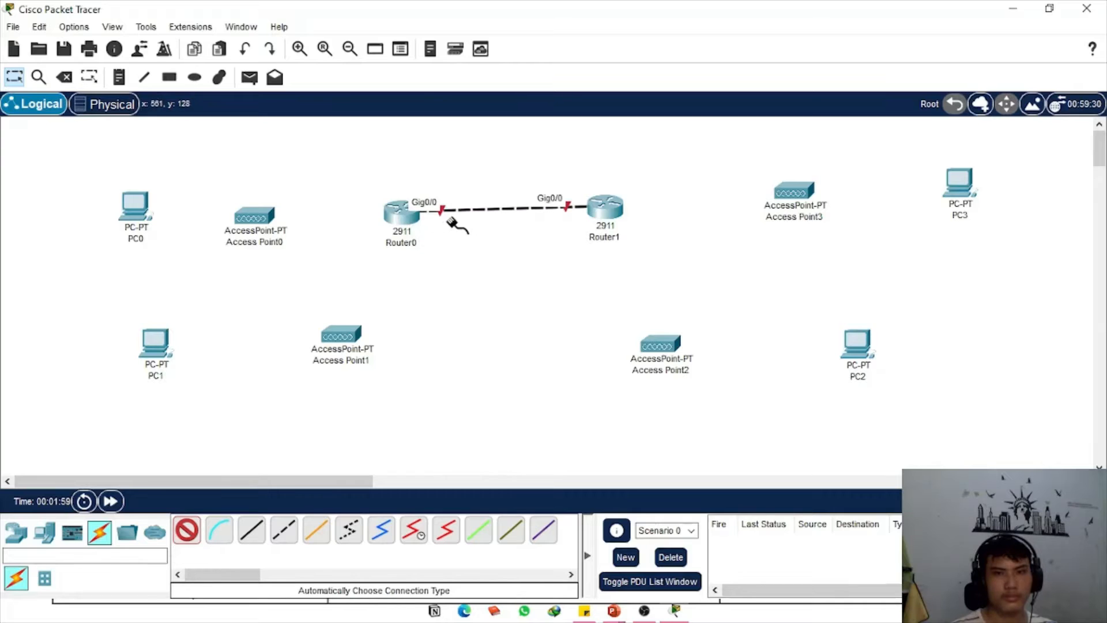
Connect Router0 to Access Point0 and Access Point1 with the automatic connection type
{"action": "left_click", "coordinate": [402, 213]}
{"action": "left_click", "coordinate": [254, 216]}
{"action": "left_click", "coordinate": [397, 218]}
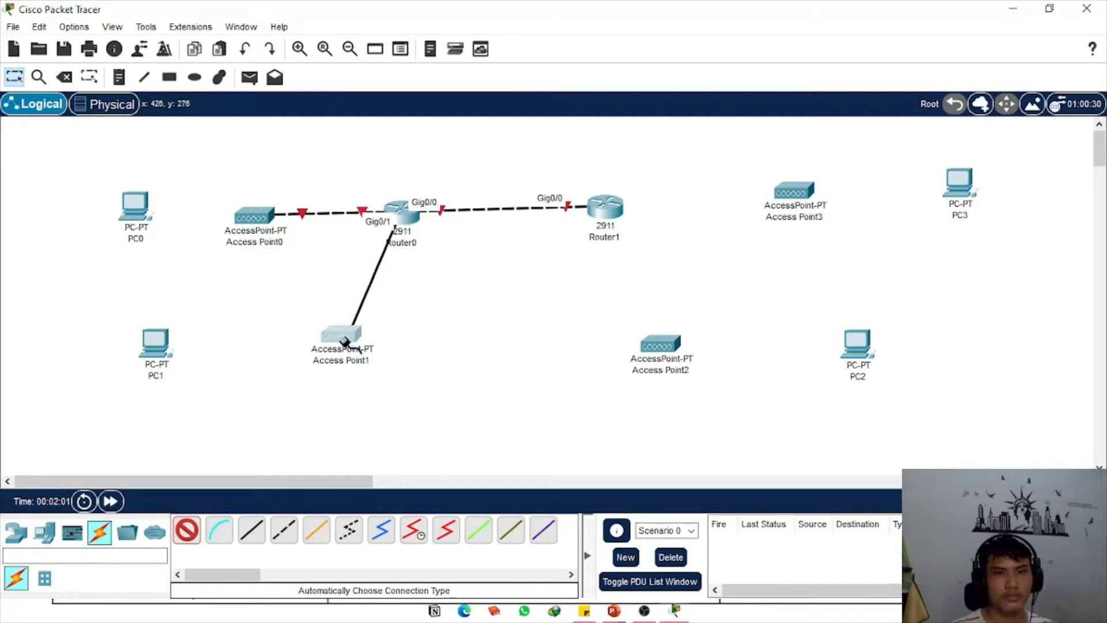
{"action": "left_click", "coordinate": [345, 335]}
Connect Router1 to Access Point2 and Access Point3 with the automatic connection type
{"action": "left_click", "coordinate": [604, 206]}
{"action": "left_click", "coordinate": [663, 344]}
{"action": "left_click", "coordinate": [604, 209]}
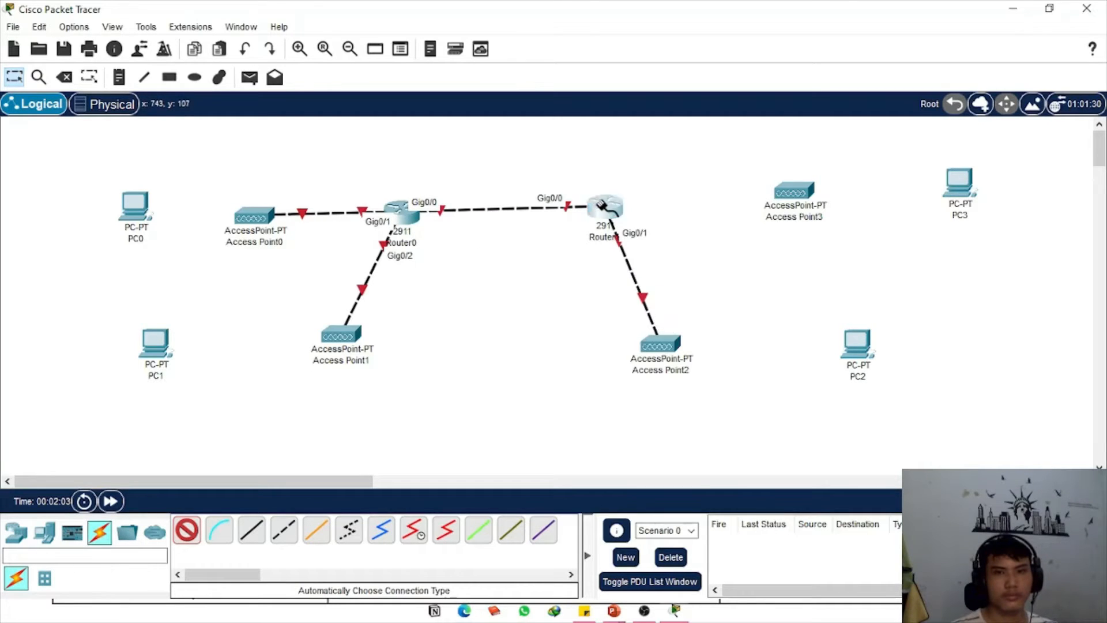
{"action": "left_click", "coordinate": [793, 191]}
{"action": "key", "text": "Escape"}
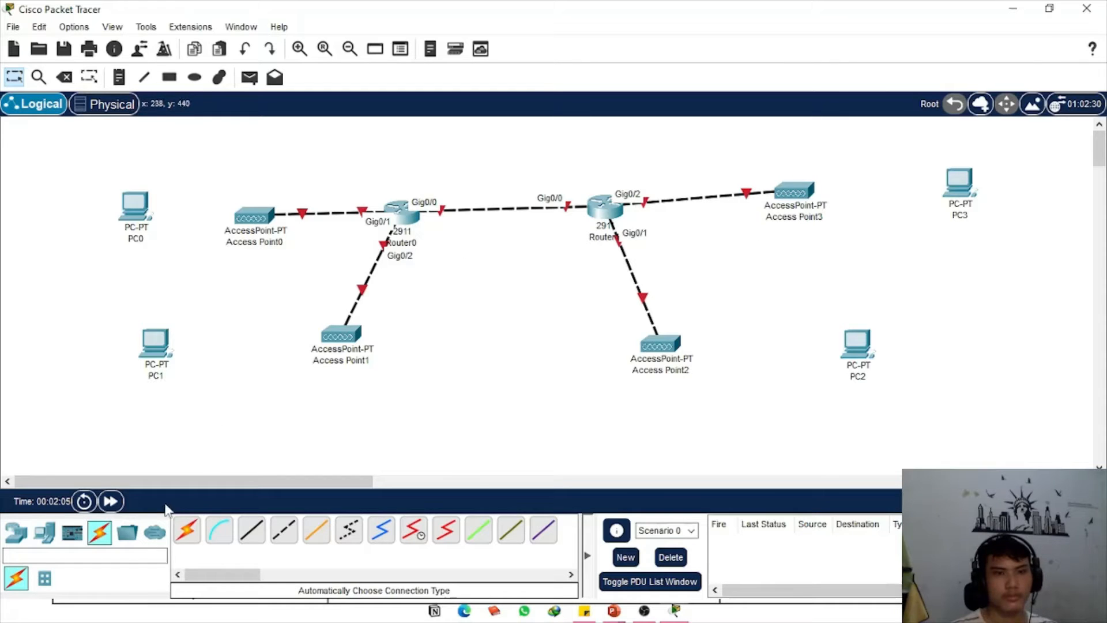
{"action": "left_click", "coordinate": [169, 77]}
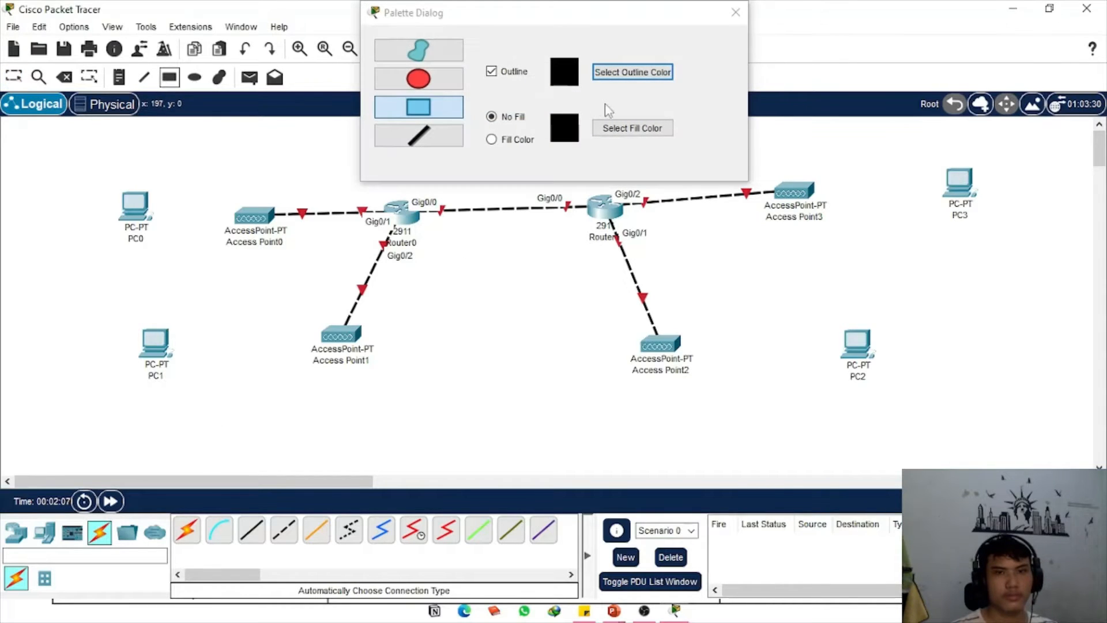
{"action": "left_click", "coordinate": [520, 139]}
{"action": "left_click", "coordinate": [497, 73]}
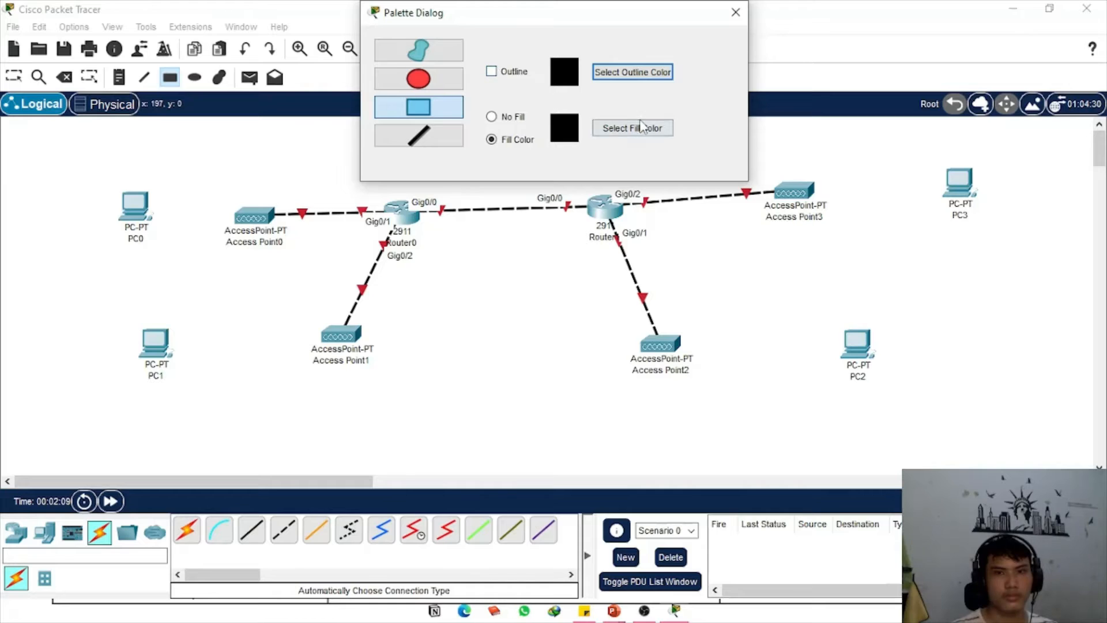
{"action": "left_click", "coordinate": [641, 127]}
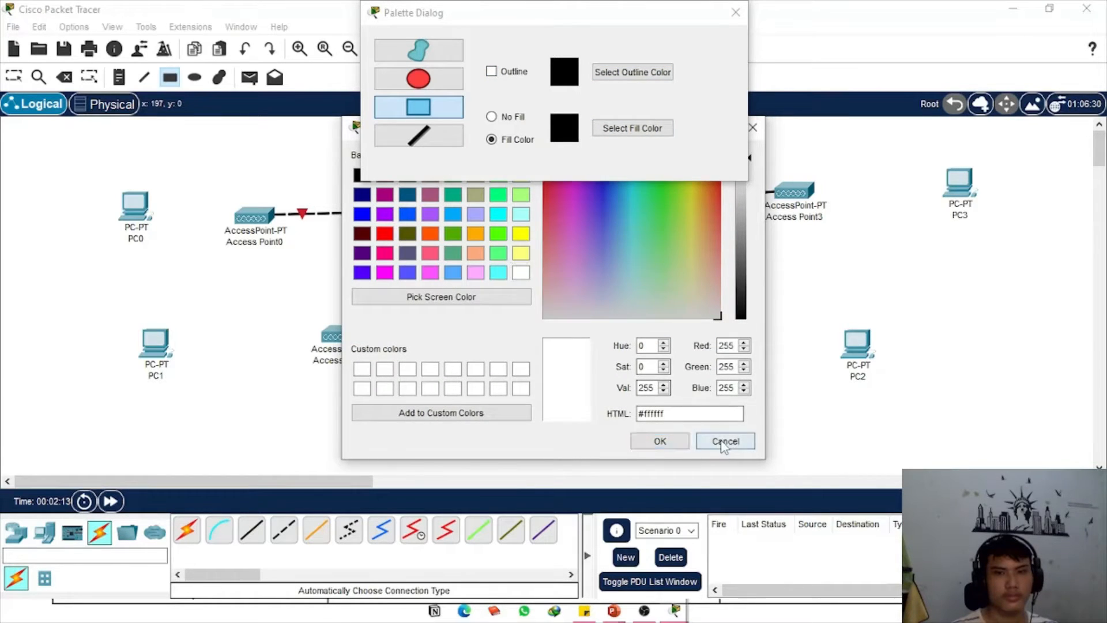
{"action": "left_click", "coordinate": [724, 440]}
{"action": "left_click", "coordinate": [506, 74]}
{"action": "left_click", "coordinate": [517, 117]}
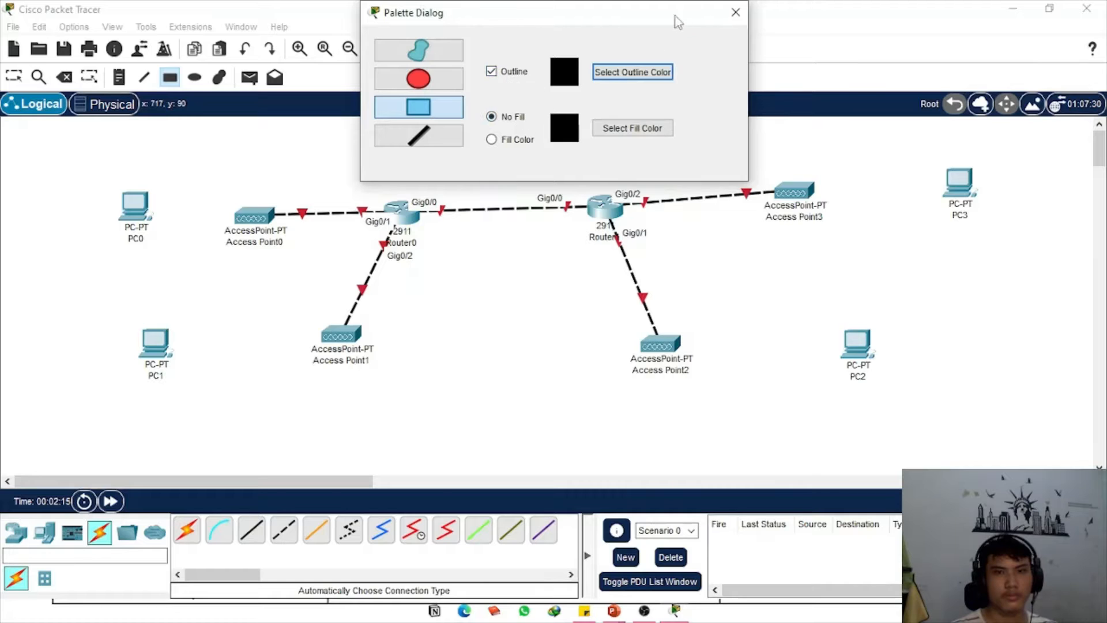
{"action": "left_click", "coordinate": [736, 12]}
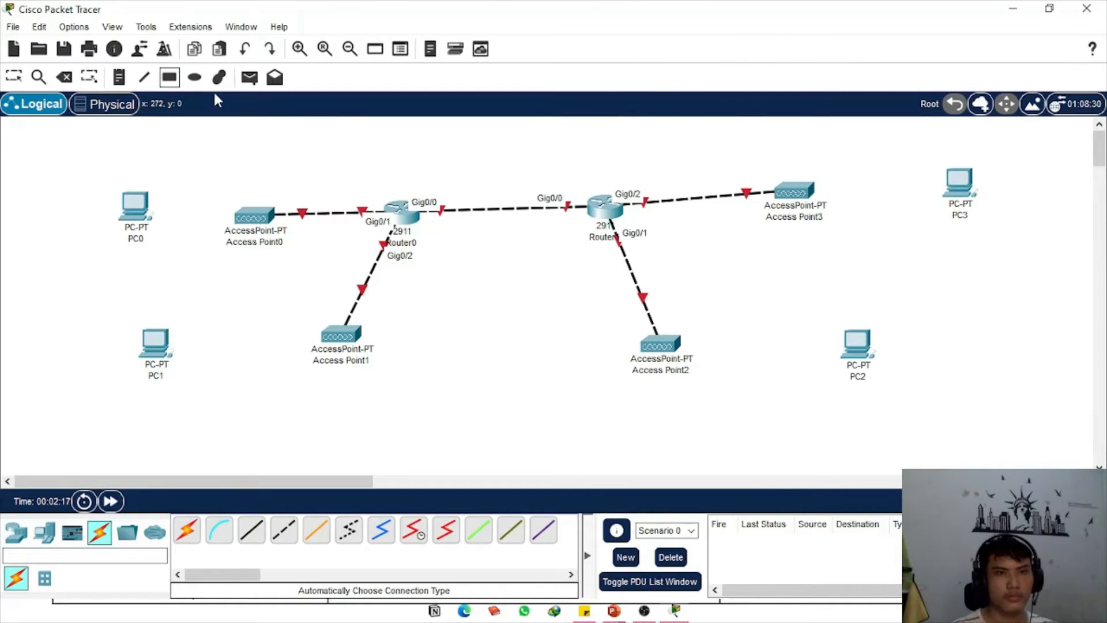
Draw four unfilled, outlined rectangles, one around each PC and access point pair
{"action": "left_click", "coordinate": [169, 78]}
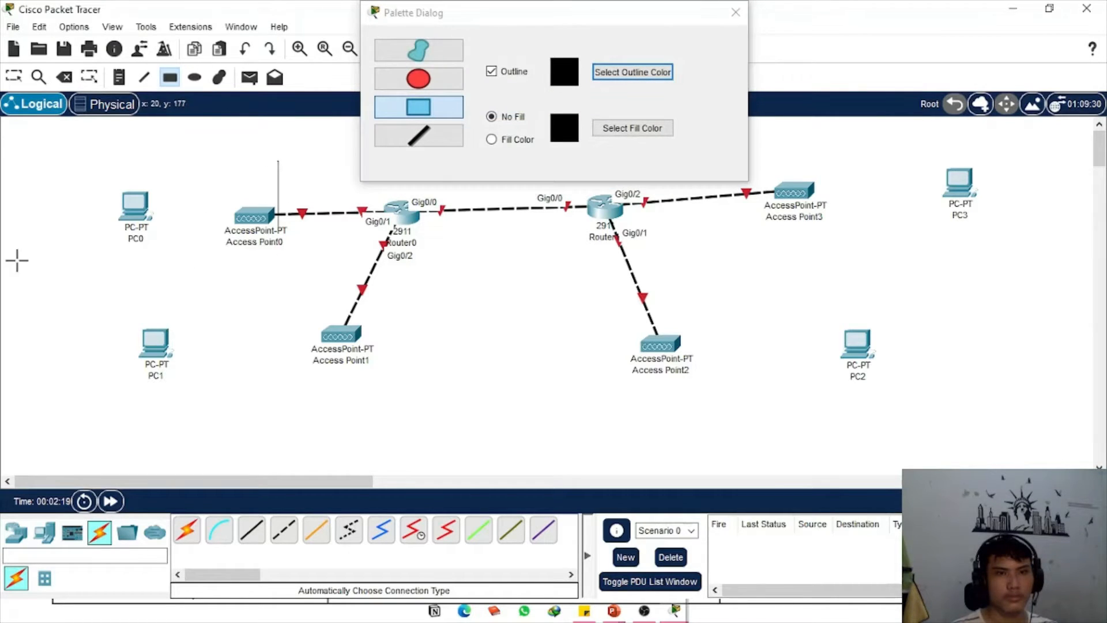
{"action": "left_click_drag", "start_coordinate": [18, 262], "coordinate": [279, 161]}
{"action": "left_click_drag", "start_coordinate": [58, 469], "coordinate": [402, 302]}
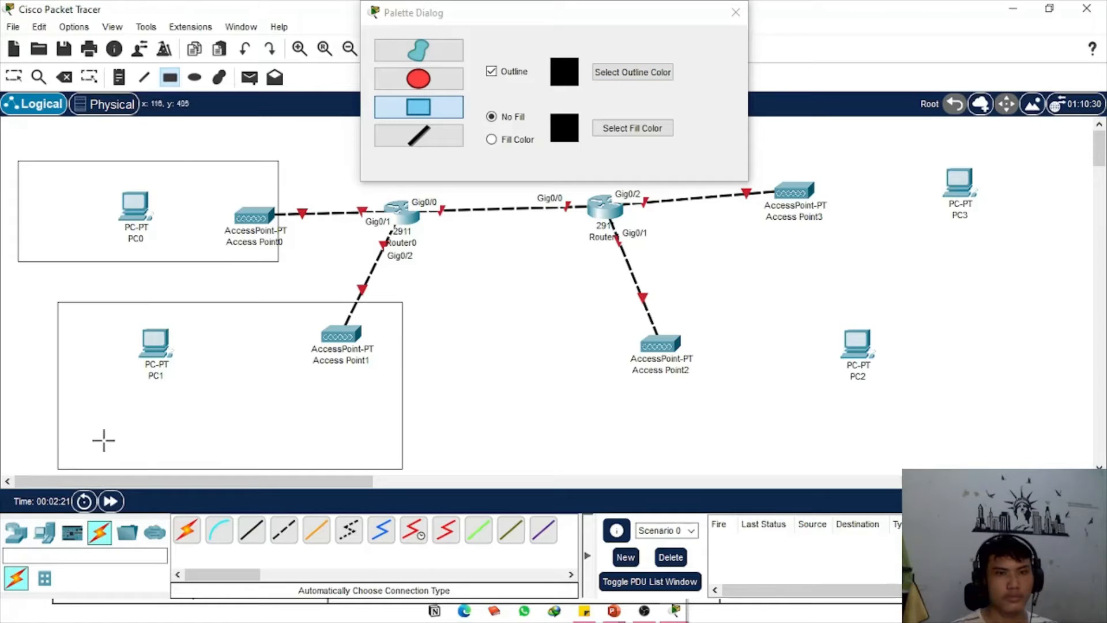
{"action": "mouse_move", "coordinate": [597, 326]}
{"action": "left_mouse_down"}
{"action": "mouse_move", "coordinate": [740, 324]}
{"action": "mouse_move", "coordinate": [1007, 476]}
{"action": "left_mouse_up"}
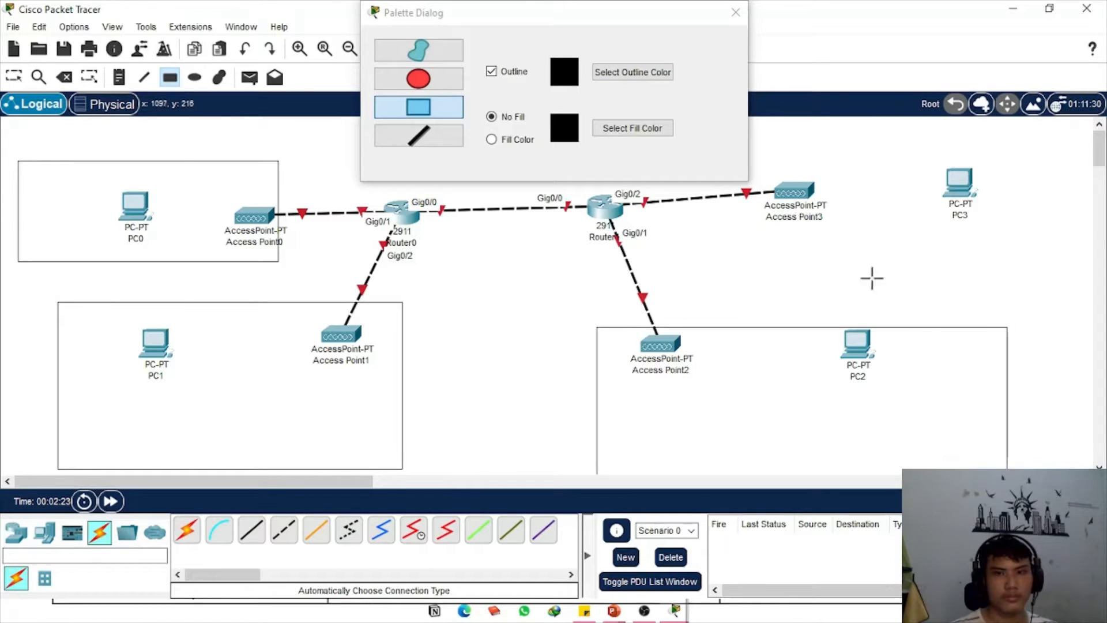
{"action": "left_click_drag", "start_coordinate": [783, 120], "coordinate": [1087, 124]}
{"action": "left_click", "coordinate": [738, 13]}
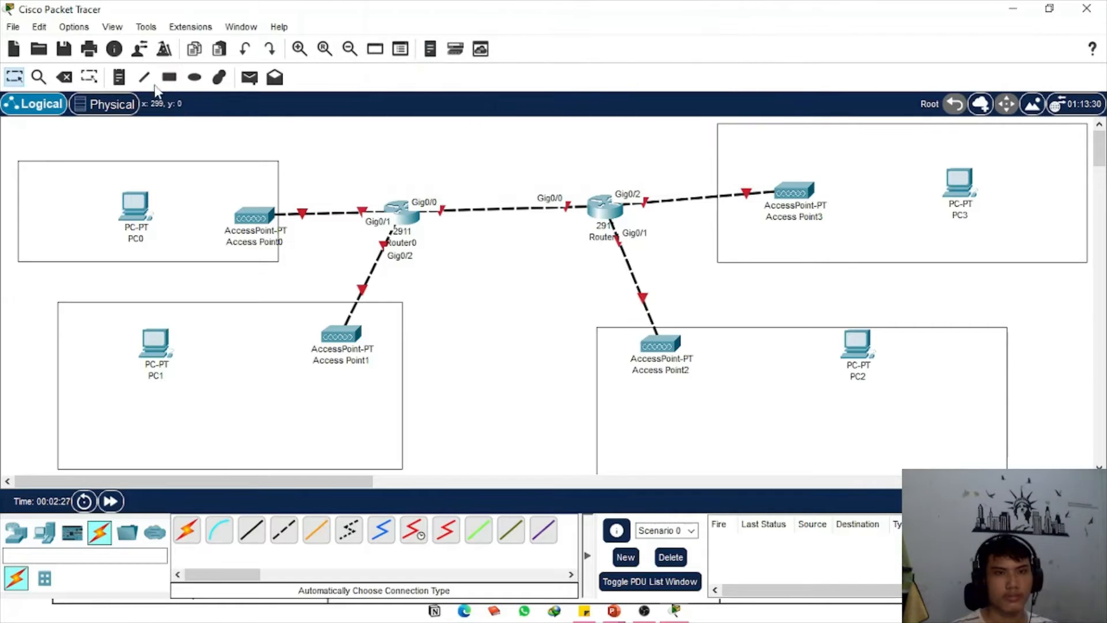
Add a text note reading "WLAN 1" above PC0 inside its rectangle
{"action": "left_click", "coordinate": [119, 76]}
{"action": "left_click", "coordinate": [74, 177]}
{"action": "type", "text": "WA"}
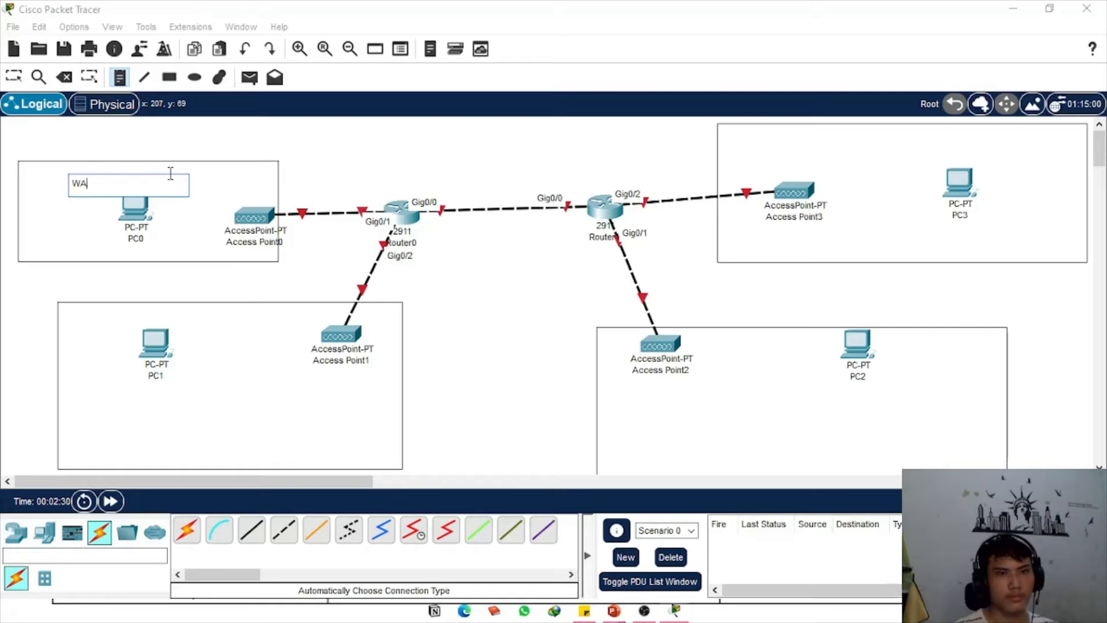
{"action": "key", "text": "BackSpace"}
{"action": "type", "text": "LAN 1"}
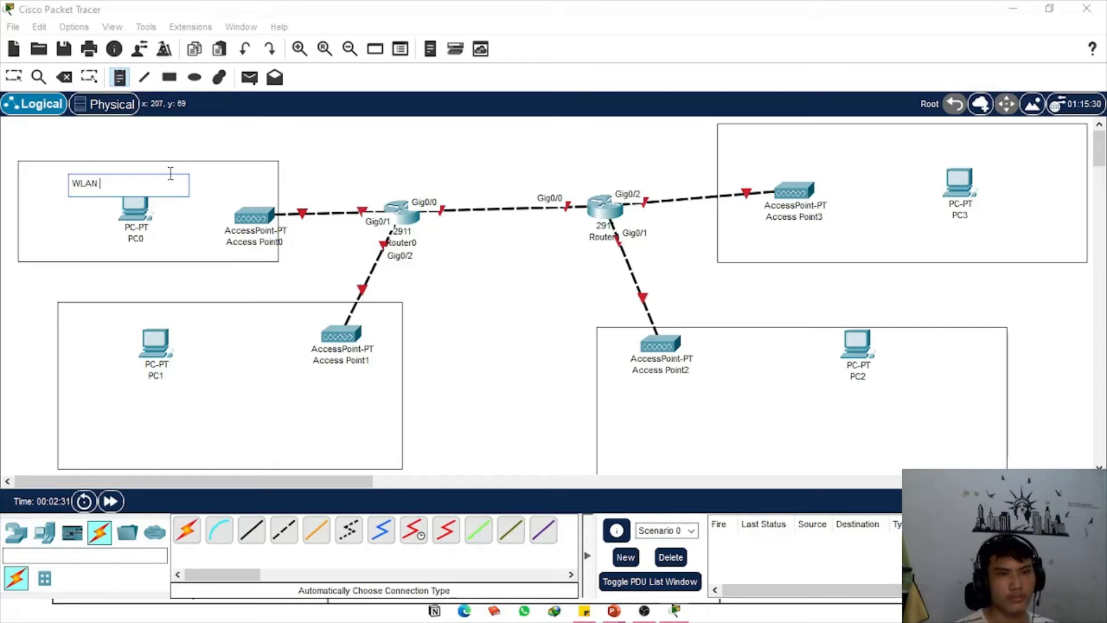
Add a text note reading "WLAN 2" below PC1 inside its rectangle
{"action": "left_click", "coordinate": [144, 453]}
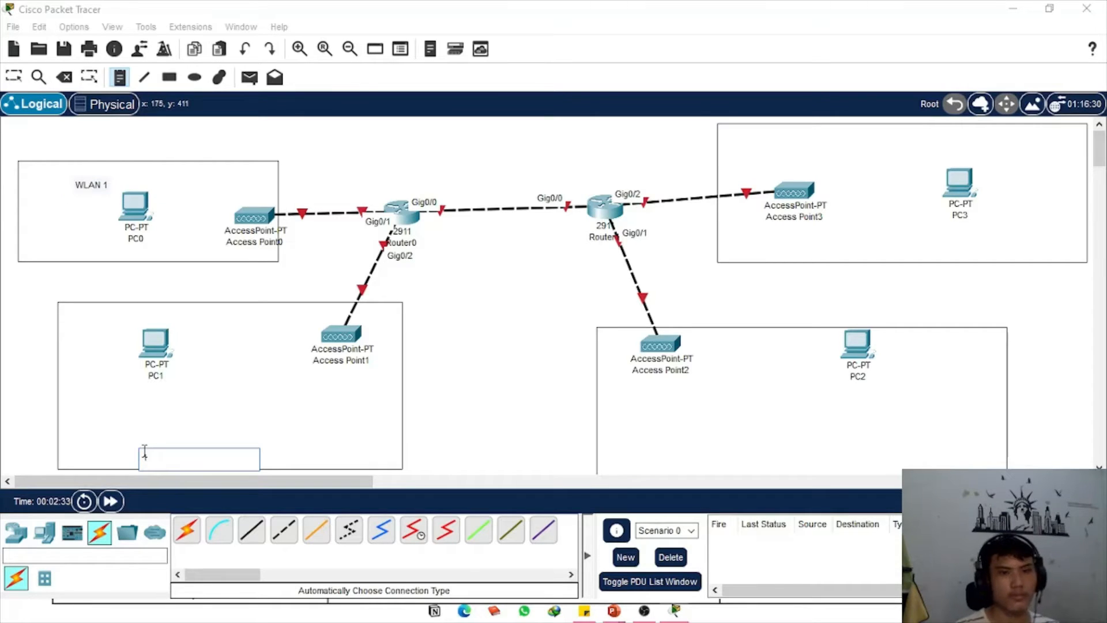
{"action": "type", "text": "WLAN 2"}
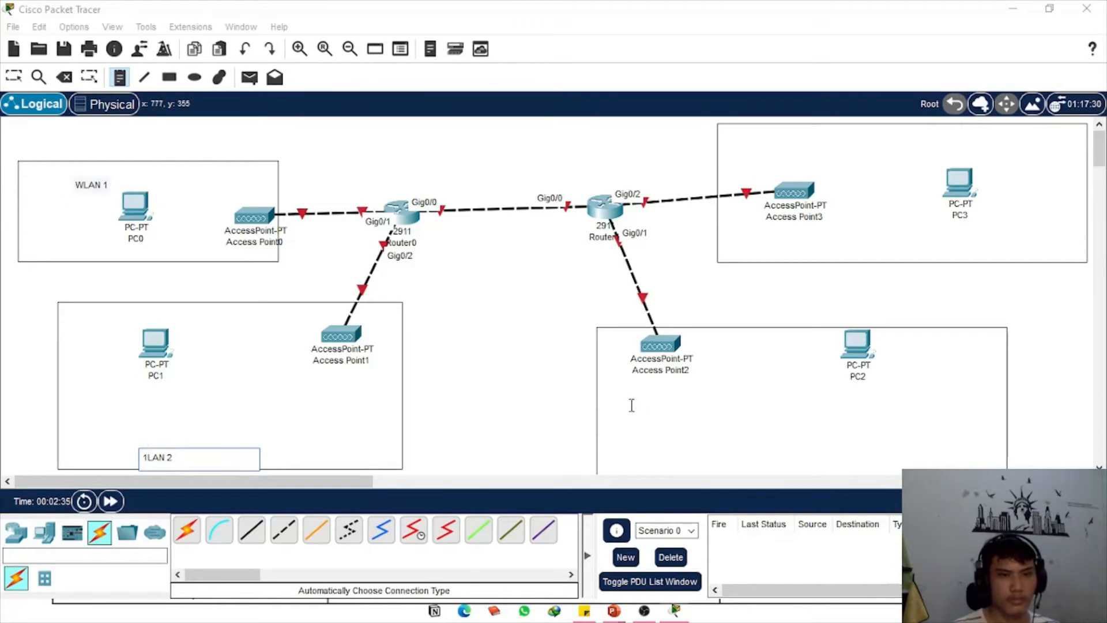
{"action": "key", "text": "Home"}
{"action": "key", "text": "Delete"}
{"action": "type", "text": "W"}
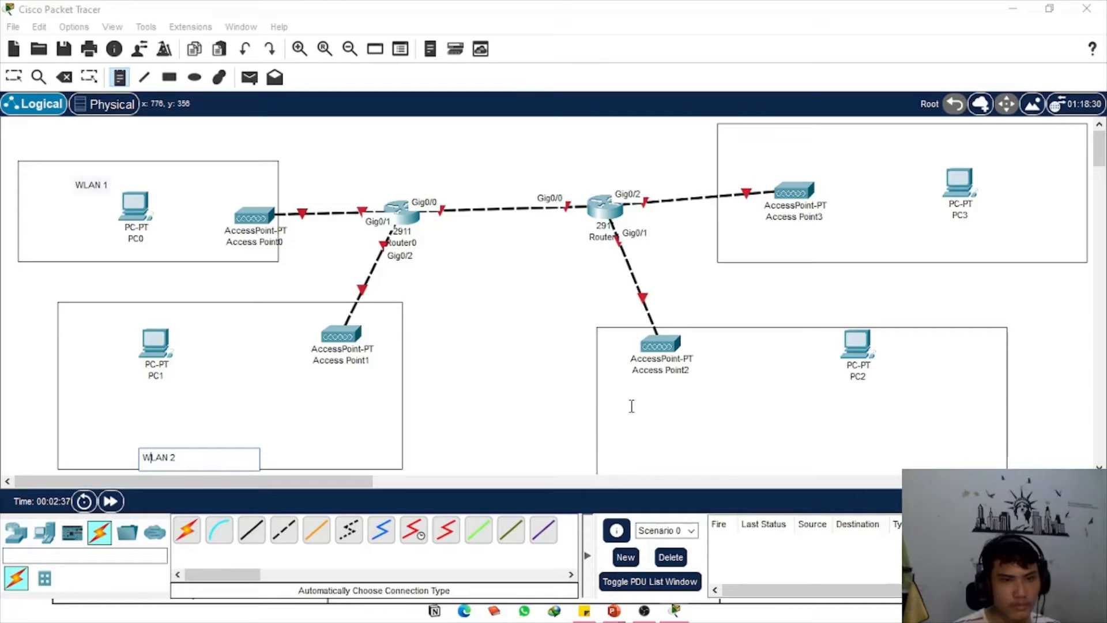
{"action": "key", "text": "ctrl+a"}
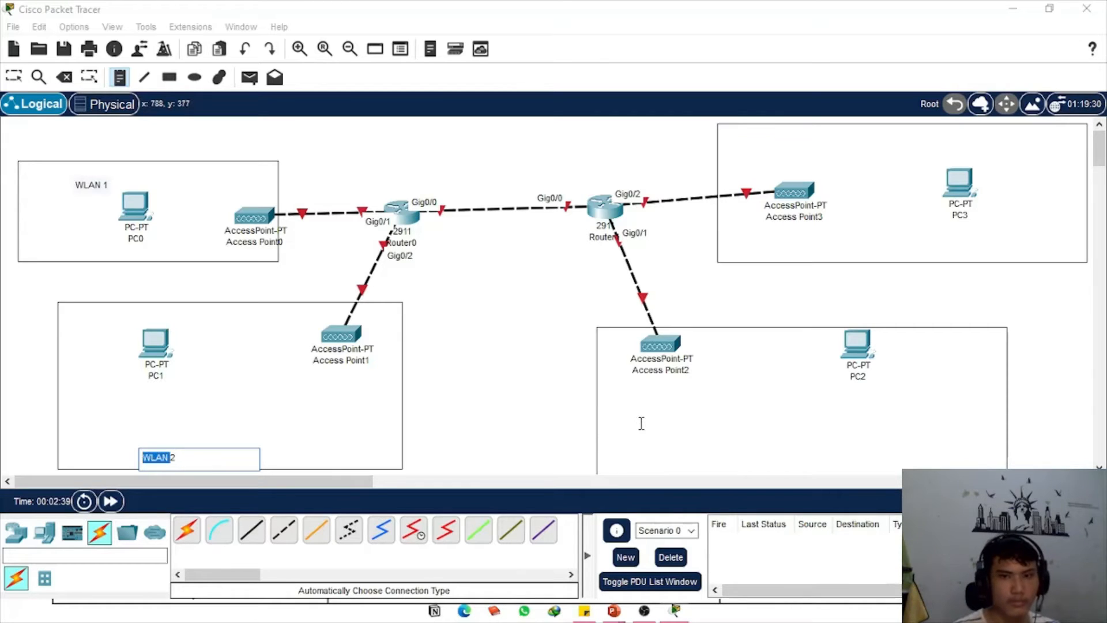
Add a "WLAN 3" note in the rectangle around PC2 and a "WLAN" note in the rectangle around PC3
{"action": "left_click", "coordinate": [639, 420]}
{"action": "type", "text": "WLAN 3"}
{"action": "left_click", "coordinate": [820, 238]}
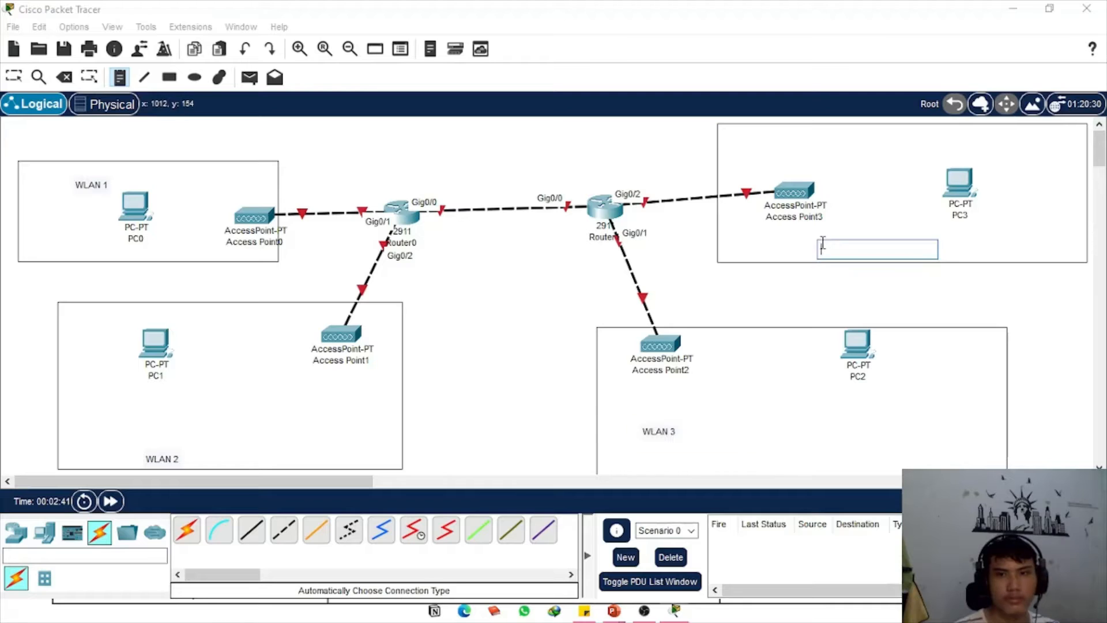
{"action": "type", "text": "WLAN"}
{"action": "key", "text": "Escape"}
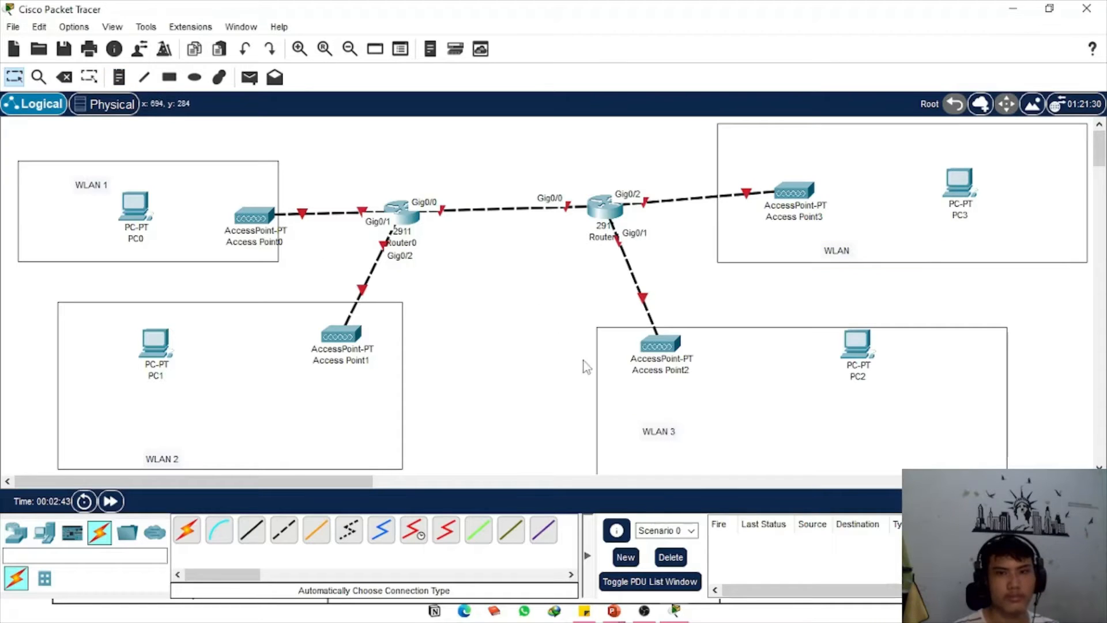
Move the WLAN 3, WLAN 2 and WLAN 1 notes toward their rectangles' upper outer corners and slightly reposition Access Point0 and Access Point3
{"action": "left_click_drag", "start_coordinate": [651, 434], "coordinate": [930, 352]}
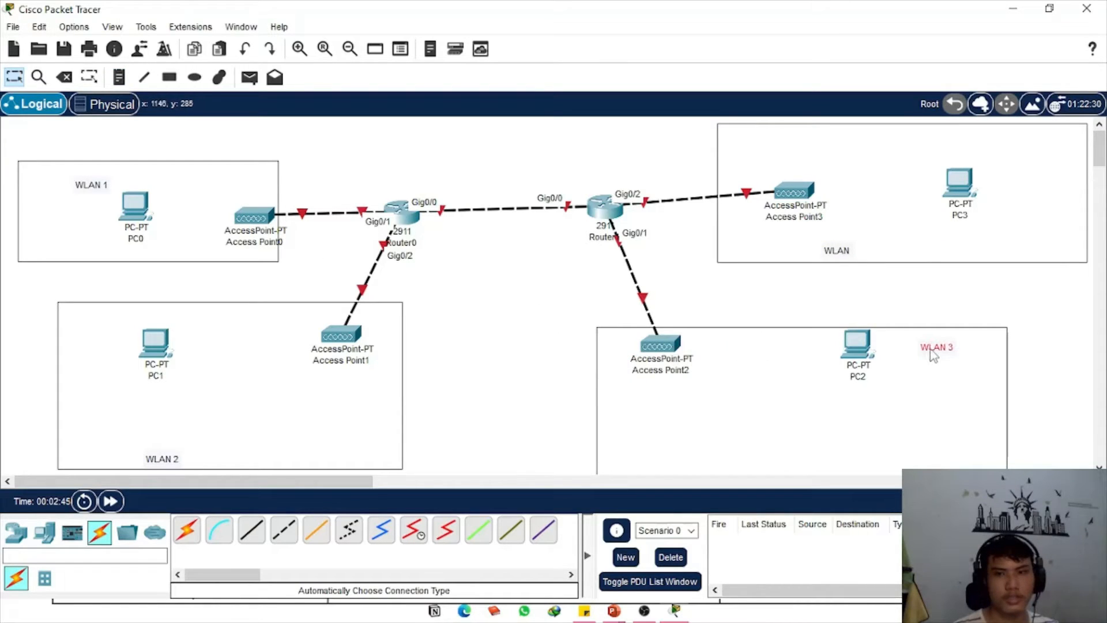
{"action": "left_click_drag", "start_coordinate": [170, 461], "coordinate": [93, 336]}
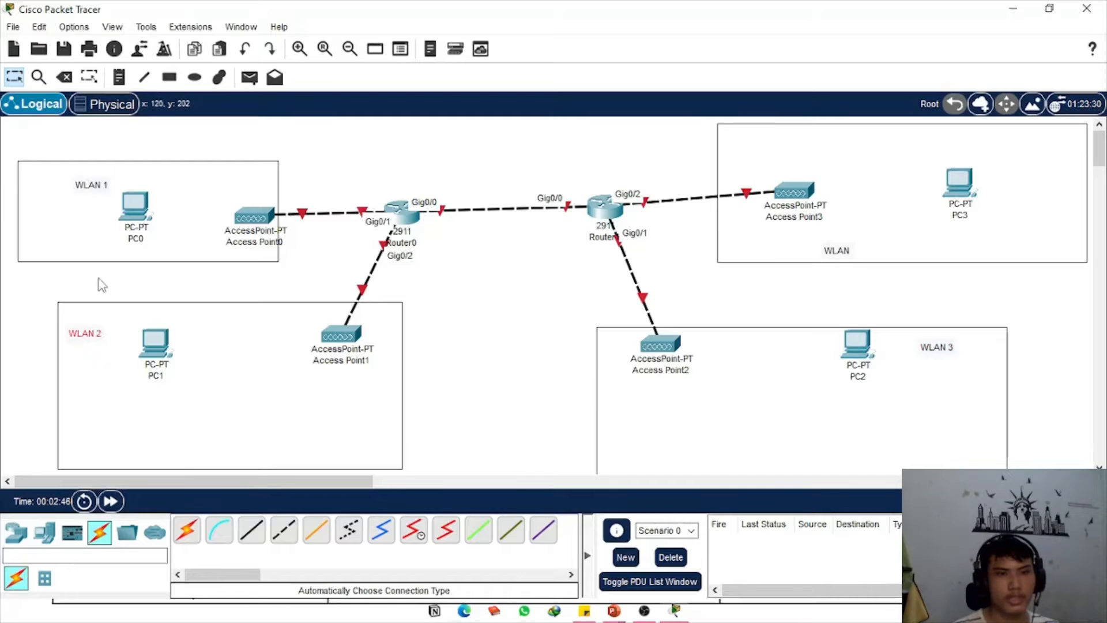
{"action": "left_click_drag", "start_coordinate": [87, 187], "coordinate": [67, 178]}
{"action": "left_click_drag", "start_coordinate": [253, 218], "coordinate": [248, 206]}
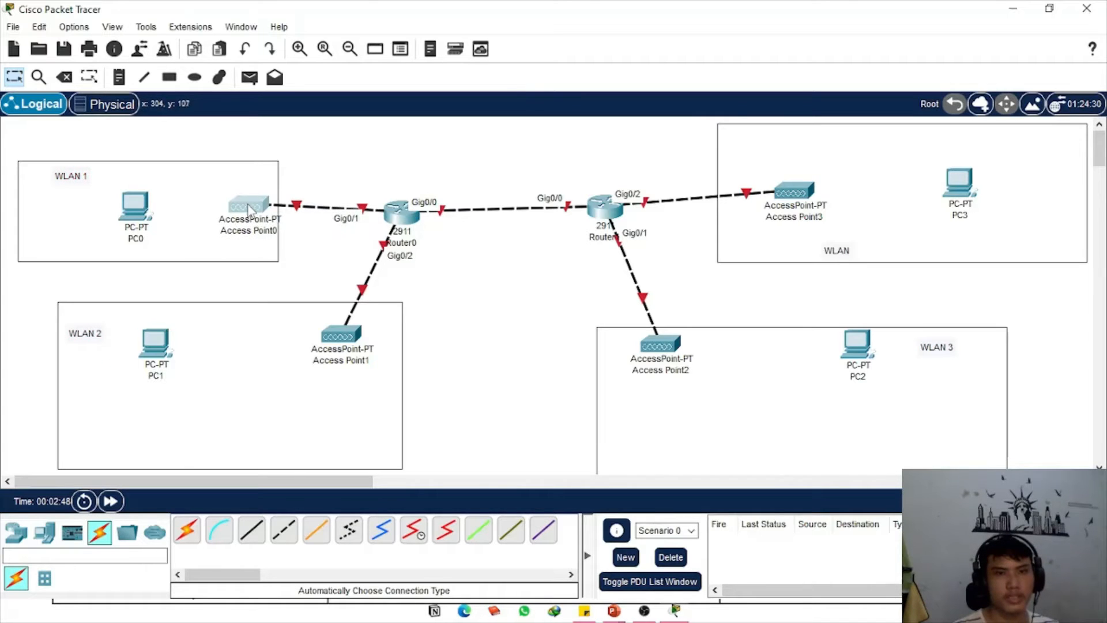
{"action": "left_click_drag", "start_coordinate": [800, 197], "coordinate": [794, 199]}
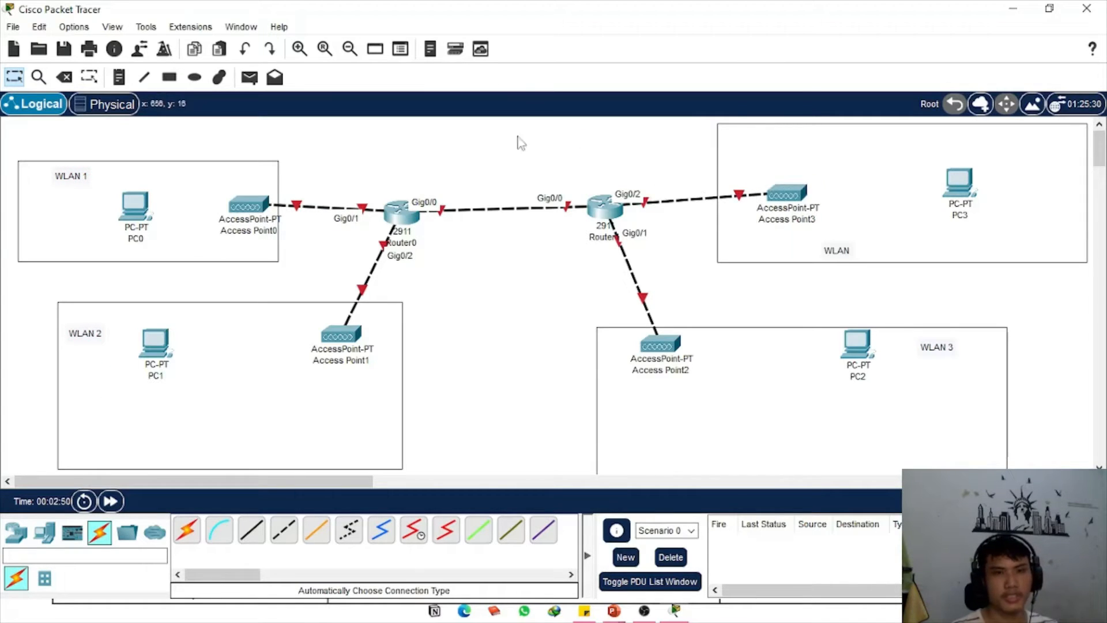
Set the display name of Access Point0 to WLAN 1
{"action": "double_click", "coordinate": [258, 205]}
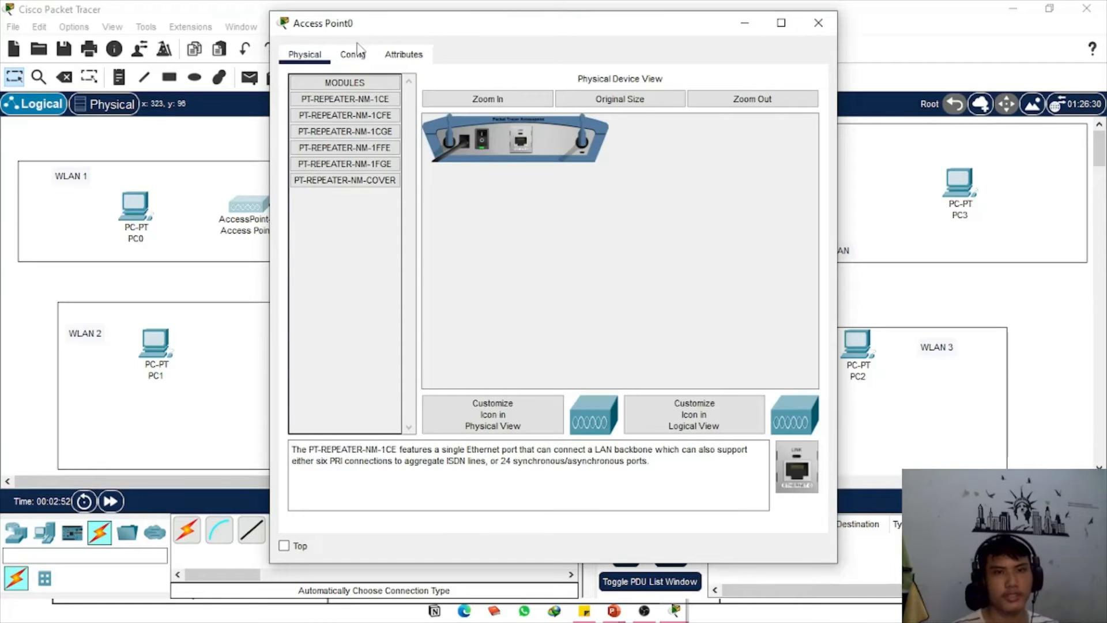
{"action": "left_click", "coordinate": [353, 54]}
{"action": "left_click", "coordinate": [338, 145]}
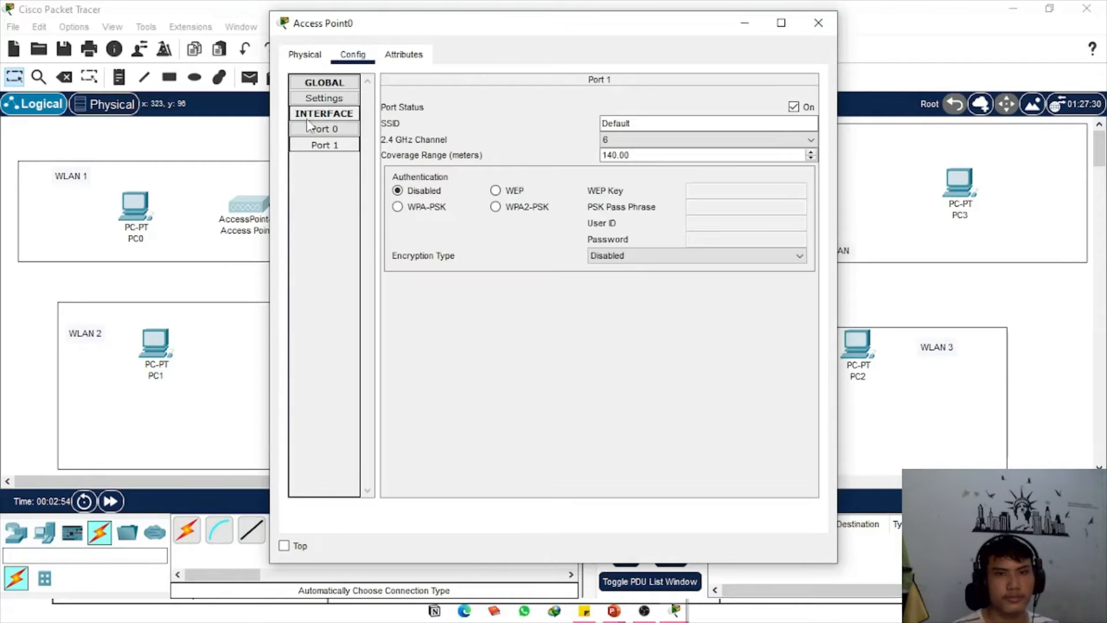
{"action": "left_click", "coordinate": [323, 99]}
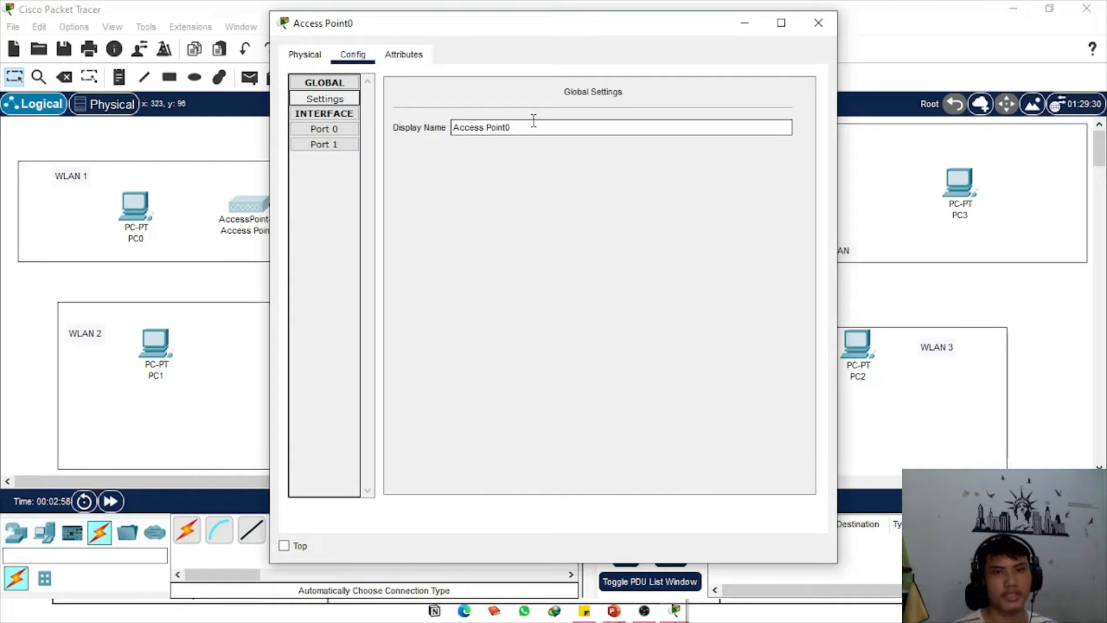
{"action": "left_click_drag", "start_coordinate": [531, 127], "coordinate": [383, 129]}
{"action": "type", "text": "WLAN 1"}
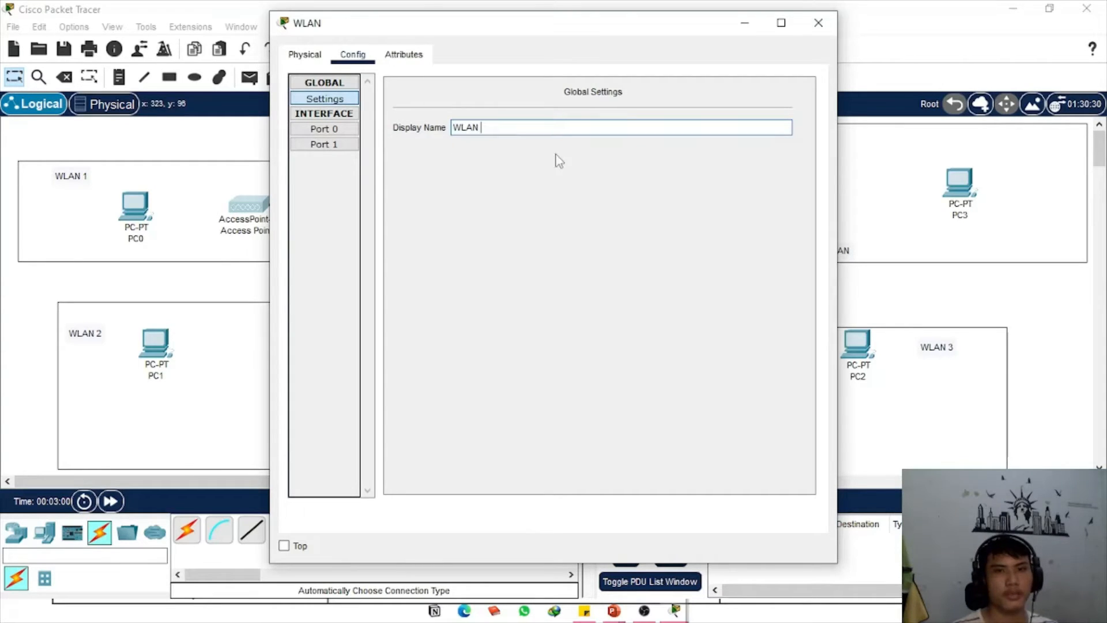
Set the Port 1 SSID of the WLAN 1 access point to WLAN 1 and close its configuration
{"action": "left_click", "coordinate": [349, 149]}
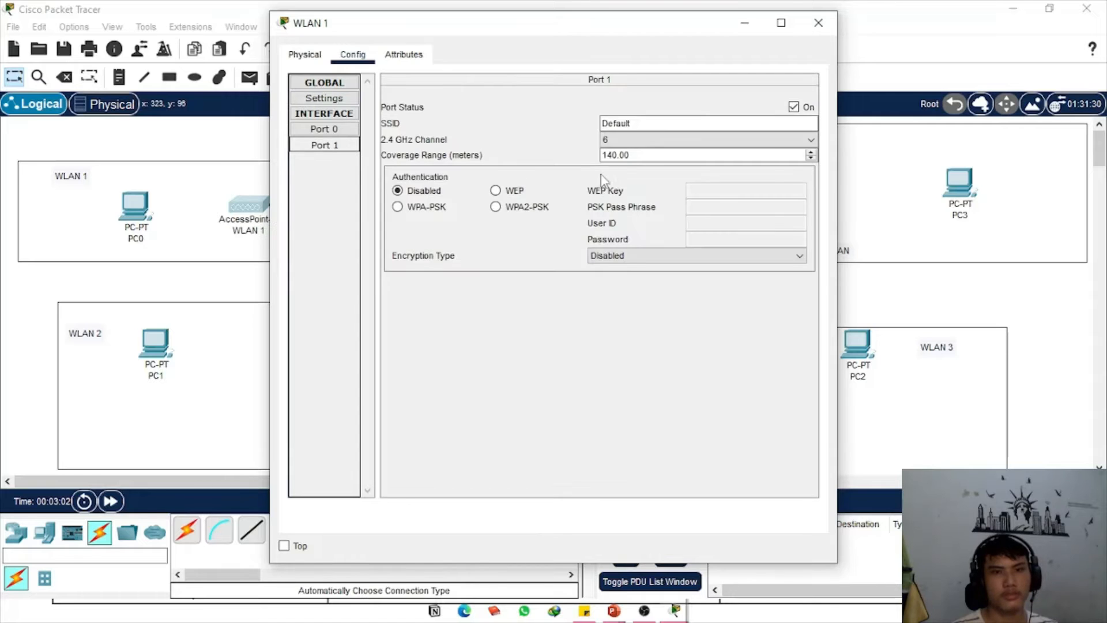
{"action": "left_click_drag", "start_coordinate": [634, 123], "coordinate": [564, 123]}
{"action": "type", "text": "WLAN 1"}
{"action": "left_click", "coordinate": [818, 22]}
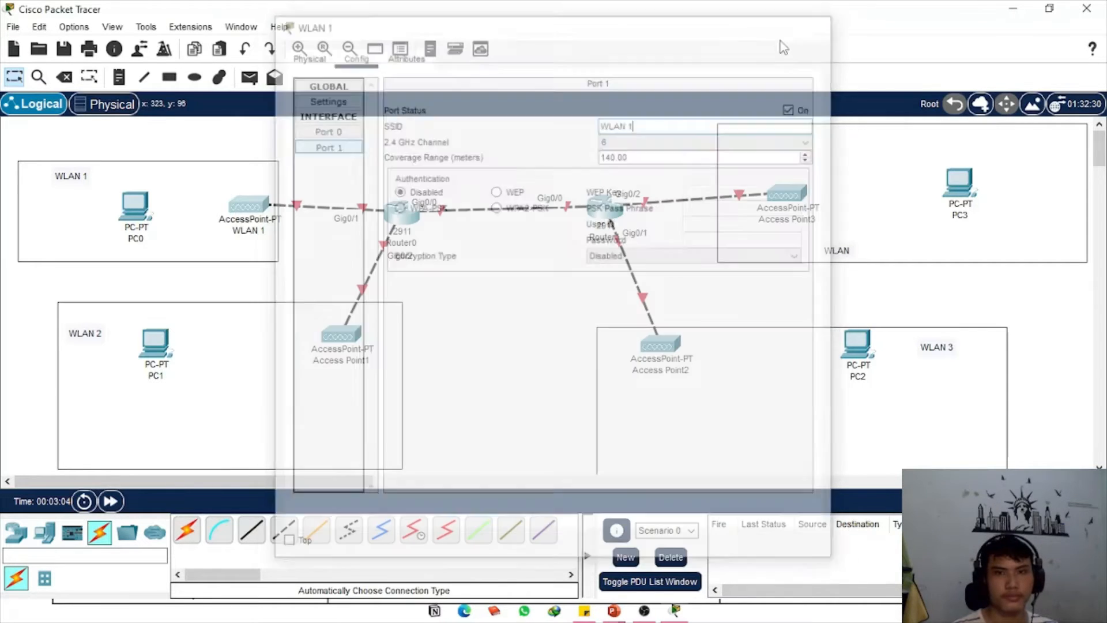
Set the display name of Access Point1 to WLAN 2
{"action": "left_click", "coordinate": [346, 337]}
{"action": "left_click", "coordinate": [354, 55]}
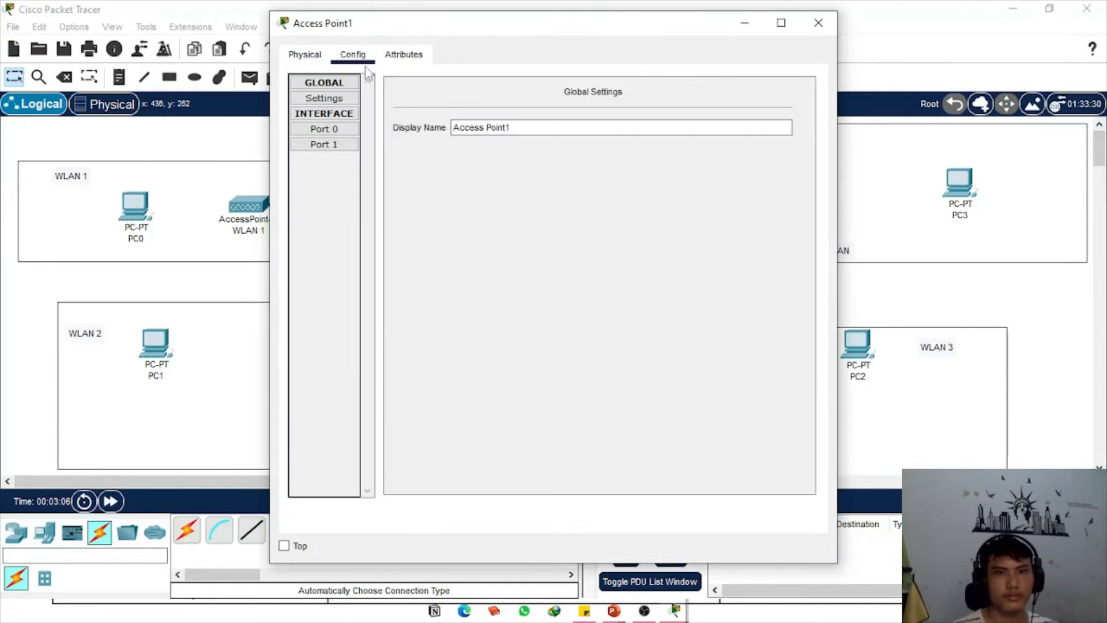
{"action": "left_click_drag", "start_coordinate": [524, 127], "coordinate": [407, 128]}
{"action": "type", "text": "WLAN 2"}
Set the Port 1 SSID of the WLAN 2 access point to WLAN 2 and close its configuration
{"action": "left_click", "coordinate": [324, 145]}
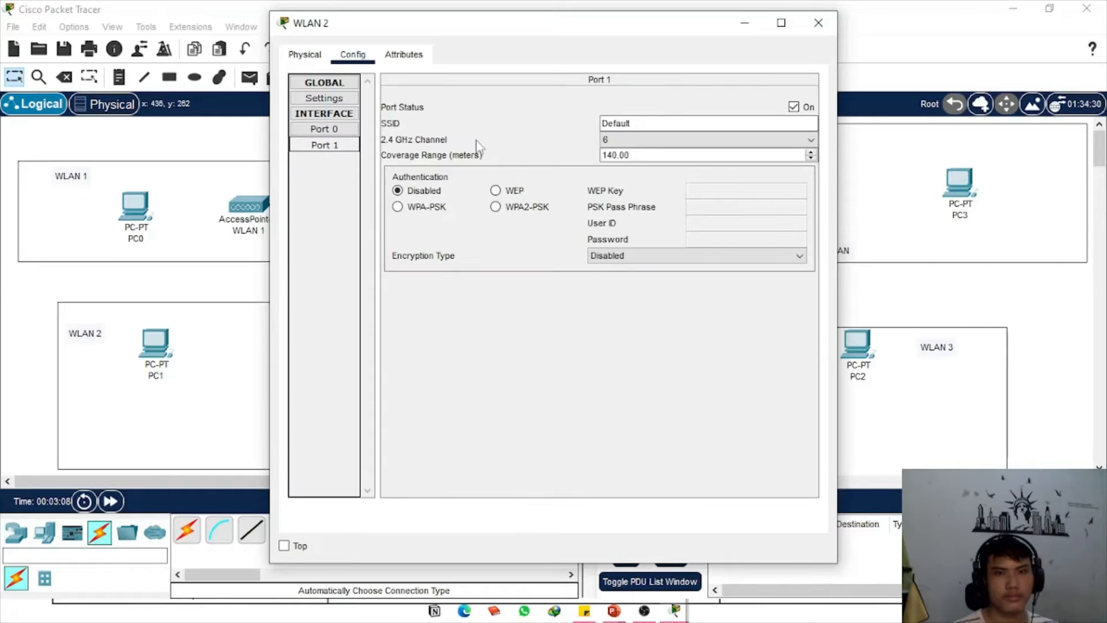
{"action": "left_click_drag", "start_coordinate": [634, 123], "coordinate": [601, 124]}
{"action": "type", "text": "WLAN 2"}
{"action": "left_click", "coordinate": [818, 23]}
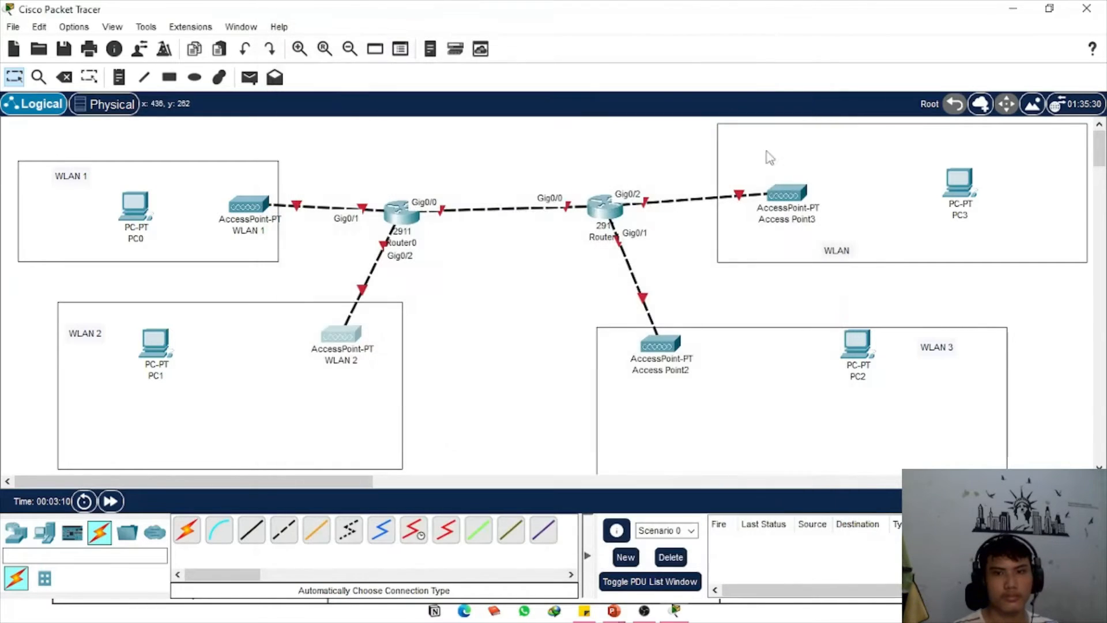
Set the display name of Access Point2 to WLAN 3
{"action": "left_click", "coordinate": [661, 345]}
{"action": "left_click", "coordinate": [353, 55]}
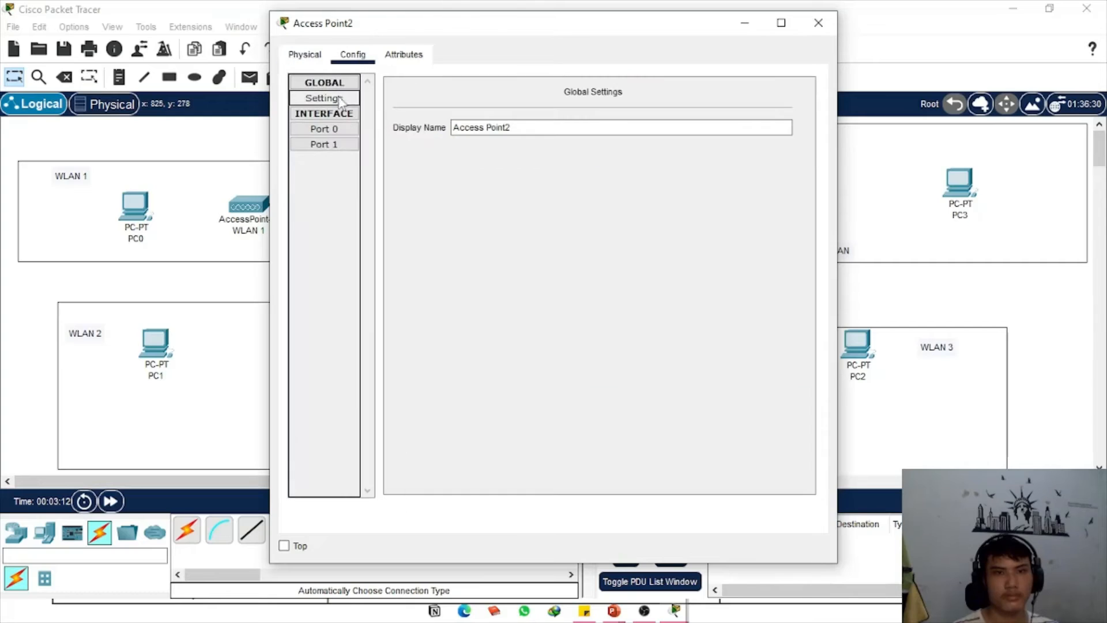
{"action": "left_click_drag", "start_coordinate": [535, 127], "coordinate": [385, 133]}
{"action": "type", "text": "WLAN 3"}
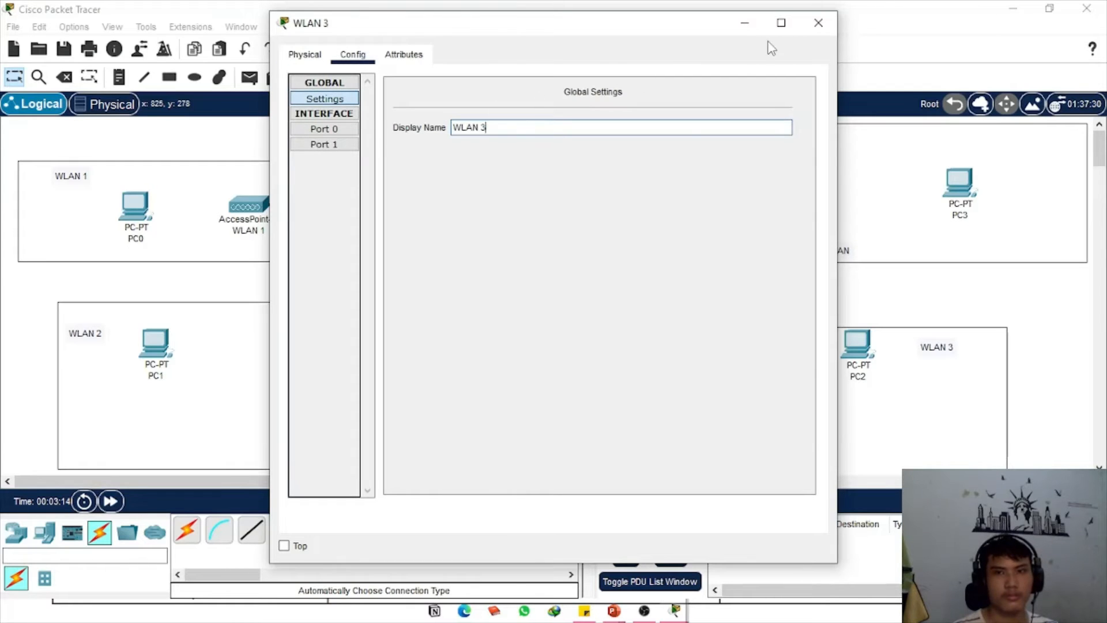
Set the Port 1 SSID of the WLAN 3 access point to WLAN 3 and close its configuration
{"action": "left_click", "coordinate": [349, 146]}
{"action": "left_click_drag", "start_coordinate": [625, 127], "coordinate": [564, 120]}
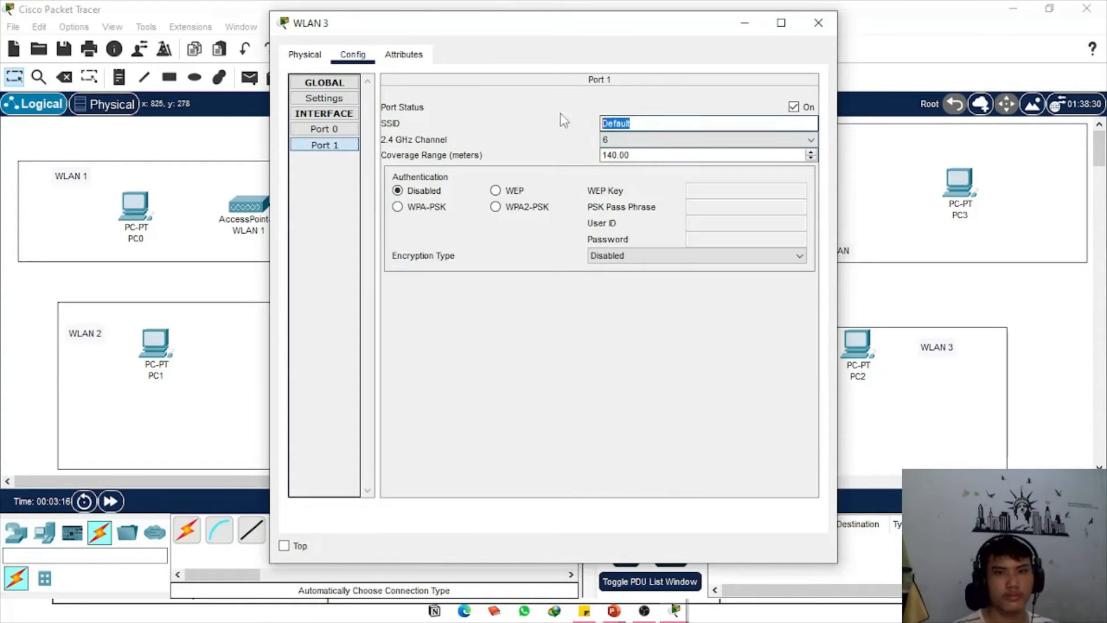
{"action": "type", "text": "WLAN 3"}
{"action": "left_click", "coordinate": [818, 22]}
Set the display name of Access Point3 to WLAN 4
{"action": "left_click", "coordinate": [785, 194]}
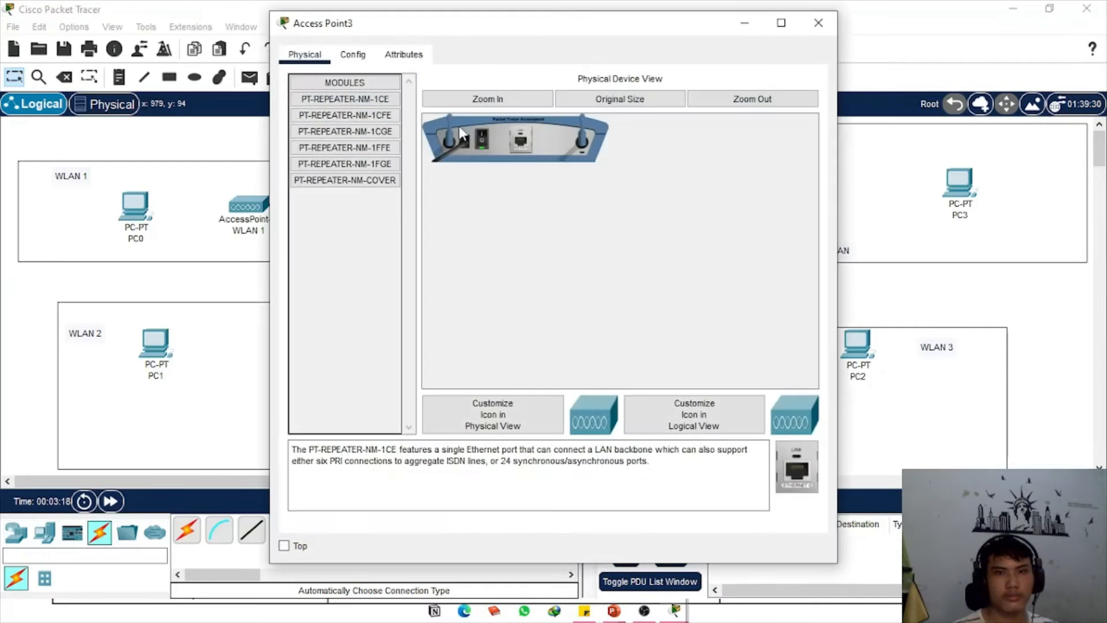
{"action": "left_click", "coordinate": [353, 55]}
{"action": "left_click", "coordinate": [325, 98]}
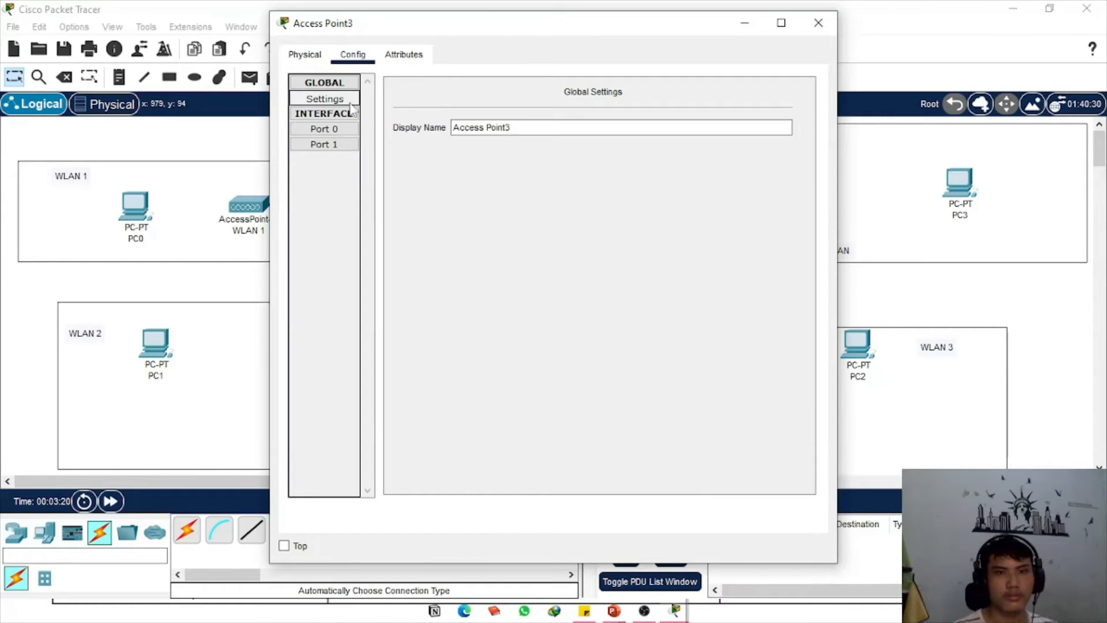
{"action": "left_click_drag", "start_coordinate": [559, 128], "coordinate": [436, 130]}
{"action": "type", "text": "WLAN 4"}
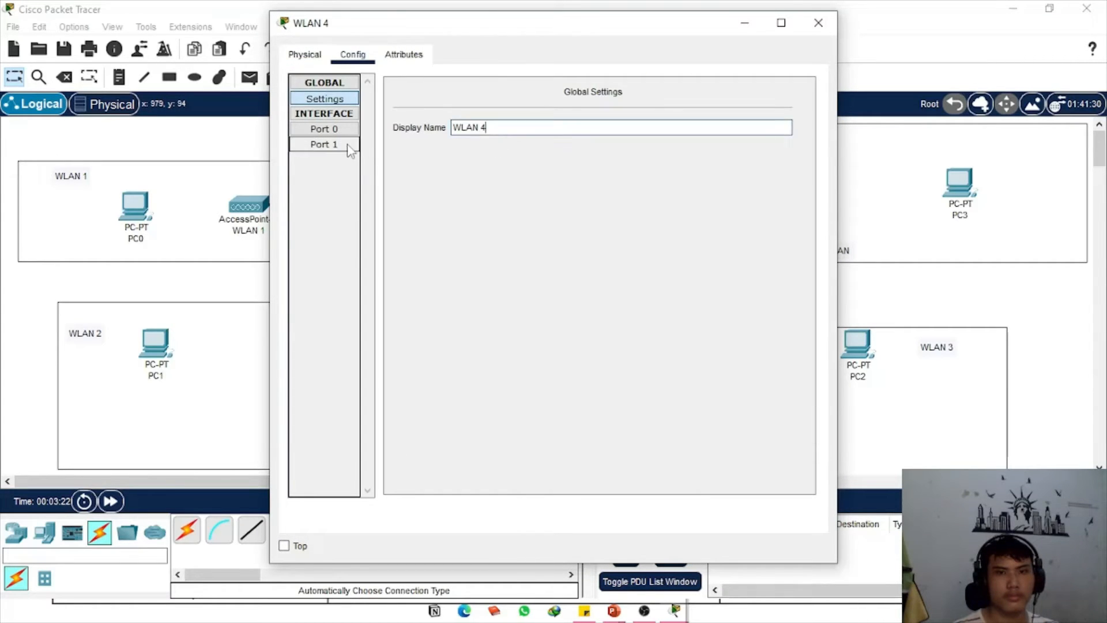
Set the Port 1 SSID of the WLAN 4 access point to WLAN 4 and close its configuration
{"action": "left_click", "coordinate": [349, 146]}
{"action": "left_click", "coordinate": [645, 123]}
{"action": "double_click", "coordinate": [645, 123]}
{"action": "type", "text": "WLAN 4"}
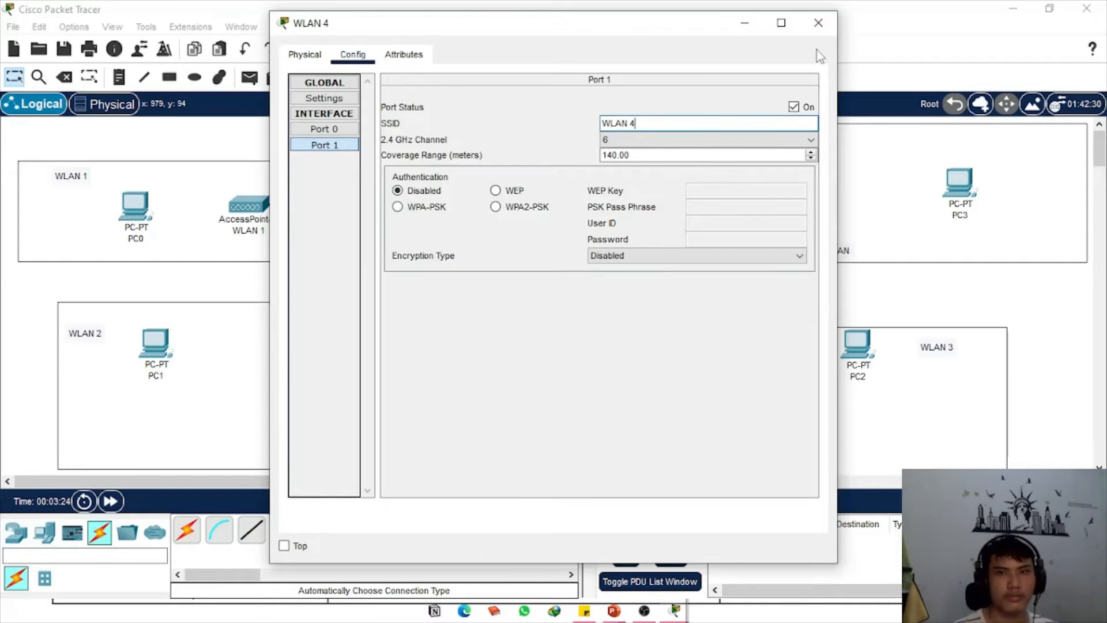
{"action": "left_click", "coordinate": [818, 22]}
Nudge Router0 slightly upward, then open its command line interface and answer NO to the initial configuration dialog
{"action": "left_click_drag", "start_coordinate": [411, 218], "coordinate": [412, 208]}
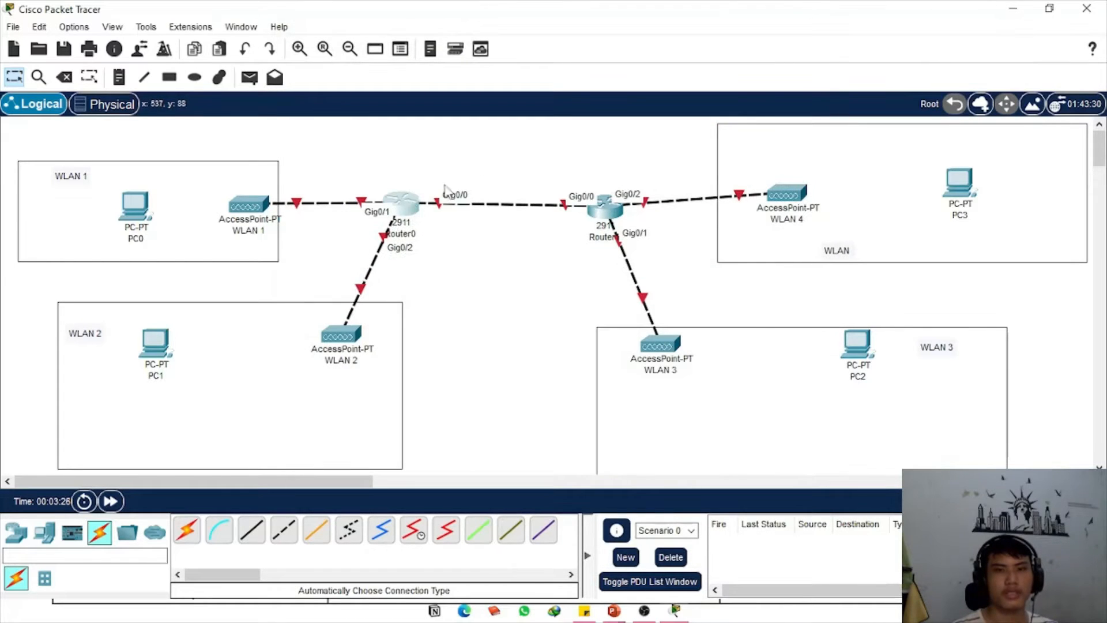
{"action": "left_click", "coordinate": [417, 204]}
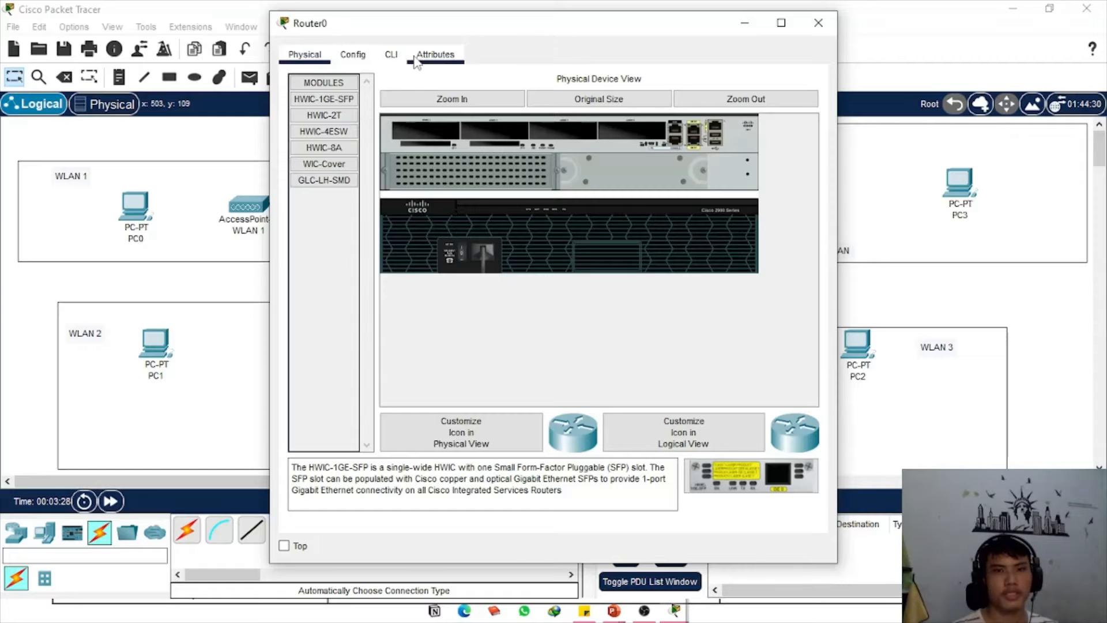
{"action": "left_click", "coordinate": [391, 55]}
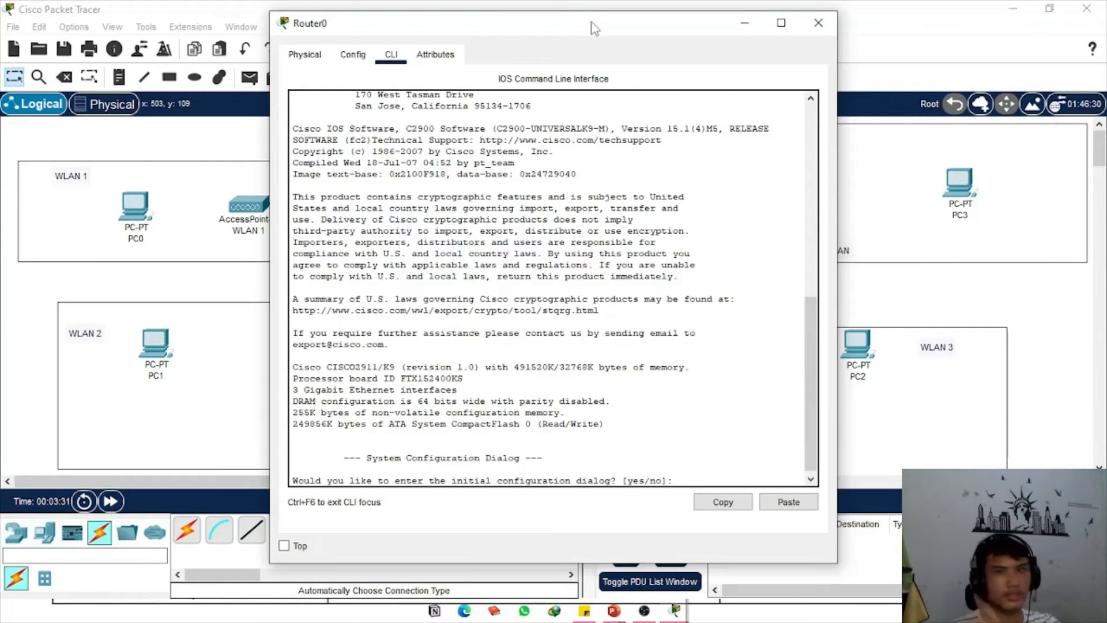
{"action": "left_click_drag", "start_coordinate": [595, 28], "coordinate": [800, 34]}
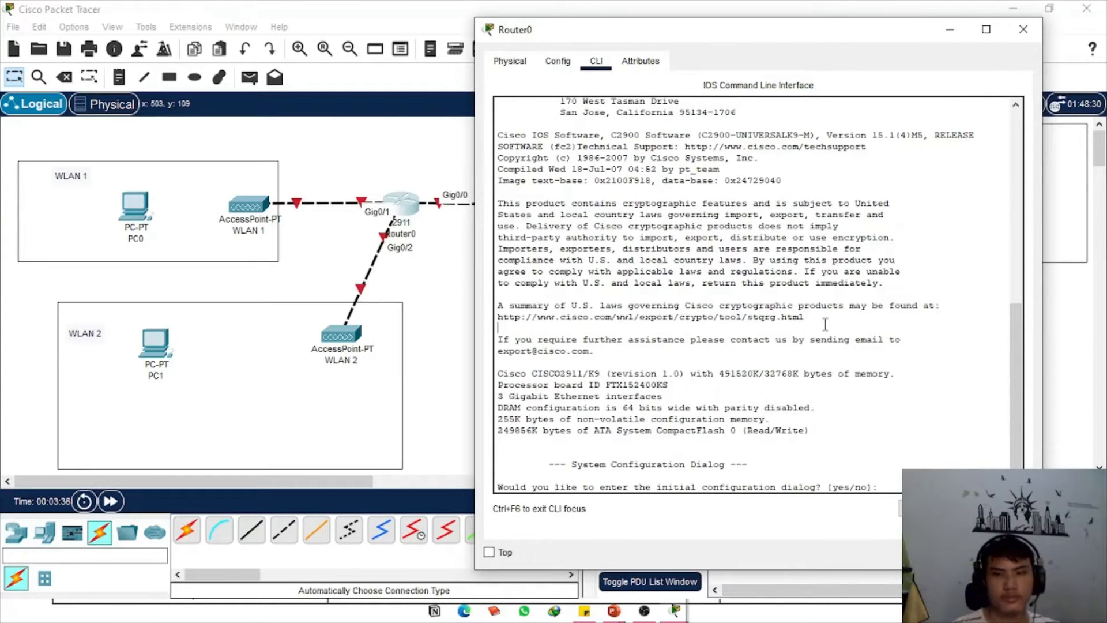
{"action": "type", "text": "NO"}
{"action": "key", "text": "Return"}
{"action": "key", "text": "Return"}
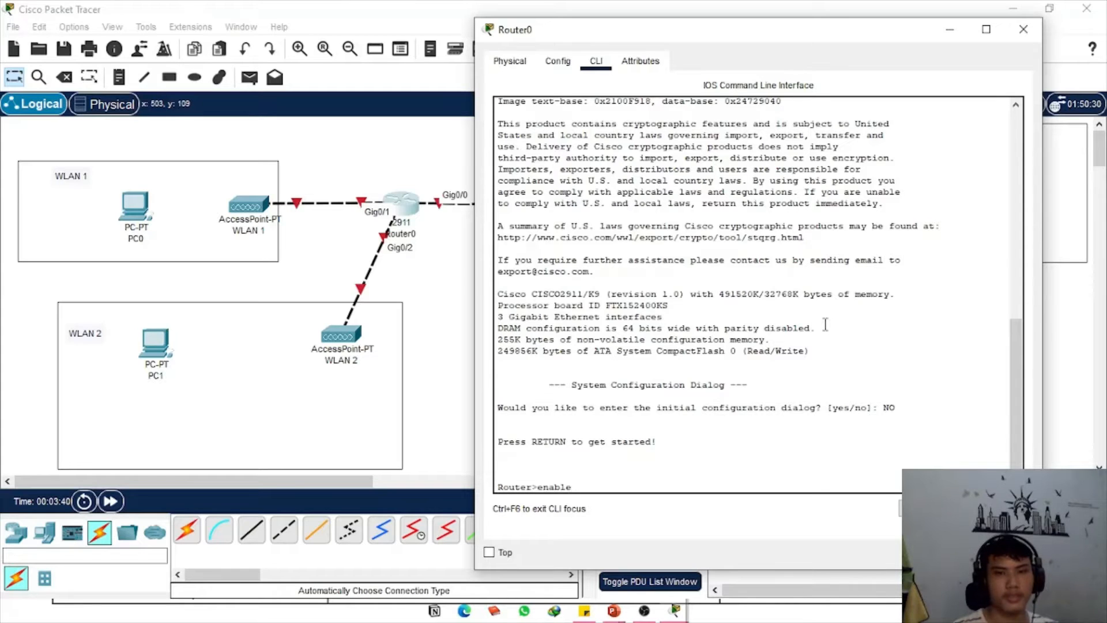
Enter global configuration mode on Router0 using enable and configure terminal
{"action": "type", "text": "enable"}
{"action": "key", "text": "Return"}
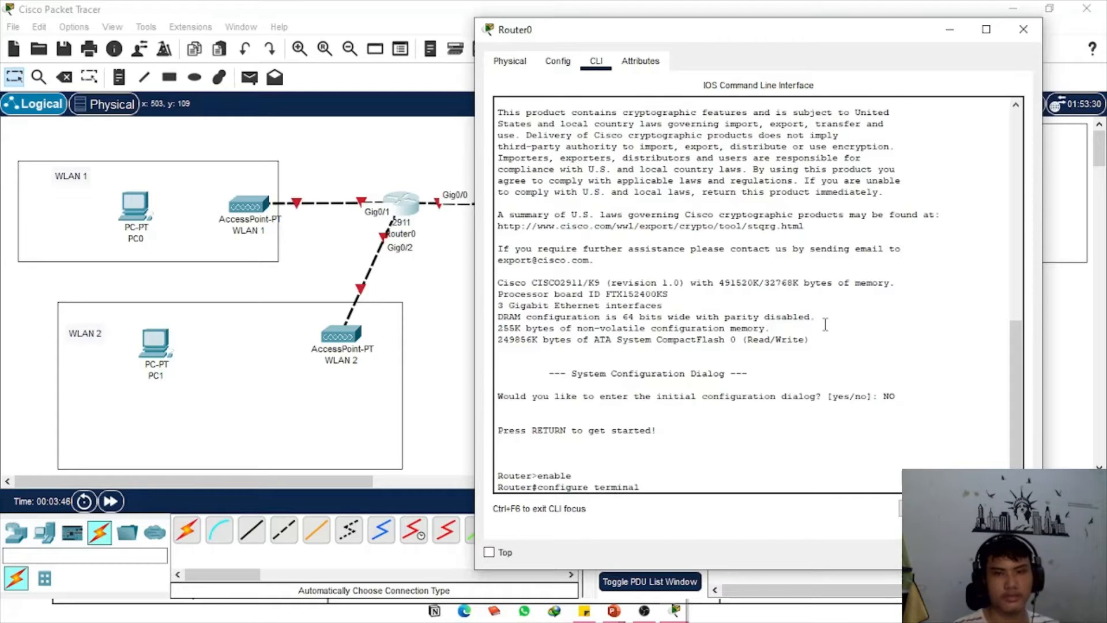
{"action": "key", "text": "Return"}
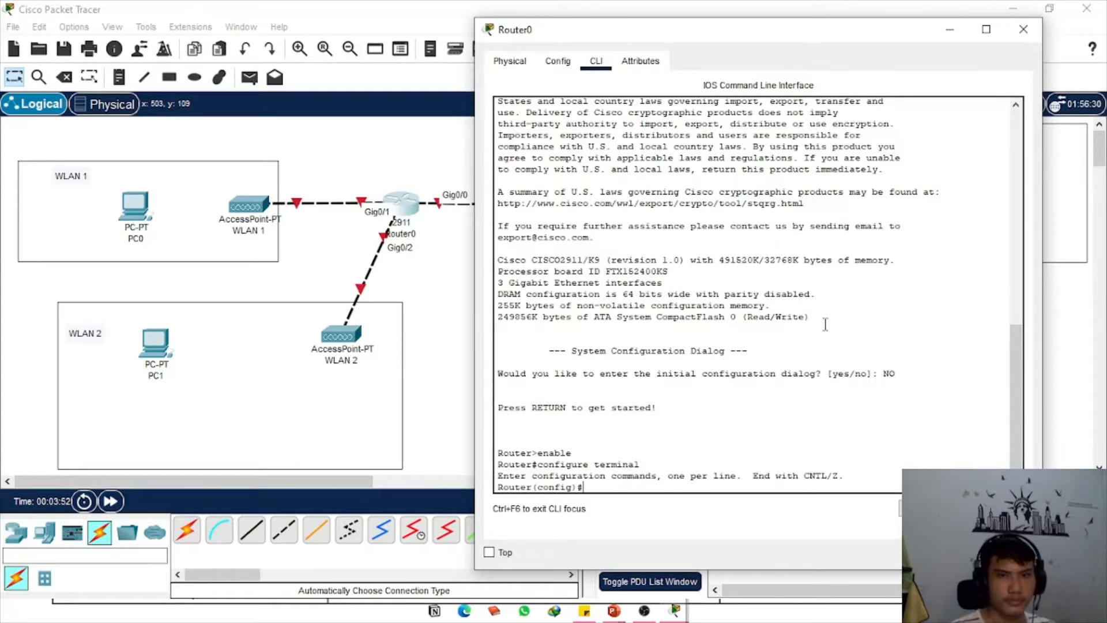
Switch to the subnetting slide and place the Router0 command line window so the slide's address range column stays readable
{"action": "key", "text": "alt+Tab"}
{"action": "key", "text": "alt+Tab"}
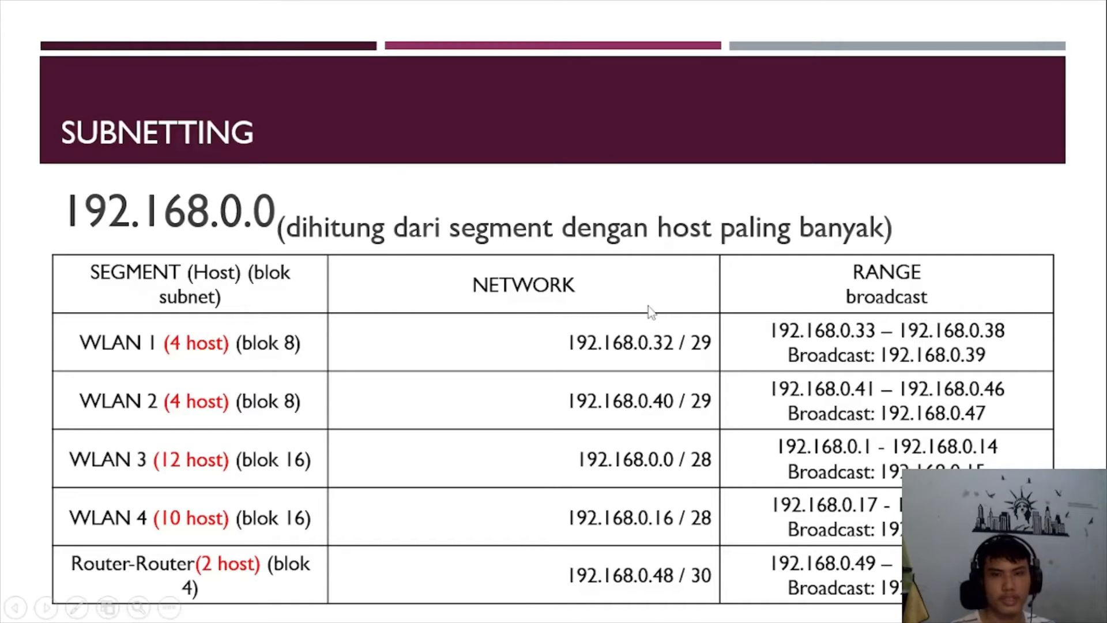
{"action": "key", "text": "alt+Tab"}
{"action": "left_click_drag", "start_coordinate": [773, 41], "coordinate": [297, 70]}
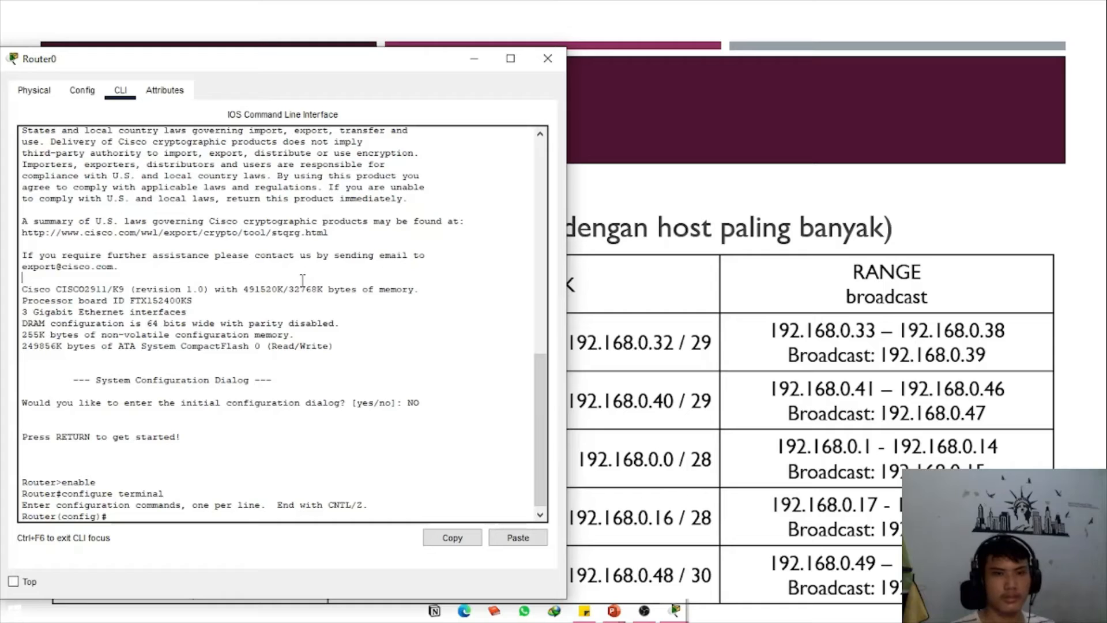
Configure Router0's interface gig0/0 with IP address 192.168.0.49 and mask 255.255.255.252, and enable it with no sh
{"action": "type", "text": "int"}
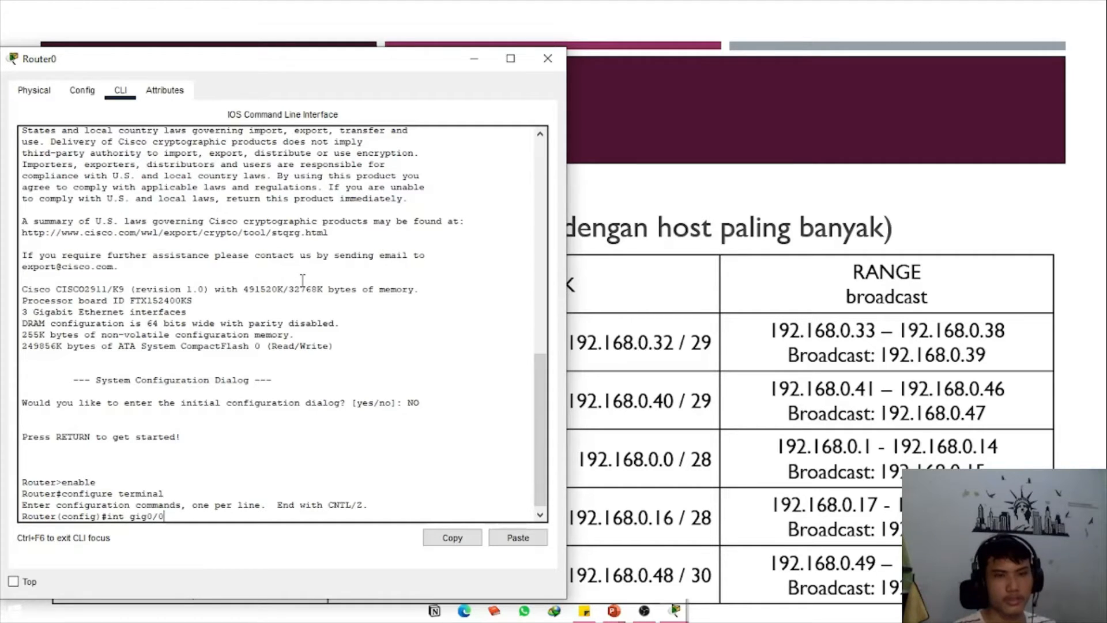
{"action": "type", "text": " gig0/0"}
{"action": "key", "text": "Return"}
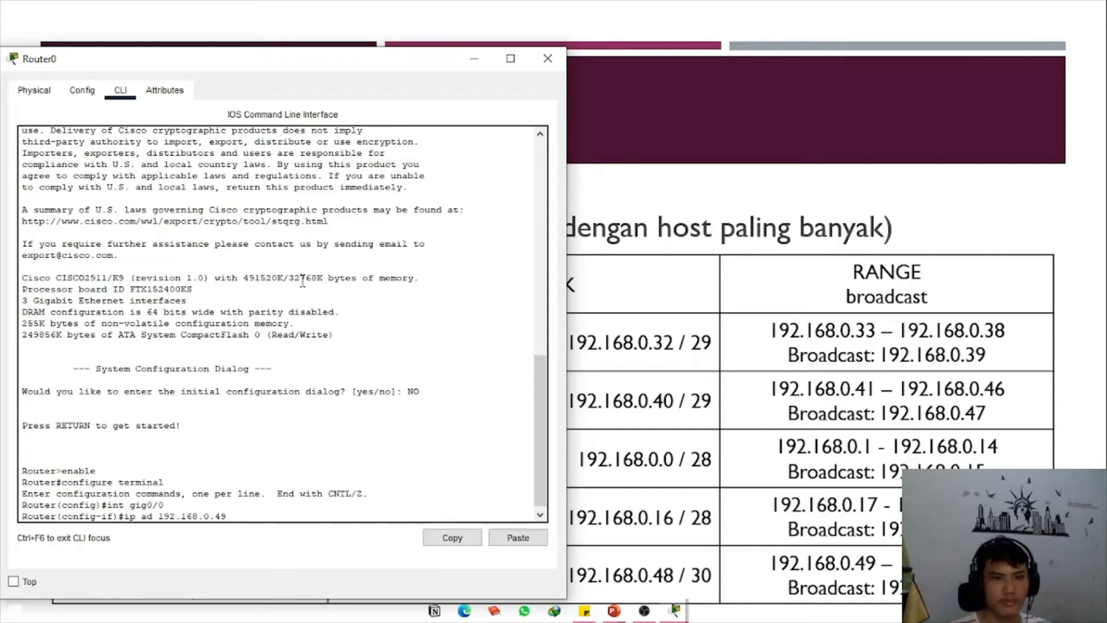
{"action": "type", "text": "255.255.255."}
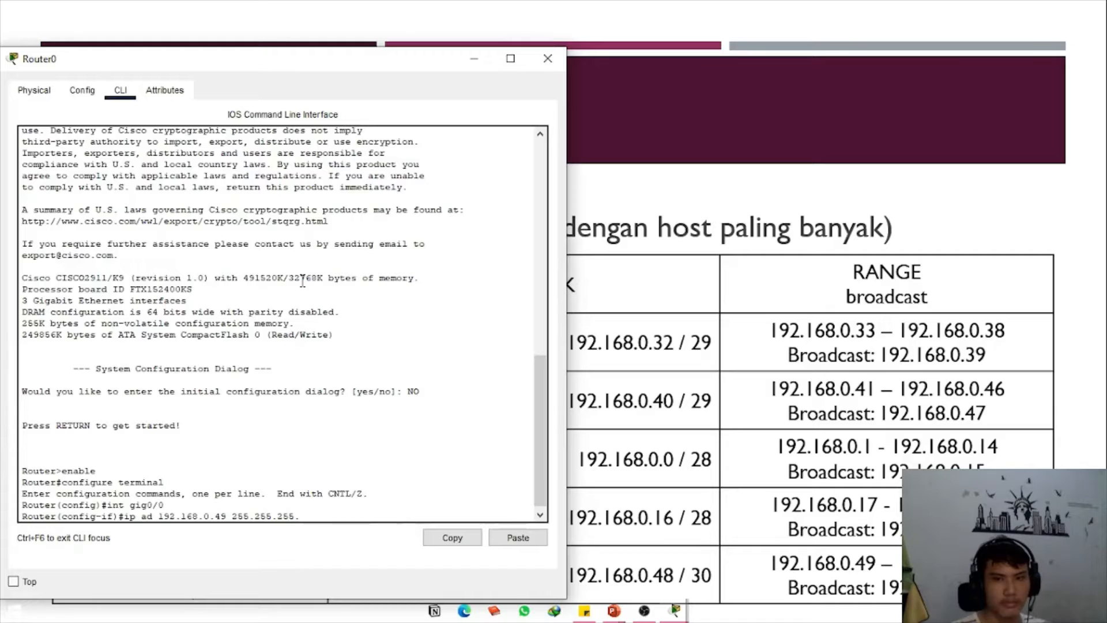
{"action": "type", "text": "25"}
{"action": "key", "text": "Return"}
{"action": "type", "text": "no "}
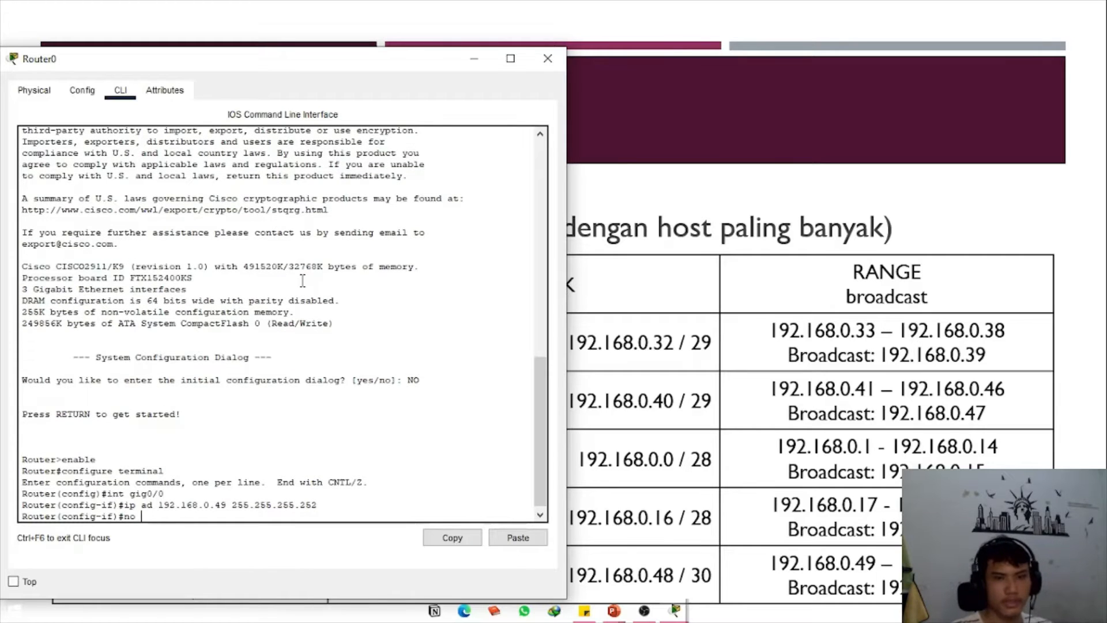
{"action": "type", "text": "sh"}
{"action": "key", "text": "Return"}
Enter configuration of interface gig0/1 and assign it IP address 192.168.0.33 with mask 255.255.255.240
{"action": "type", "text": "ig-if)#int gig0"}
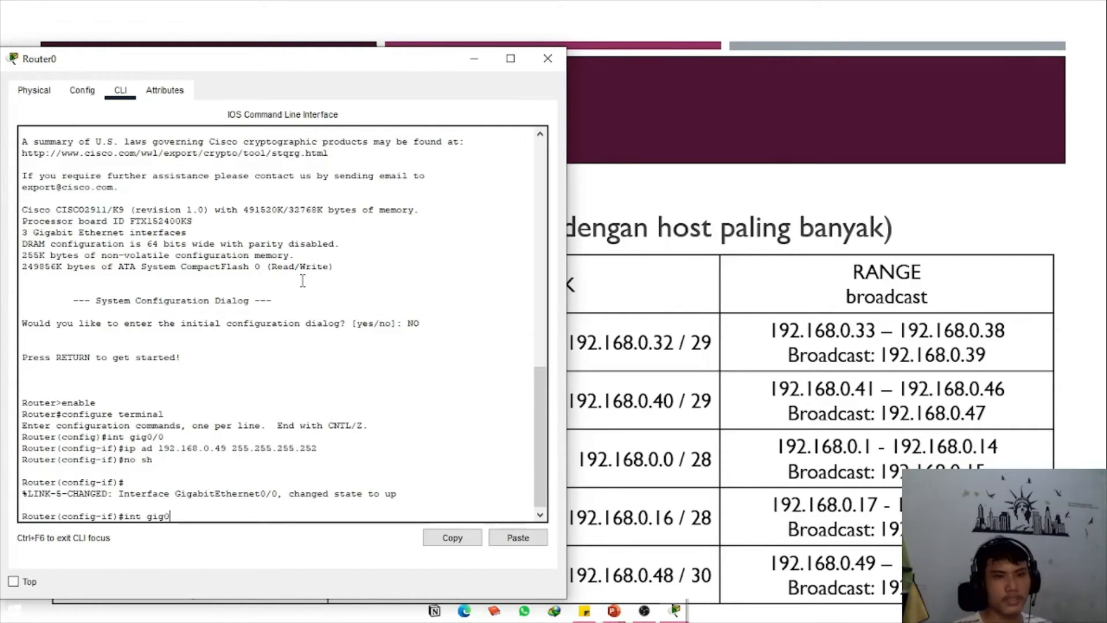
{"action": "type", "text": "/1"}
{"action": "key", "text": "Return"}
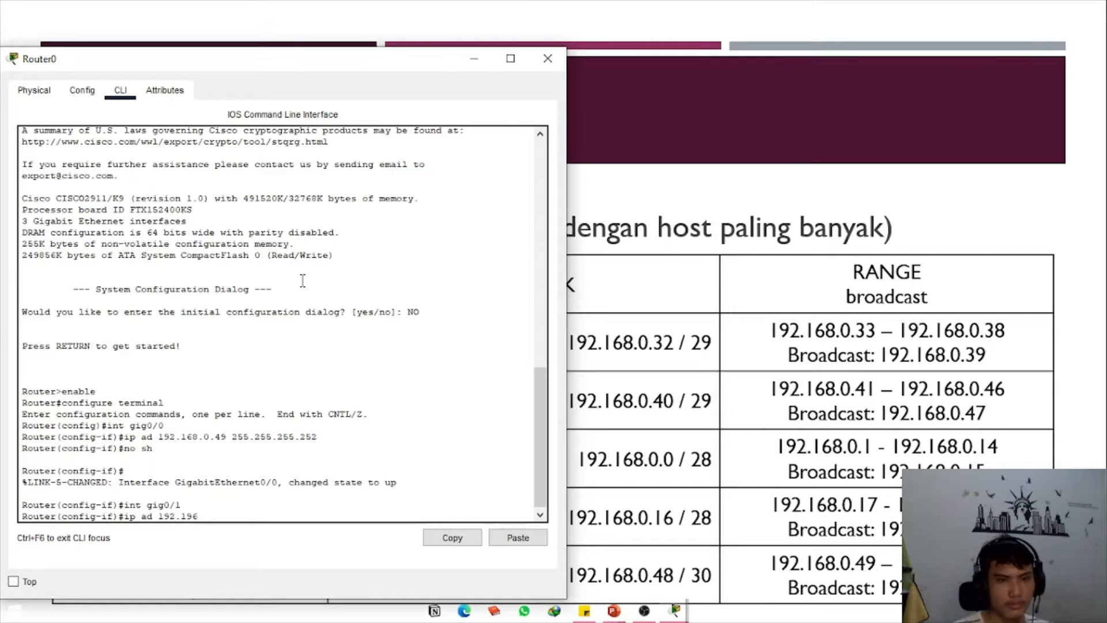
{"action": "key", "text": "BackSpace"}
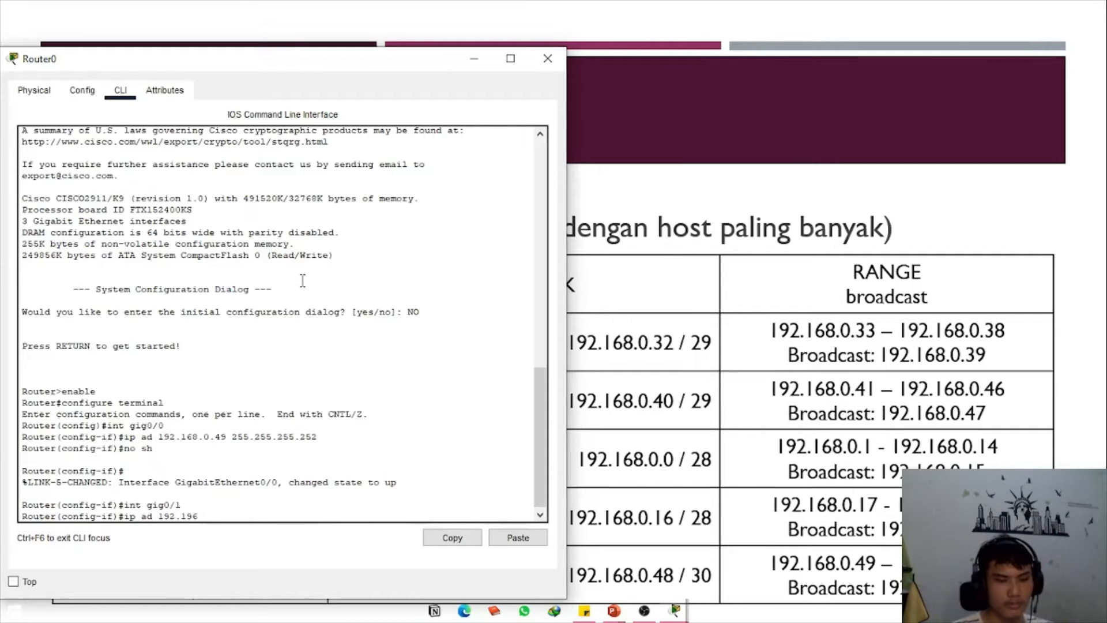
{"action": "key", "text": "BackSpace"}
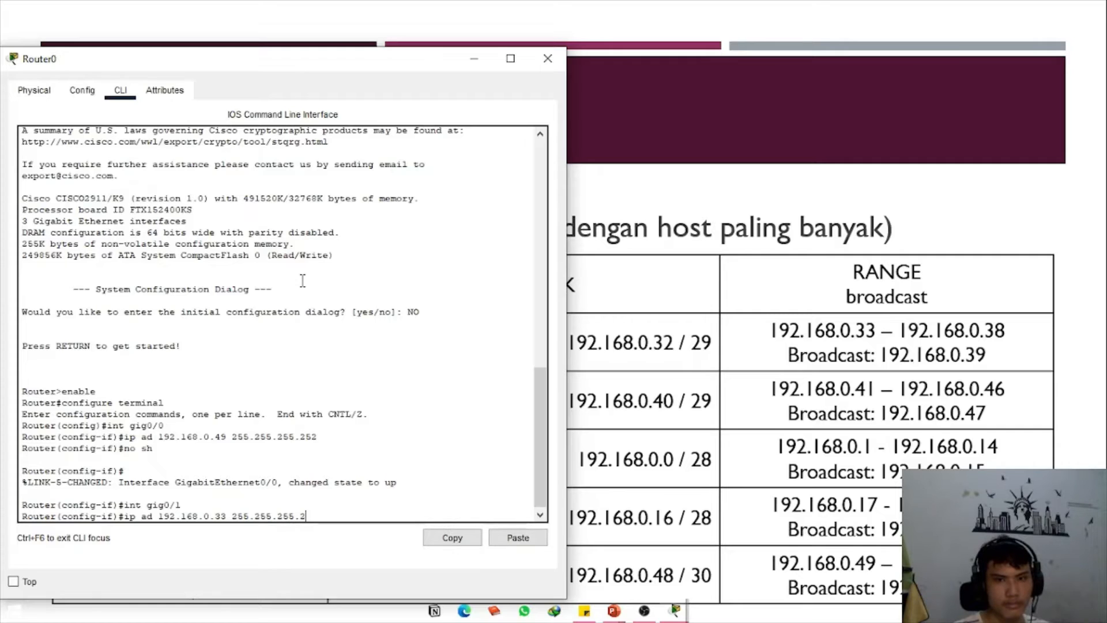
{"action": "key", "text": "Return"}
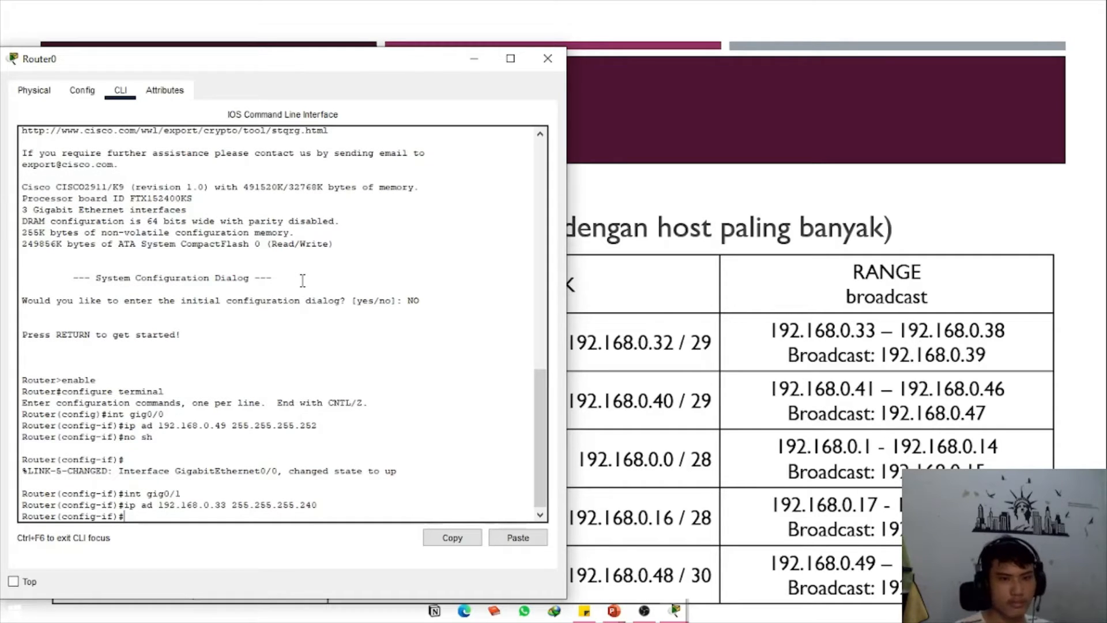
Reissue the gig0/1 address 192.168.0.33 with mask 255.255.255.248 and enable the interface with no sh
{"action": "key", "text": "Up"}
{"action": "key", "text": "BackSpace"}
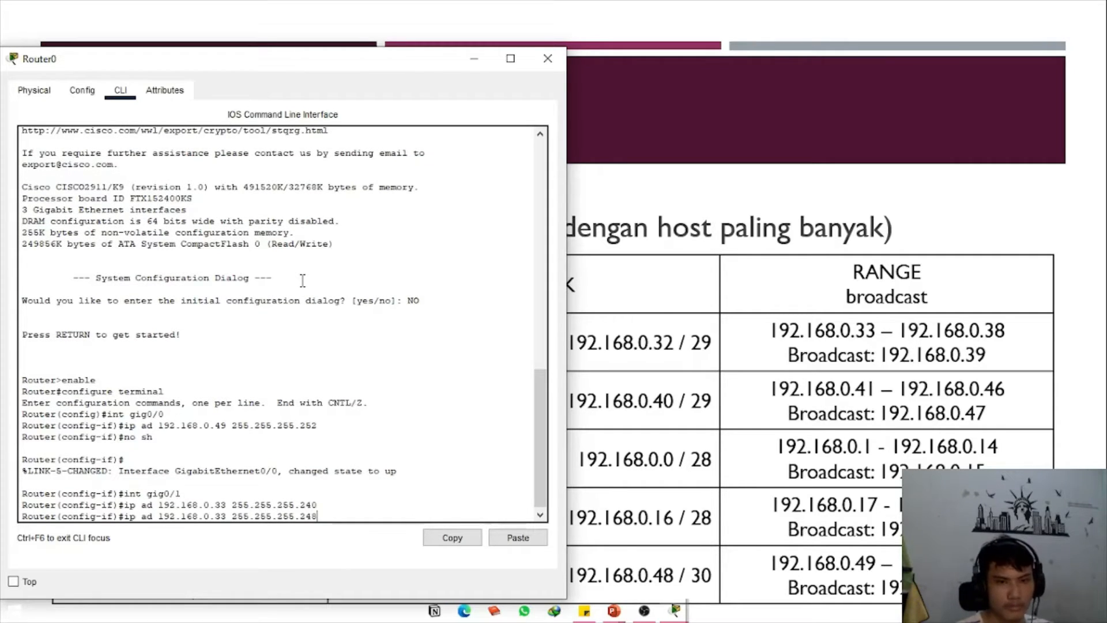
{"action": "type", "text": "8"}
{"action": "key", "text": "Return"}
{"action": "type", "text": "no sh"}
{"action": "key", "text": "Return"}
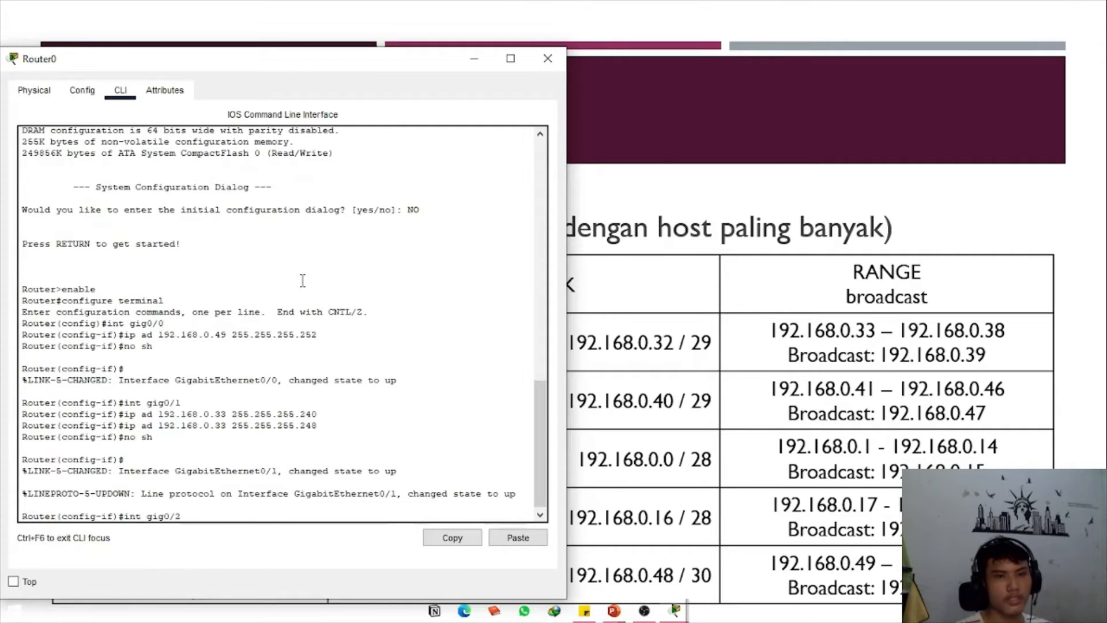
Configure interface gig0/2 with IP address 192.168.0.41 and mask 255.255.255.248, and enable it with no sh
{"action": "type", "text": "int gig0/2"}
{"action": "key", "text": "Return"}
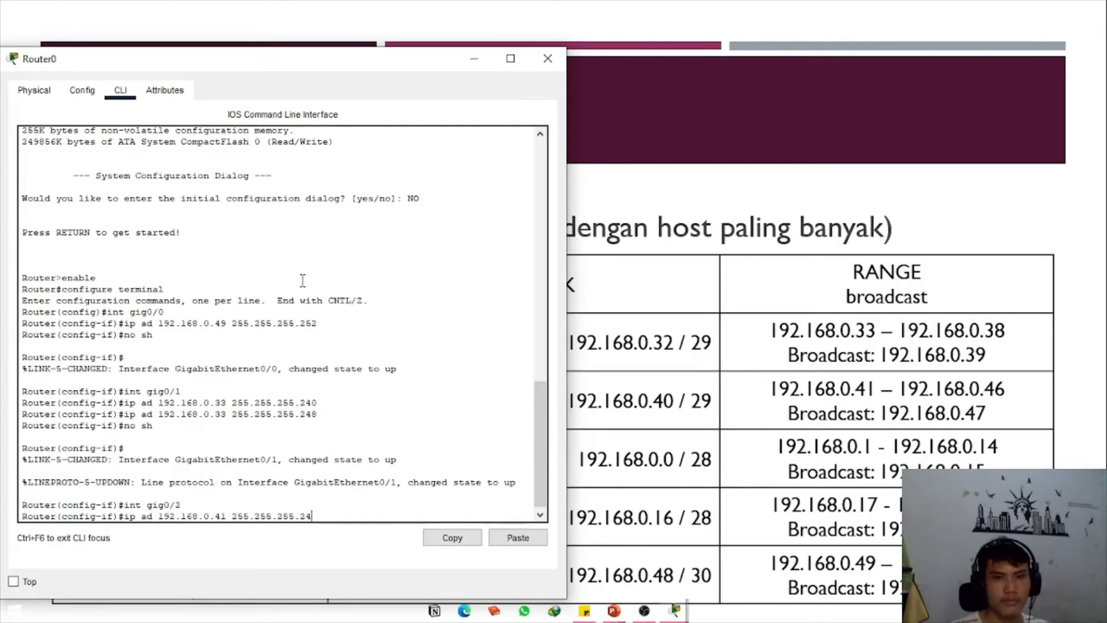
{"action": "key", "text": "Return"}
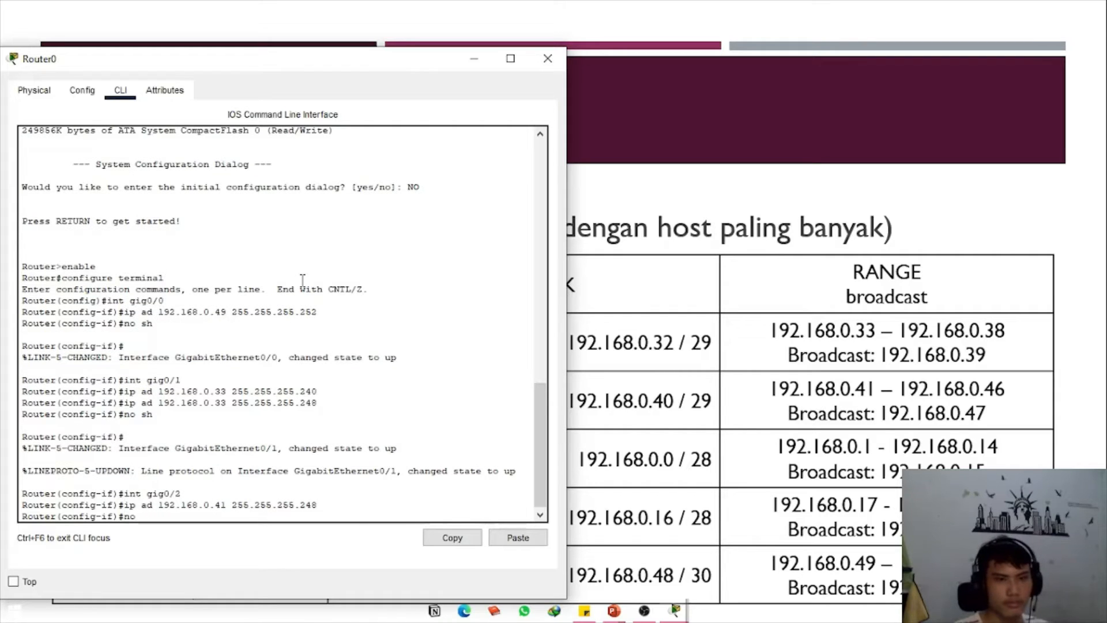
{"action": "key", "text": "Return"}
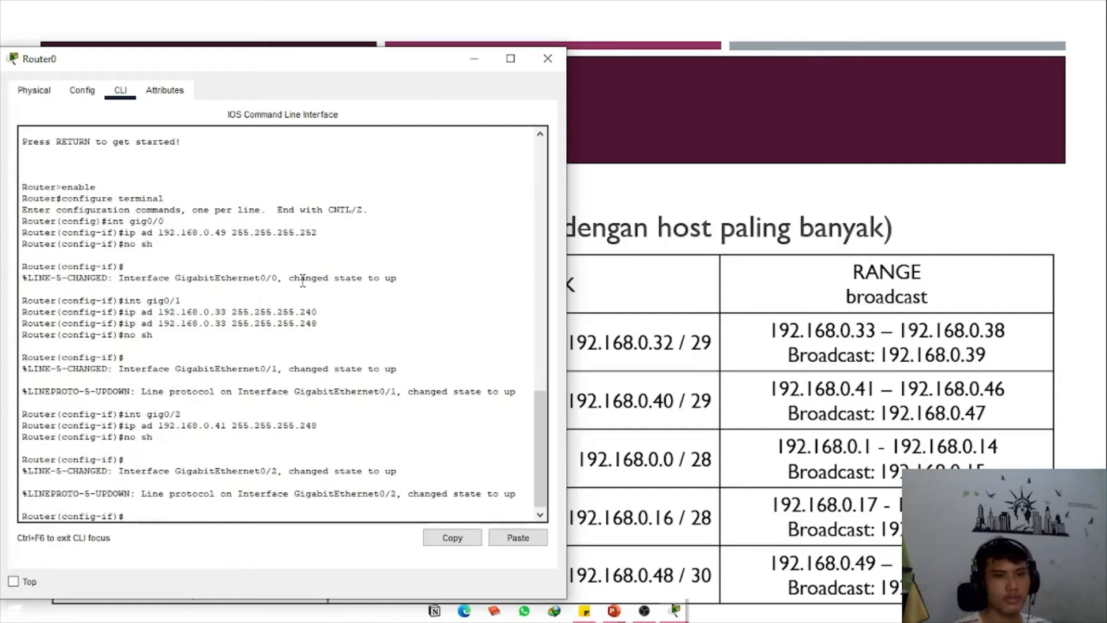
Switch back to Packet Tracer to examine the link status in the topology, and bring the Router0 command line forward again
{"action": "left_click_drag", "start_coordinate": [354, 64], "coordinate": [628, 71]}
{"action": "key", "text": "alt+Tab"}
{"action": "key", "text": "alt+Tab"}
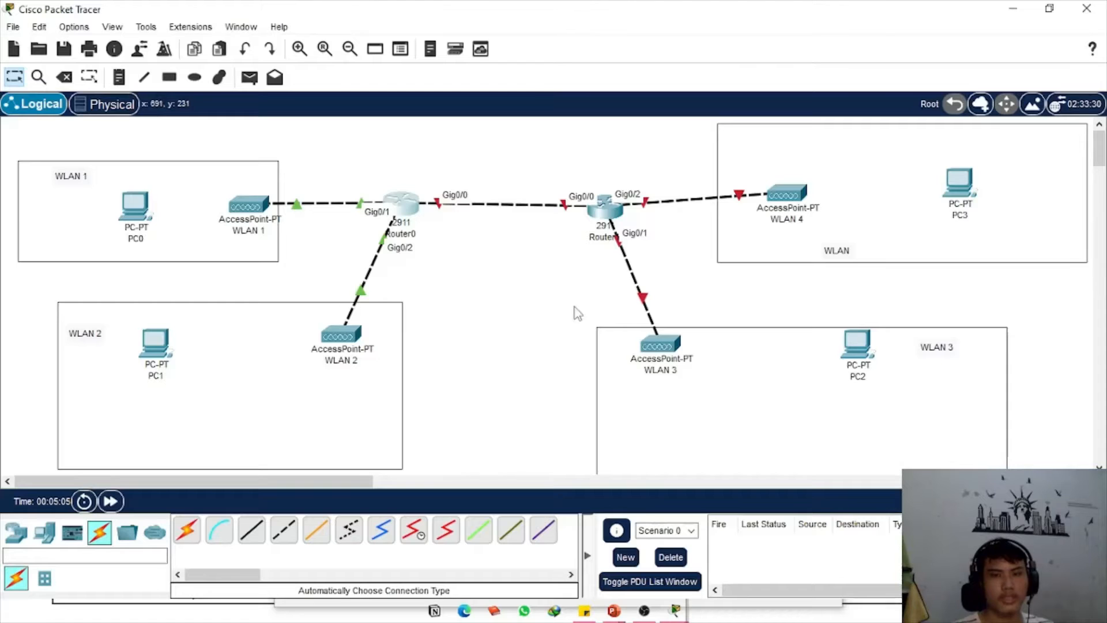
{"action": "key", "text": "alt+Tab"}
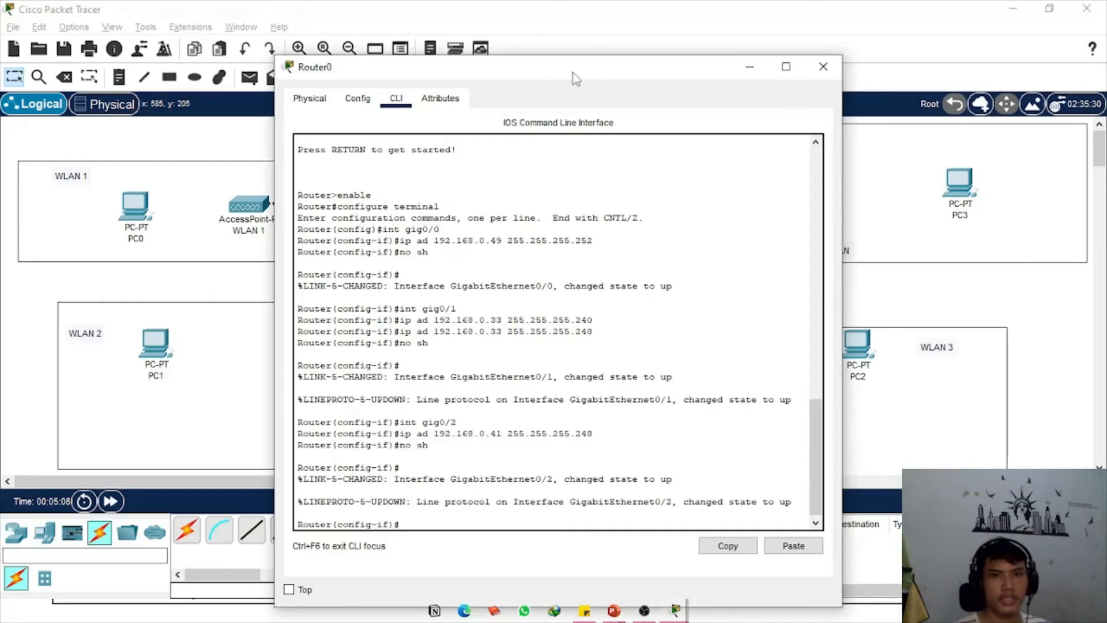
Move the Router0 window aside to reveal the topology, and exit interface configuration mode with exit
{"action": "left_click_drag", "start_coordinate": [574, 73], "coordinate": [759, 36]}
{"action": "left_click", "coordinate": [738, 232]}
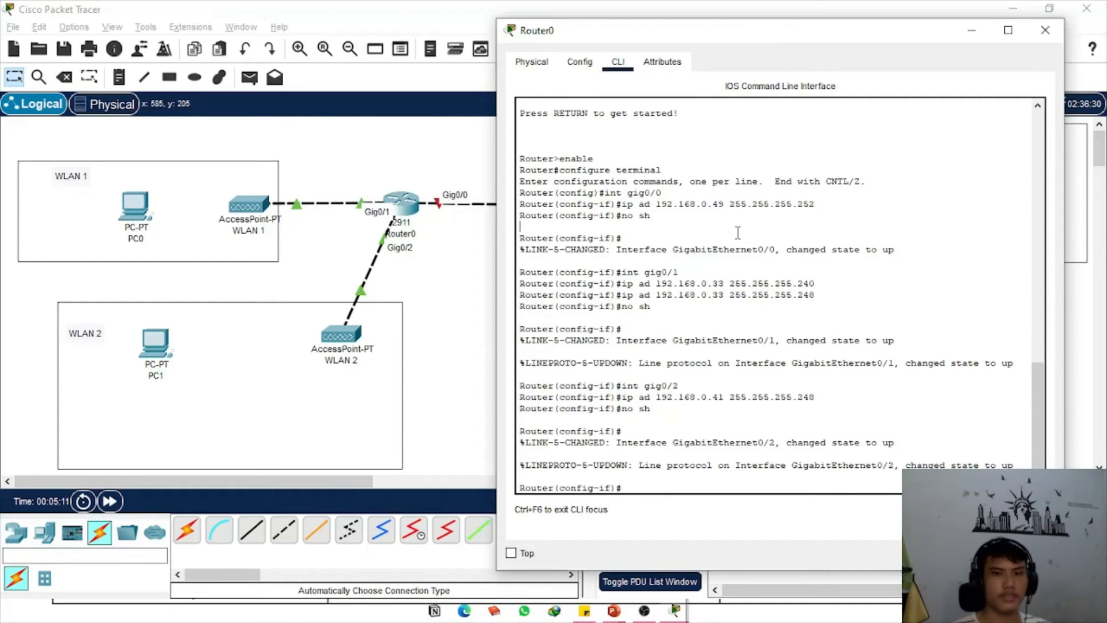
{"action": "type", "text": "exi"}
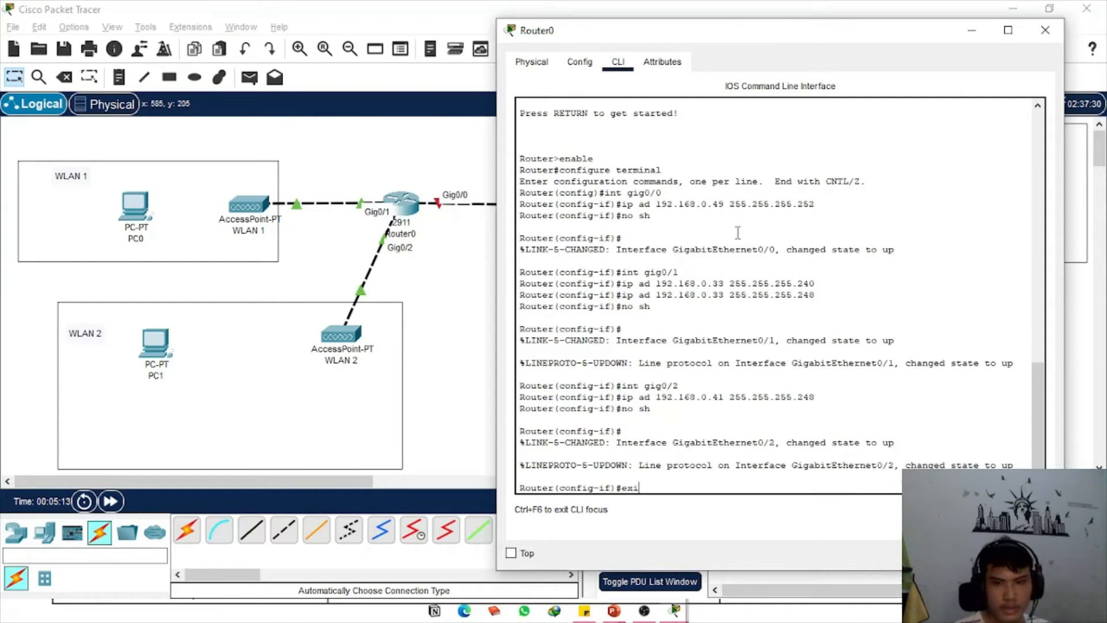
{"action": "type", "text": "t"}
{"action": "key", "text": "Return"}
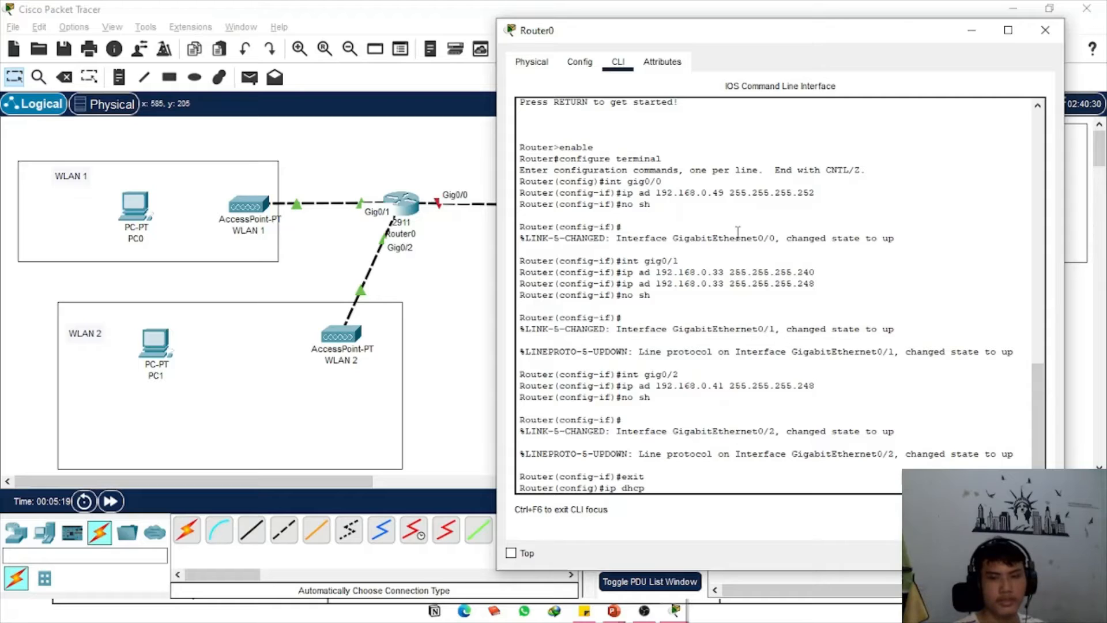
Exclude the gateway addresses 192.168.0.33 and 192.168.0.41 from DHCP assignment with ip dhcp excluded-address
{"action": "type", "text": "ip dhcp"}
{"action": "key", "text": "Tab"}
{"action": "type", "text": "e"}
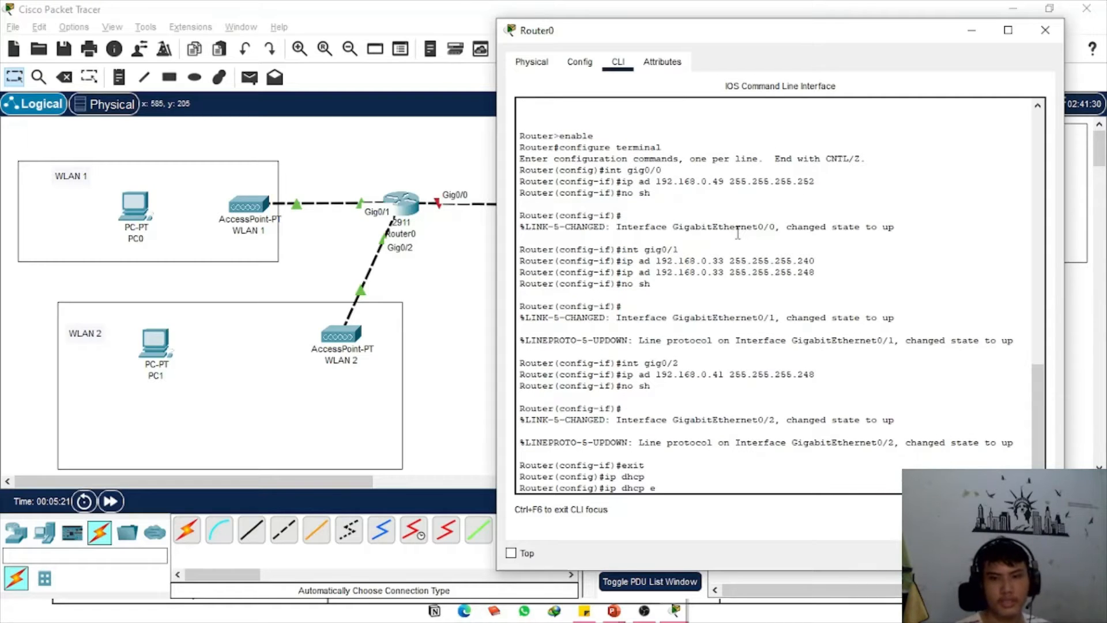
{"action": "type", "text": "x"}
{"action": "key", "text": "Tab"}
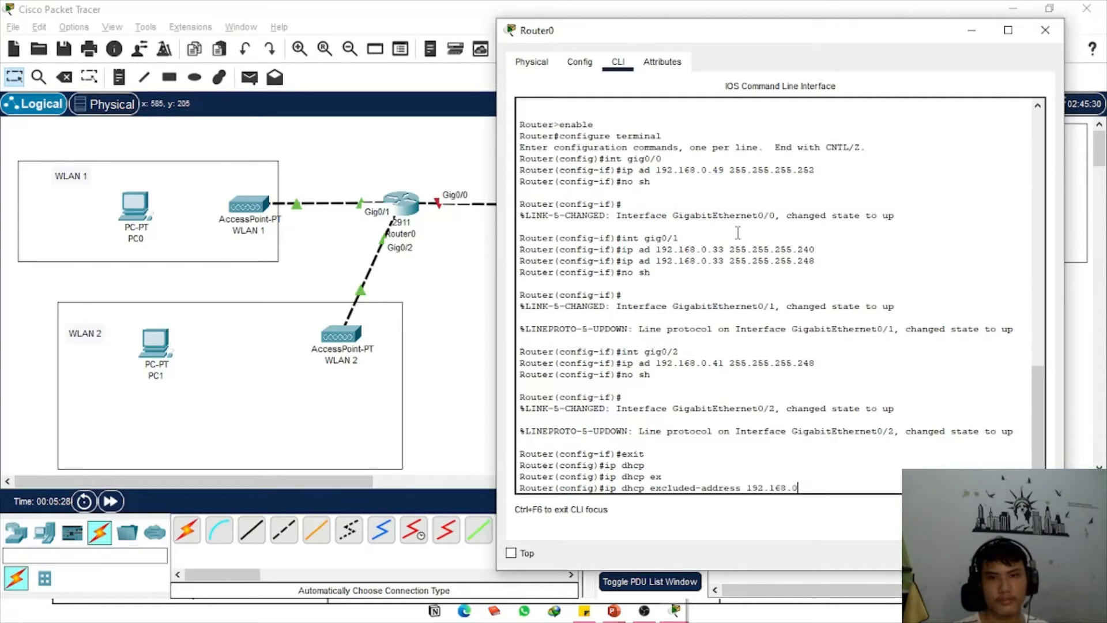
{"action": "type", "text": "192.168.0.33"}
{"action": "key", "text": "Return"}
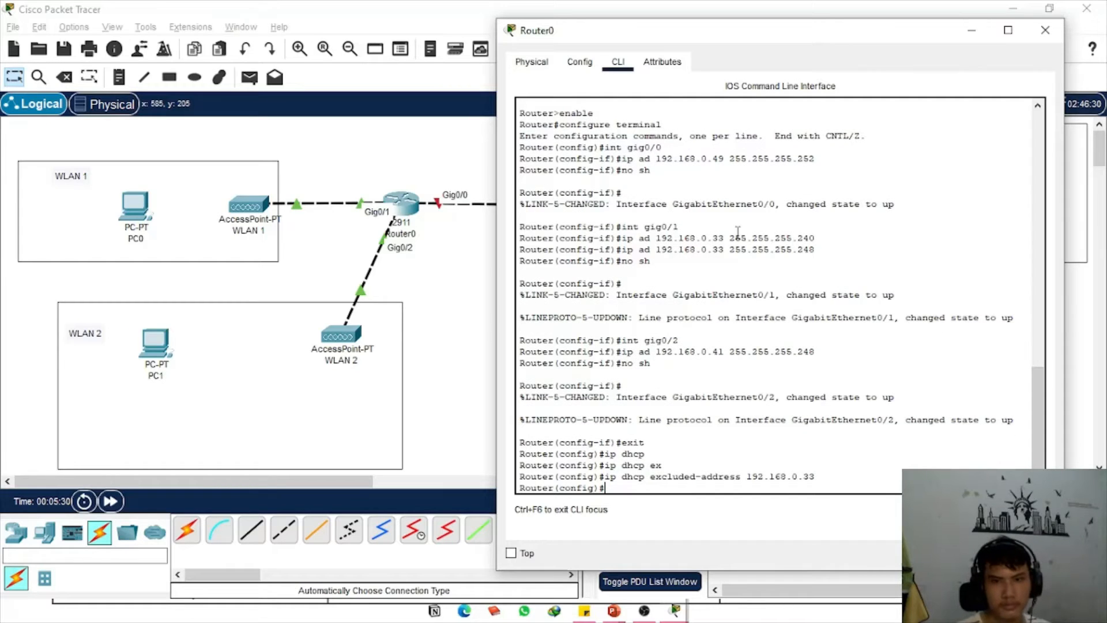
{"action": "key", "text": "Up"}
{"action": "type", "text": "41"}
{"action": "key", "text": "Return"}
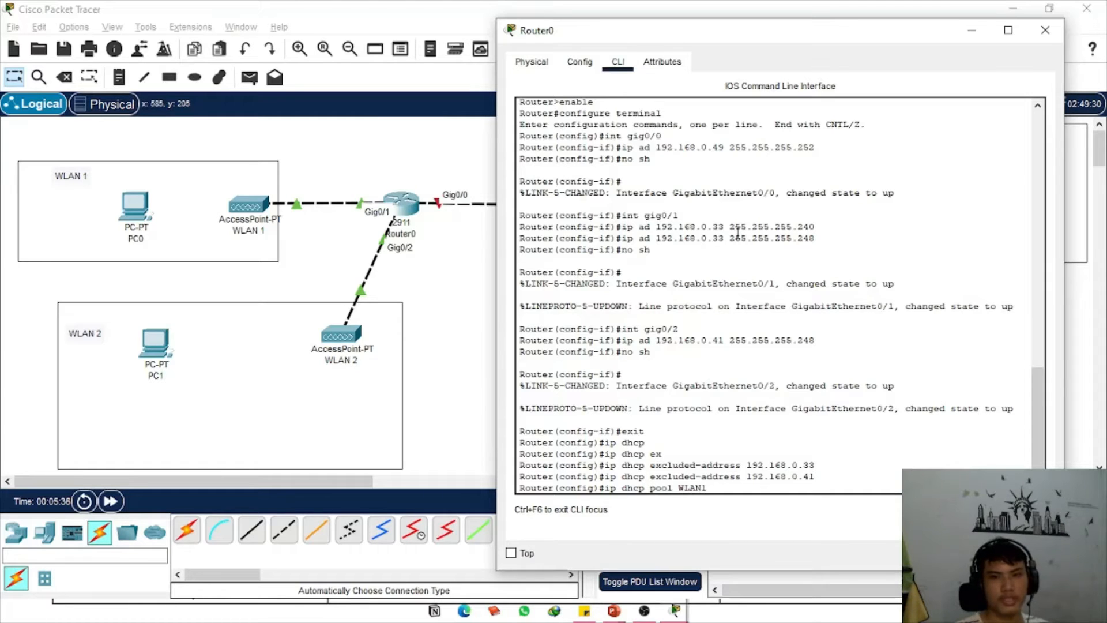
Create DHCP pool WLAN1 with network 192.168.0.32 255.255.255.248 and default-router 192.168.0.33
{"action": "key", "text": "Return"}
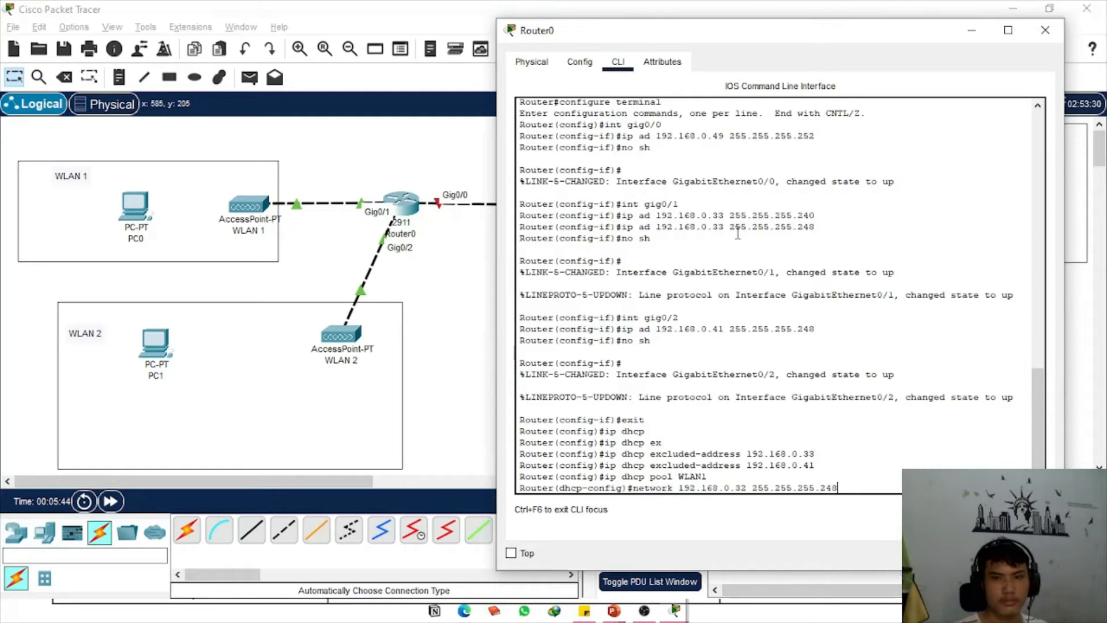
{"action": "key", "text": "Return"}
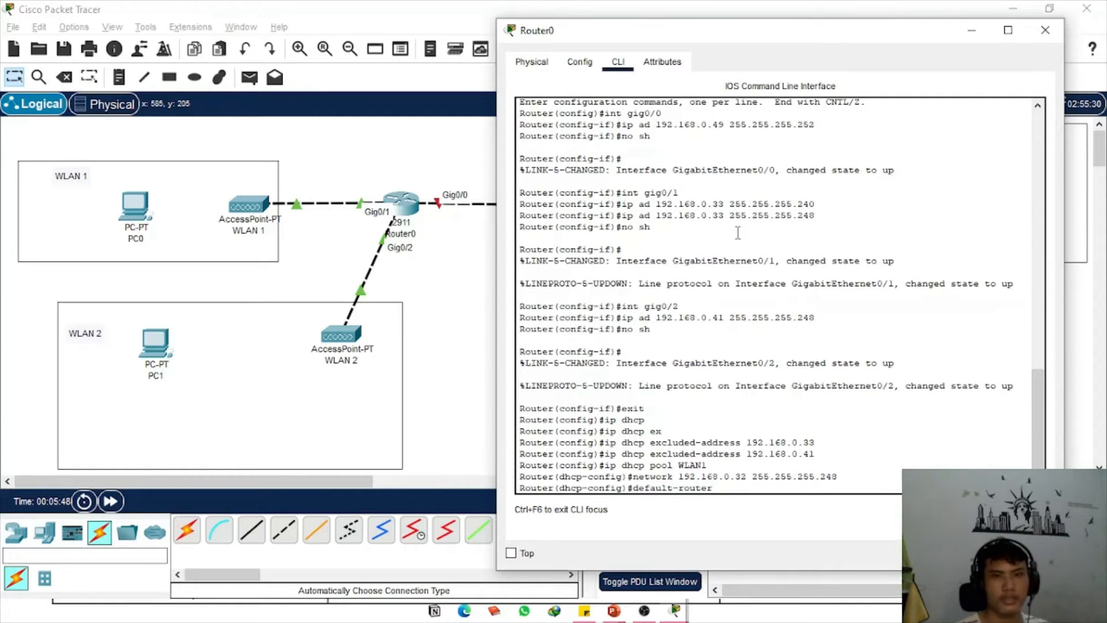
{"action": "type", "text": "default-router 192.168.0.33"}
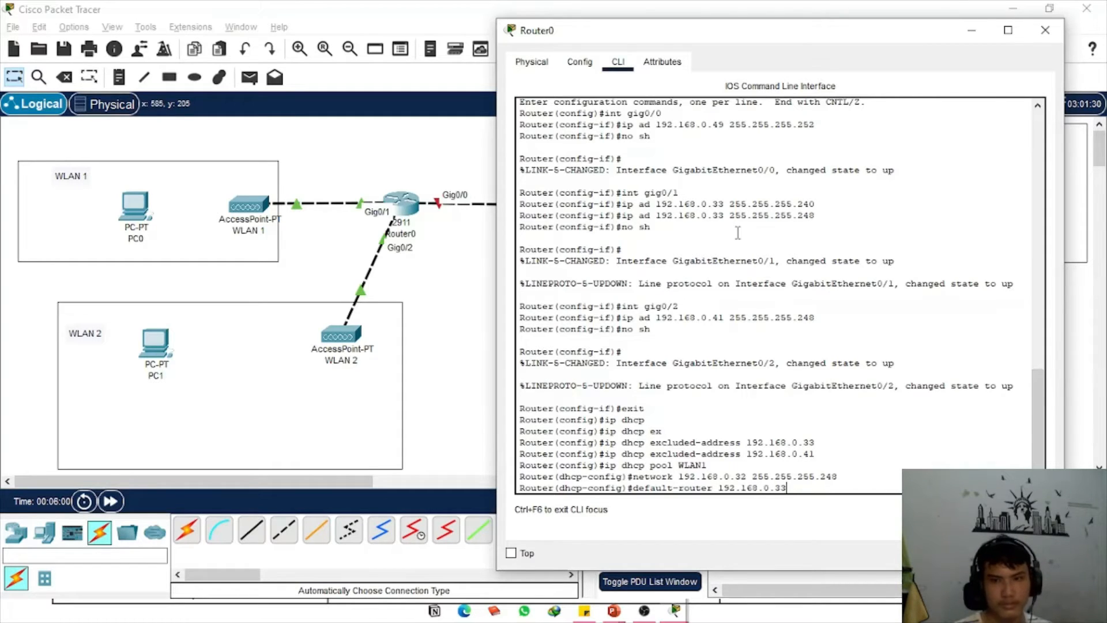
{"action": "key", "text": "Return"}
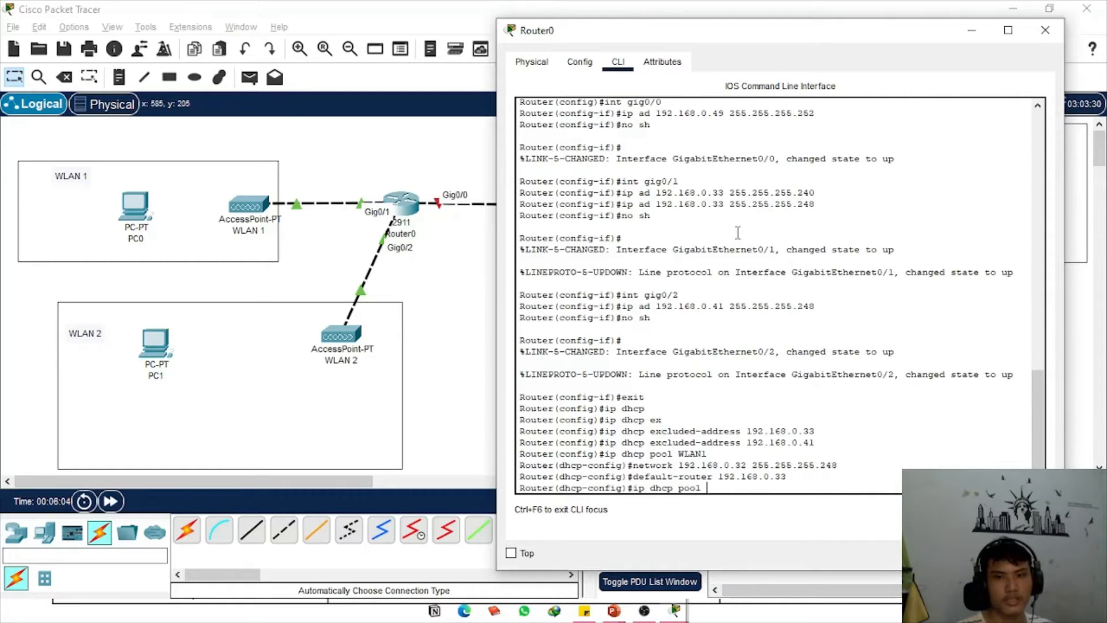
Create DHCP pool WLAN2 with network 192.168.0.40 255.255.255.248 and default-router 192.168.0.41, and exit pool configuration
{"action": "type", "text": "ip dhcp pool WLAN2"}
{"action": "key", "text": "Return"}
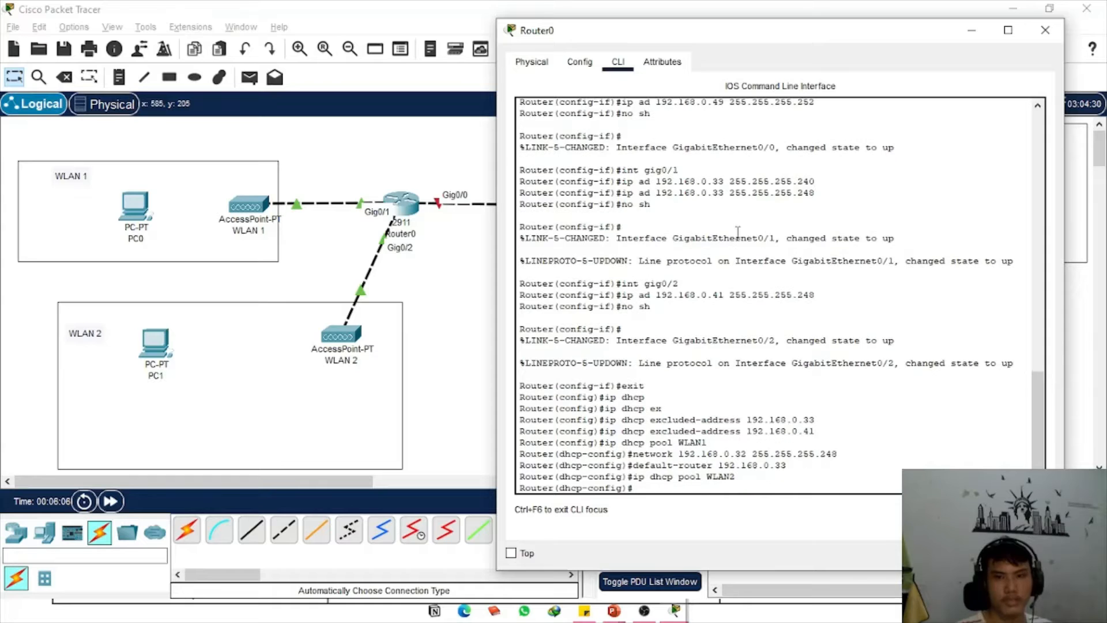
{"action": "type", "text": "network 192.168.0."}
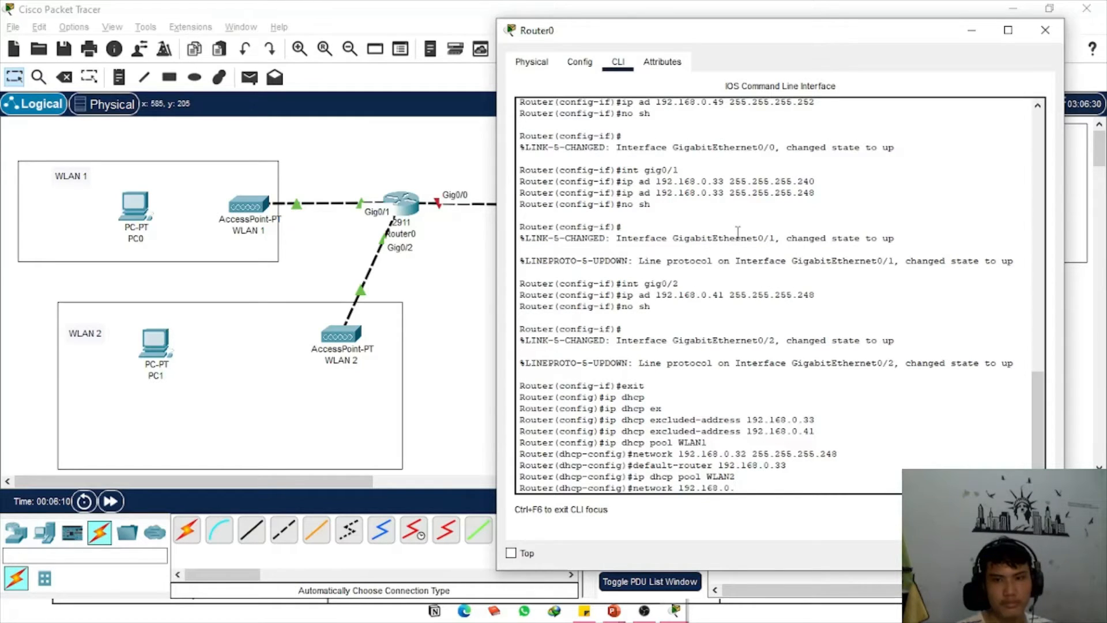
{"action": "type", "text": "40 255.255.255.248"}
{"action": "key", "text": "Return"}
{"action": "type", "text": "defaul"}
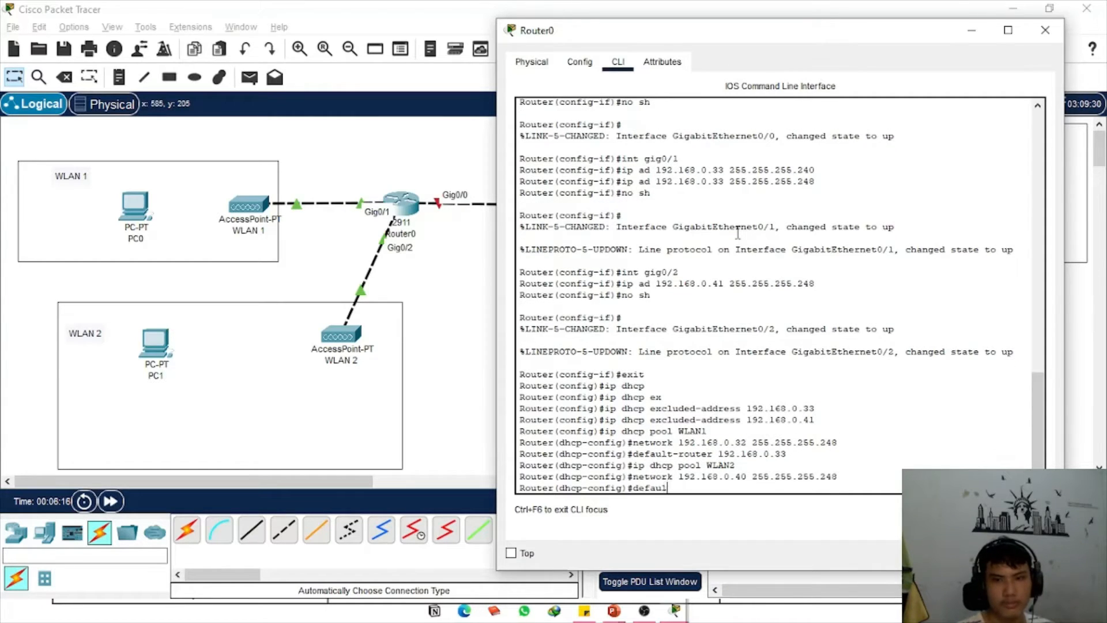
{"action": "type", "text": "t-router 192.168.0.4"}
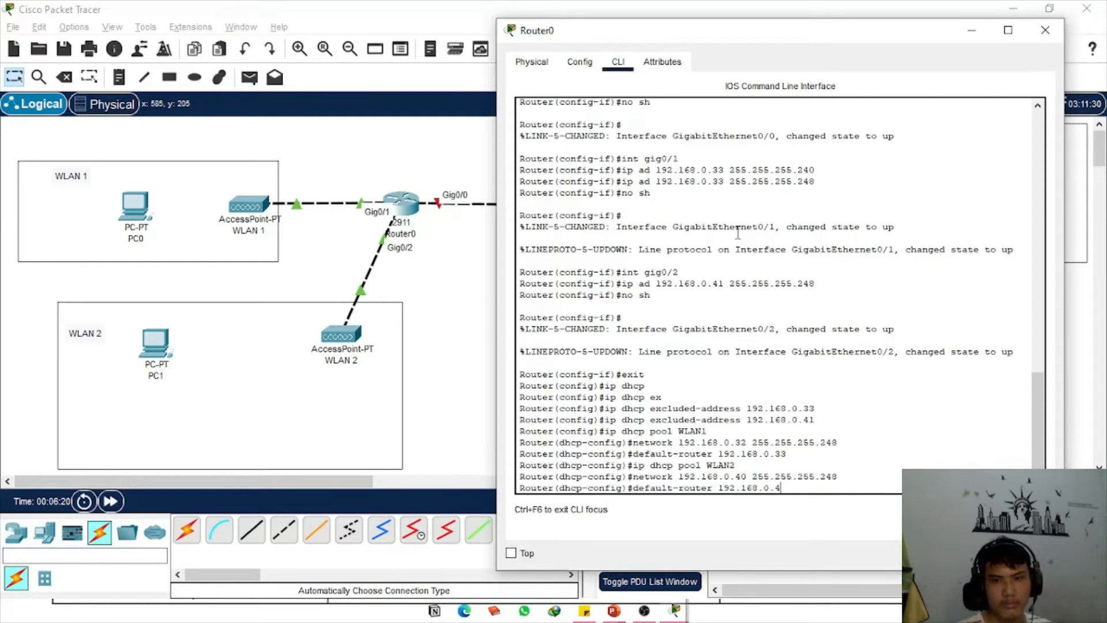
{"action": "type", "text": "1"}
{"action": "key", "text": "Return"}
{"action": "type", "text": "exi"}
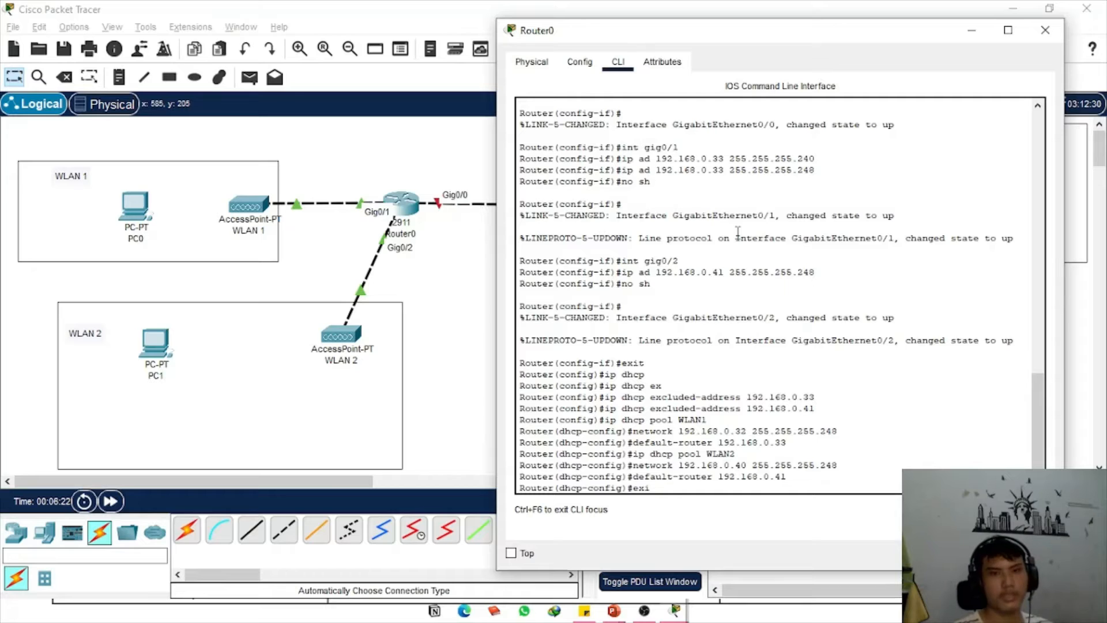
{"action": "type", "text": "t"}
{"action": "key", "text": "Return"}
Close the Router0 window and move PC0 and PC1 to the left side of their WLAN frames
{"action": "key", "text": "alt+space"}
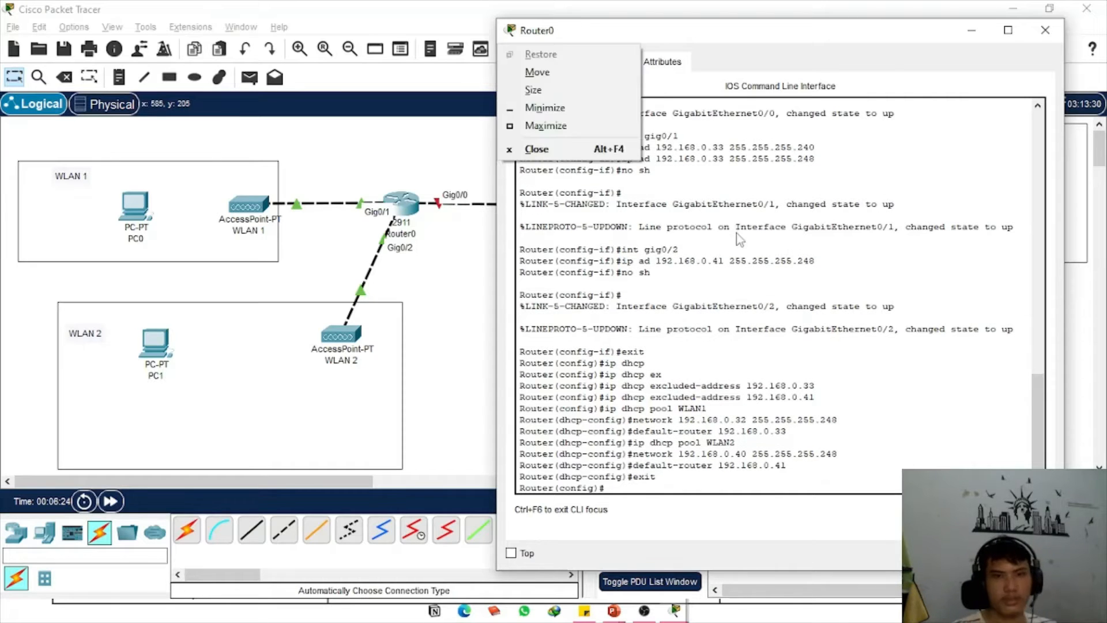
{"action": "key", "text": "c"}
{"action": "left_click_drag", "start_coordinate": [137, 212], "coordinate": [52, 206]}
{"action": "left_click_drag", "start_coordinate": [139, 363], "coordinate": [79, 359]}
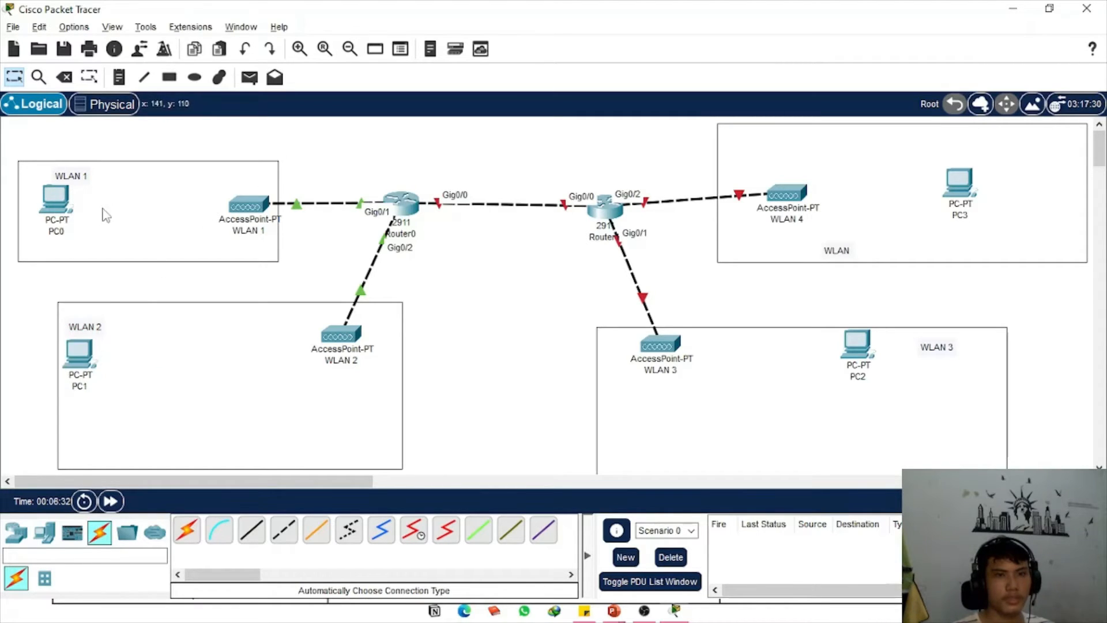
Replace PC0's wired network module with the WMP300N wireless module and power the PC back on
{"action": "left_click", "coordinate": [55, 200]}
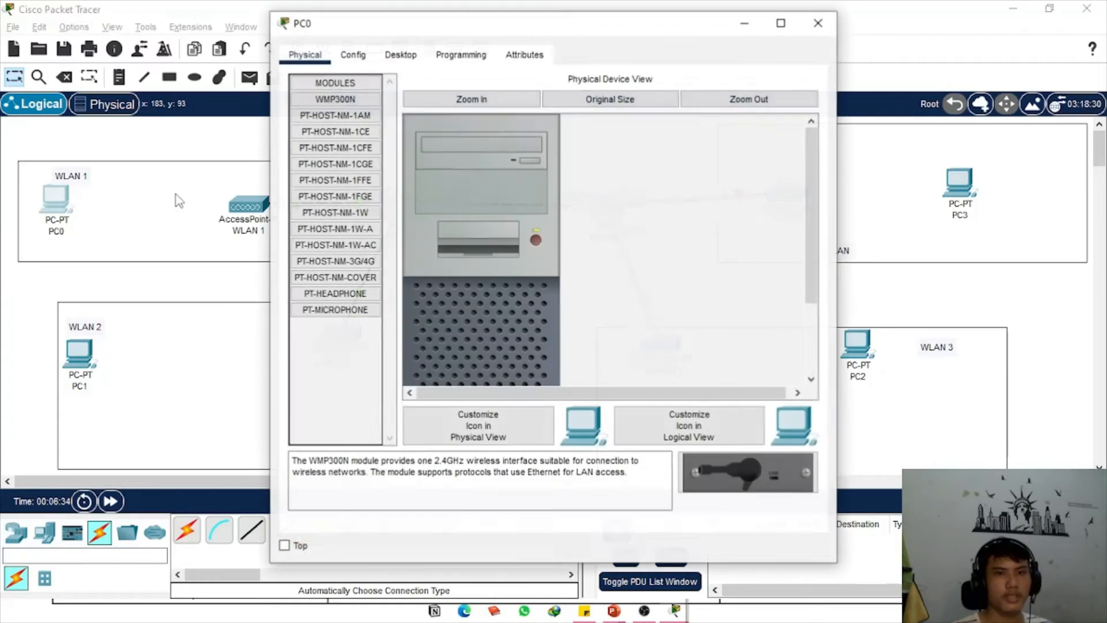
{"action": "scroll", "coordinate": [538, 237], "scroll_direction": "down", "scroll_amount": 3}
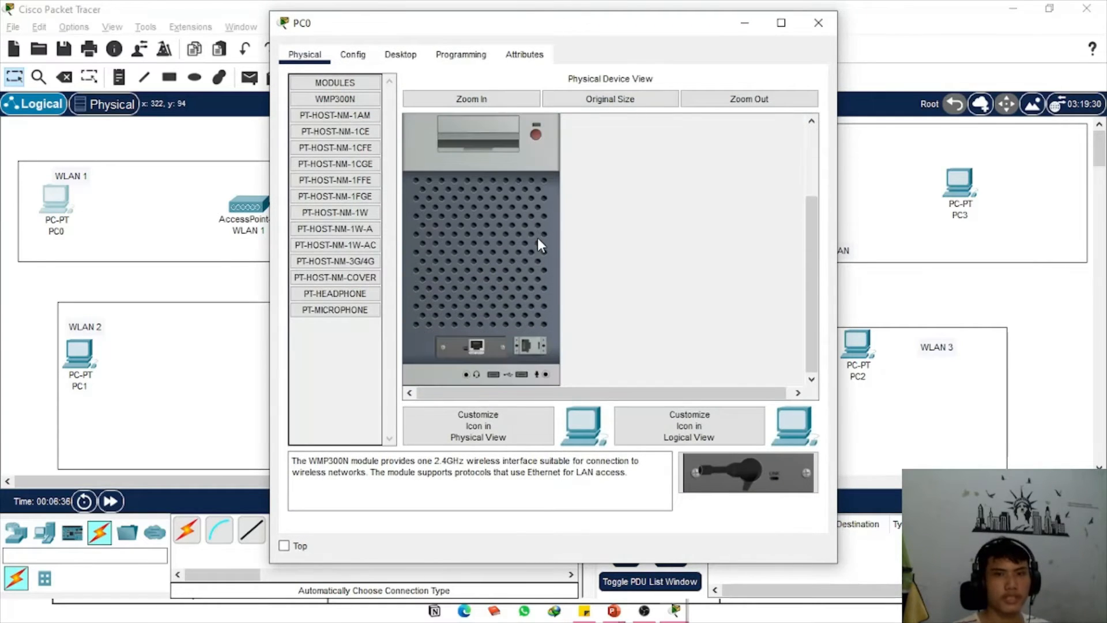
{"action": "left_click_drag", "start_coordinate": [493, 339], "coordinate": [334, 341]}
{"action": "left_click", "coordinate": [318, 101]}
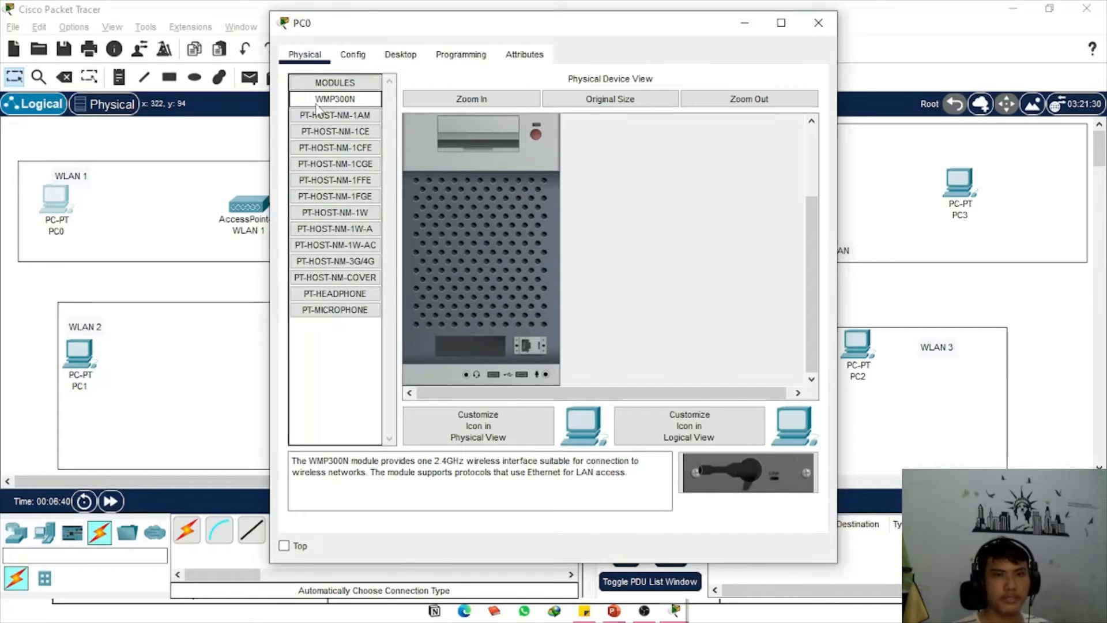
{"action": "left_click_drag", "start_coordinate": [318, 107], "coordinate": [472, 332]}
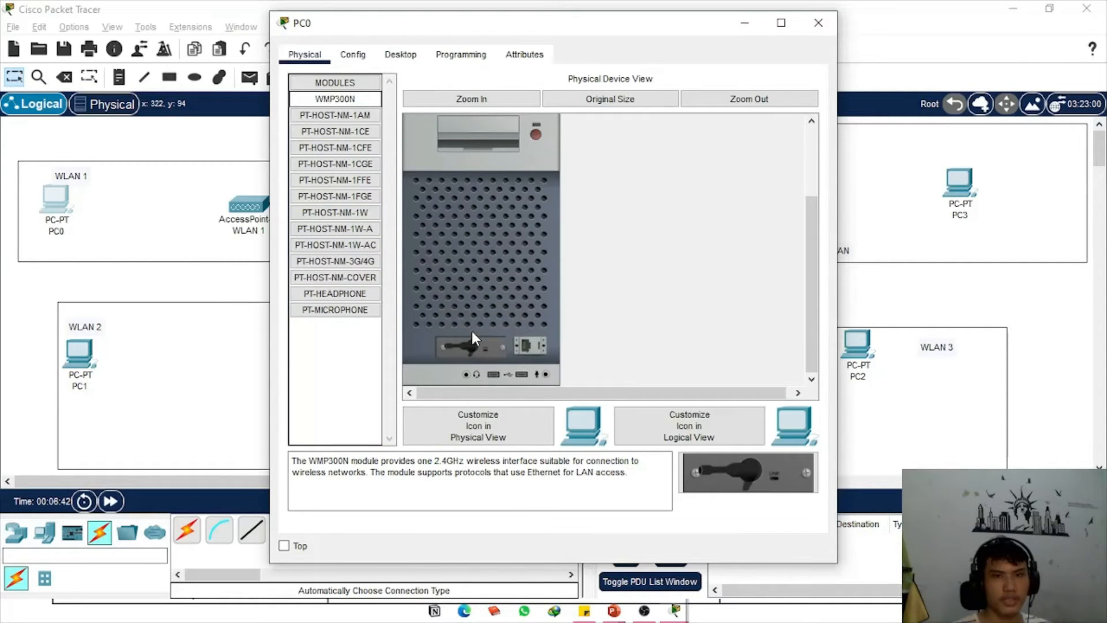
{"action": "left_click", "coordinate": [536, 134]}
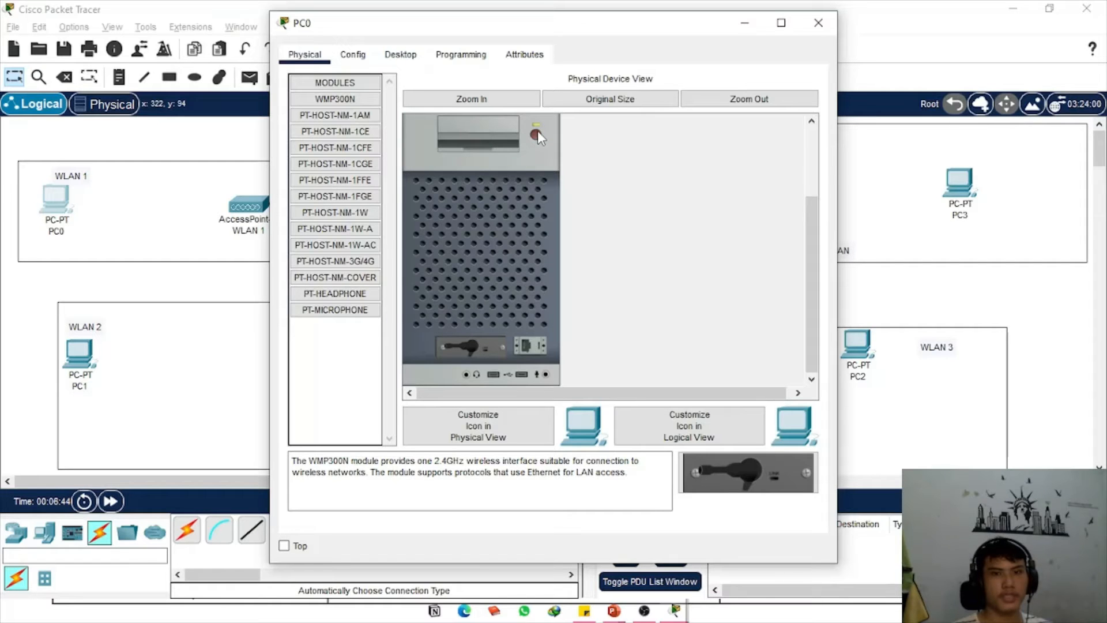
{"action": "scroll", "coordinate": [415, 122], "scroll_direction": "up", "scroll_amount": 3}
Refresh the available wireless networks in PC0's PC Wireless utility and connect it to WLAN 1
{"action": "left_click", "coordinate": [400, 56]}
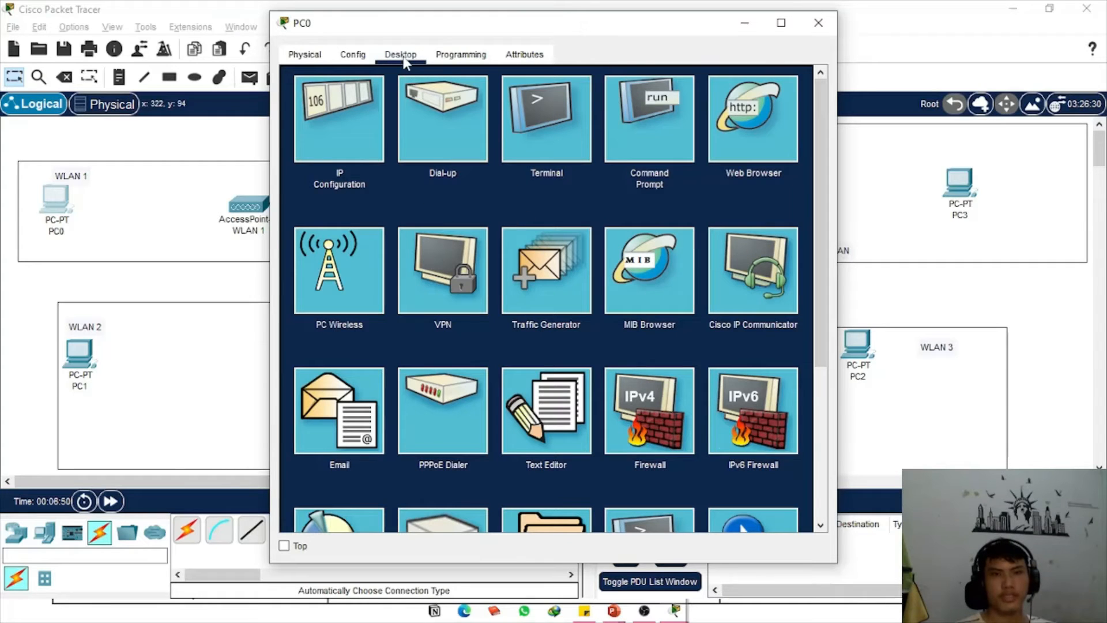
{"action": "left_click", "coordinate": [326, 309]}
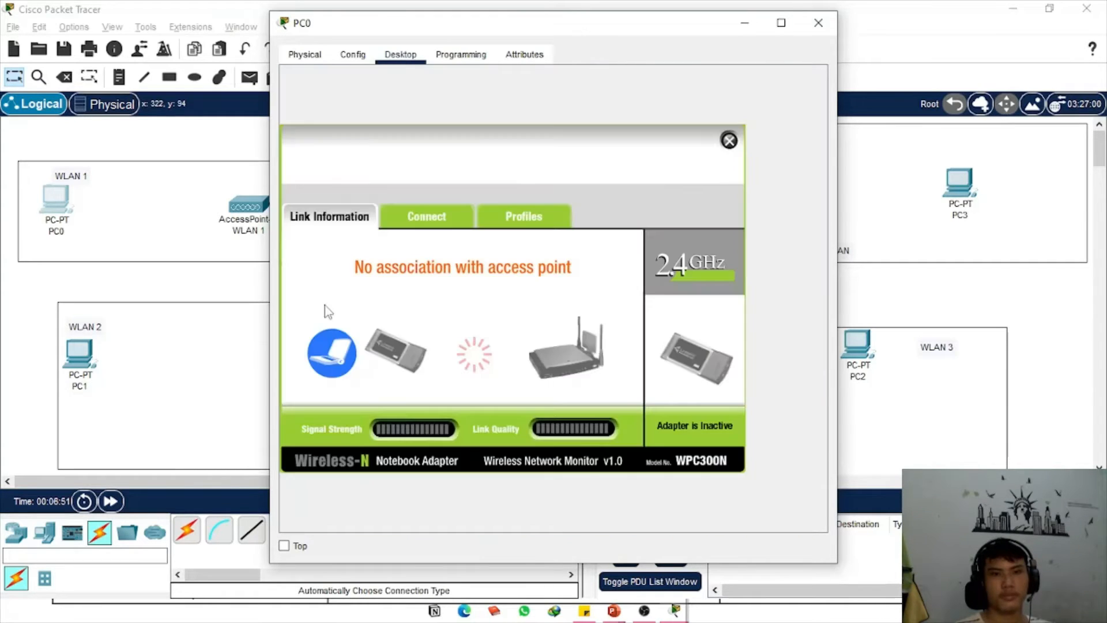
{"action": "left_click", "coordinate": [426, 218]}
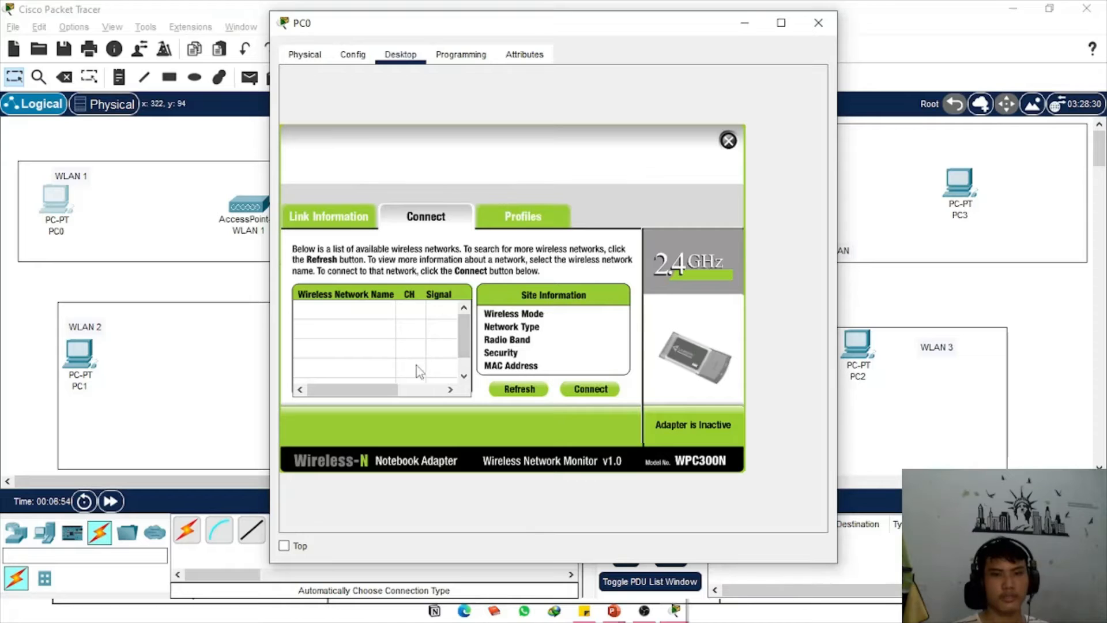
{"action": "left_click", "coordinate": [507, 395]}
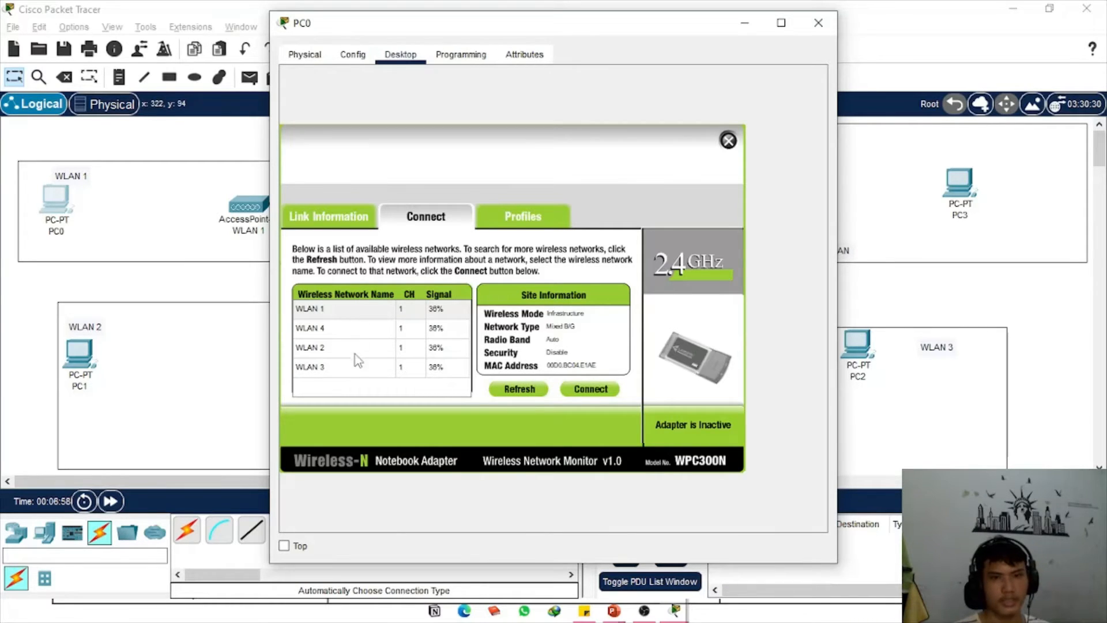
{"action": "left_click", "coordinate": [364, 311]}
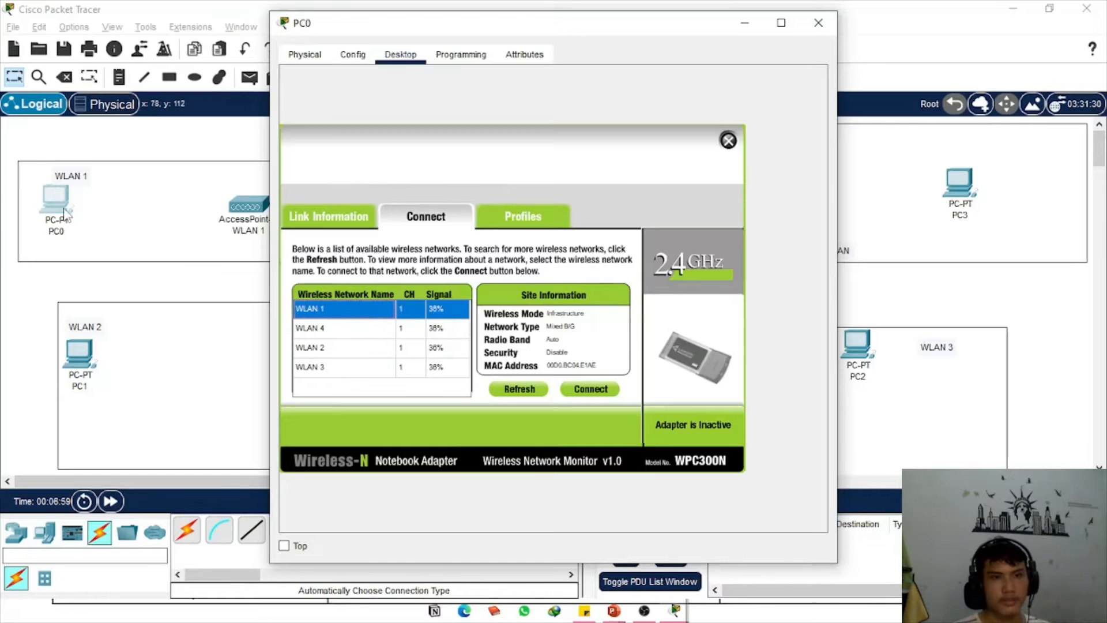
{"action": "left_click", "coordinate": [593, 390]}
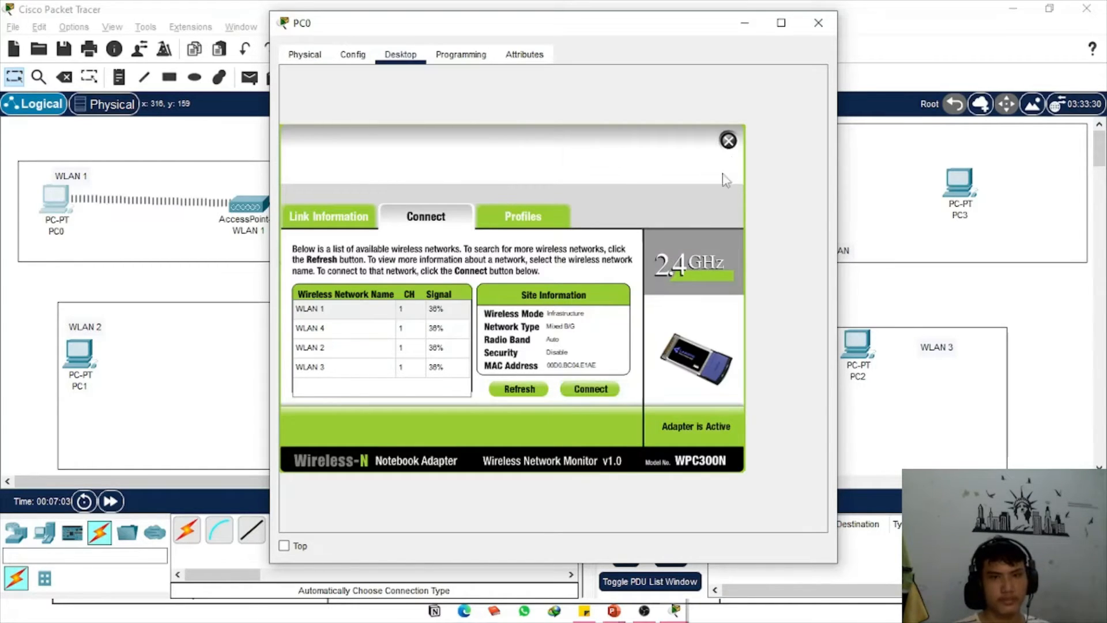
Close the wireless utility and check the addresses PC0 receives by DHCP in its IP Configuration
{"action": "left_click", "coordinate": [728, 141]}
{"action": "left_click", "coordinate": [346, 124]}
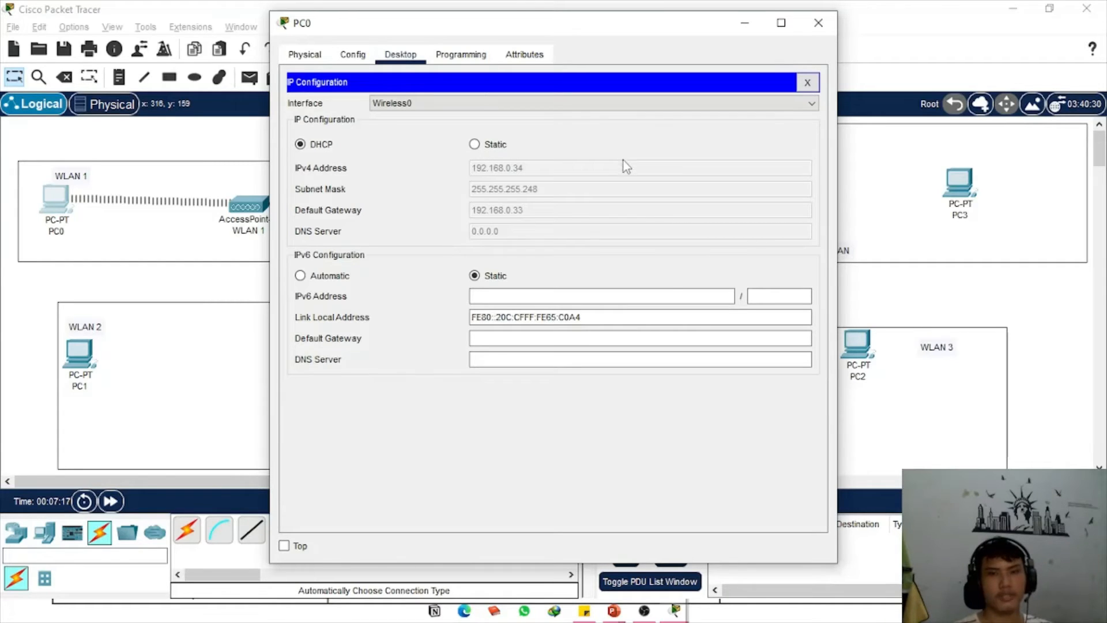
{"action": "left_click", "coordinate": [733, 20]}
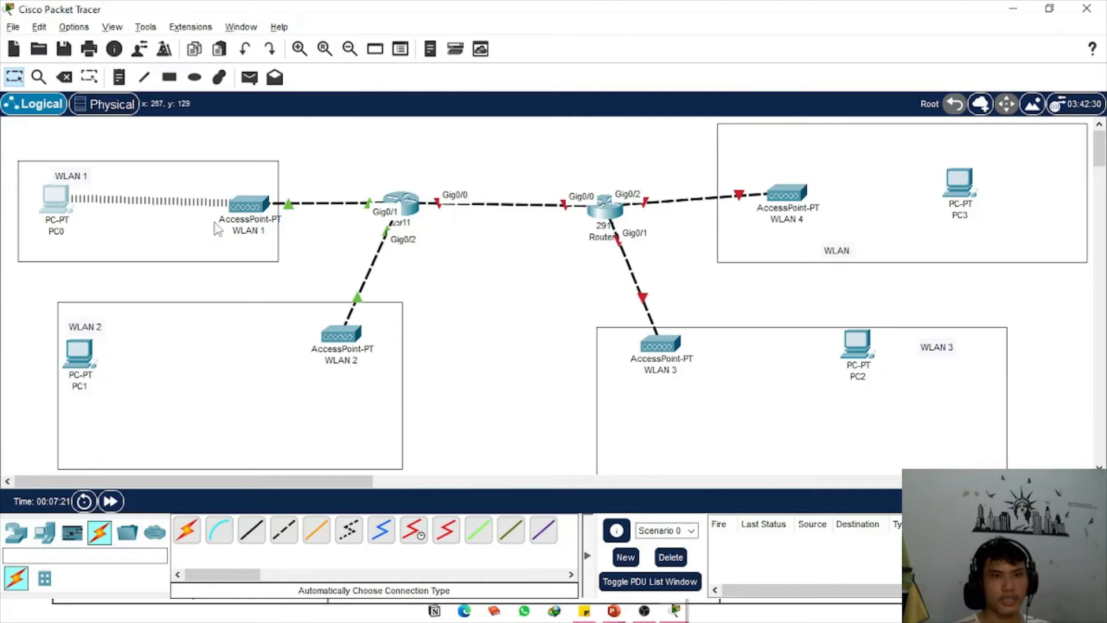
Duplicate PC0 twice within WLAN 1 and line the copies up between PC0 and the access point
{"action": "left_click_drag", "start_coordinate": [50, 216], "coordinate": [168, 205]}
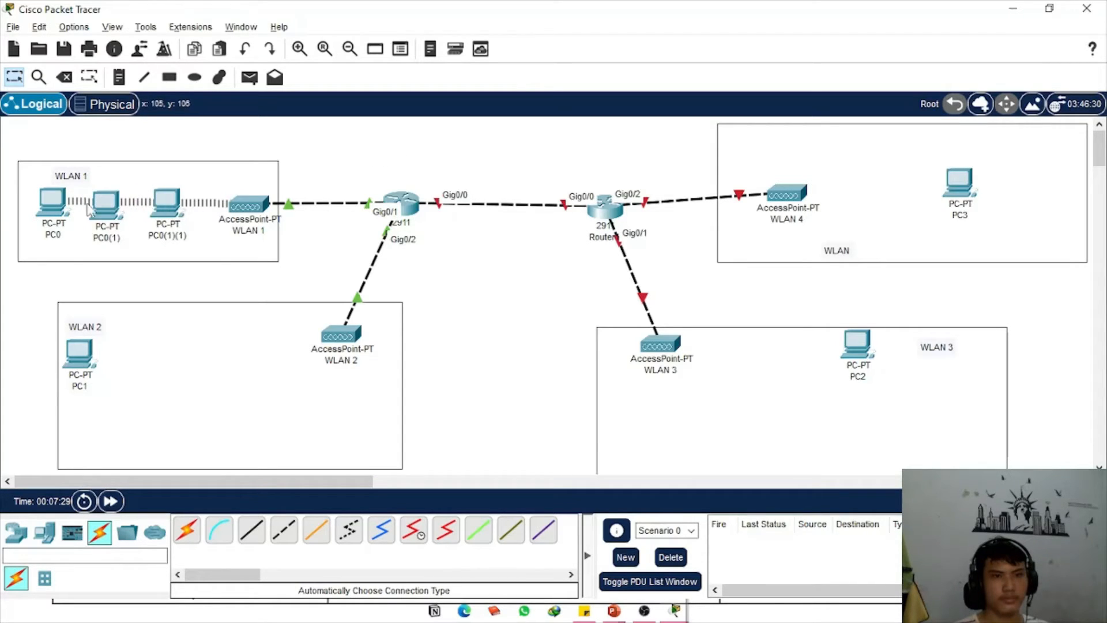
{"action": "left_click_drag", "start_coordinate": [88, 209], "coordinate": [109, 203]}
Renew PC0(1)'s address request by switching its IP Configuration to Static and back to DHCP
{"action": "left_click", "coordinate": [110, 202]}
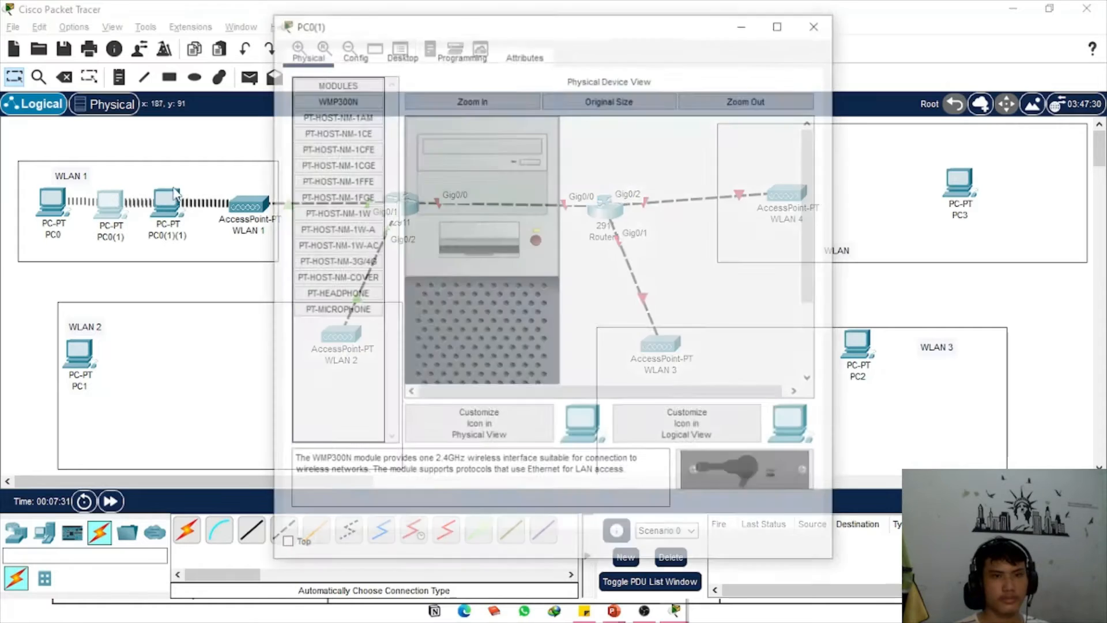
{"action": "left_click", "coordinate": [401, 54]}
{"action": "left_click", "coordinate": [346, 121]}
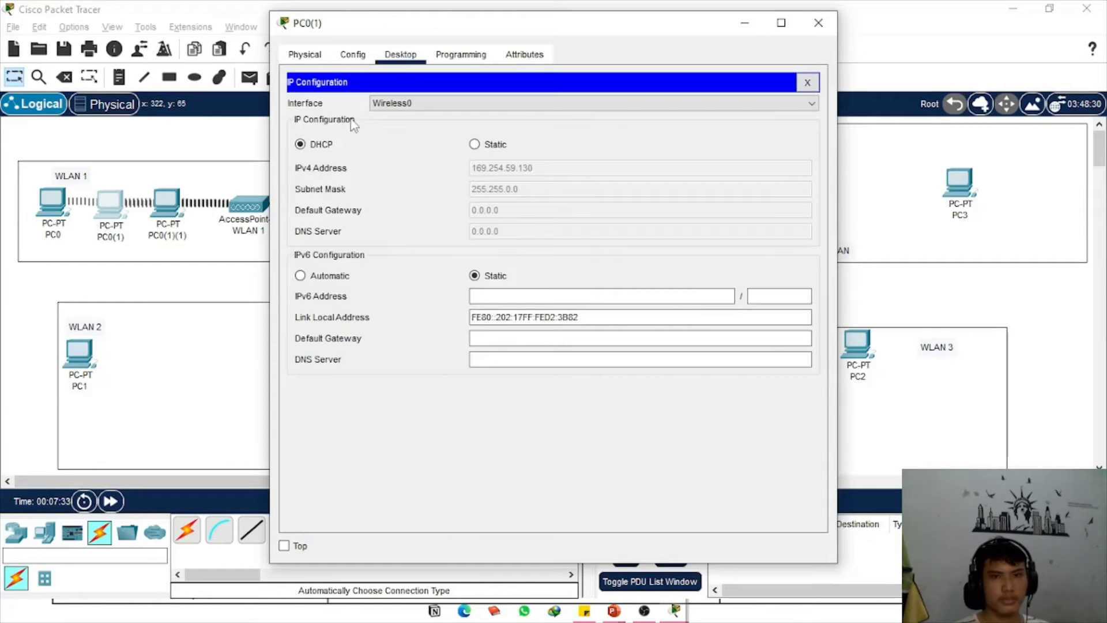
{"action": "left_click", "coordinate": [500, 147]}
{"action": "left_click", "coordinate": [332, 144]}
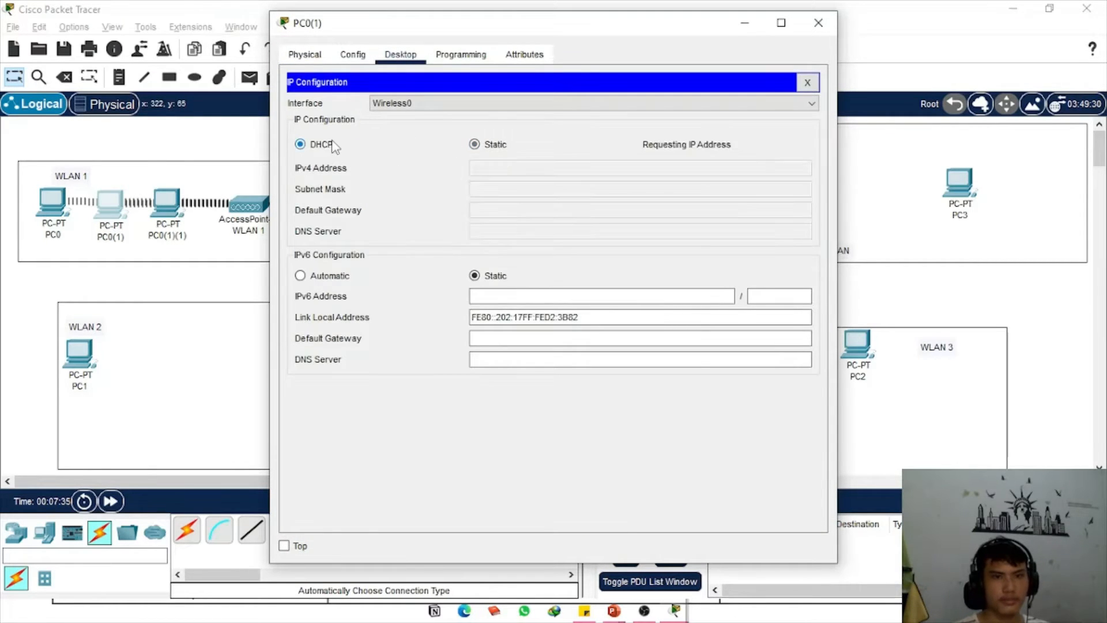
Add another copy of the duplicated PC in WLAN 1 and spread the copies out around the wireless links
{"action": "left_click_drag", "start_coordinate": [174, 200], "coordinate": [128, 169]}
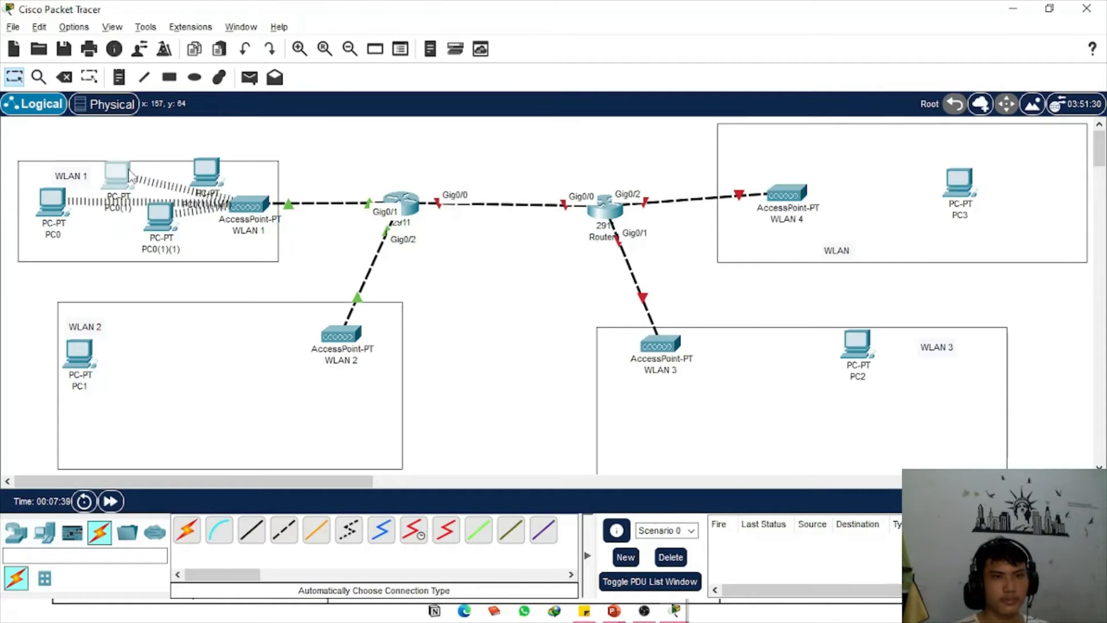
{"action": "left_click_drag", "start_coordinate": [164, 216], "coordinate": [158, 221]}
{"action": "left_click_drag", "start_coordinate": [123, 171], "coordinate": [117, 179]}
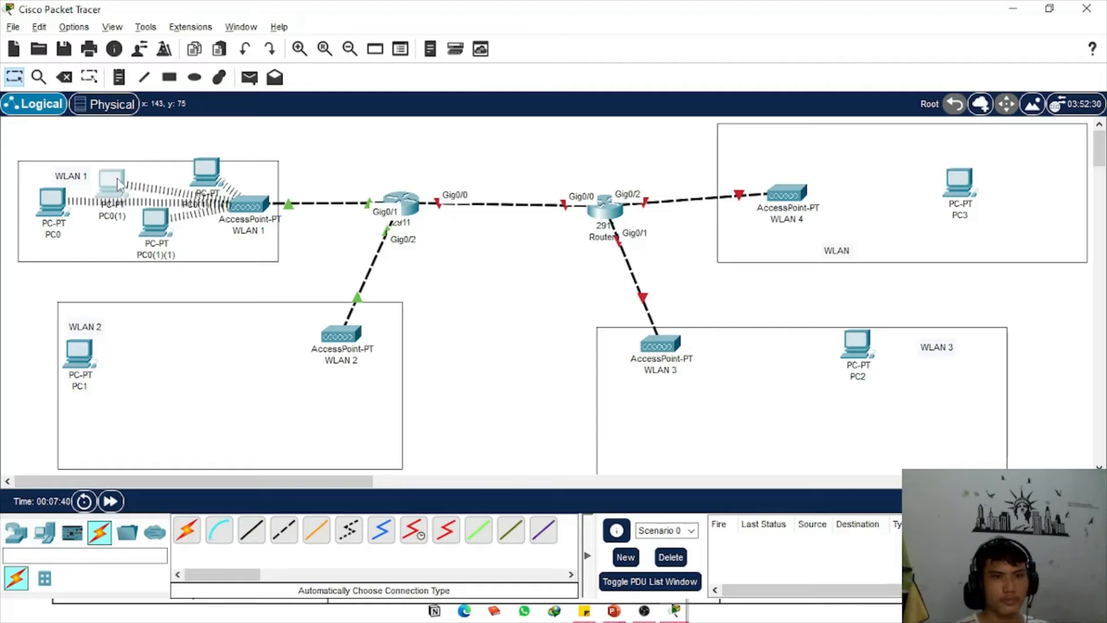
Check the addresses PC0(1) receives by DHCP in its IP Configuration and close its window
{"action": "left_click", "coordinate": [124, 186]}
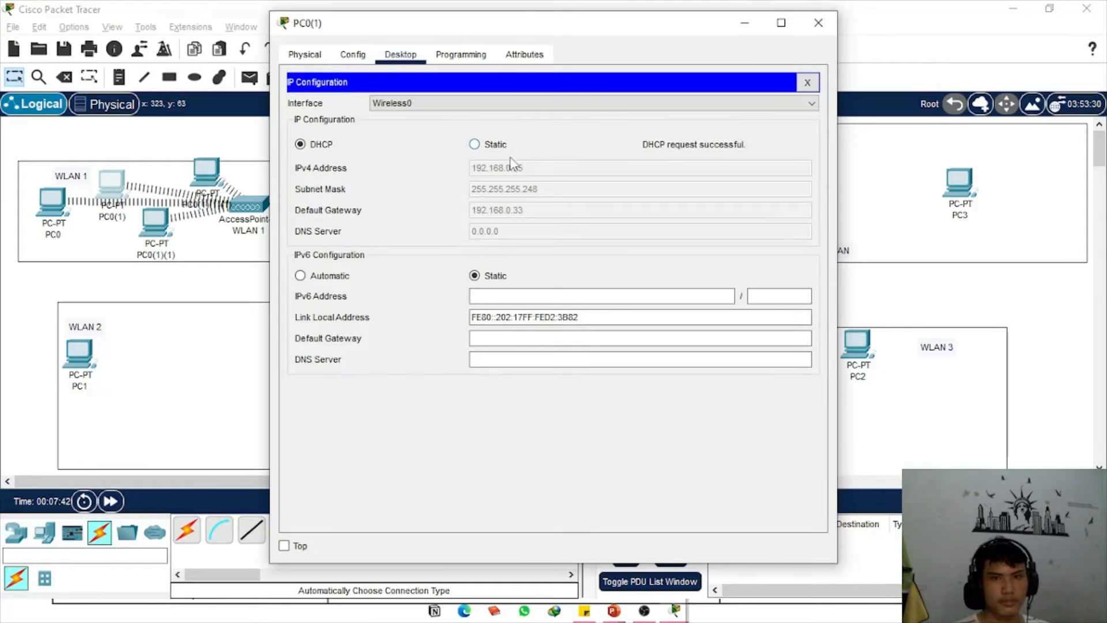
{"action": "left_click", "coordinate": [819, 23]}
Renew PC0(1)(1)'s address request by switching its IP Configuration to Static and back to DHCP, and close its window
{"action": "left_click", "coordinate": [154, 230]}
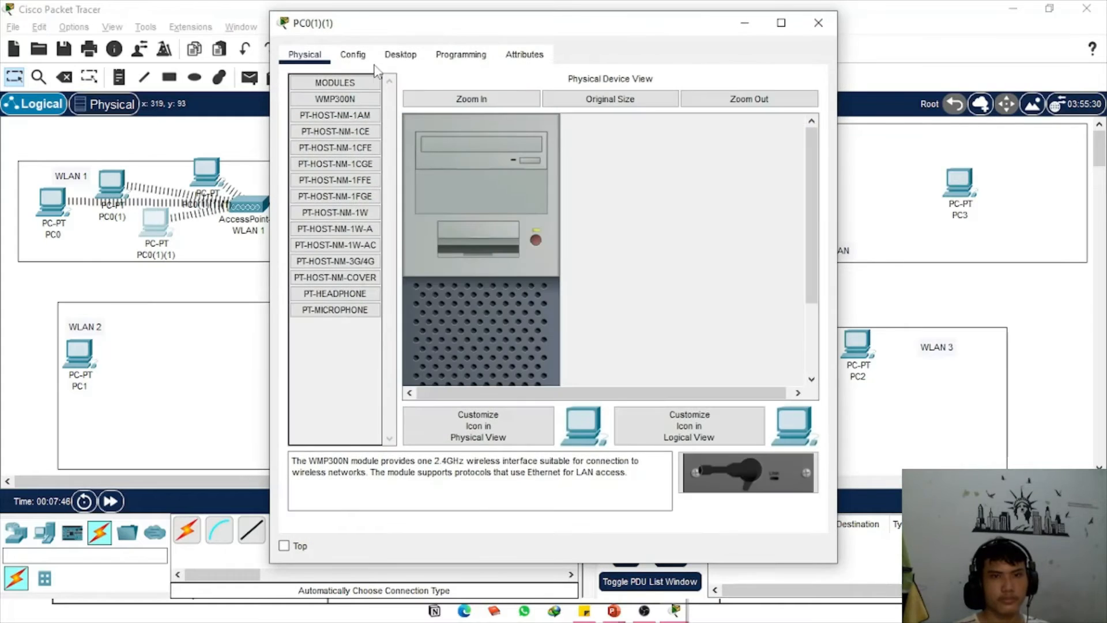
{"action": "left_click", "coordinate": [400, 55]}
{"action": "left_click", "coordinate": [322, 104]}
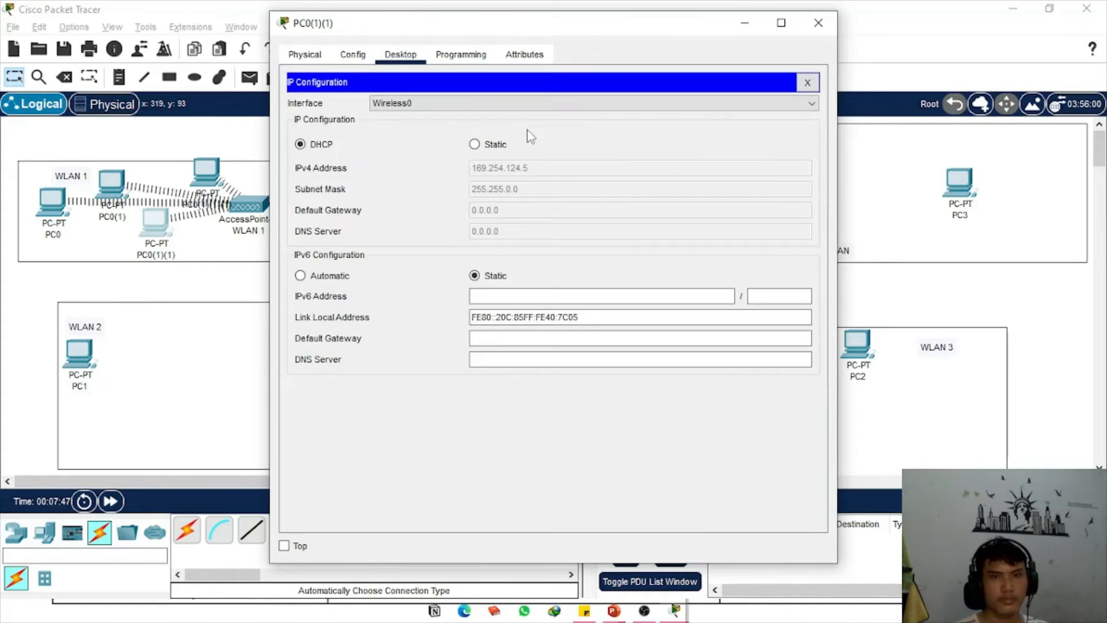
{"action": "left_click", "coordinate": [484, 144]}
{"action": "left_click", "coordinate": [300, 144]}
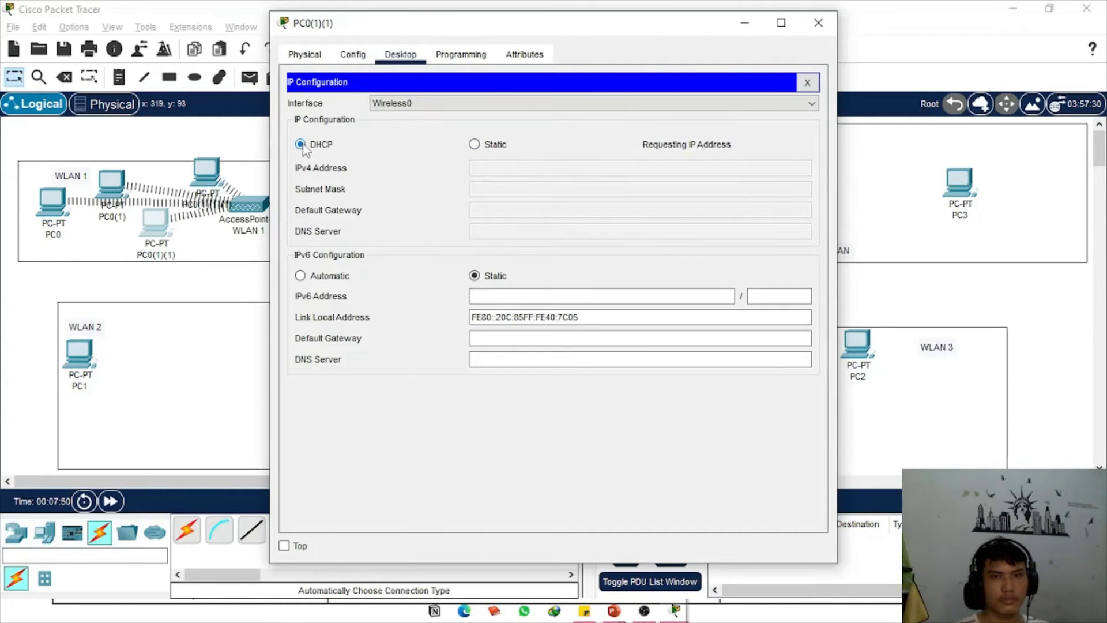
{"action": "key", "text": "alt+space"}
{"action": "key", "text": "c"}
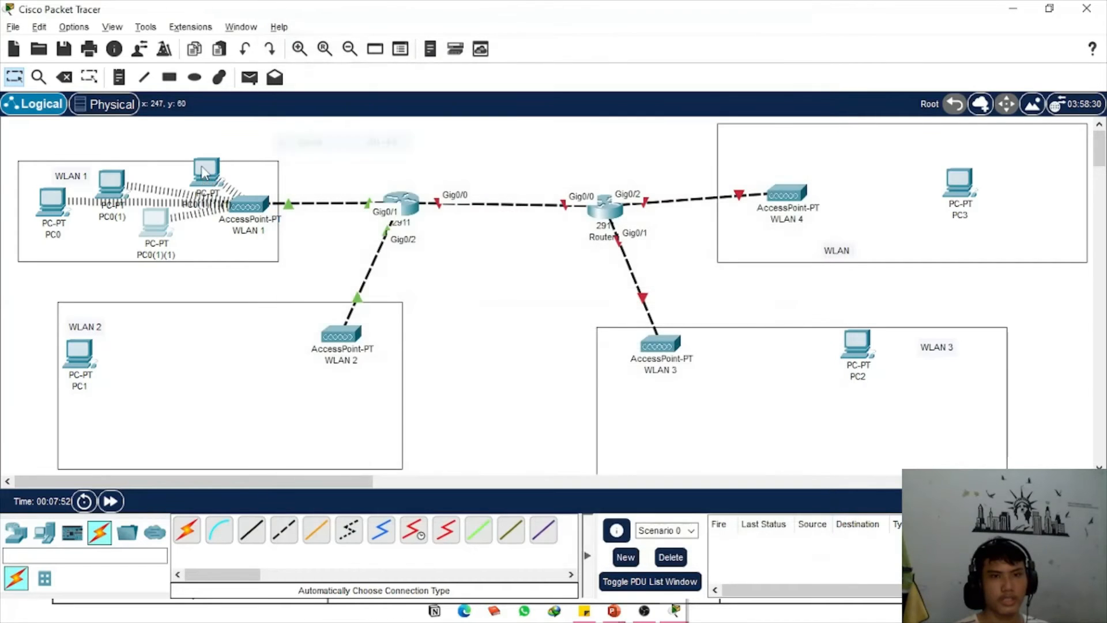
Request a new DHCP address for PC0(1)(1)(1) by toggling its IP Configuration to Static and back, and close its window
{"action": "left_click", "coordinate": [203, 172]}
{"action": "left_click", "coordinate": [401, 54]}
{"action": "left_click", "coordinate": [346, 114]}
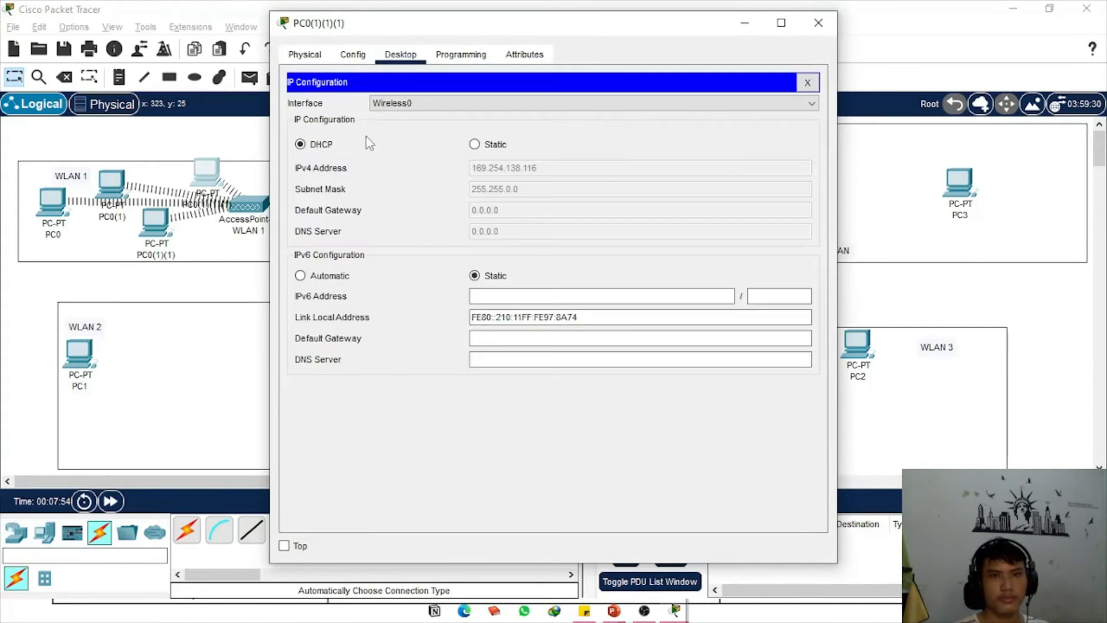
{"action": "left_click", "coordinate": [497, 145]}
{"action": "left_click", "coordinate": [327, 146]}
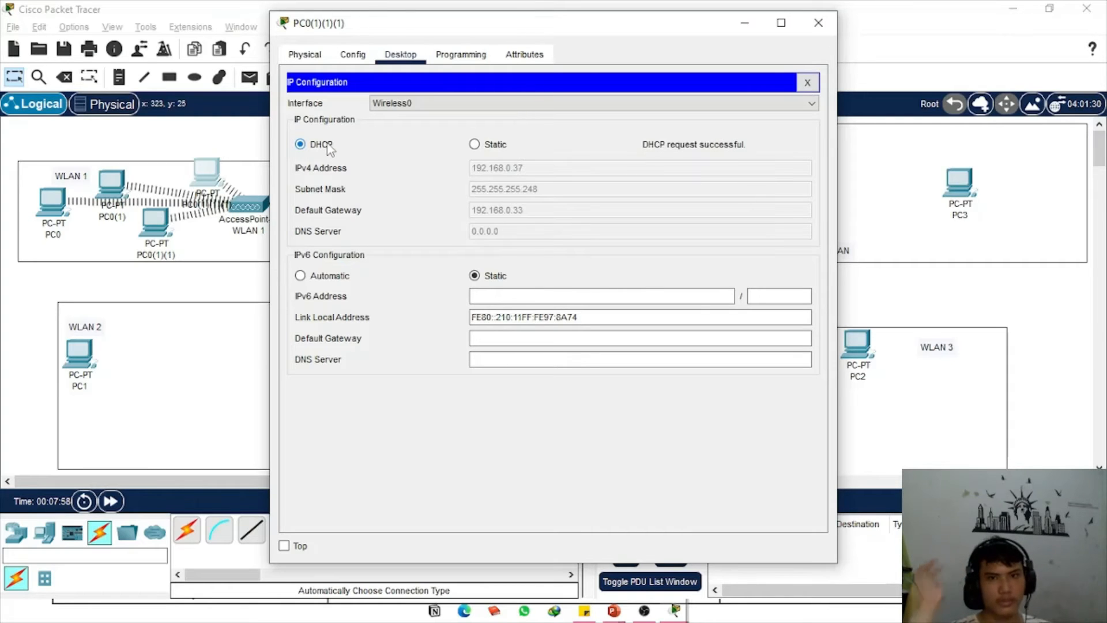
{"action": "key", "text": "alt+space"}
{"action": "left_click", "coordinate": [334, 151]}
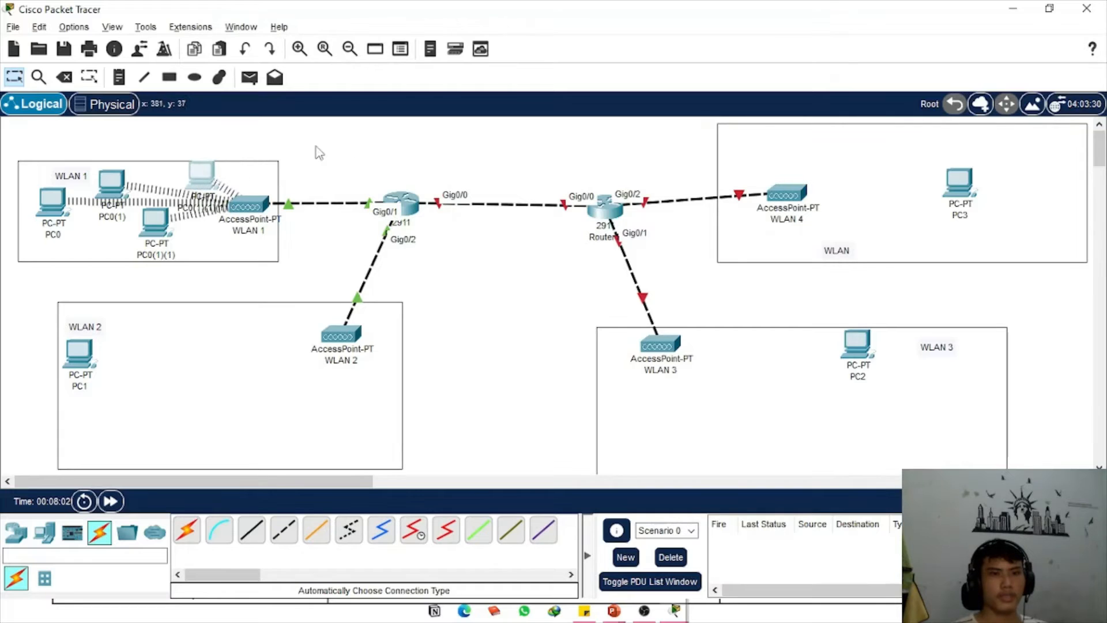
Switch to the PowerPoint subnetting slide to consult the address plan and return to Packet Tracer
{"action": "key", "text": "alt+Tab"}
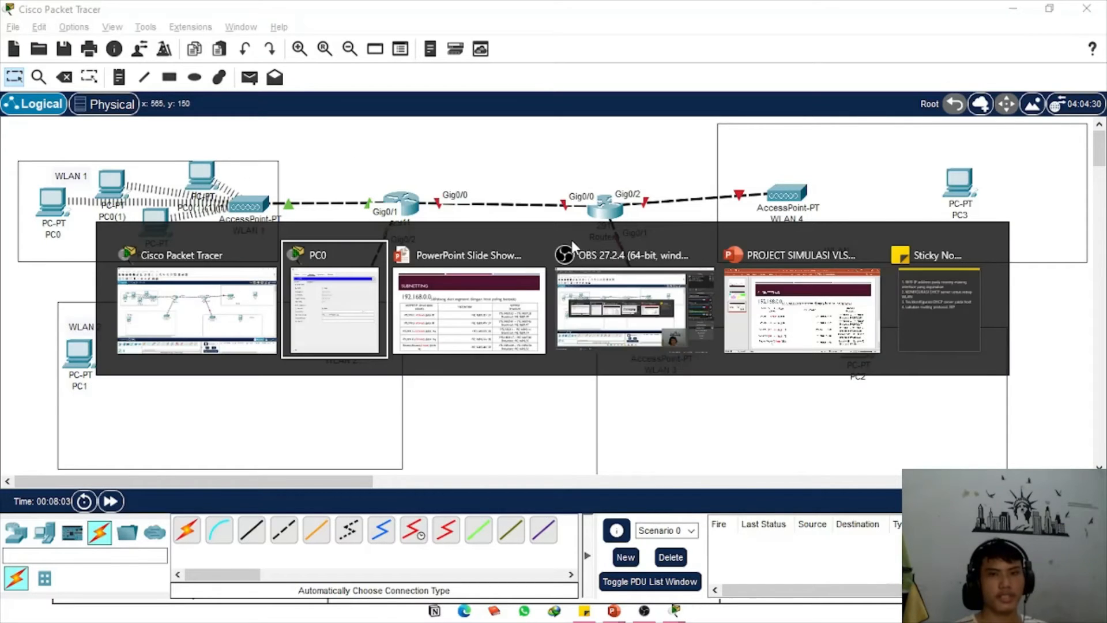
{"action": "left_click", "coordinate": [490, 317]}
{"action": "key", "text": "alt+Tab"}
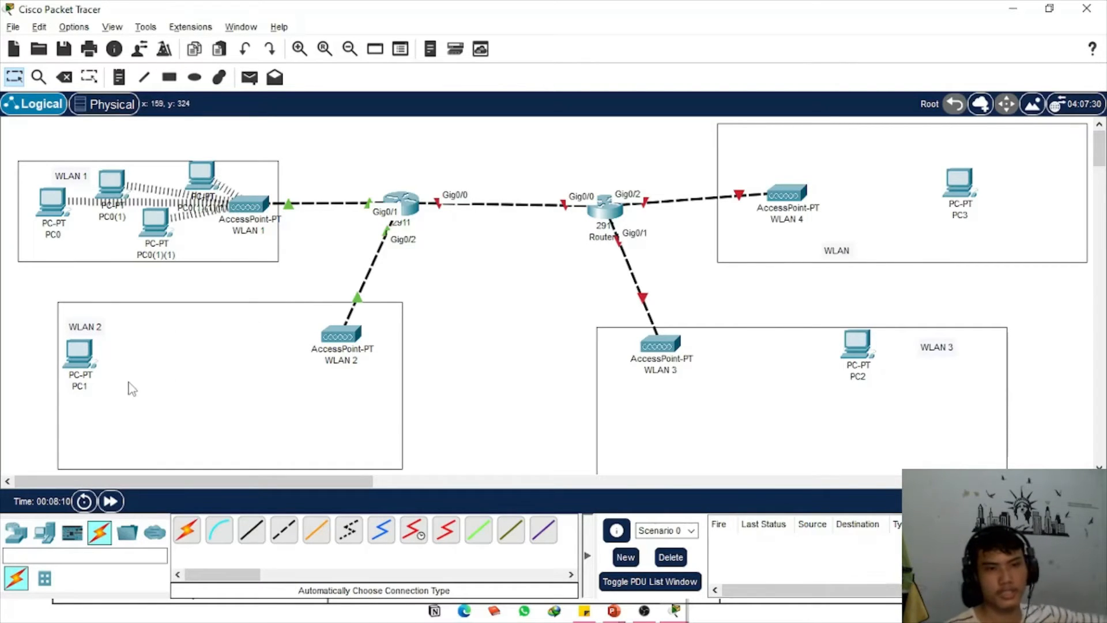
Power off PC1 in WLAN 2 and replace its network module with the WMP300N wireless module
{"action": "left_click", "coordinate": [79, 352]}
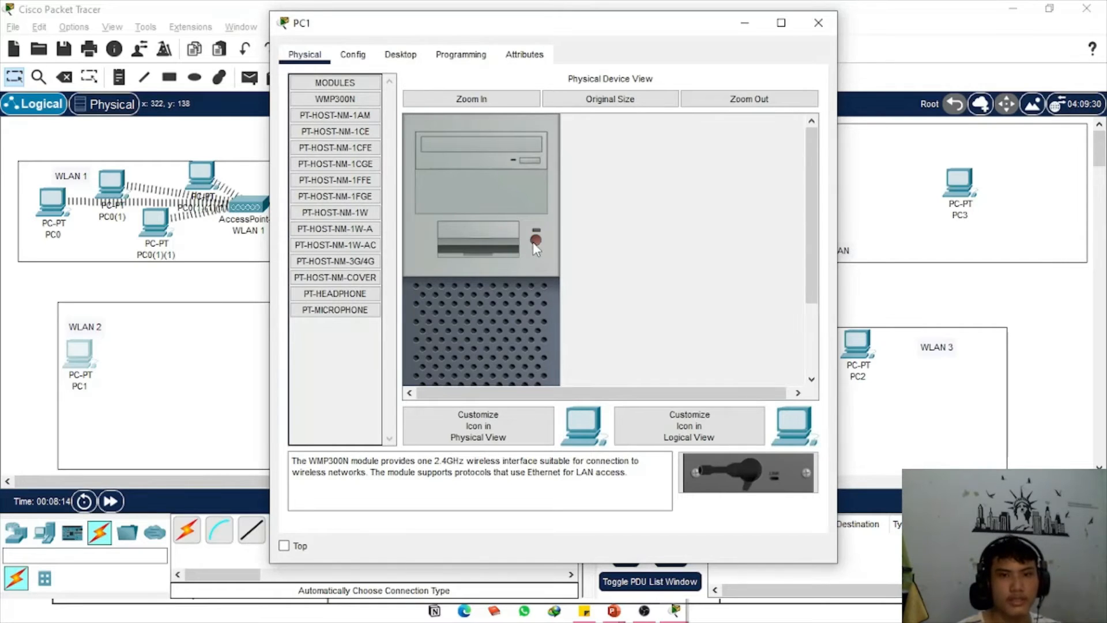
{"action": "scroll", "coordinate": [503, 285], "scroll_direction": "down", "scroll_amount": 3}
{"action": "mouse_move", "coordinate": [467, 346]}
{"action": "left_mouse_down"}
{"action": "mouse_move", "coordinate": [404, 354]}
{"action": "mouse_move", "coordinate": [349, 157]}
{"action": "mouse_move", "coordinate": [356, 110]}
{"action": "mouse_move", "coordinate": [483, 338]}
{"action": "left_mouse_up"}
{"action": "left_click_drag", "start_coordinate": [362, 102], "coordinate": [469, 345]}
Check PC1's IP Configuration for the Wireless0 interface and close it
{"action": "left_click", "coordinate": [400, 58]}
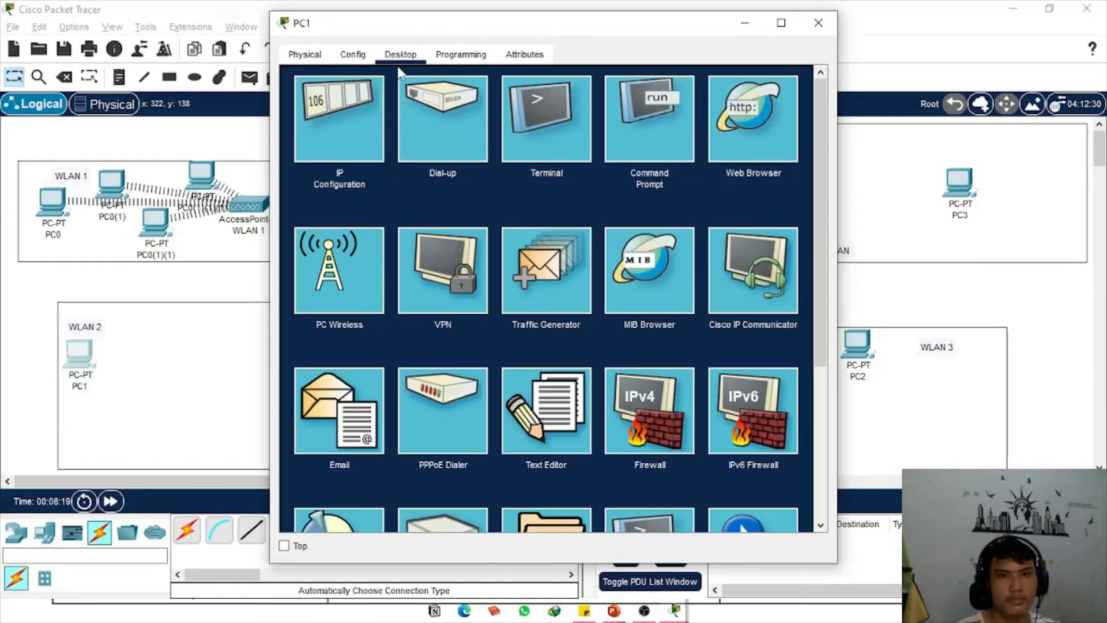
{"action": "left_click", "coordinate": [379, 98]}
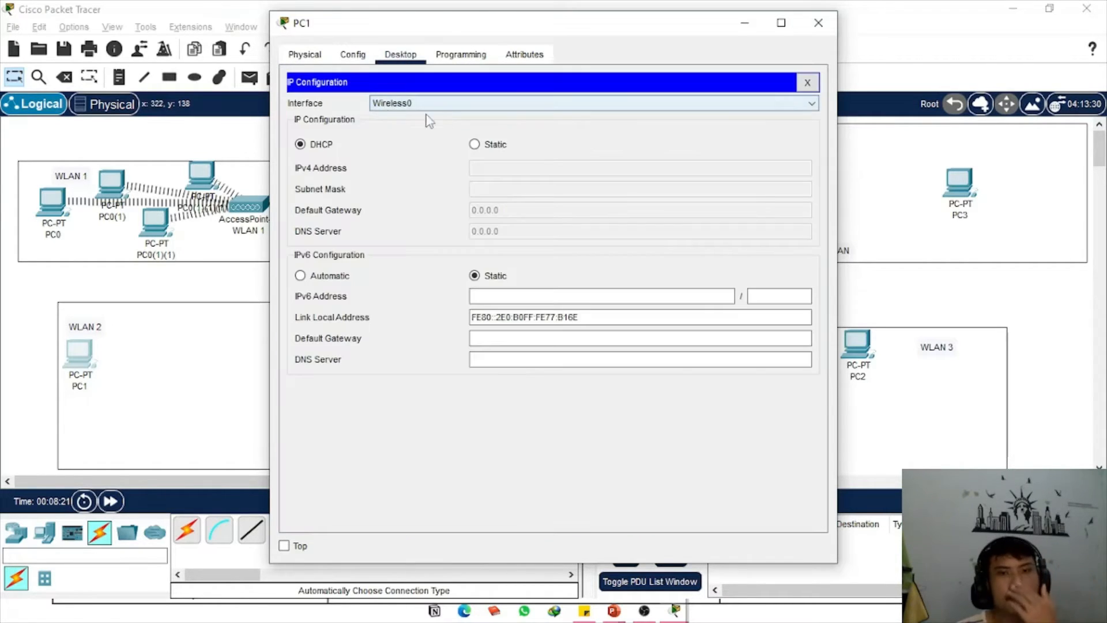
{"action": "left_click", "coordinate": [807, 82]}
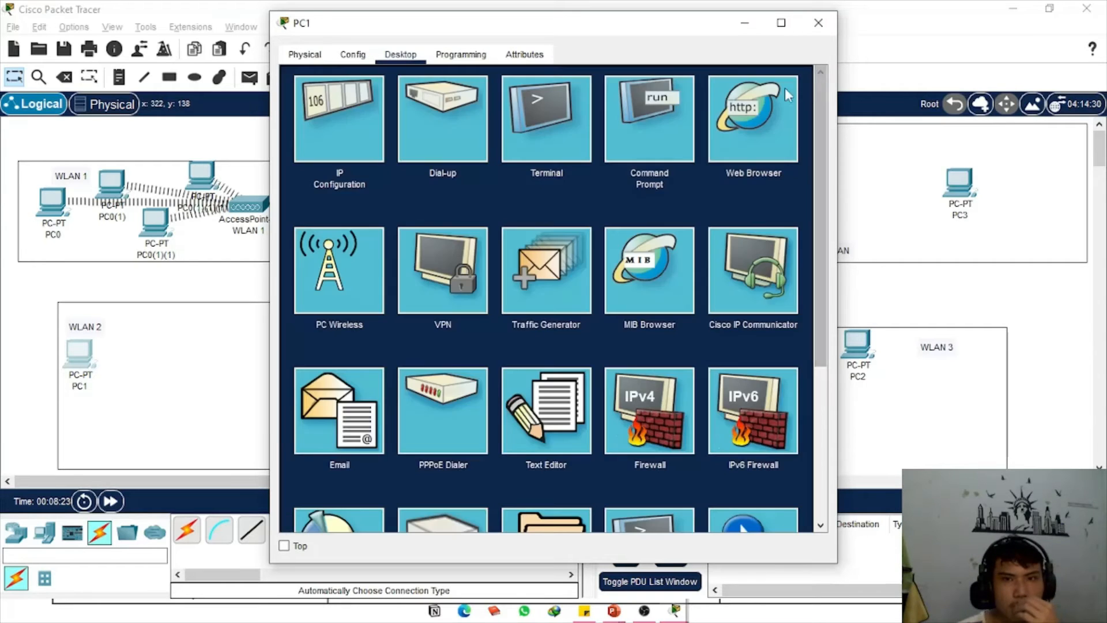
Refresh the available wireless networks in PC1's PC Wireless utility and connect it to WLAN 2
{"action": "left_click", "coordinate": [373, 246]}
{"action": "left_click", "coordinate": [428, 221]}
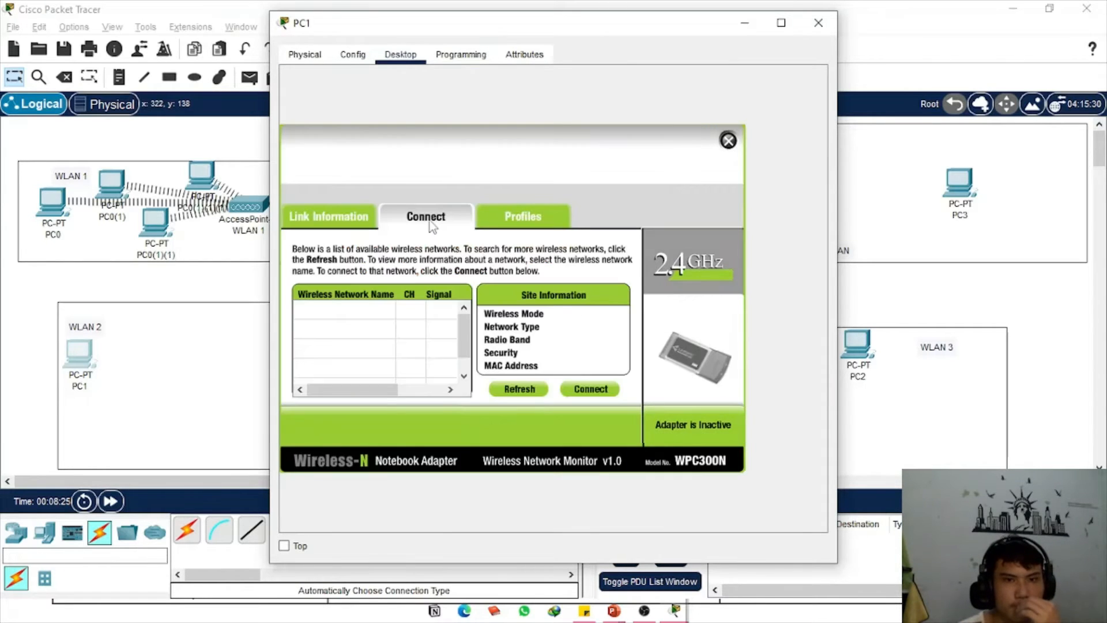
{"action": "left_click_drag", "start_coordinate": [496, 23], "coordinate": [632, 25]}
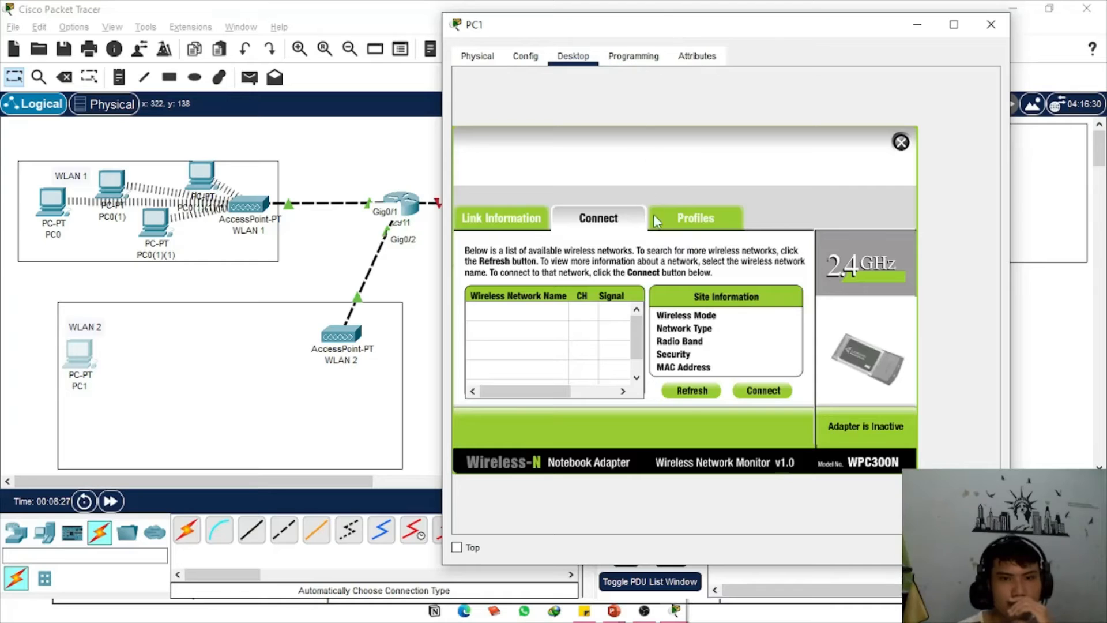
{"action": "left_click", "coordinate": [674, 389]}
{"action": "left_click", "coordinate": [560, 333]}
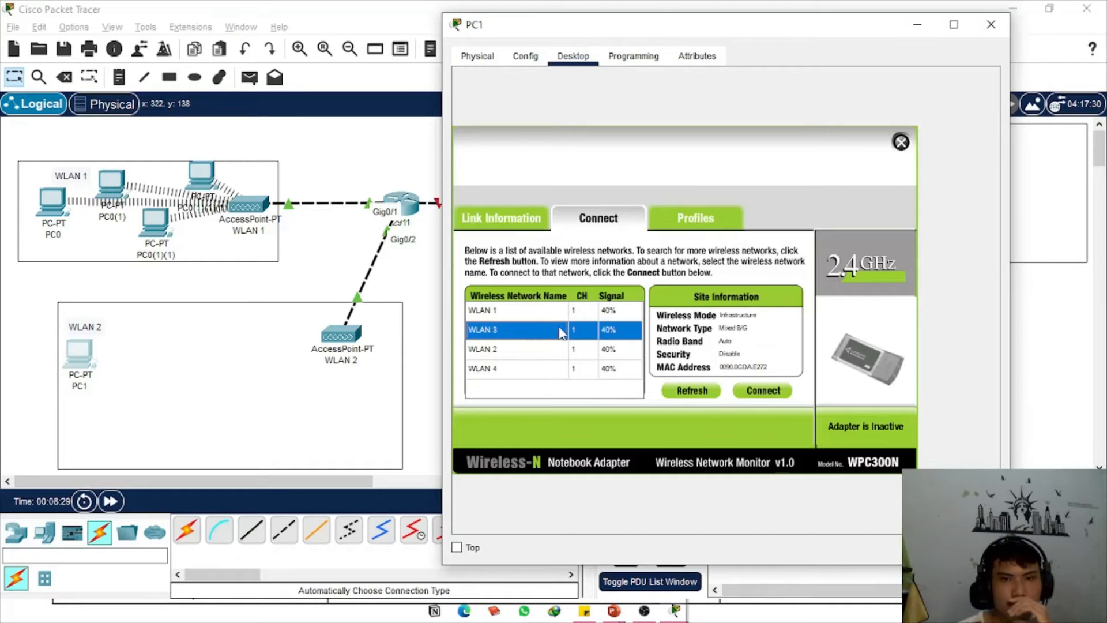
{"action": "left_click", "coordinate": [583, 349]}
{"action": "left_click", "coordinate": [765, 390]}
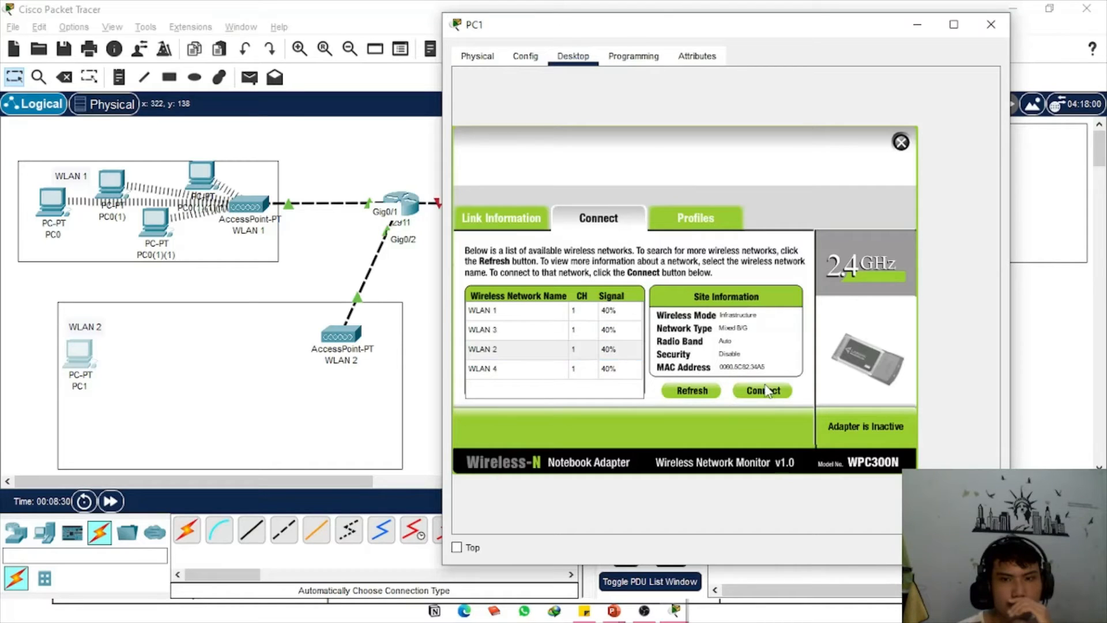
Check PC1's DHCP addresses in its IP Configuration against the WLAN 2 range on the PowerPoint subnetting slide
{"action": "left_click", "coordinate": [901, 141]}
{"action": "left_click", "coordinate": [484, 147]}
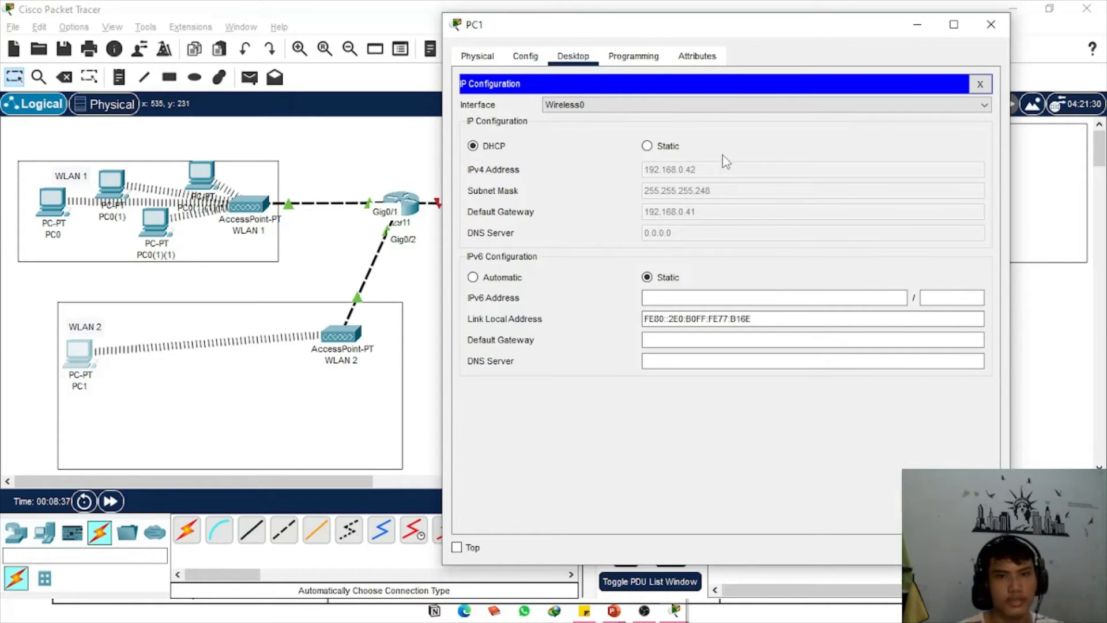
{"action": "key", "text": "alt+Tab"}
{"action": "key", "text": "alt+Tab"}
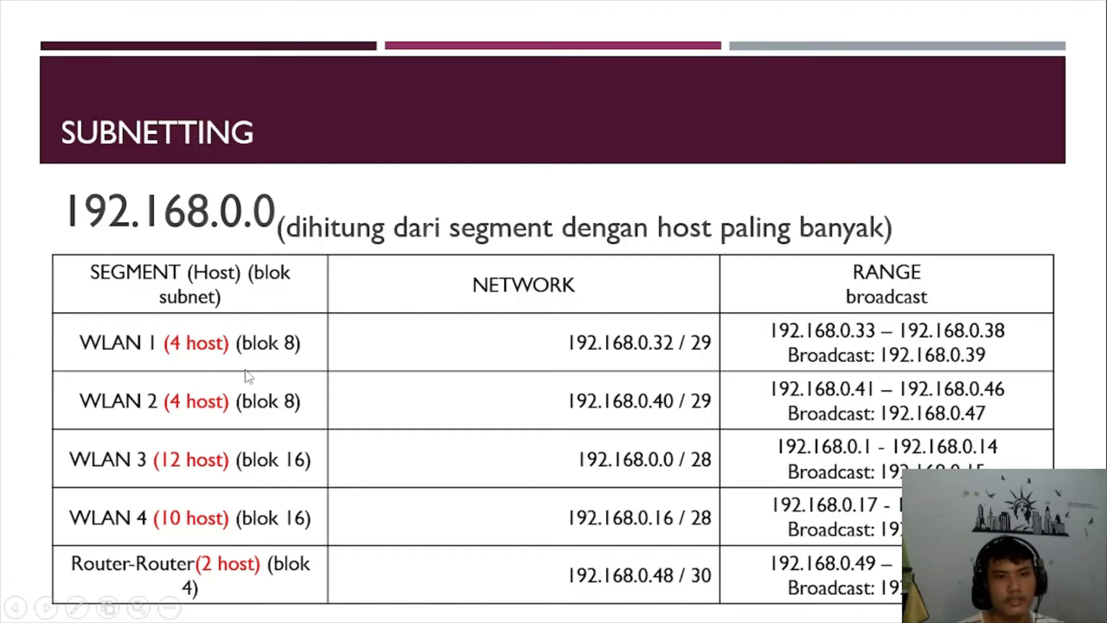
{"action": "key", "text": "alt+Tab"}
{"action": "key", "text": "alt+Tab"}
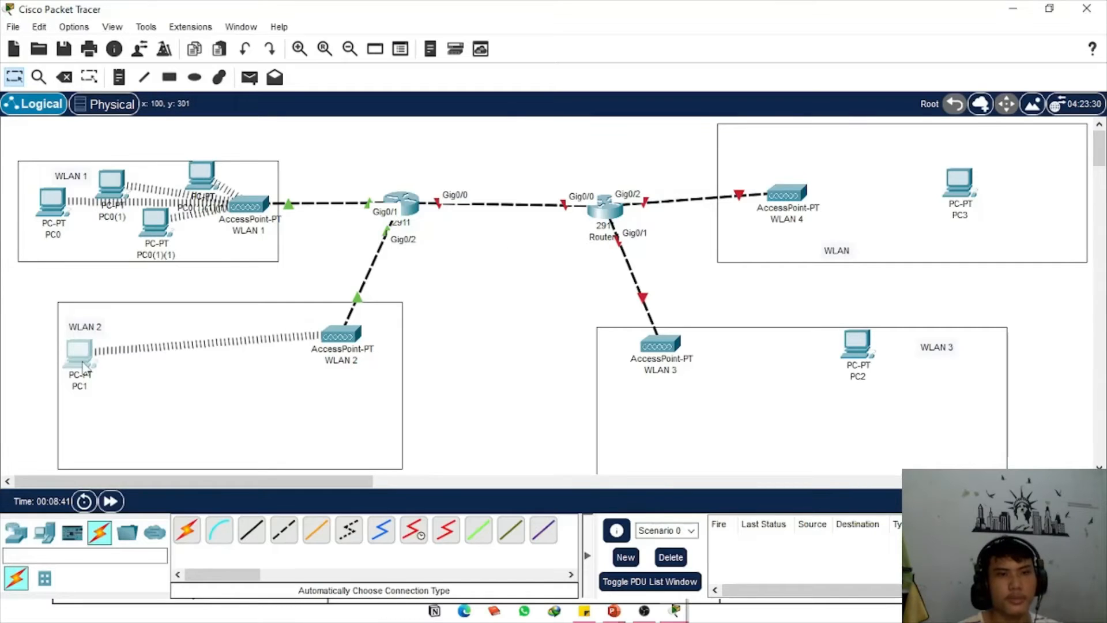
Duplicate PC1 three times within WLAN 2, arranging the four PCs in two rows of two
{"action": "left_click_drag", "start_coordinate": [83, 362], "coordinate": [175, 441]}
{"action": "left_click", "coordinate": [88, 441]}
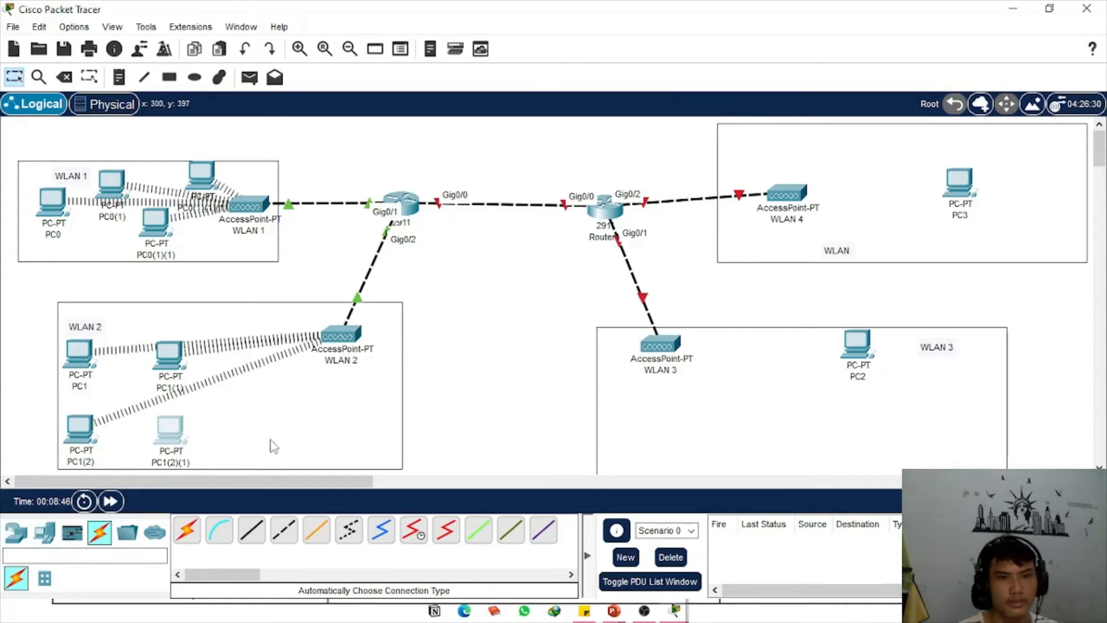
{"action": "left_click", "coordinate": [500, 389]}
Renew PC1(1)'s address request by switching its IP Configuration to Static and back to DHCP, and close its window
{"action": "left_click", "coordinate": [168, 353]}
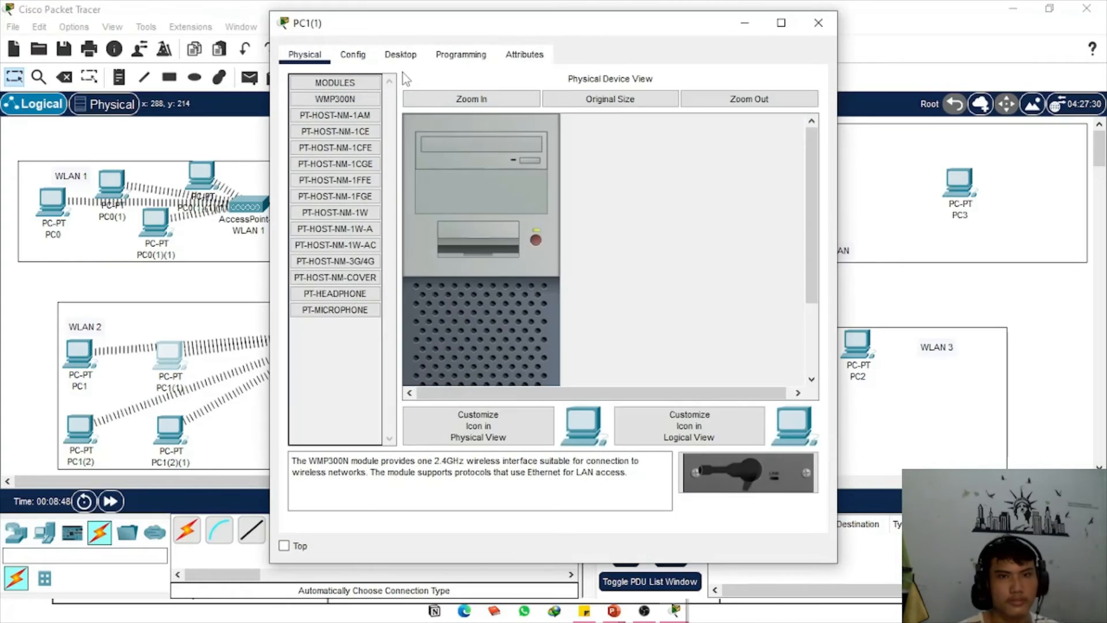
{"action": "left_click", "coordinate": [400, 54]}
{"action": "left_click", "coordinate": [346, 115]}
{"action": "left_click", "coordinate": [491, 147]}
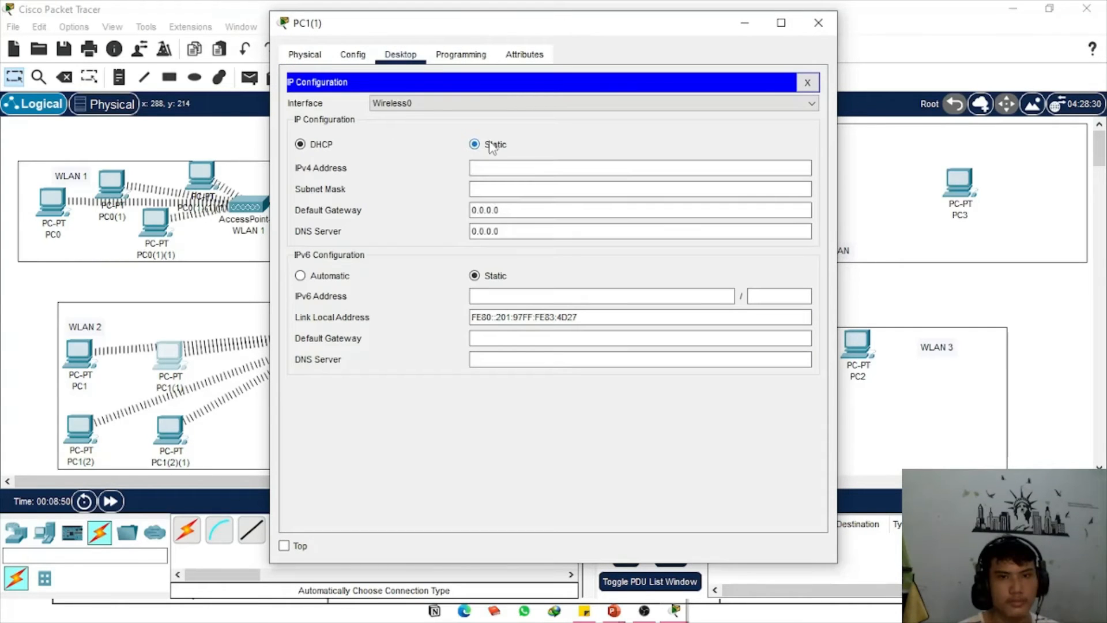
{"action": "left_click", "coordinate": [333, 150]}
{"action": "double_click", "coordinate": [283, 23]}
Renew PC1(2)'s address request by switching its IP Configuration to Static and back to DHCP, and close its window
{"action": "left_click", "coordinate": [82, 432]}
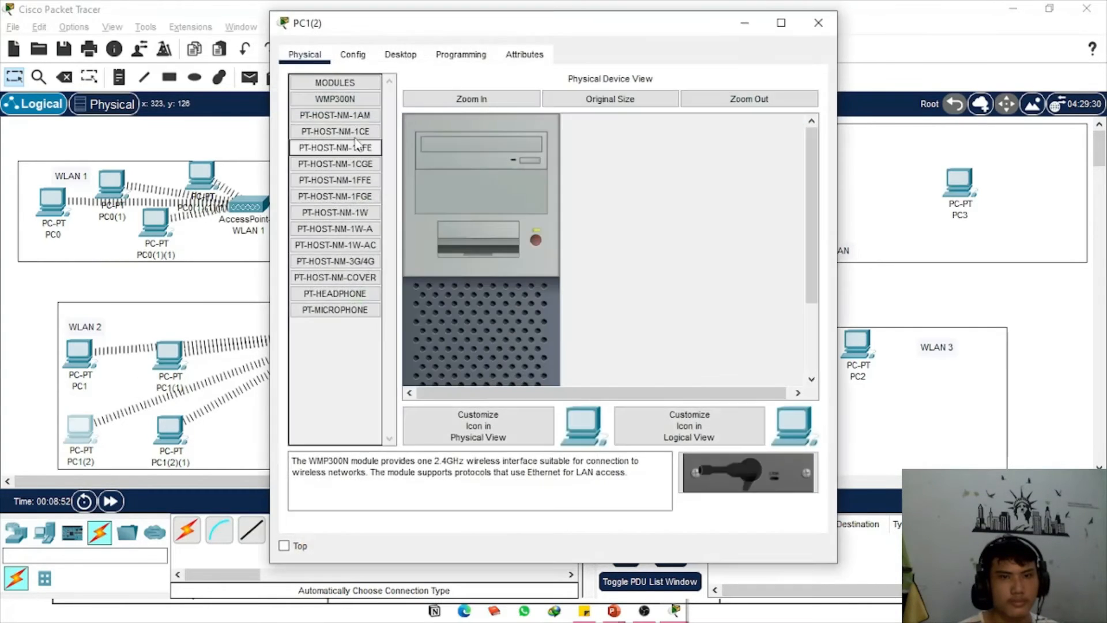
{"action": "left_click", "coordinate": [401, 54]}
{"action": "left_click", "coordinate": [361, 126]}
{"action": "left_click", "coordinate": [487, 145]}
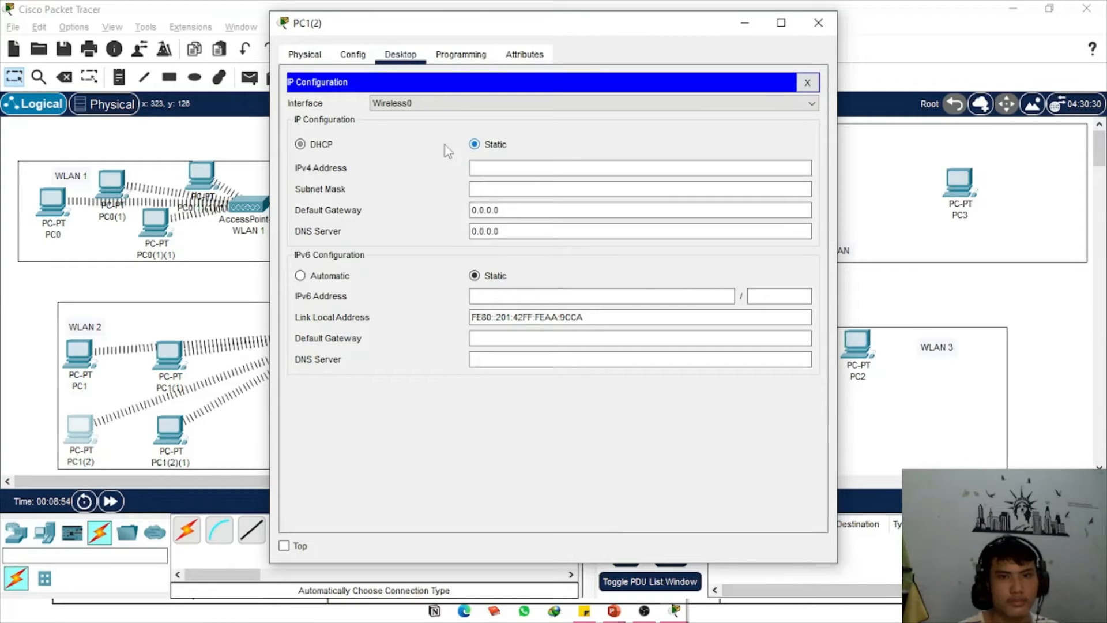
{"action": "left_click", "coordinate": [303, 149]}
{"action": "double_click", "coordinate": [282, 23]}
Renew PC1(2)(1)'s address request by switching its IP Configuration to Static and back to DHCP, and close its window
{"action": "left_click", "coordinate": [185, 430]}
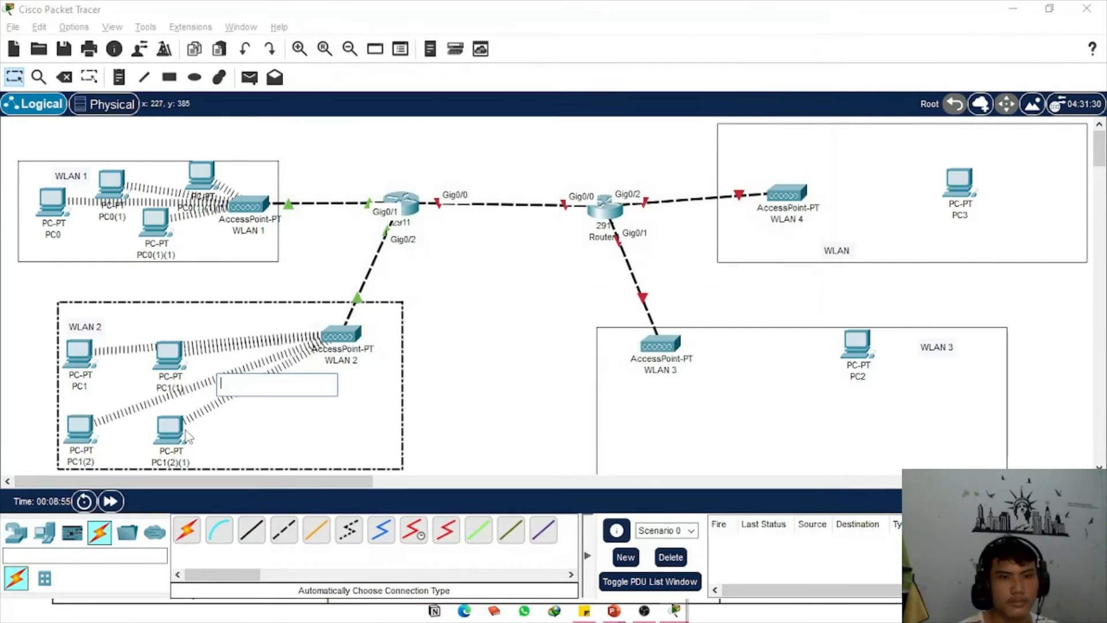
{"action": "left_click", "coordinate": [186, 431]}
{"action": "left_click", "coordinate": [401, 54]}
{"action": "left_click", "coordinate": [341, 124]}
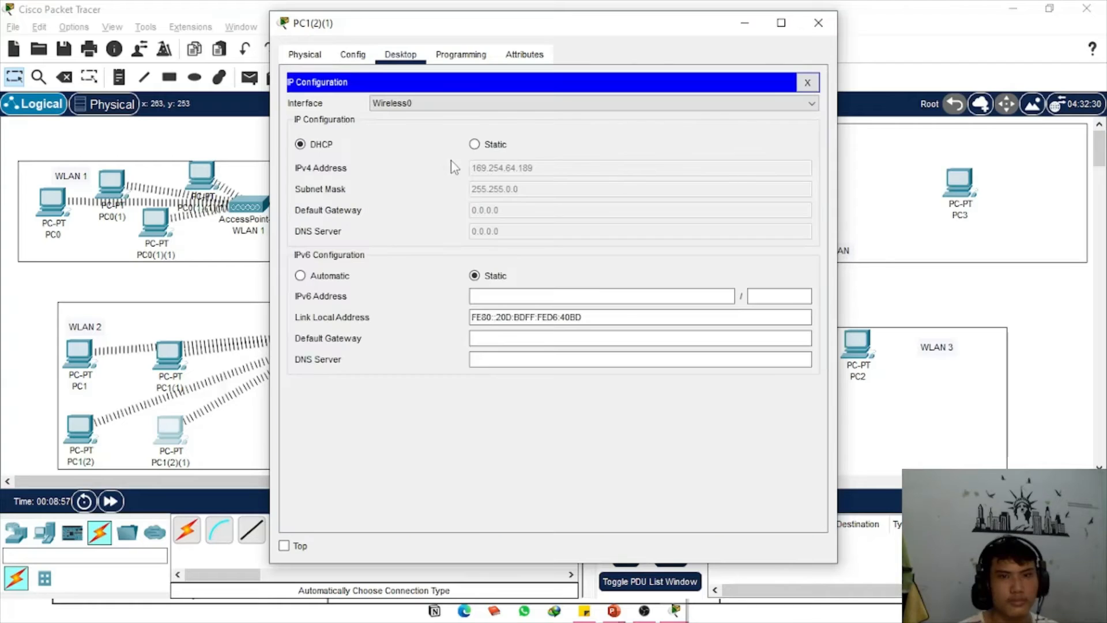
{"action": "left_click", "coordinate": [480, 146]}
{"action": "left_click", "coordinate": [302, 146]}
{"action": "double_click", "coordinate": [282, 23]}
Check the DHCP addresses assigned to PC1(1), PC1(2) and PC1(2)(1) in their IP Configurations
{"action": "left_click", "coordinate": [175, 359]}
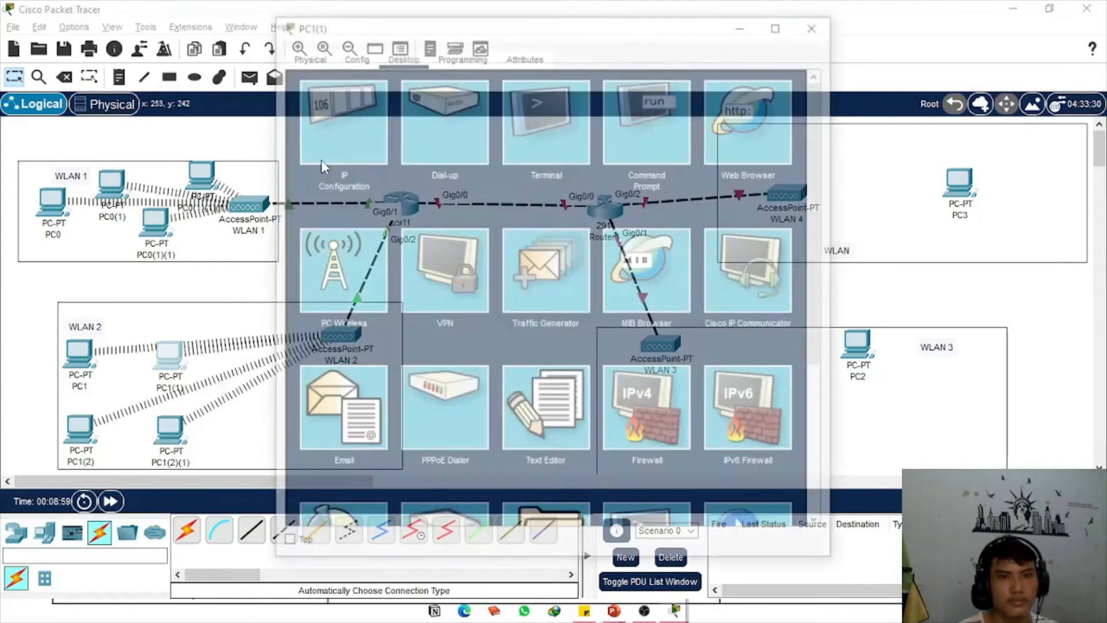
{"action": "left_click", "coordinate": [356, 94]}
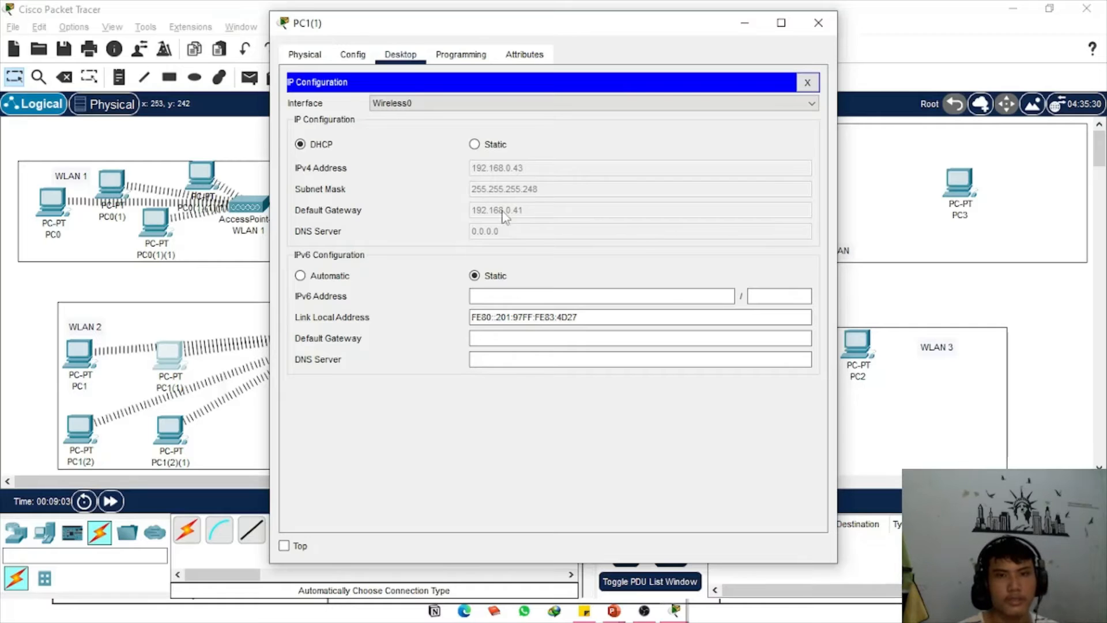
{"action": "double_click", "coordinate": [283, 23]}
{"action": "left_click", "coordinate": [80, 428]}
{"action": "left_click", "coordinate": [366, 116]}
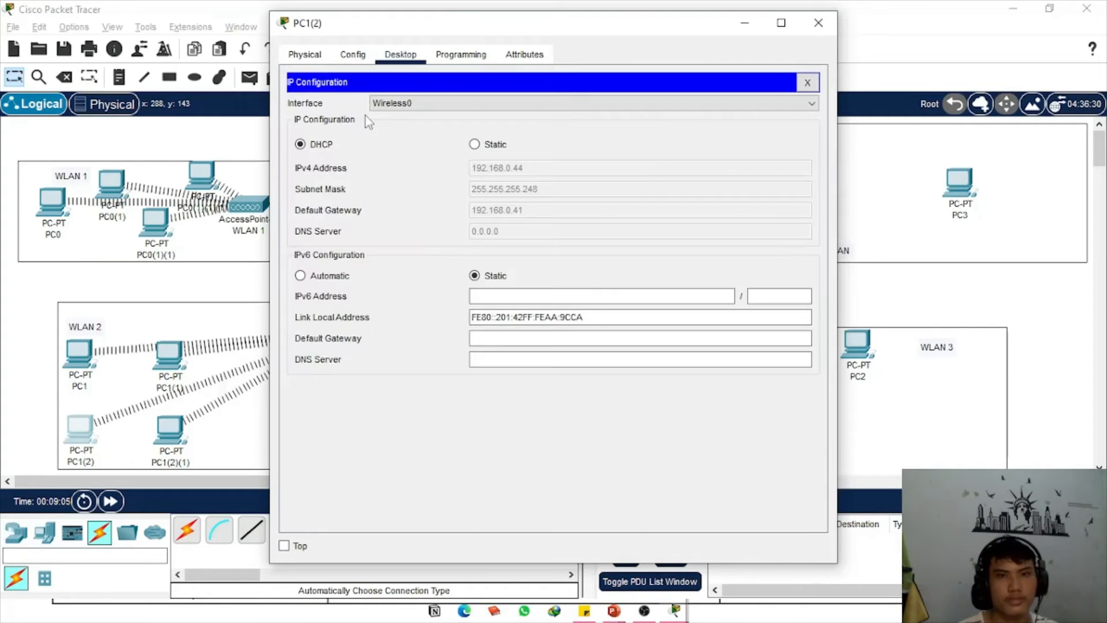
{"action": "double_click", "coordinate": [282, 23]}
{"action": "left_click", "coordinate": [169, 429]}
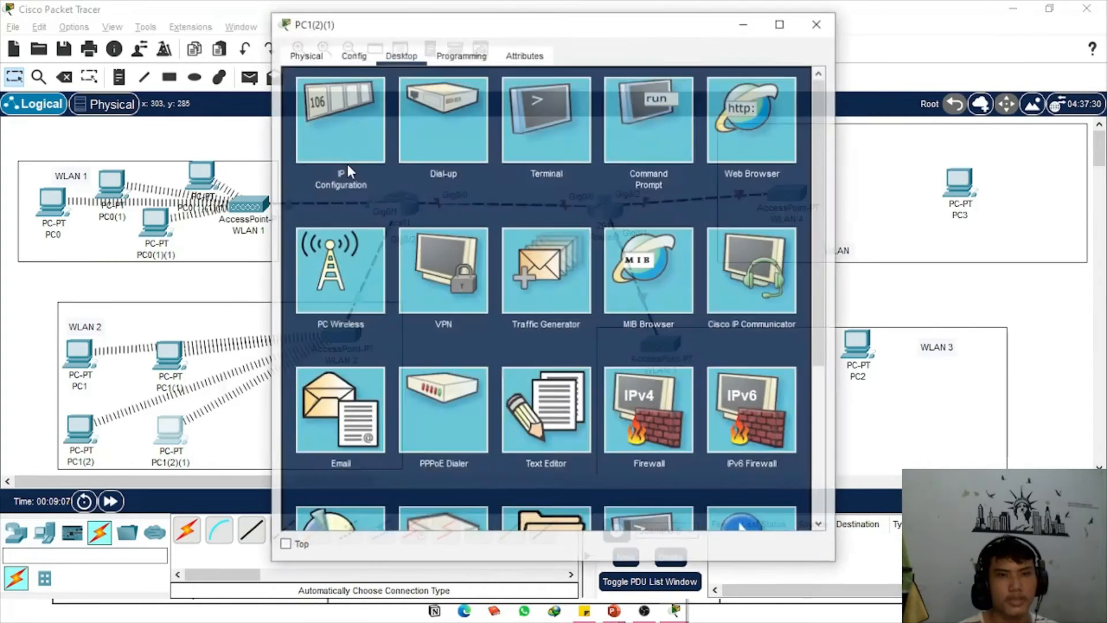
{"action": "left_click", "coordinate": [347, 166]}
{"action": "key", "text": "alt+space"}
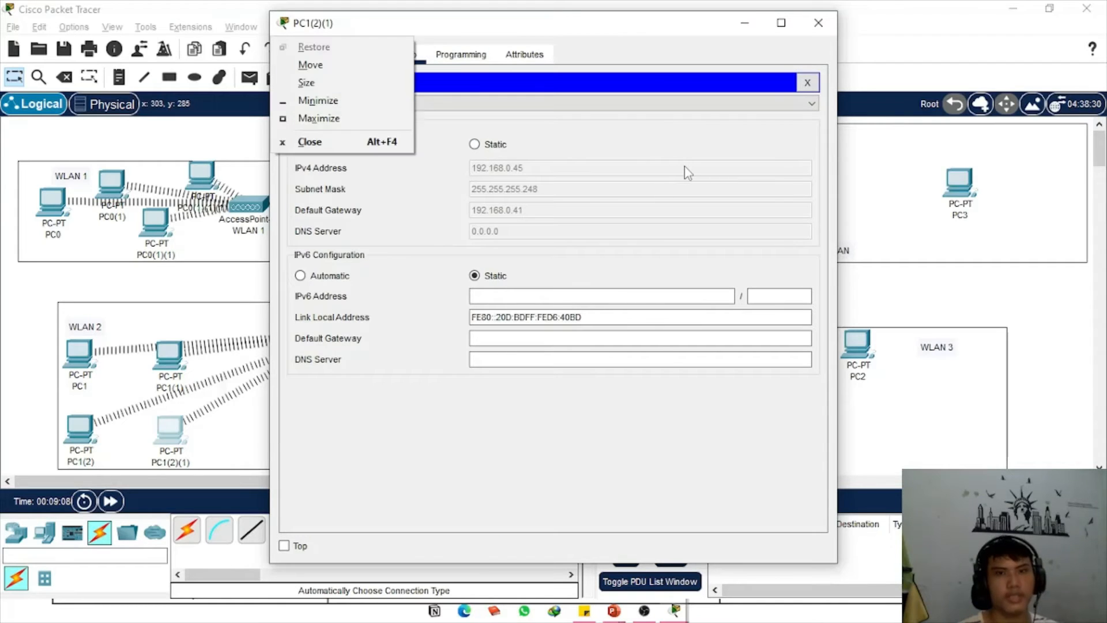
Close PC1(2)(1)'s window, review the subnetting table in the PowerPoint slide show, and return to Cisco Packet Tracer
{"action": "key", "text": "alt+F4"}
{"action": "key", "text": "alt+Tab"}
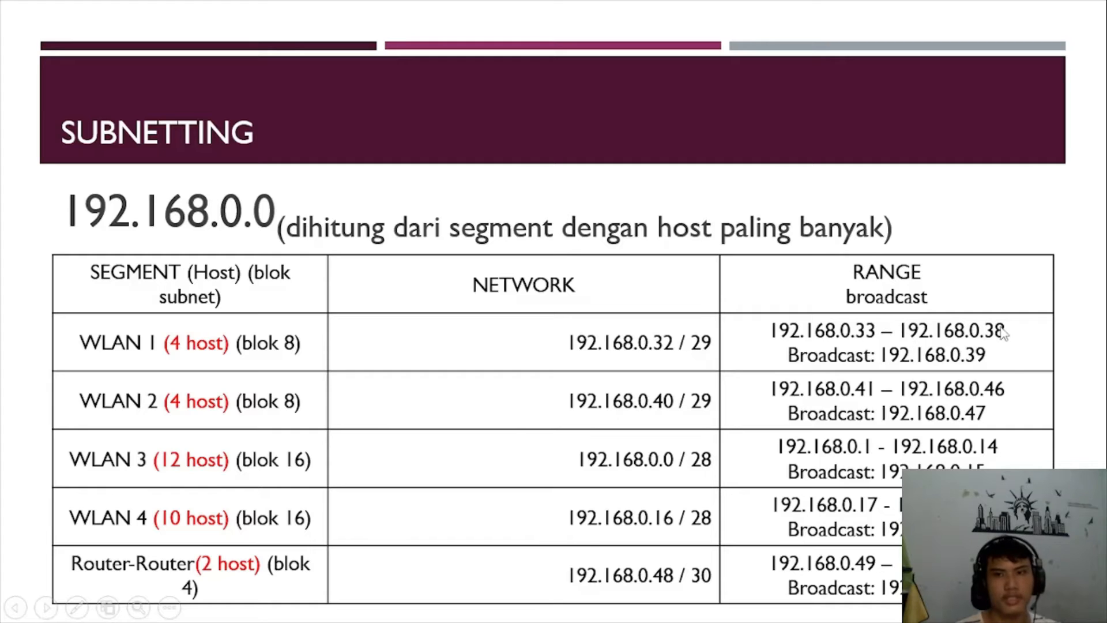
{"action": "key", "text": "alt+Tab"}
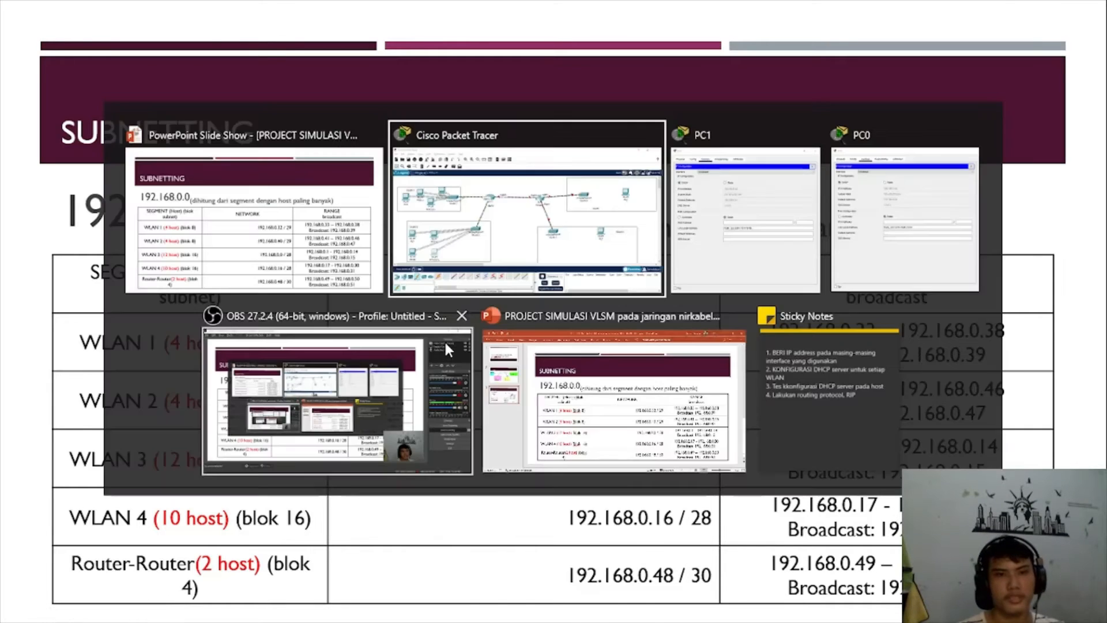
{"action": "left_click", "coordinate": [532, 254]}
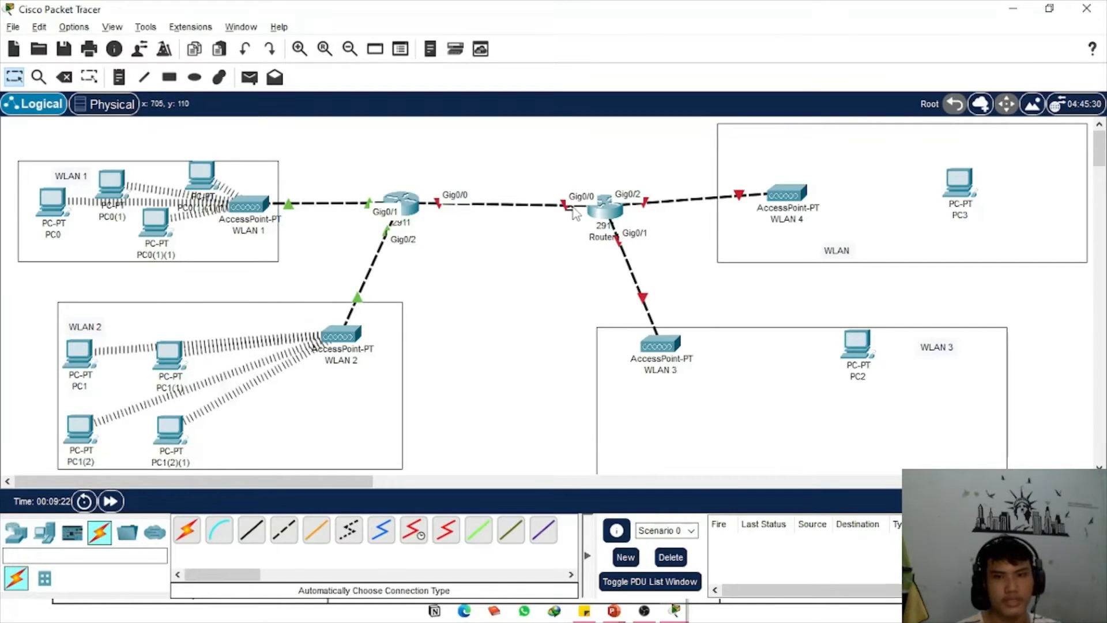
Open Router1's command line, decline the initial configuration dialog, and enter global configuration mode
{"action": "left_click", "coordinate": [605, 213]}
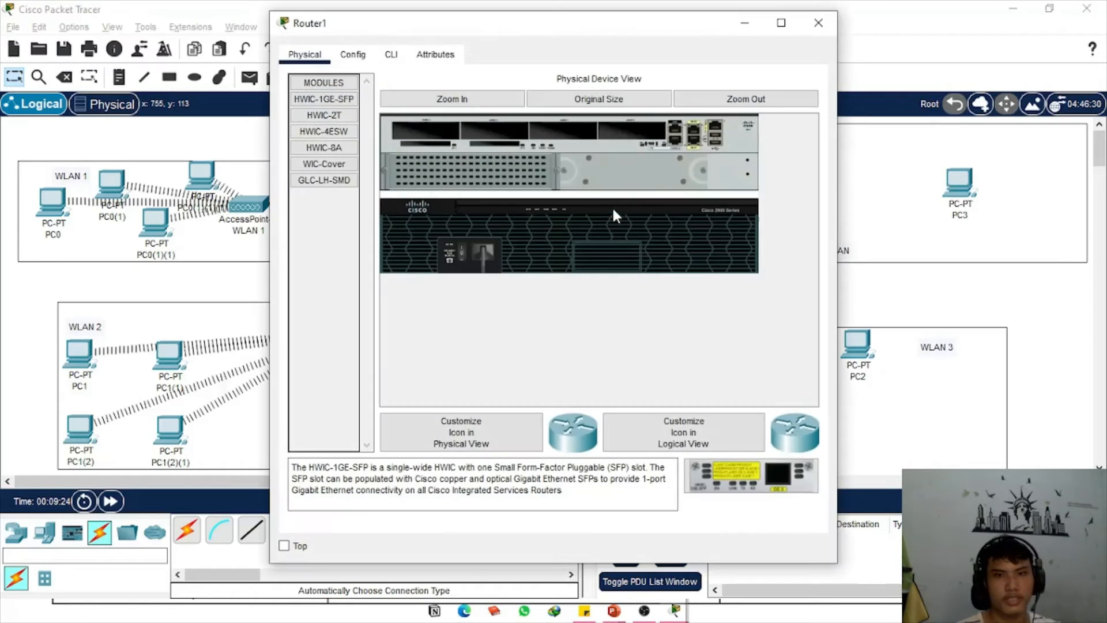
{"action": "left_click", "coordinate": [391, 58]}
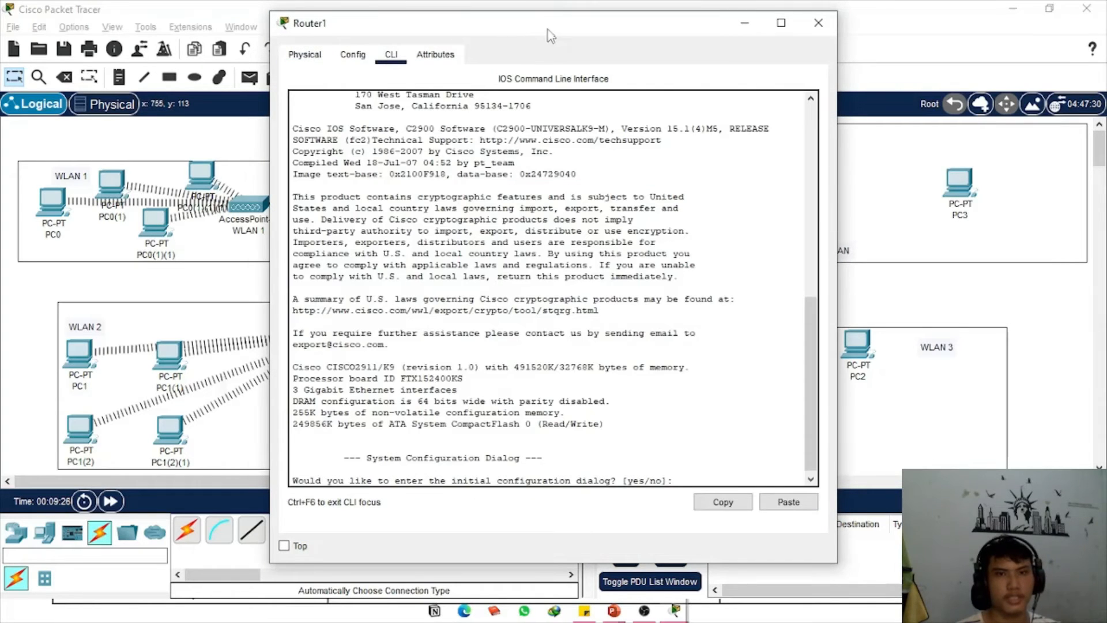
{"action": "left_click_drag", "start_coordinate": [550, 26], "coordinate": [326, 40]}
{"action": "type", "text": "n"}
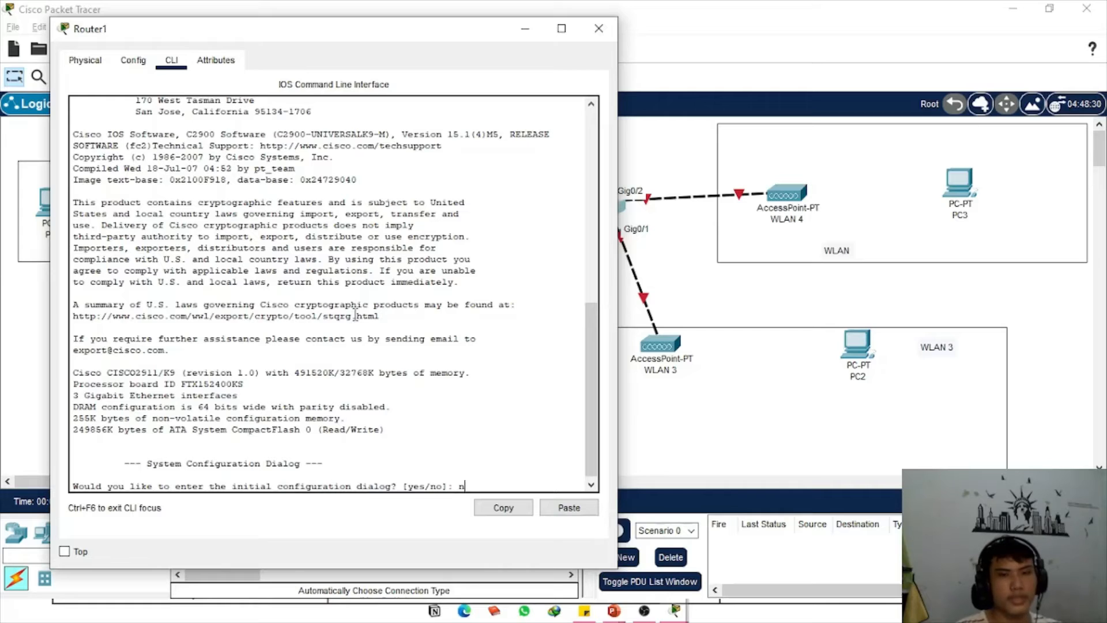
{"action": "type", "text": "o"}
{"action": "key", "text": "Return"}
{"action": "key", "text": "Return"}
{"action": "type", "text": "en"}
{"action": "key", "text": "Return"}
{"action": "type", "text": "c"}
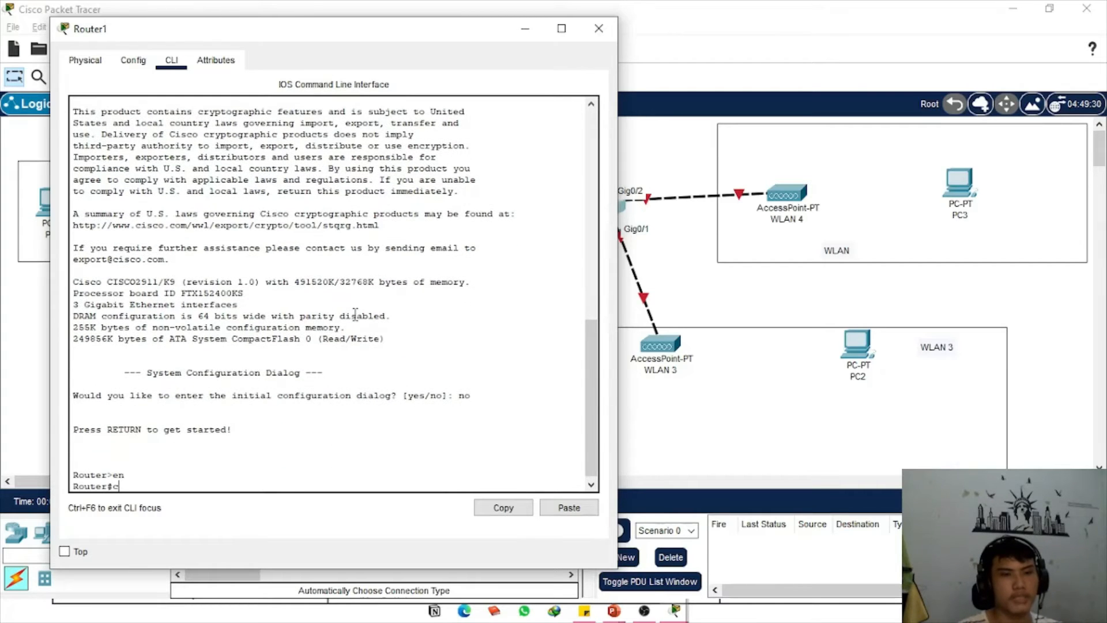
{"action": "type", "text": "on"}
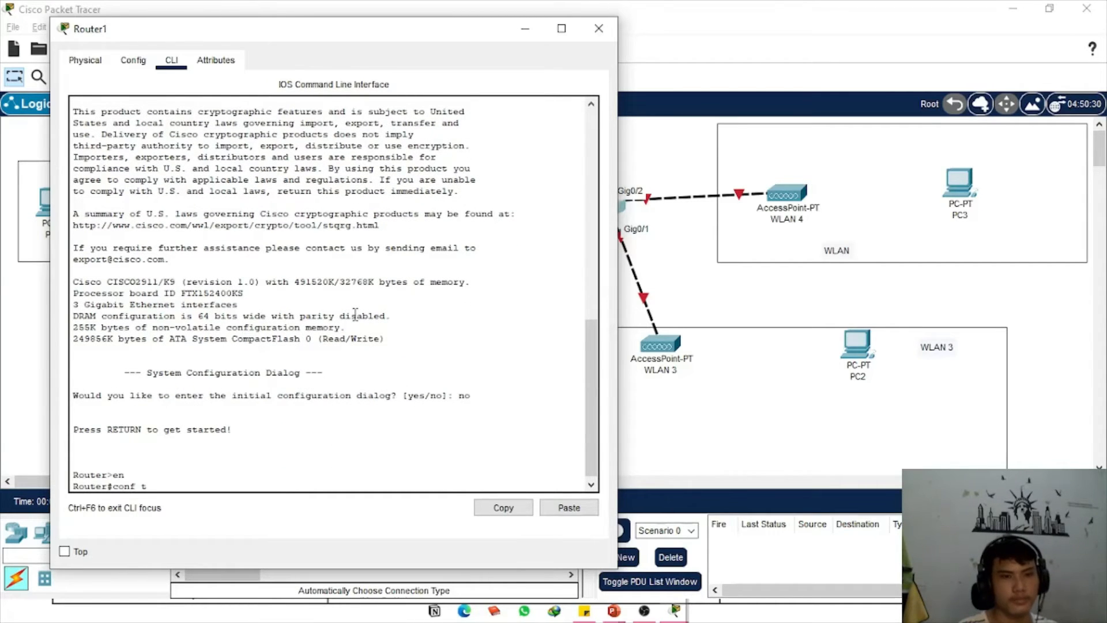
{"action": "type", "text": "f t"}
{"action": "key", "text": "Return"}
Configure Router1's gig0/0 interface with IP address 192.168.0.50 and mask 255.255.255.252, and enable it
{"action": "type", "text": "int"}
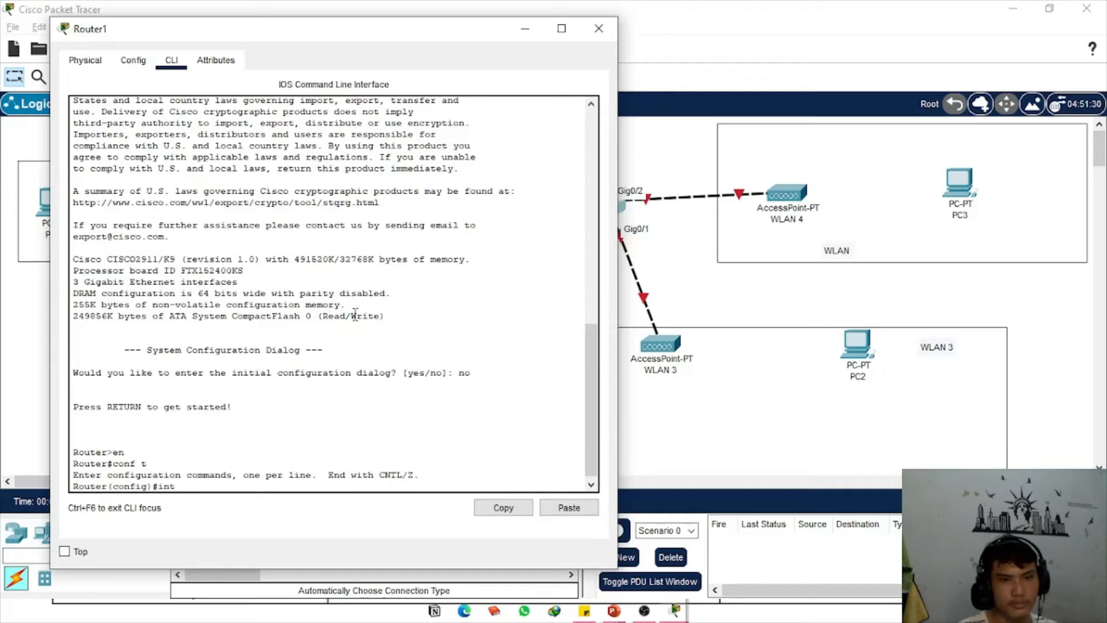
{"action": "type", "text": " gig0/0"}
{"action": "key", "text": "Return"}
{"action": "type", "text": "ig-if)#i"}
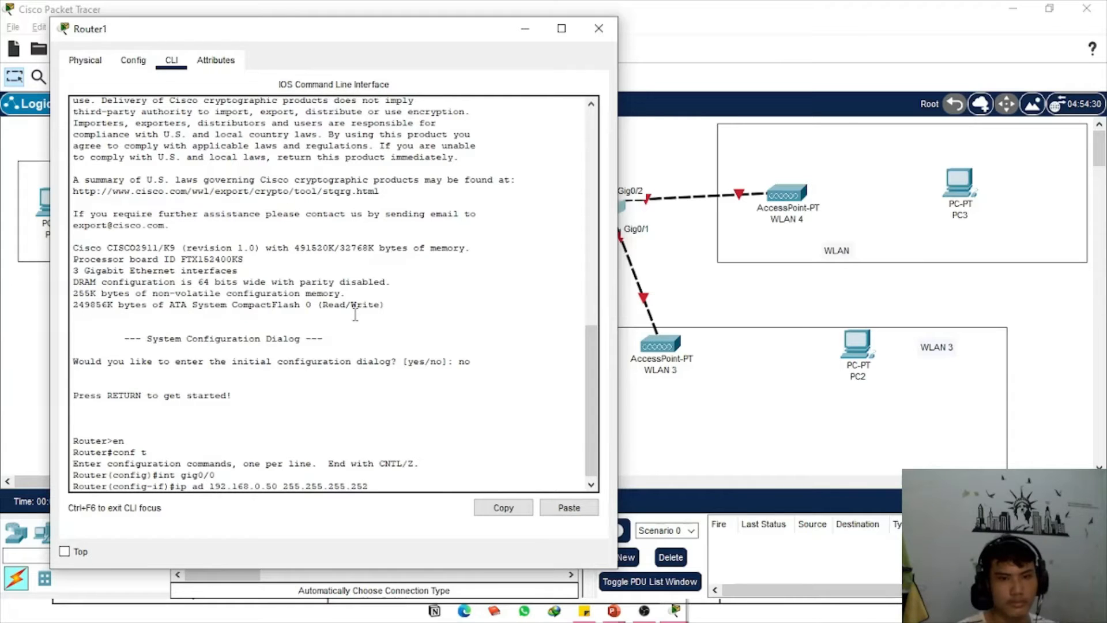
{"action": "type", "text": "p ad 192.168.0.50 255.255.255.252"}
{"action": "key", "text": "Return"}
{"action": "key", "text": "alt+Tab"}
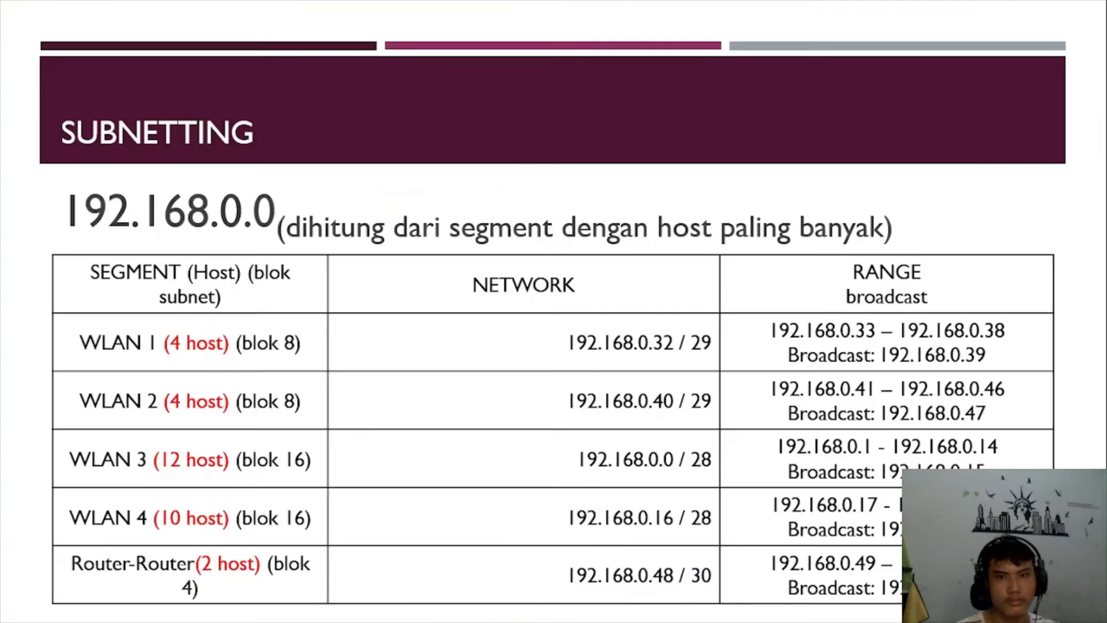
{"action": "key", "text": "alt+Tab"}
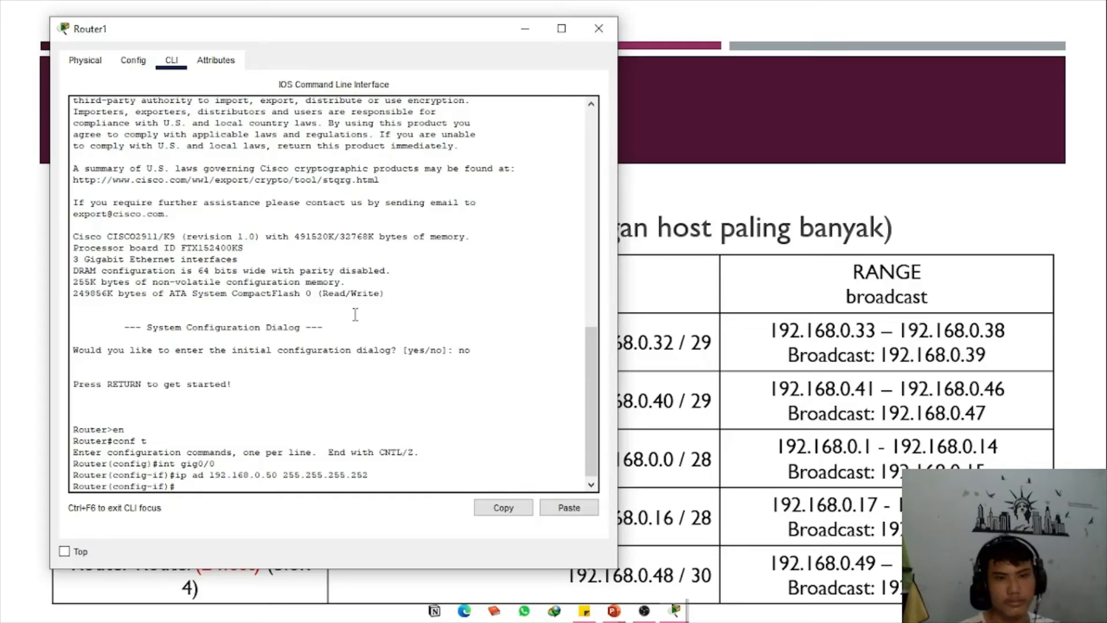
{"action": "type", "text": "no sh"}
{"action": "key", "text": "Return"}
Configure Router1's gig0/1 interface with IP address 192.168.0.1 and mask 255.255.255.240, and enable it
{"action": "type", "text": "ig-if)#i"}
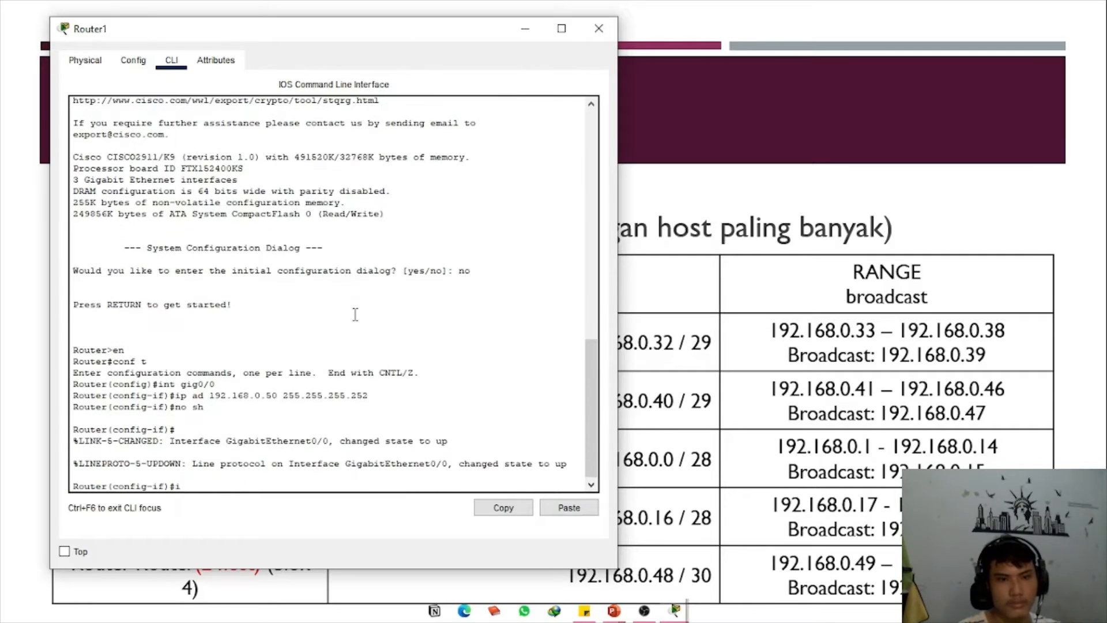
{"action": "type", "text": "nt gig0"}
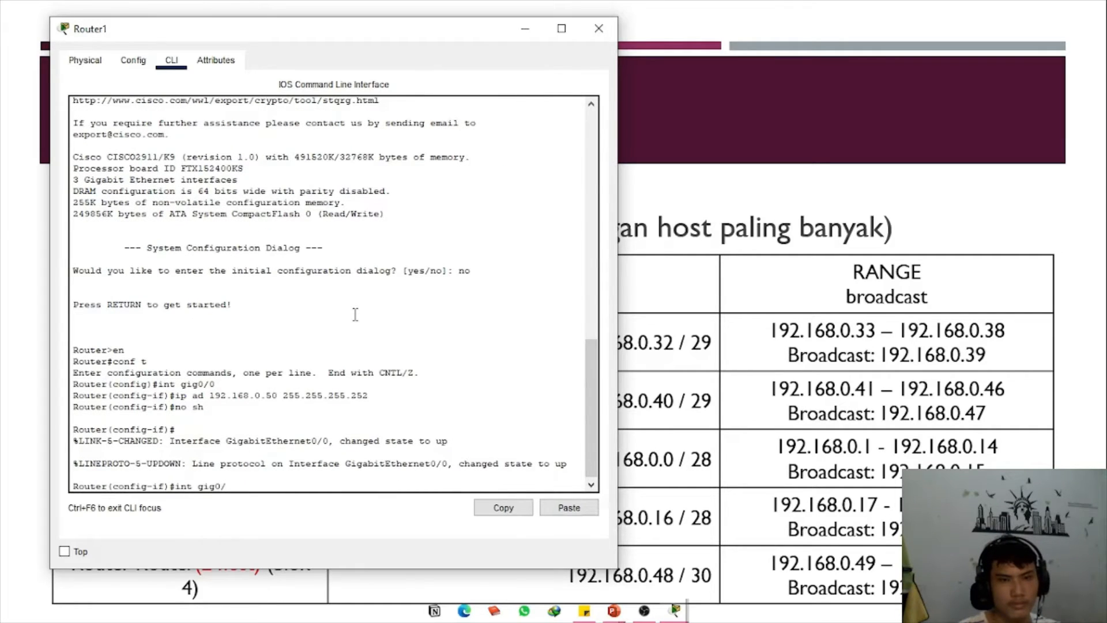
{"action": "type", "text": "/1"}
{"action": "key", "text": "Return"}
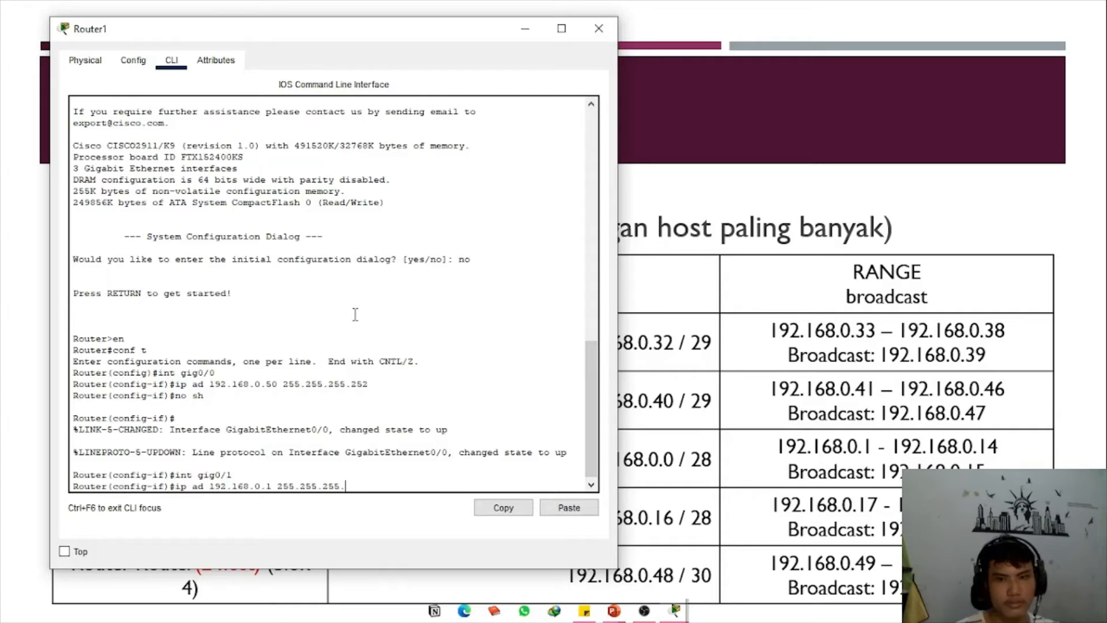
{"action": "key", "text": "Return"}
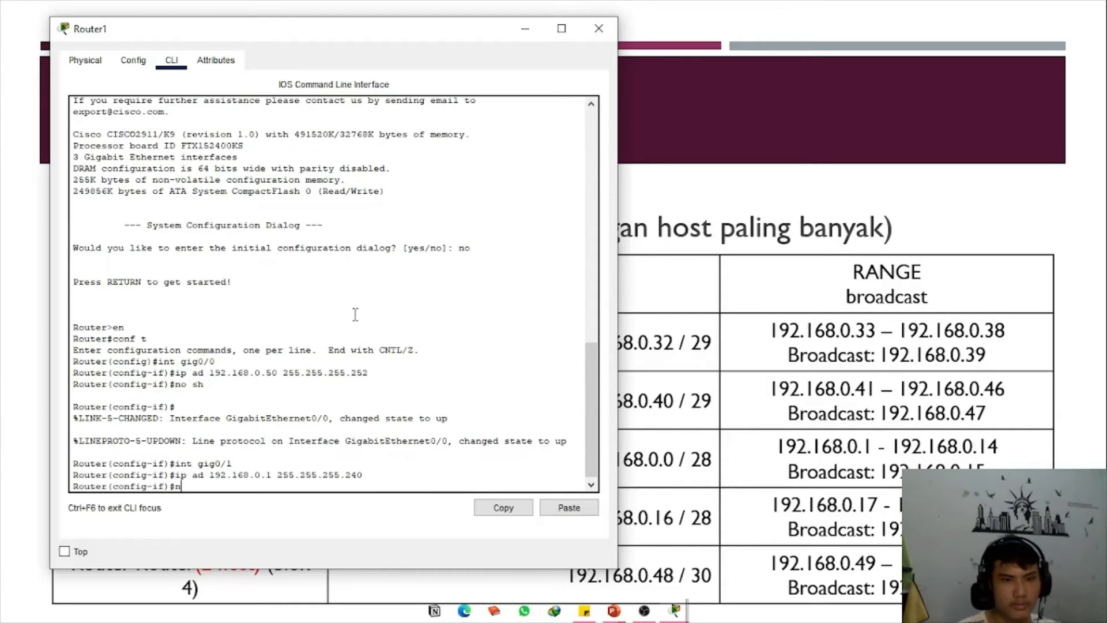
{"action": "type", "text": "no sh"}
{"action": "key", "text": "Return"}
Configure Router1's gig0/2 interface with IP address 192.168.0.17 and mask 255.255.255.240, and enable it
{"action": "type", "text": "int gig0/"}
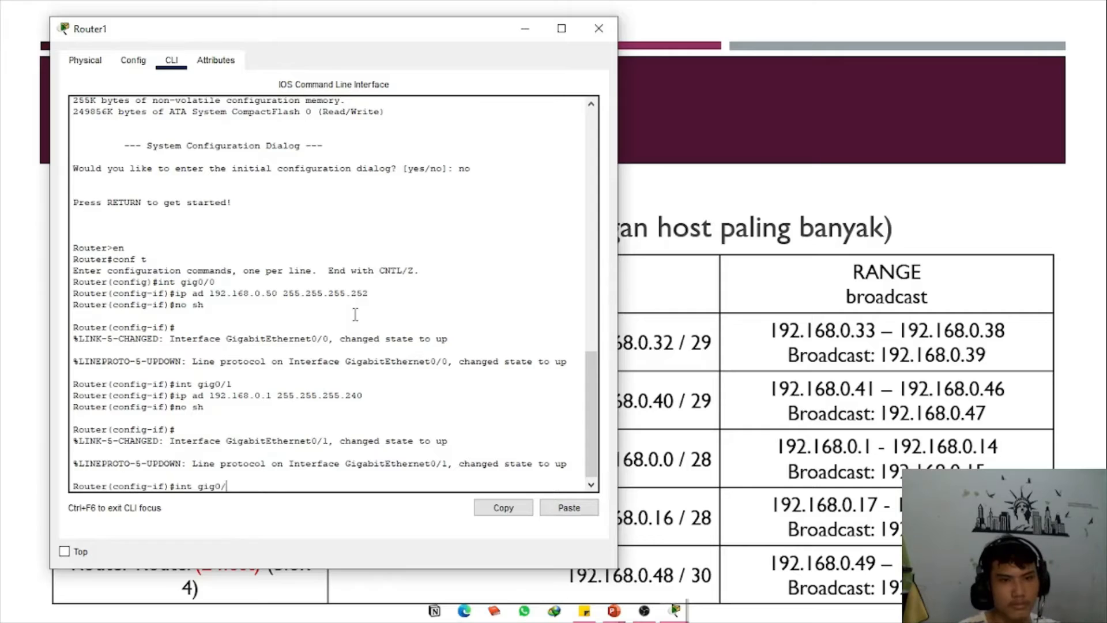
{"action": "type", "text": "2"}
{"action": "key", "text": "Return"}
{"action": "type", "text": "ip ad 192"}
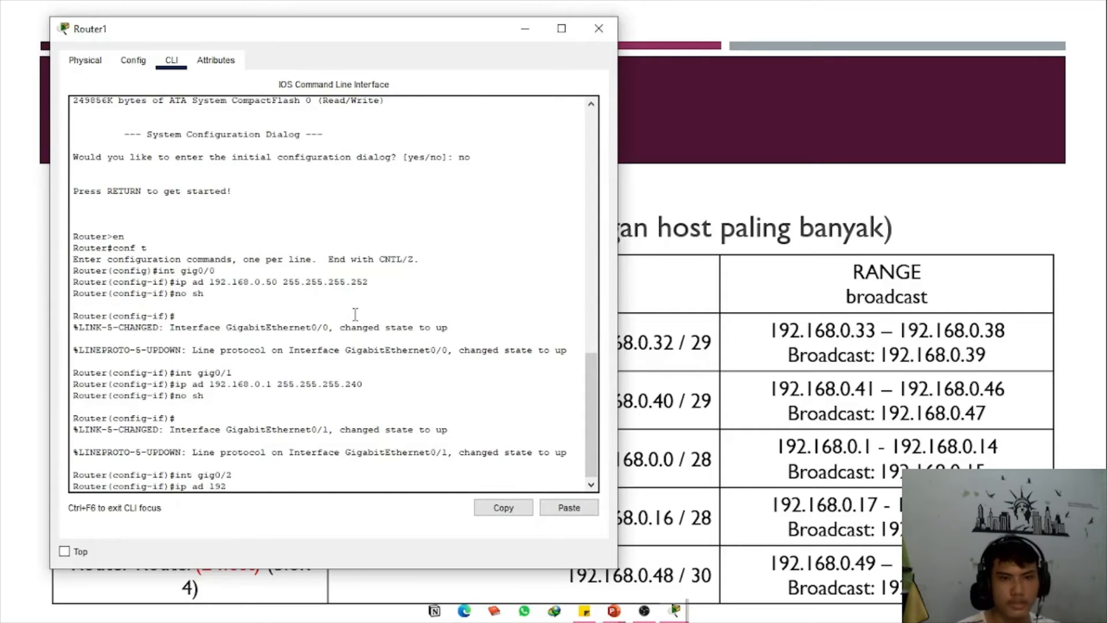
{"action": "type", "text": ".168.0."}
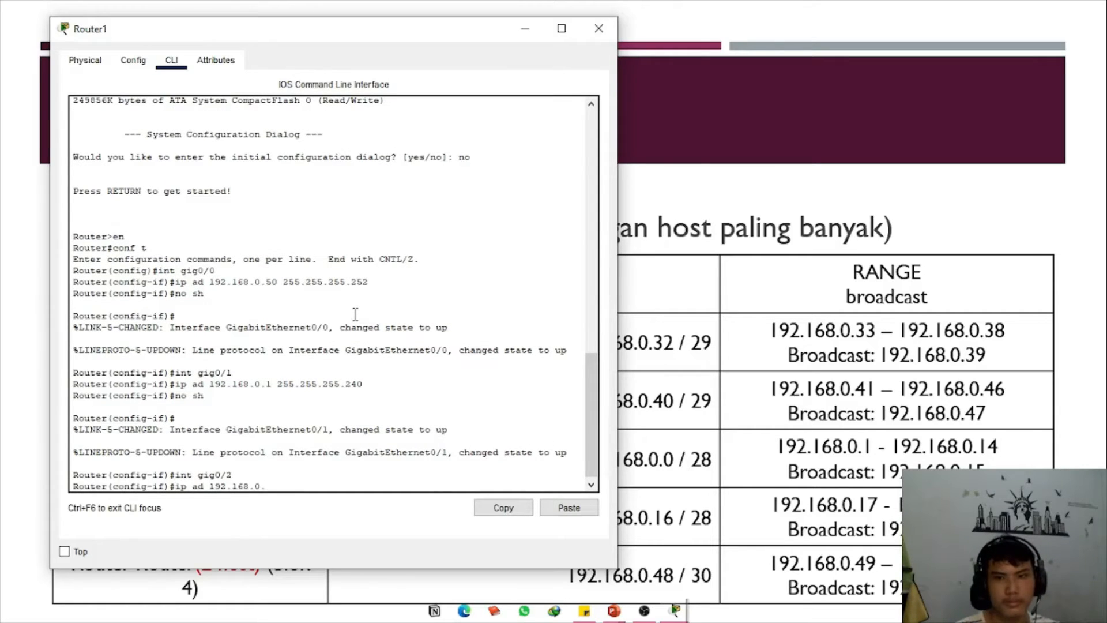
{"action": "type", "text": "17 255.255.255.240"}
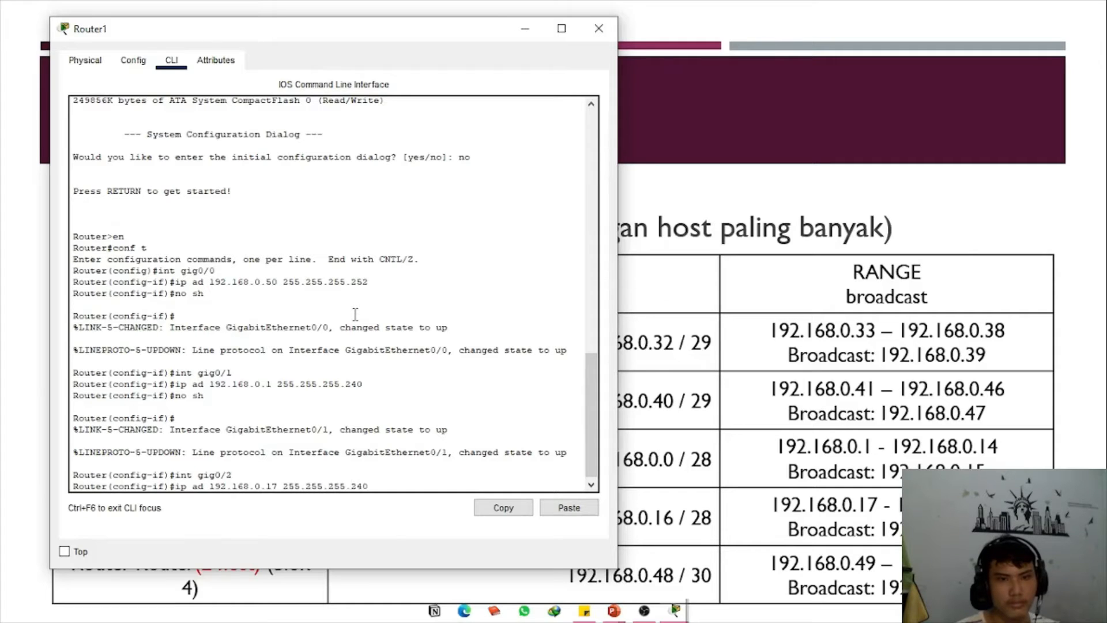
{"action": "key", "text": "Return"}
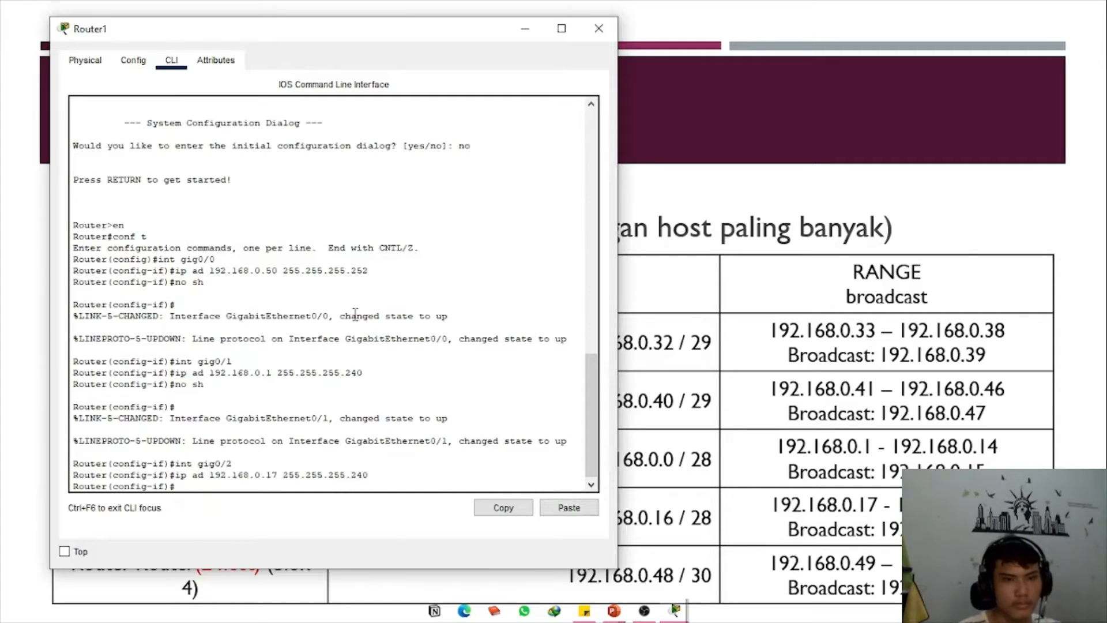
{"action": "key", "text": "Return"}
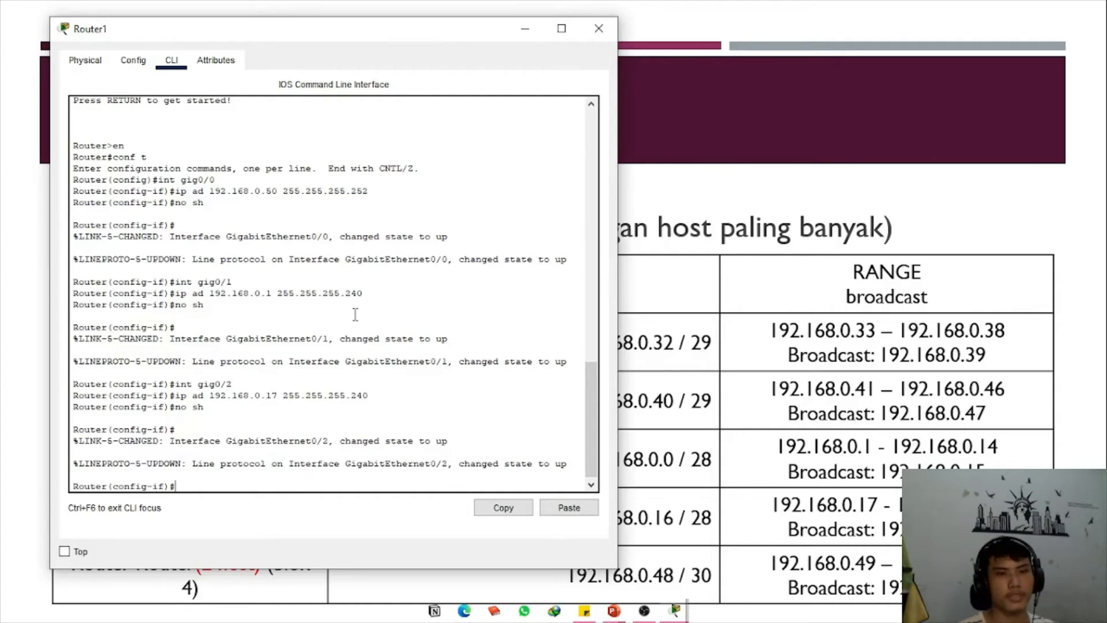
Leave interface configuration and exclude the gateway addresses 192.168.0.1 and 192.168.0.17 from DHCP on Router1
{"action": "type", "text": "exit"}
{"action": "key", "text": "Return"}
{"action": "type", "text": "i"}
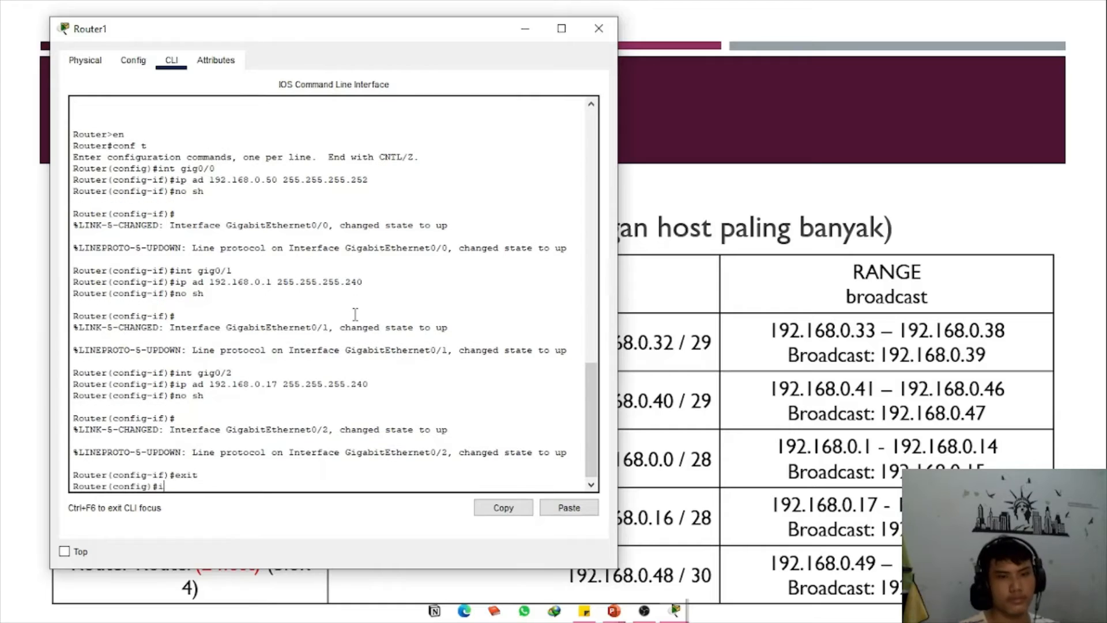
{"action": "type", "text": "p dhcp ex"}
{"action": "key", "text": "Tab"}
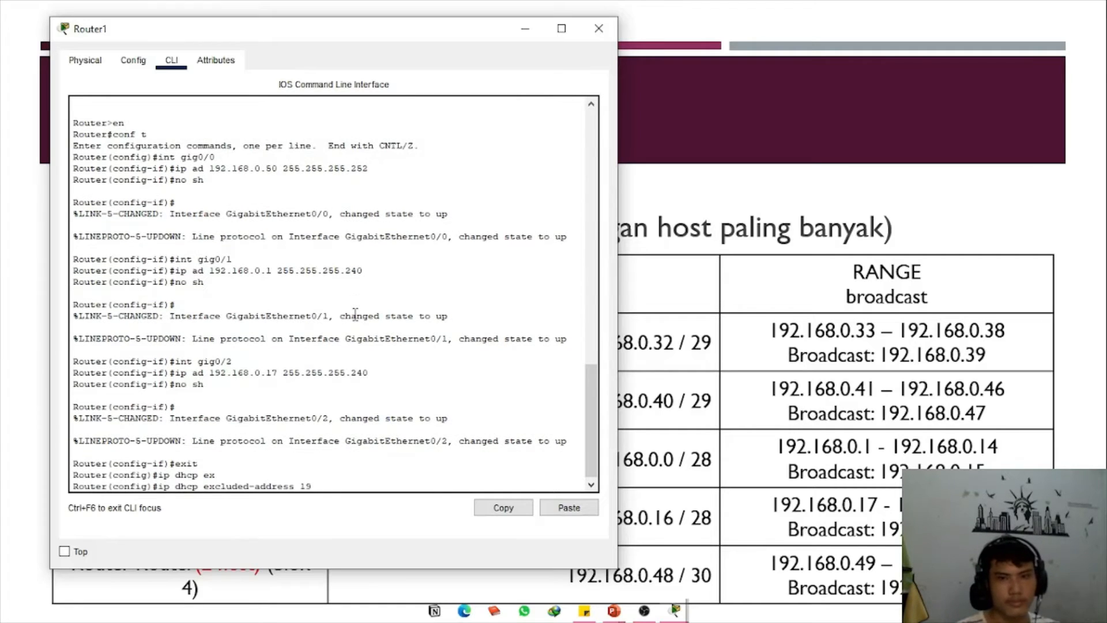
{"action": "type", "text": "192.168.0.1"}
{"action": "key", "text": "Return"}
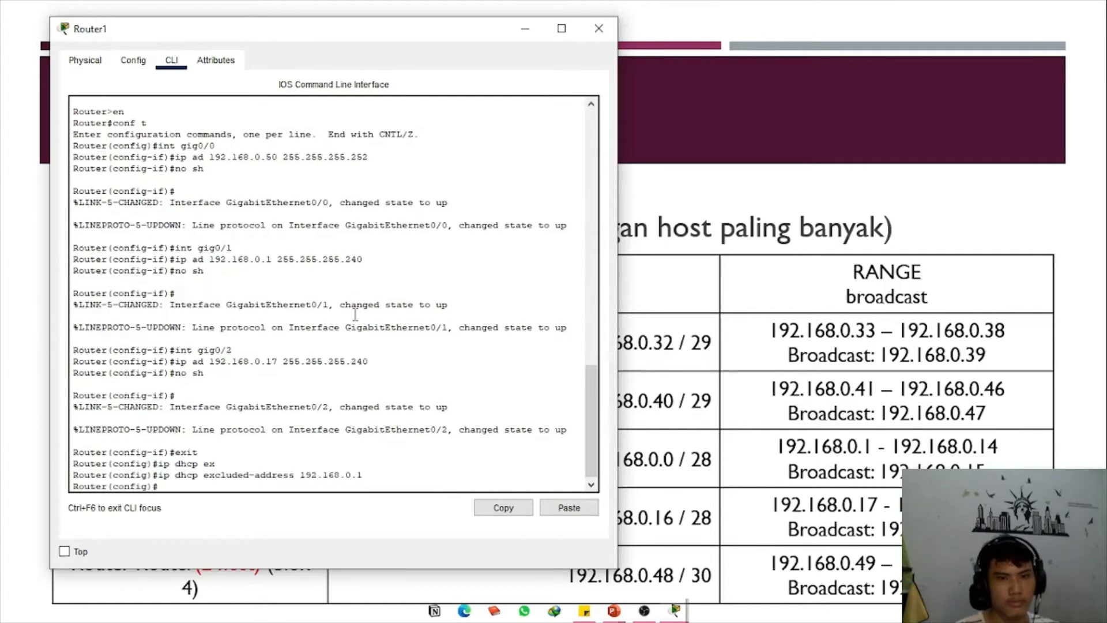
{"action": "key", "text": "Up"}
{"action": "type", "text": "7"}
{"action": "key", "text": "Return"}
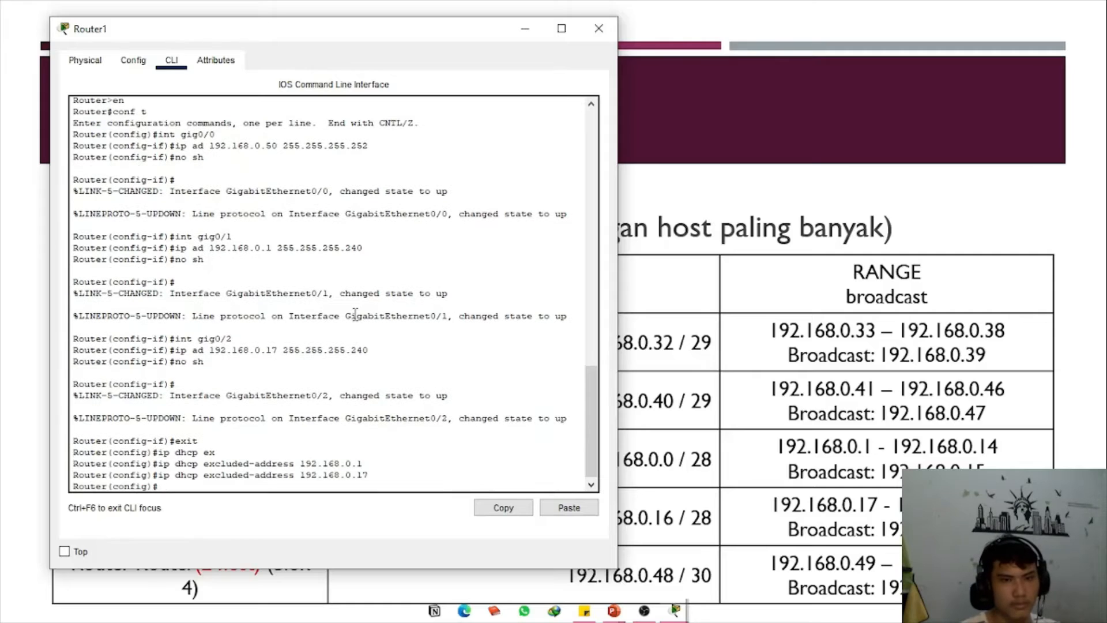
Create DHCP pool WLAN3 on Router1 with network 192.168.0.0 255.255.255.240 and default router 192.168.0.1
{"action": "type", "text": "ip dhcp pool"}
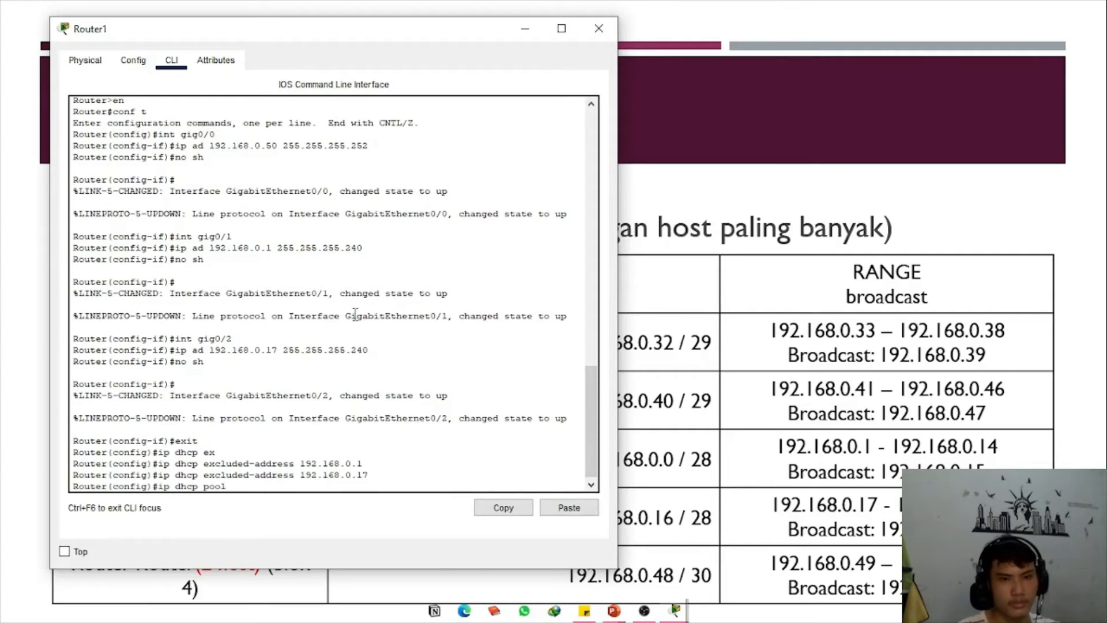
{"action": "type", "text": " WLAN3"}
{"action": "key", "text": "Return"}
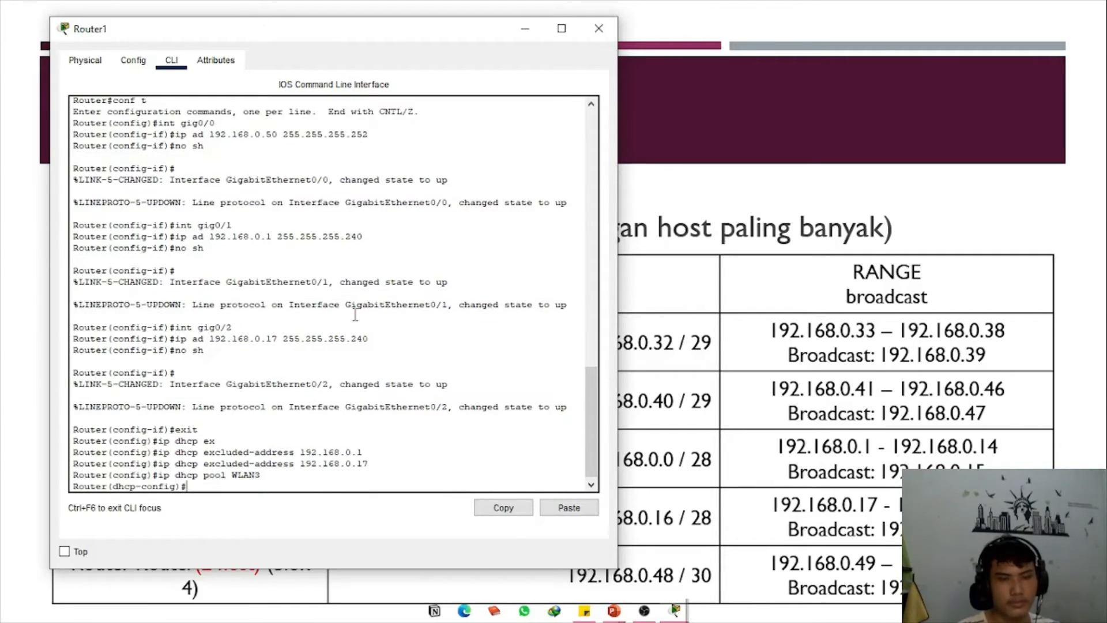
{"action": "type", "text": "network"}
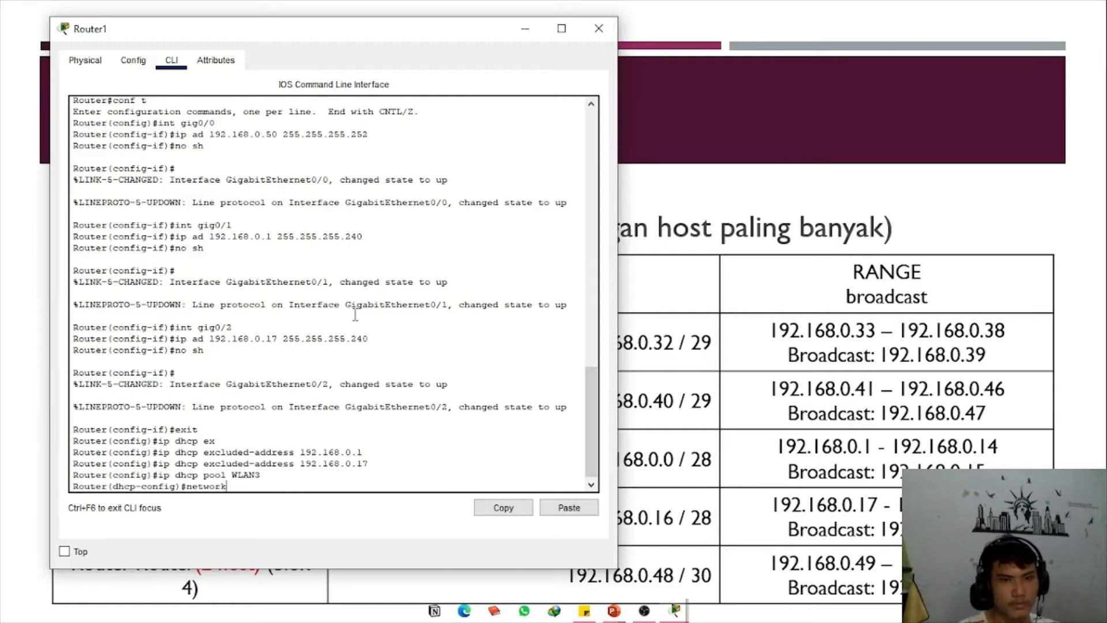
{"action": "type", "text": " 192.168"}
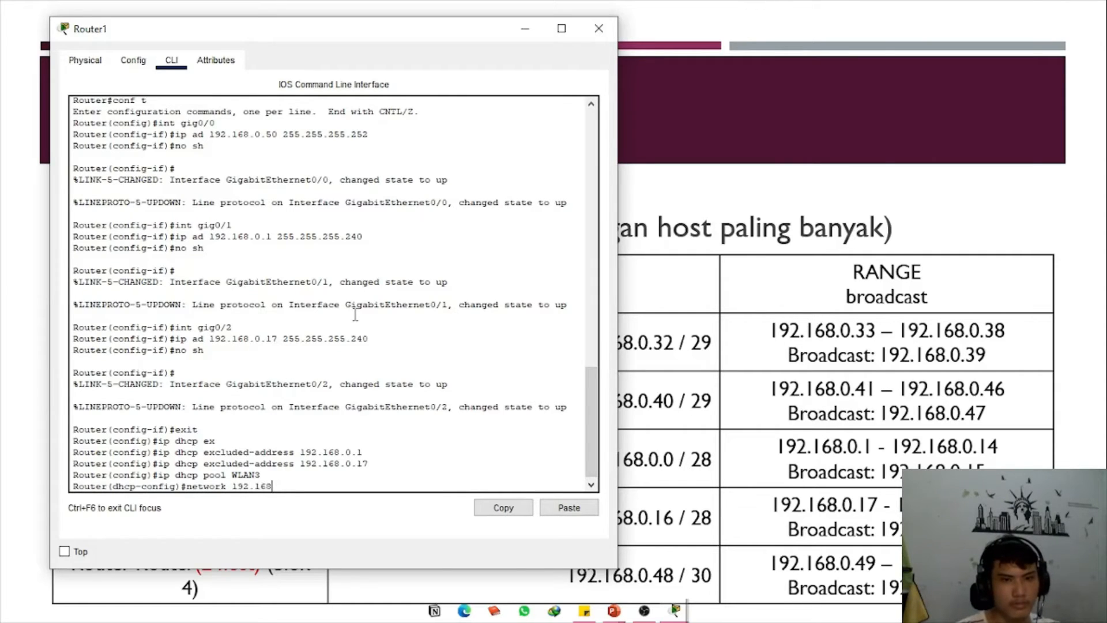
{"action": "type", "text": ".0.0 25"}
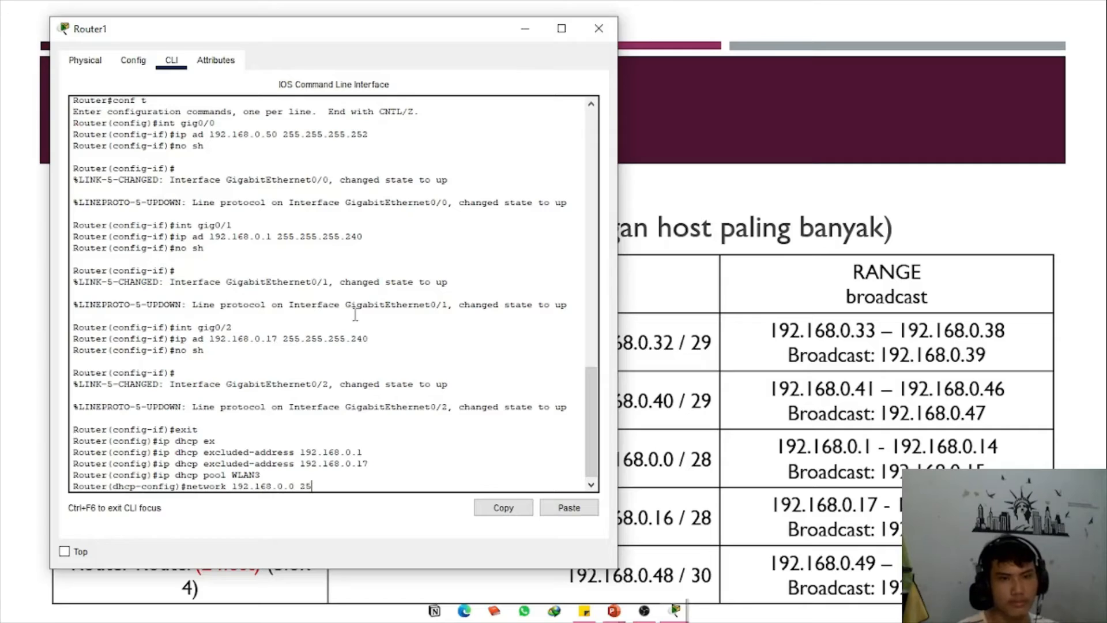
{"action": "type", "text": "5."}
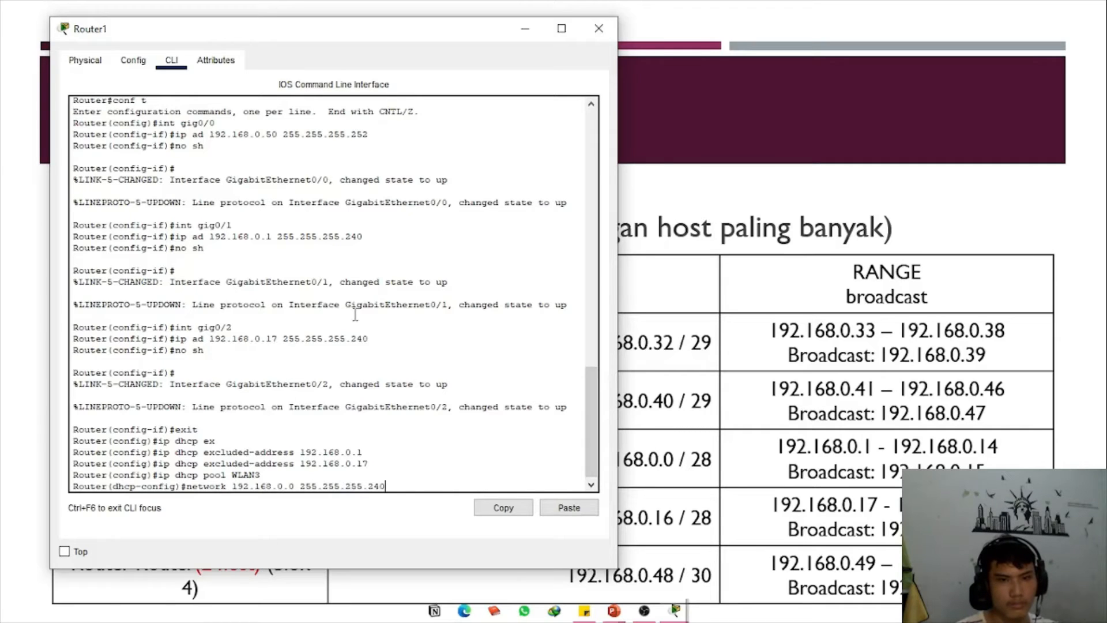
{"action": "type", "text": "255.255.240"}
{"action": "key", "text": "Return"}
{"action": "type", "text": "dhcp-config)#d"}
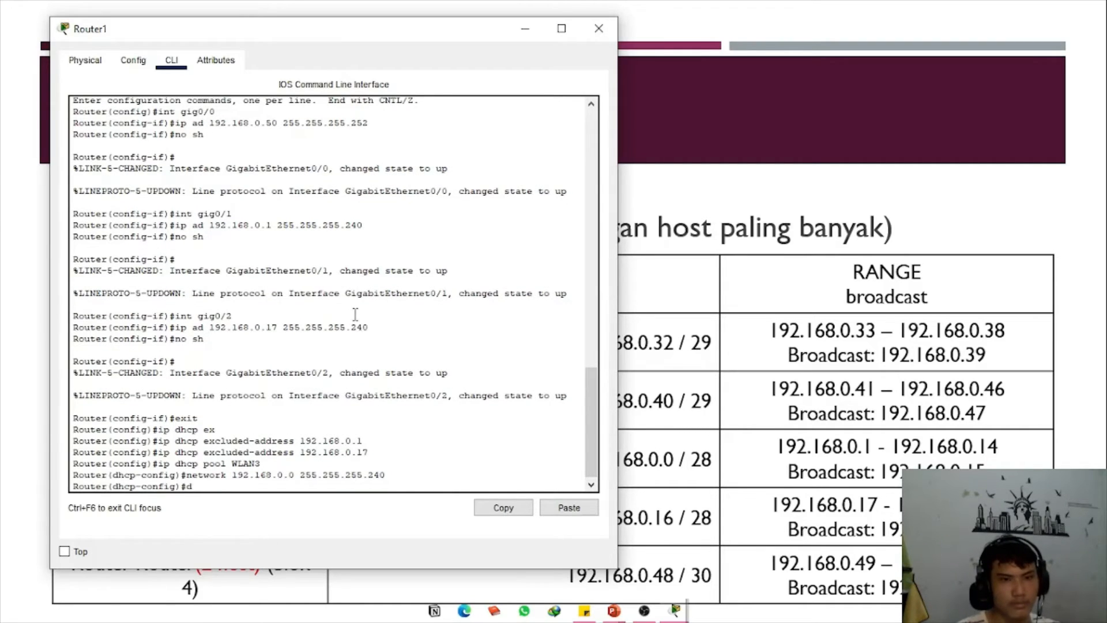
{"action": "type", "text": "efault-route"}
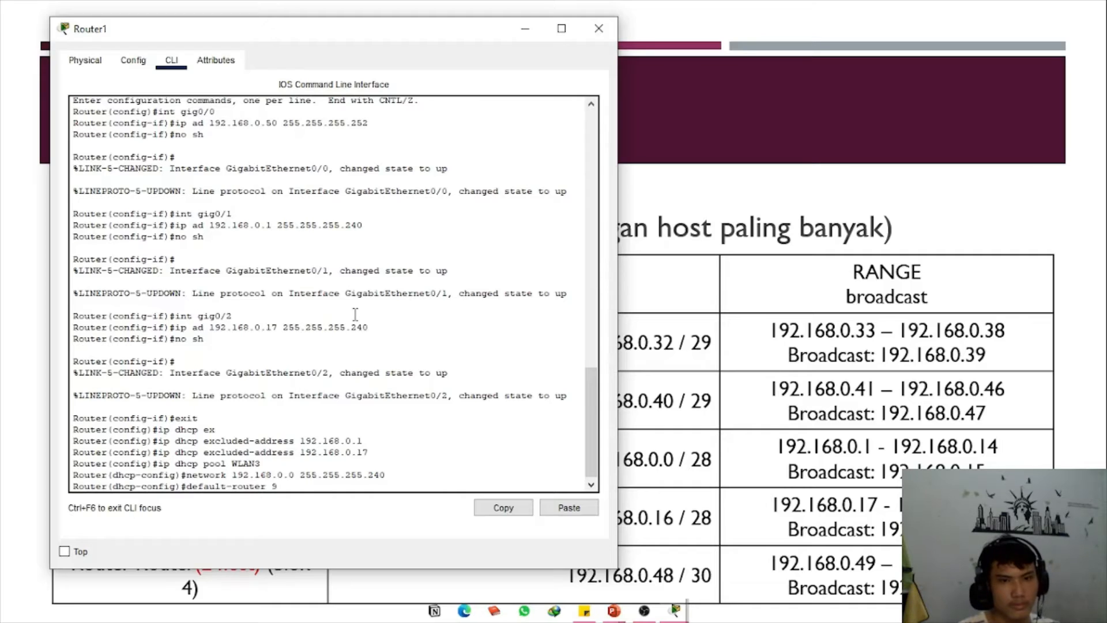
{"action": "type", "text": "r 192.168.0.1"}
{"action": "key", "text": "Return"}
Create a DHCP pool named WLAN4 on Router1
{"action": "type", "text": "ip dh cp pool"}
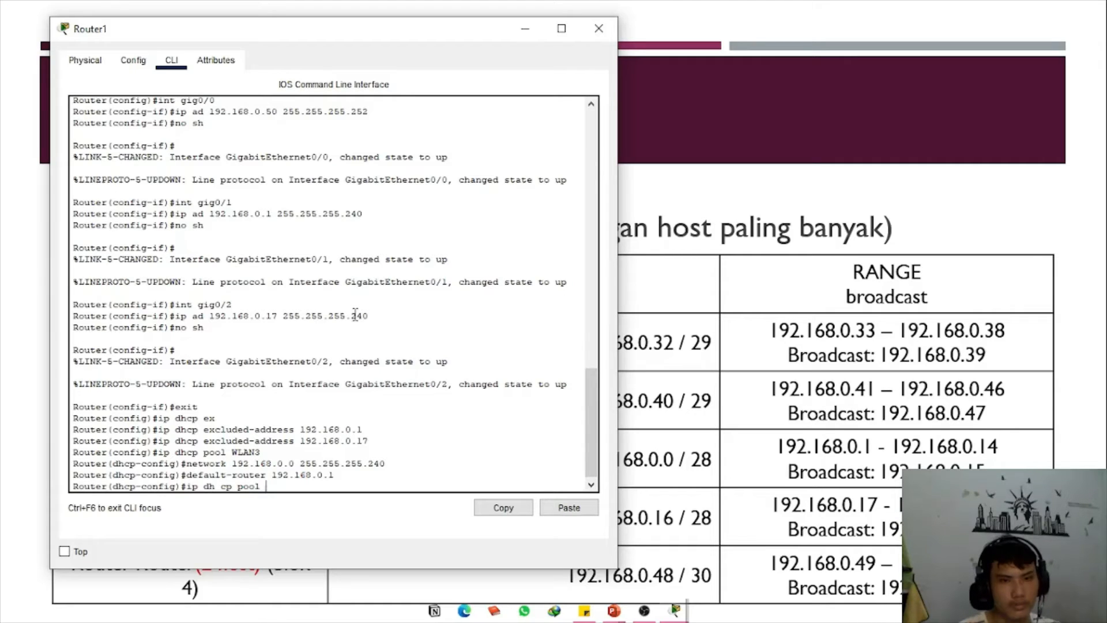
{"action": "key", "text": "BackSpace"}
{"action": "key", "text": "BackSpace"}
{"action": "key", "text": "BackSpace"}
{"action": "key", "text": "BackSpace"}
{"action": "key", "text": "BackSpace"}
{"action": "key", "text": "BackSpace"}
{"action": "key", "text": "BackSpace"}
{"action": "key", "text": "BackSpace"}
{"action": "key", "text": "BackSpace"}
{"action": "type", "text": "cp WLAN4"}
{"action": "key", "text": "Return"}
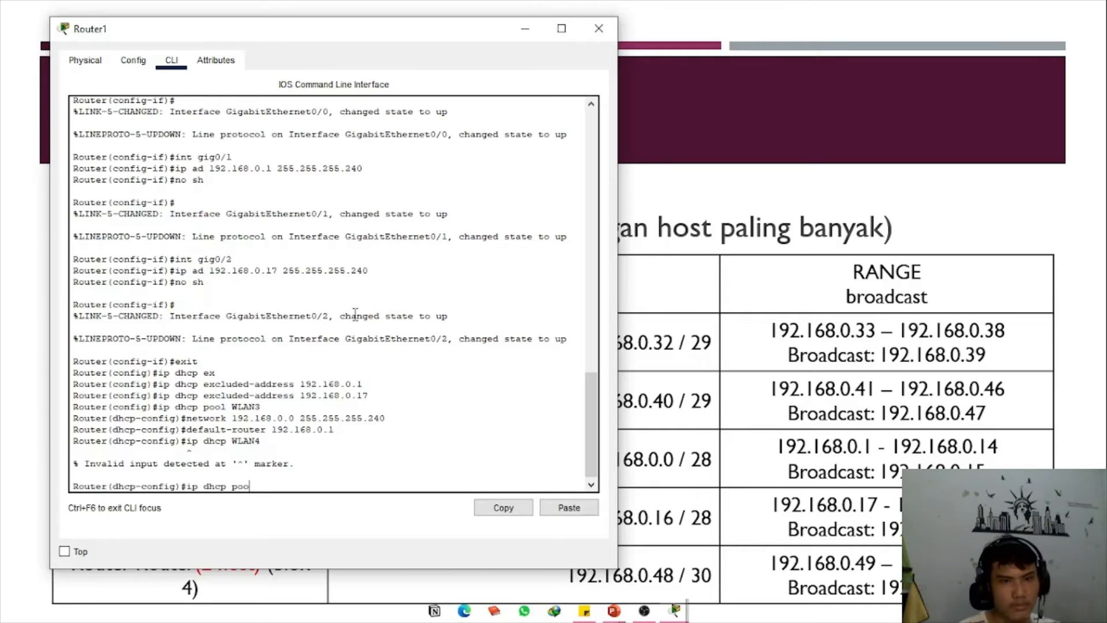
{"action": "type", "text": "ip dhcp pool WLAN4"}
{"action": "key", "text": "Return"}
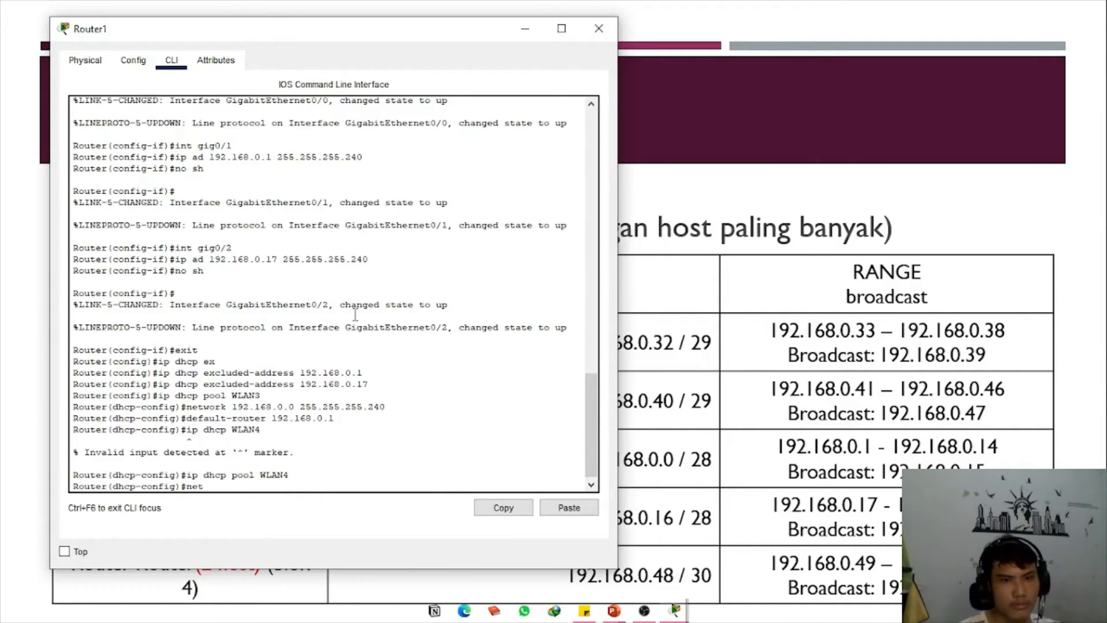
Give the WLAN4 pool network 192.168.0.16 255.255.255.240 and default router 192.168.0.17
{"action": "type", "text": "network 192.168.0."}
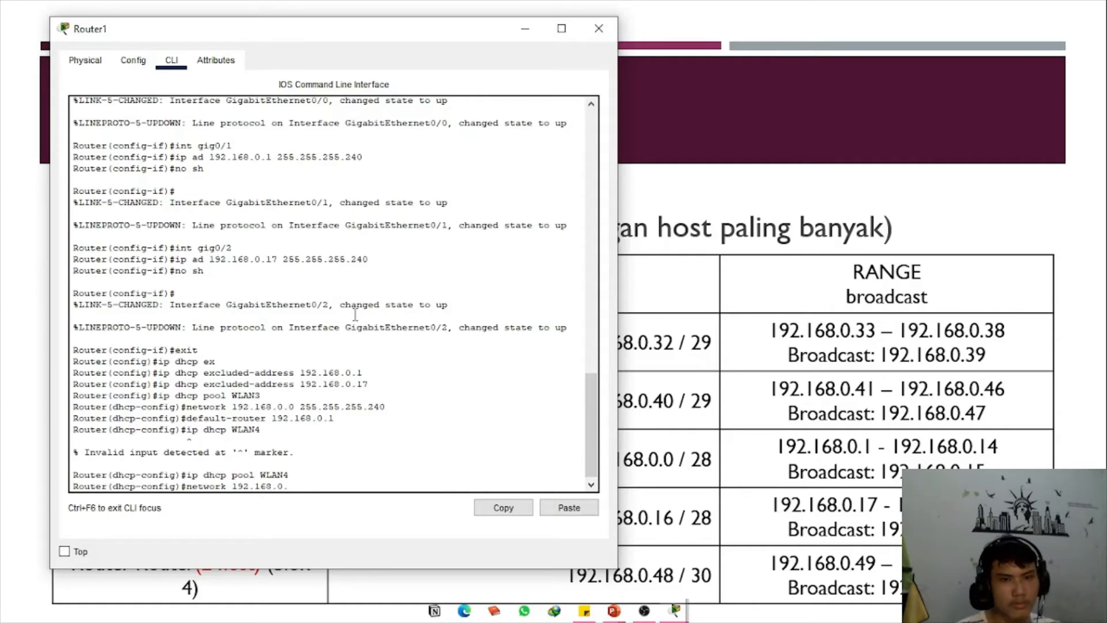
{"action": "type", "text": "16 255.255.255.240"}
{"action": "key", "text": "Return"}
{"action": "type", "text": "de"}
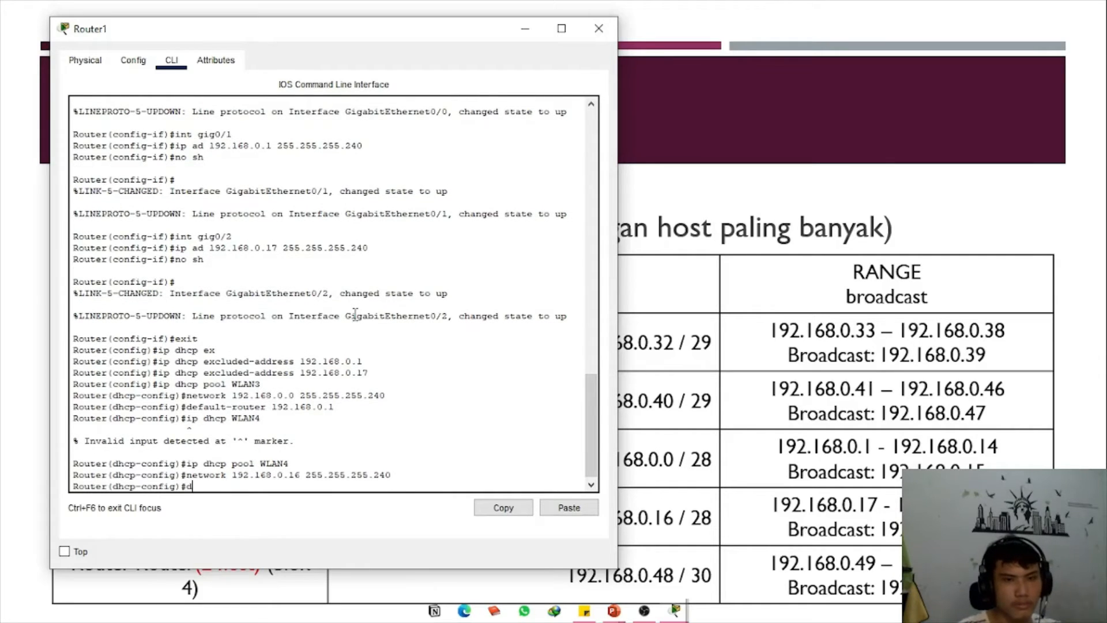
{"action": "key", "text": "Tab"}
{"action": "type", "text": "192"}
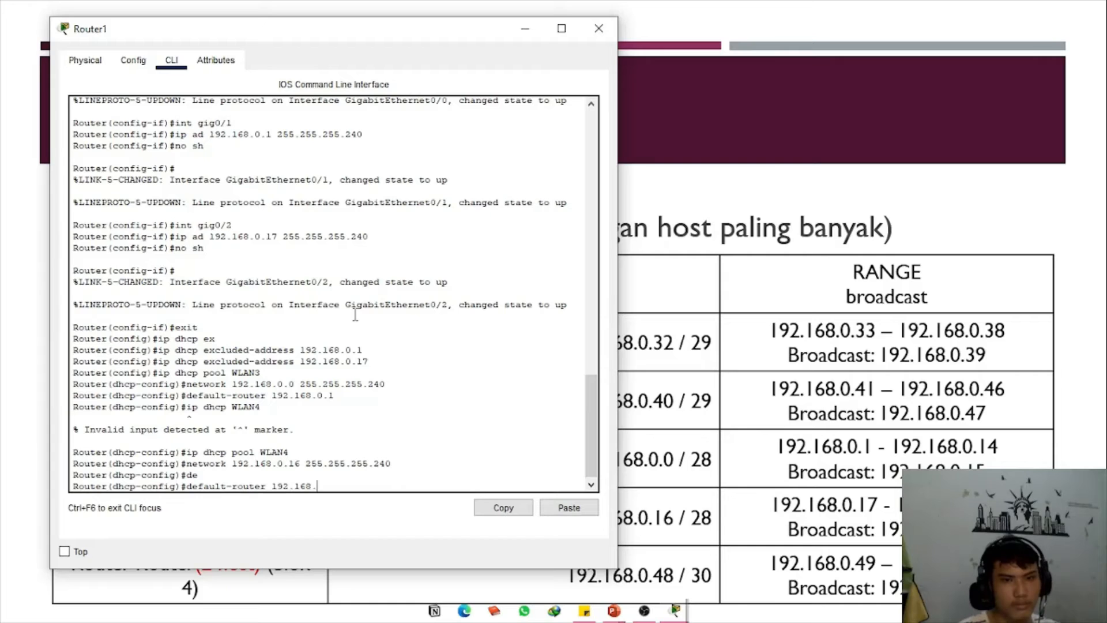
{"action": "type", "text": ".168.0.17"}
{"action": "key", "text": "Return"}
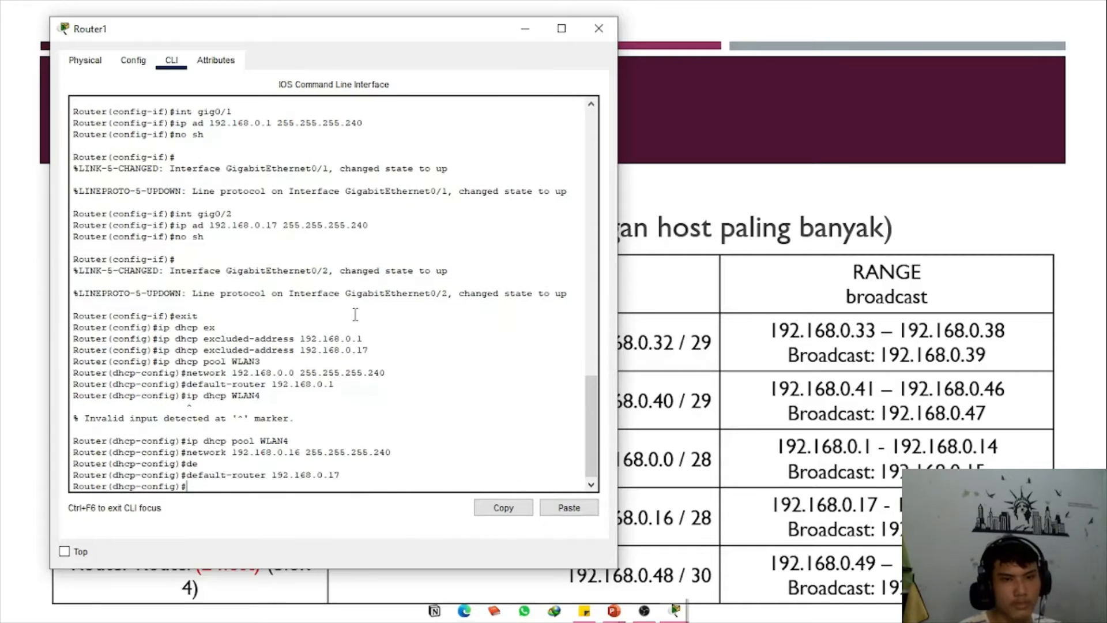
Switch to the Packet Tracer workspace, move PC3 closer to the WLAN 4 access point and change the area's label to WLAN 4
{"action": "key", "text": "alt+space"}
{"action": "key", "text": "n"}
{"action": "key", "text": "alt+Tab"}
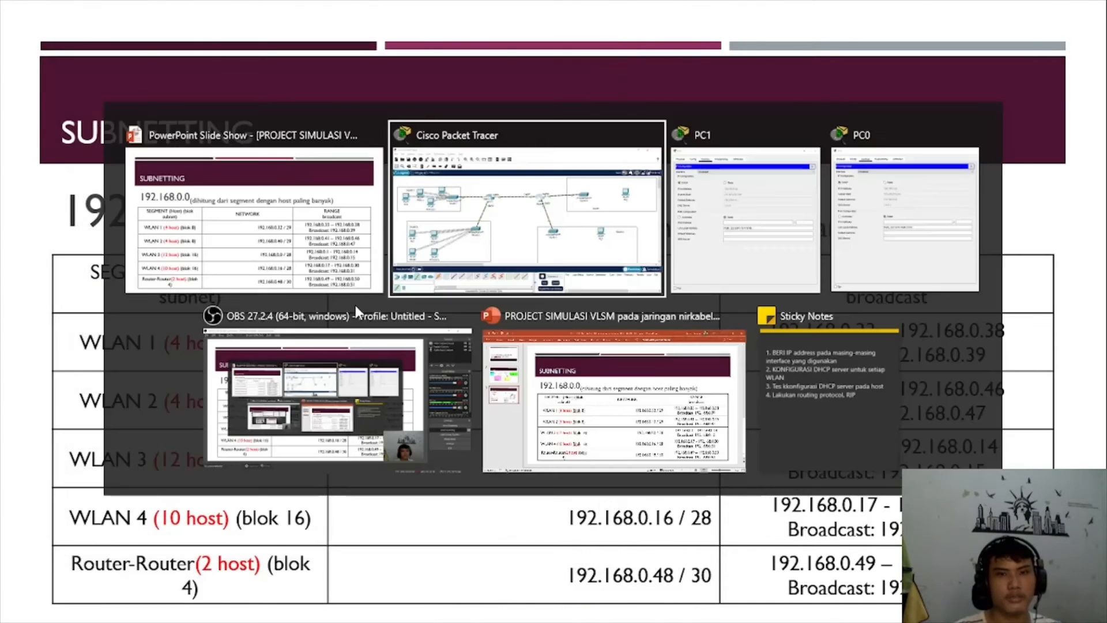
{"action": "left_click_drag", "start_coordinate": [958, 191], "coordinate": [891, 207]}
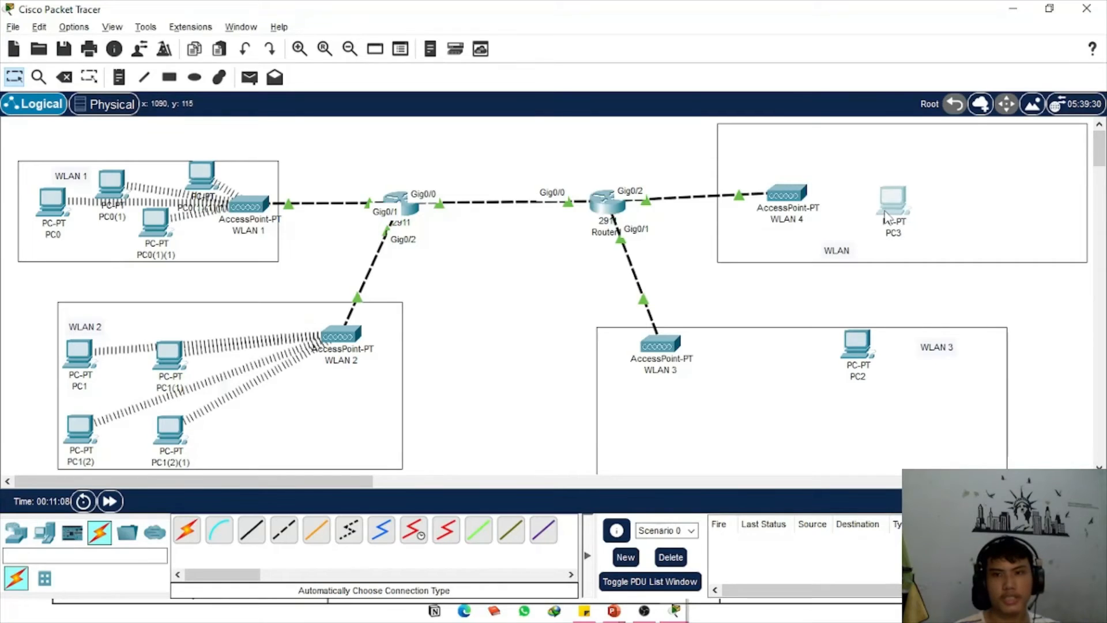
{"action": "double_click", "coordinate": [803, 247]}
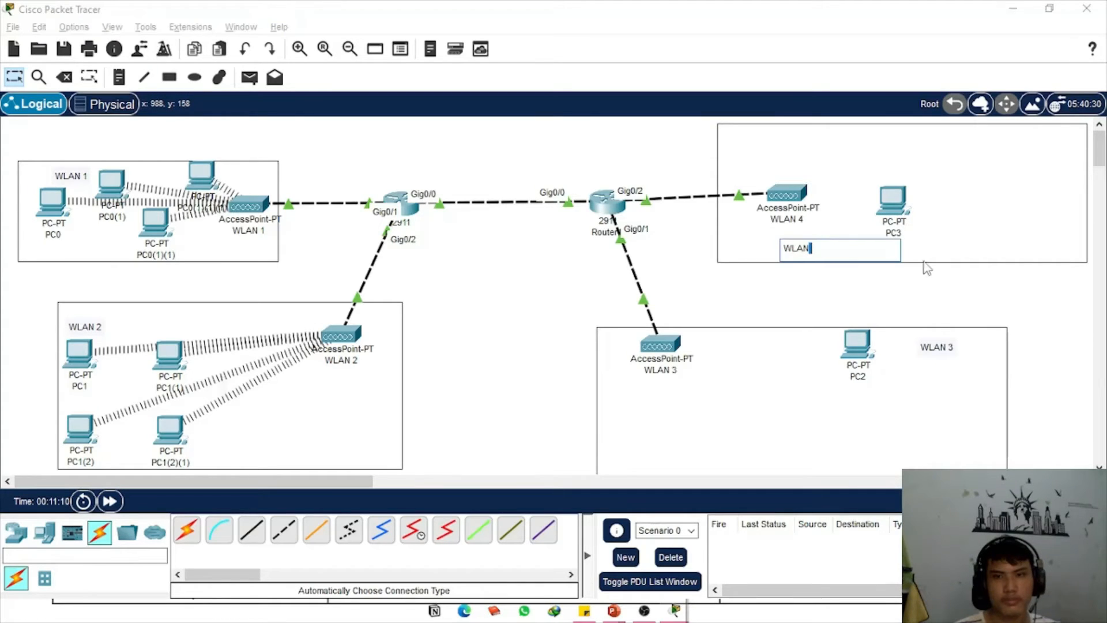
{"action": "type", "text": "4"}
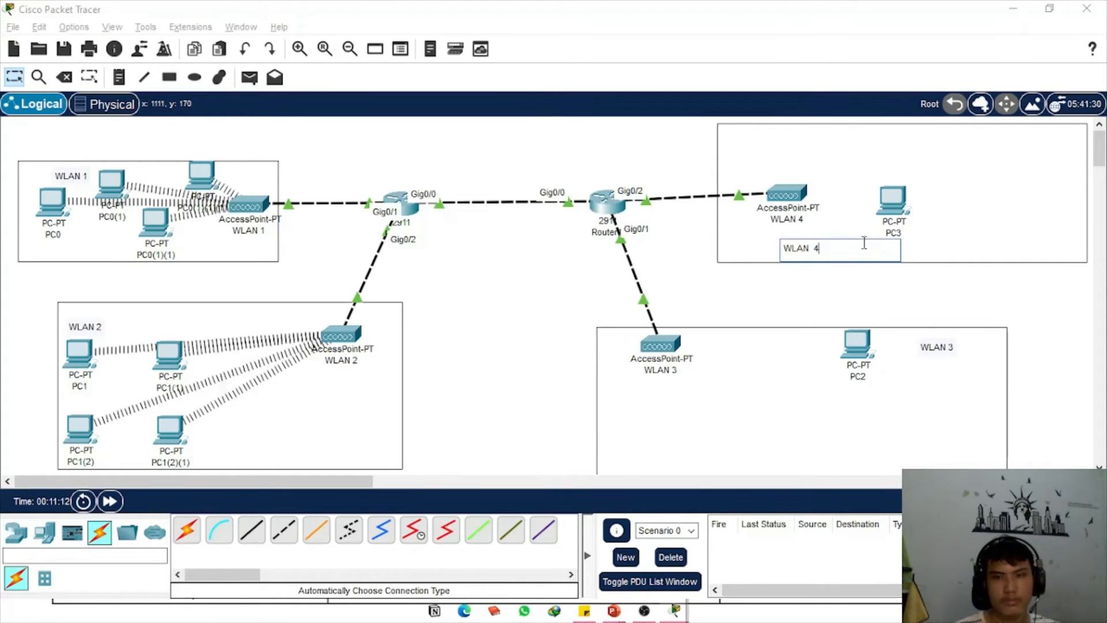
{"action": "left_click", "coordinate": [885, 239]}
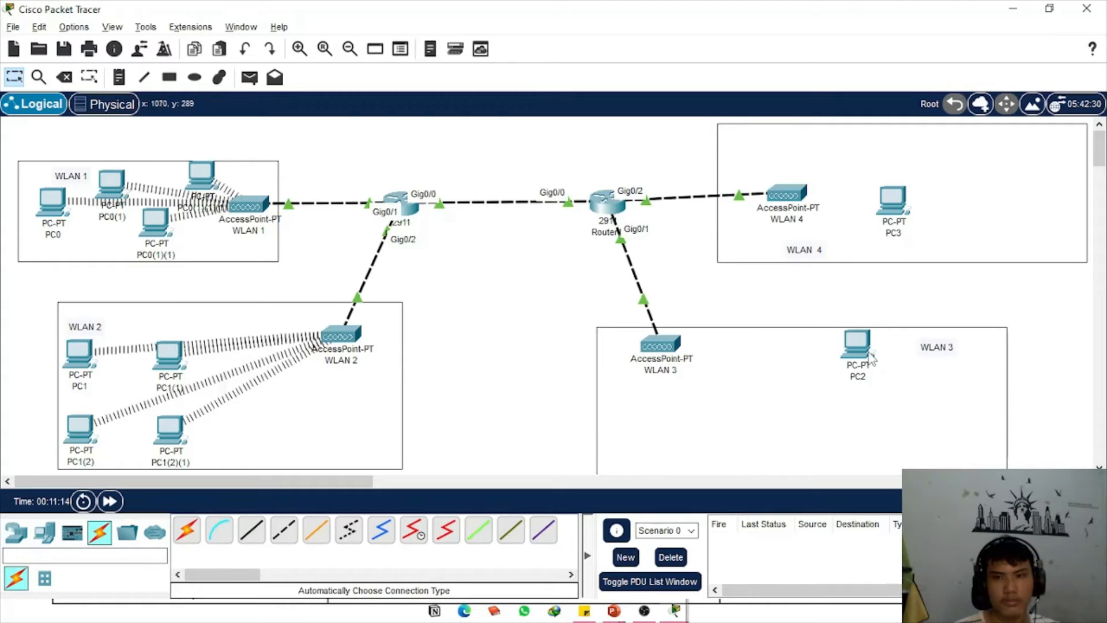
Move PC2 below the WLAN 3 access point, swap its wired network module for the WMP300N wireless module and power it on
{"action": "left_click_drag", "start_coordinate": [866, 355], "coordinate": [606, 396]}
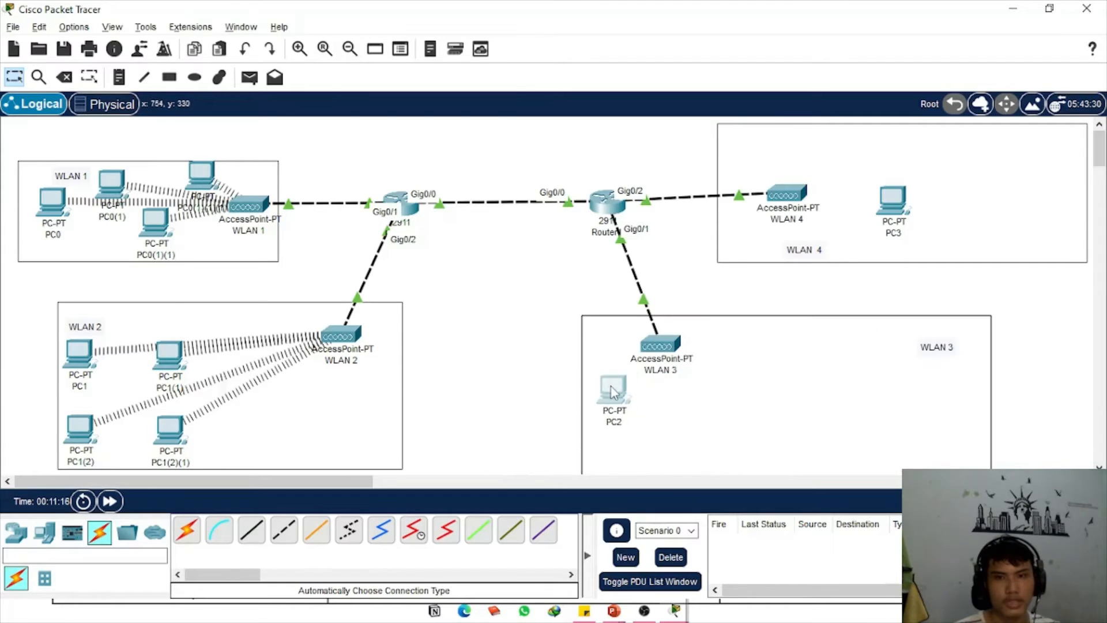
{"action": "left_click", "coordinate": [602, 382]}
{"action": "scroll", "coordinate": [540, 246], "scroll_direction": "down", "scroll_amount": 3}
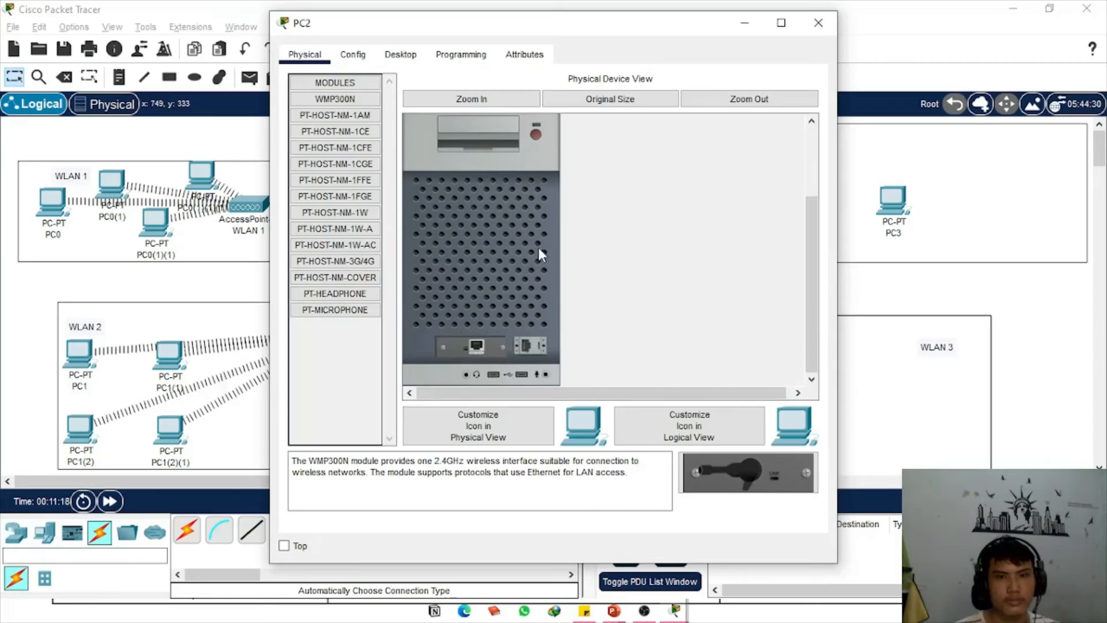
{"action": "left_click_drag", "start_coordinate": [474, 341], "coordinate": [311, 323]}
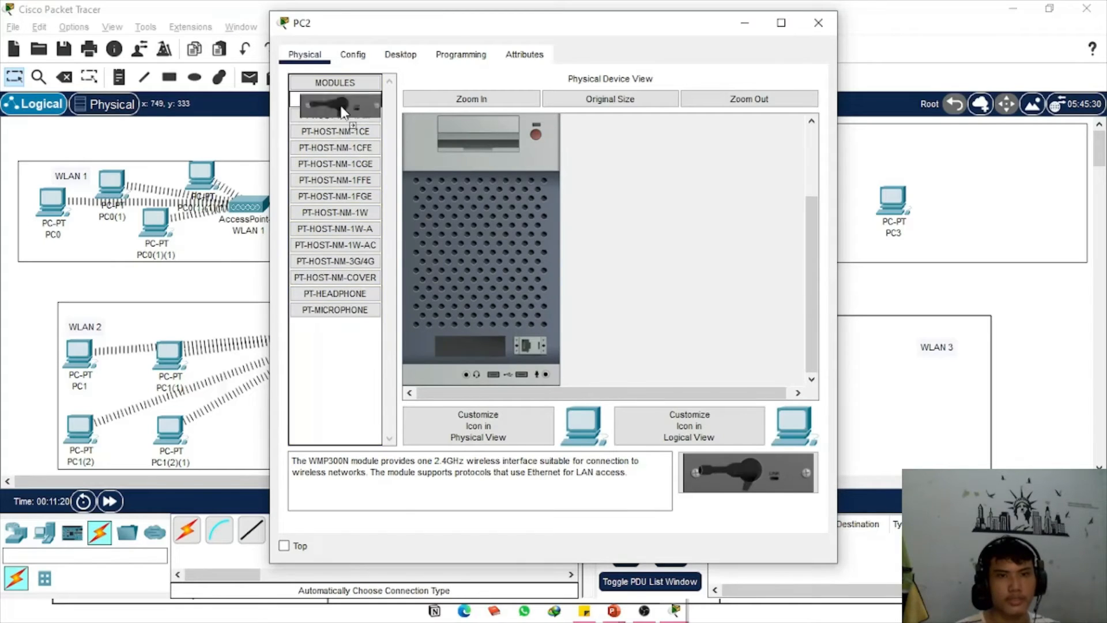
{"action": "left_click_drag", "start_coordinate": [335, 100], "coordinate": [483, 335]}
{"action": "left_click", "coordinate": [536, 134]}
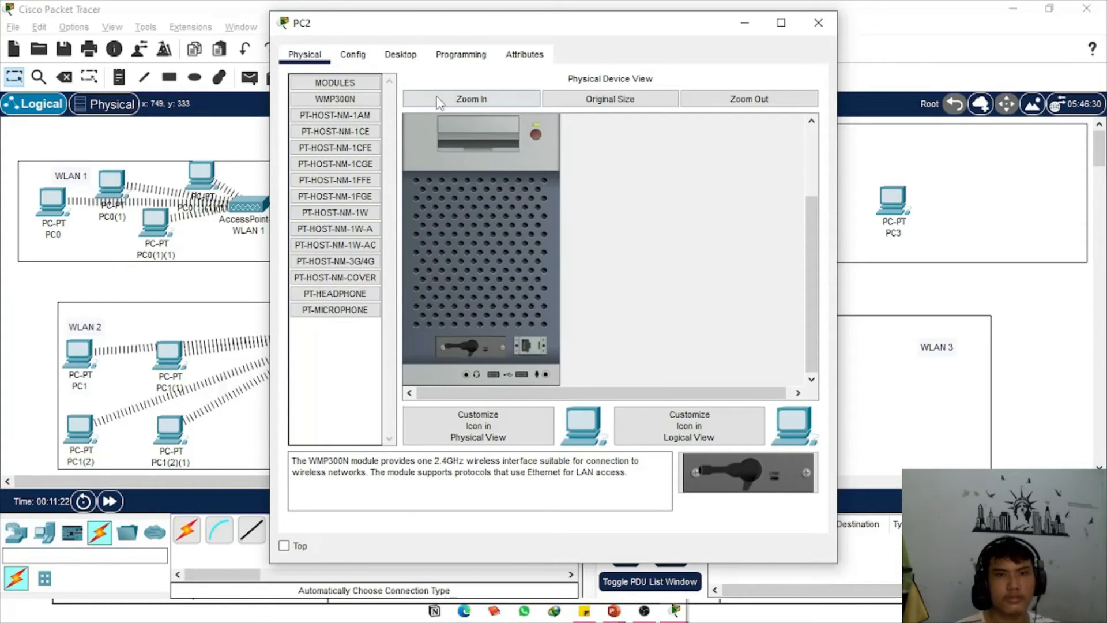
Connect PC2 to the WLAN 3 wireless network through PC Wireless
{"action": "left_click", "coordinate": [406, 58]}
{"action": "left_click", "coordinate": [343, 259]}
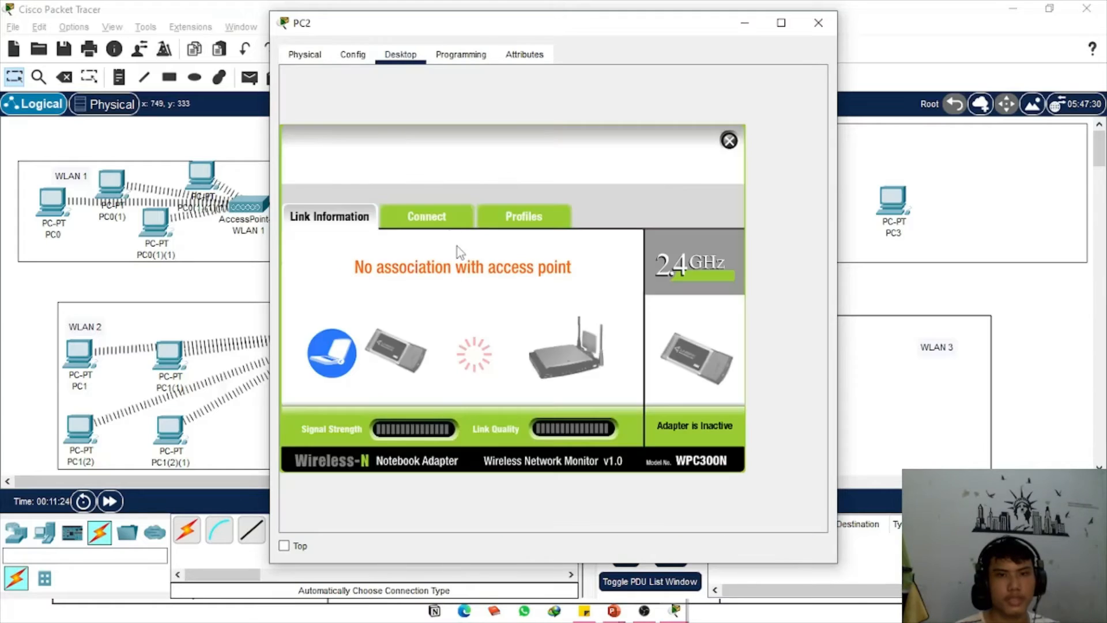
{"action": "left_click", "coordinate": [432, 222]}
{"action": "left_click", "coordinate": [516, 389]}
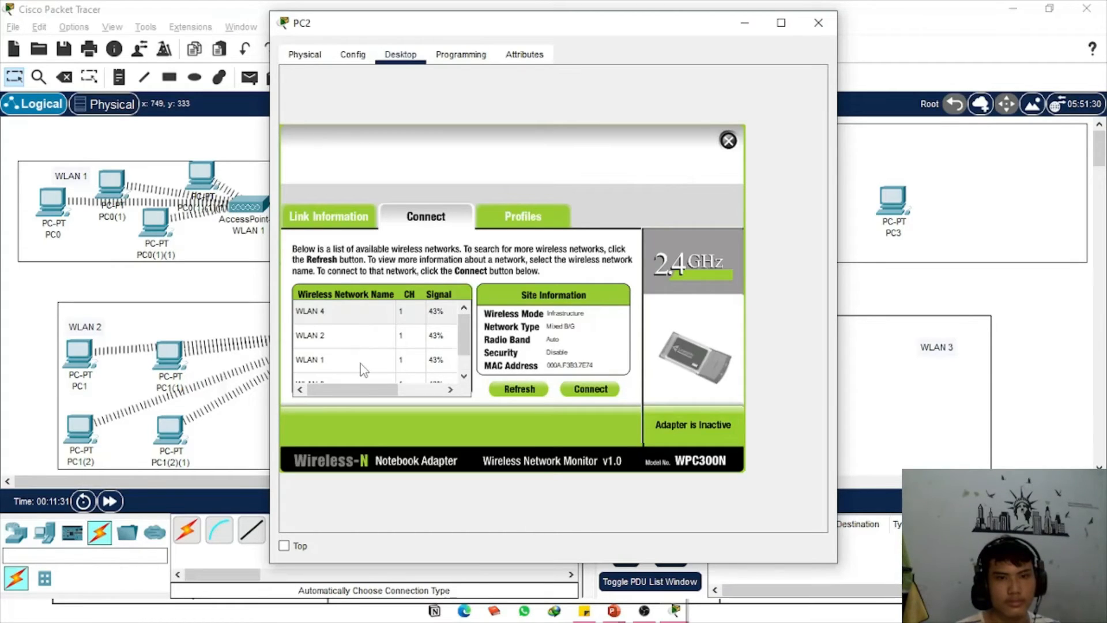
{"action": "scroll", "coordinate": [362, 369], "scroll_direction": "down", "scroll_amount": 1}
{"action": "left_click", "coordinate": [363, 369]}
{"action": "left_click", "coordinate": [588, 389]}
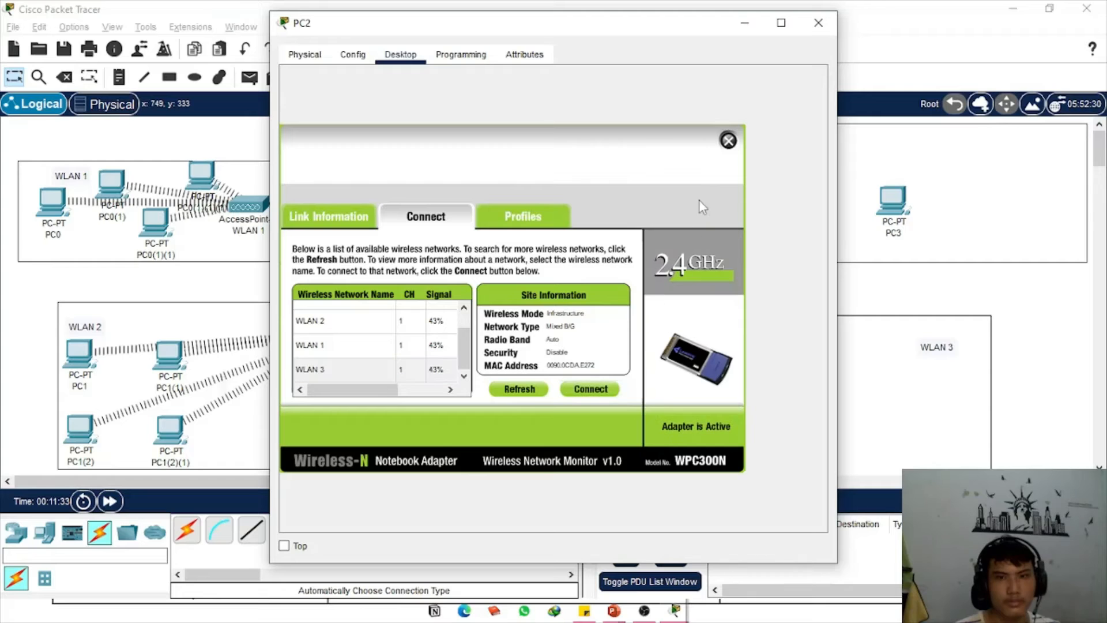
{"action": "left_click", "coordinate": [729, 140]}
{"action": "left_click", "coordinate": [729, 136]}
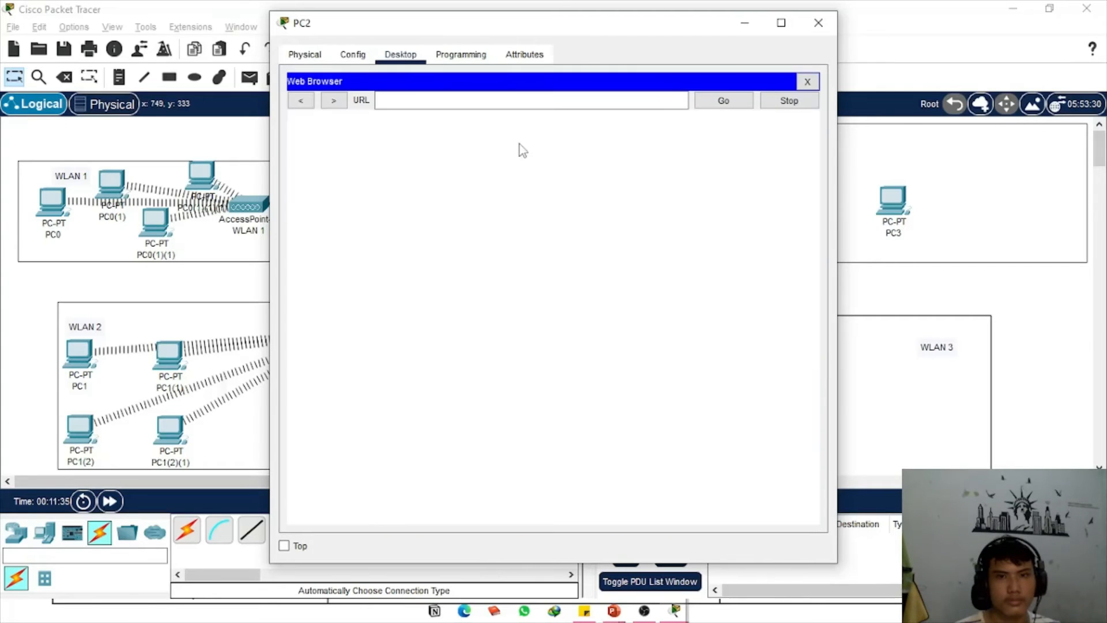
{"action": "left_click", "coordinate": [807, 81]}
Set PC2's IP configuration to DHCP on the Wireless0 interface
{"action": "left_click_drag", "start_coordinate": [534, 30], "coordinate": [302, 40]}
{"action": "left_click", "coordinate": [149, 159]}
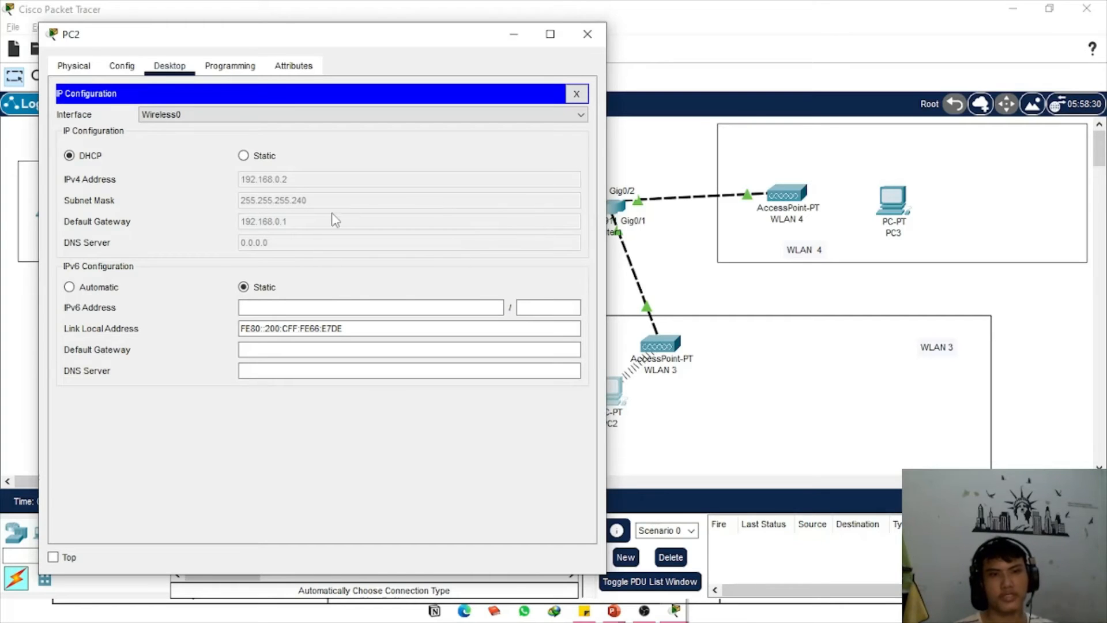
{"action": "left_click", "coordinate": [588, 34]}
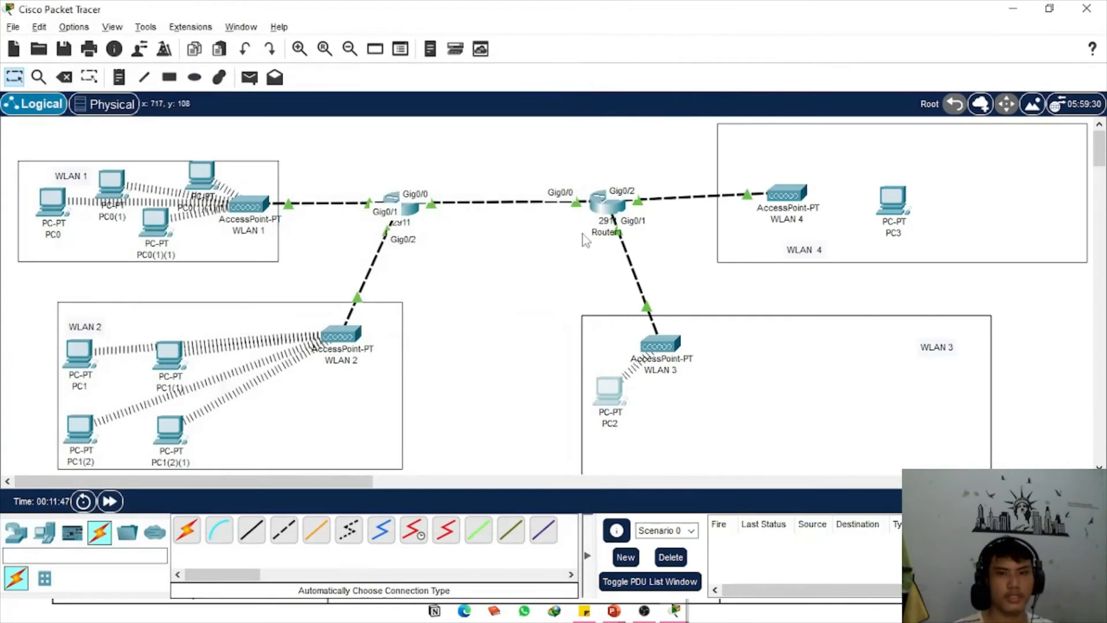
Check the planned WLAN 3 host count and duplicate PC2 eleven times, arranging the PCs in two rows of six
{"action": "left_click_drag", "start_coordinate": [607, 402], "coordinate": [607, 397]}
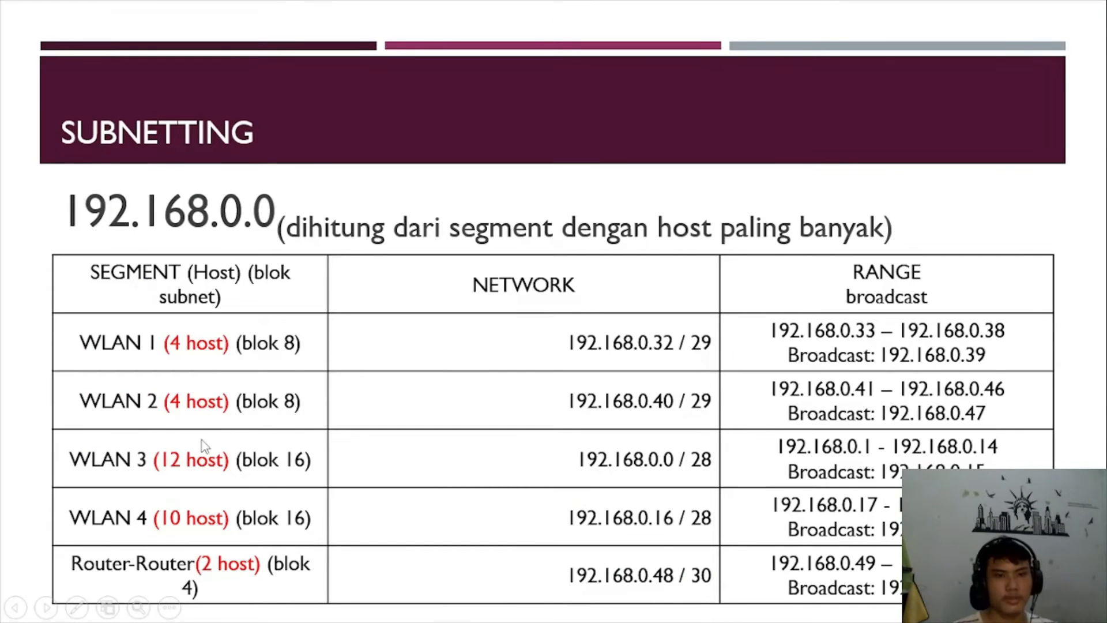
{"action": "key", "text": "alt+Tab"}
{"action": "left_click_drag", "start_coordinate": [607, 386], "coordinate": [676, 396]}
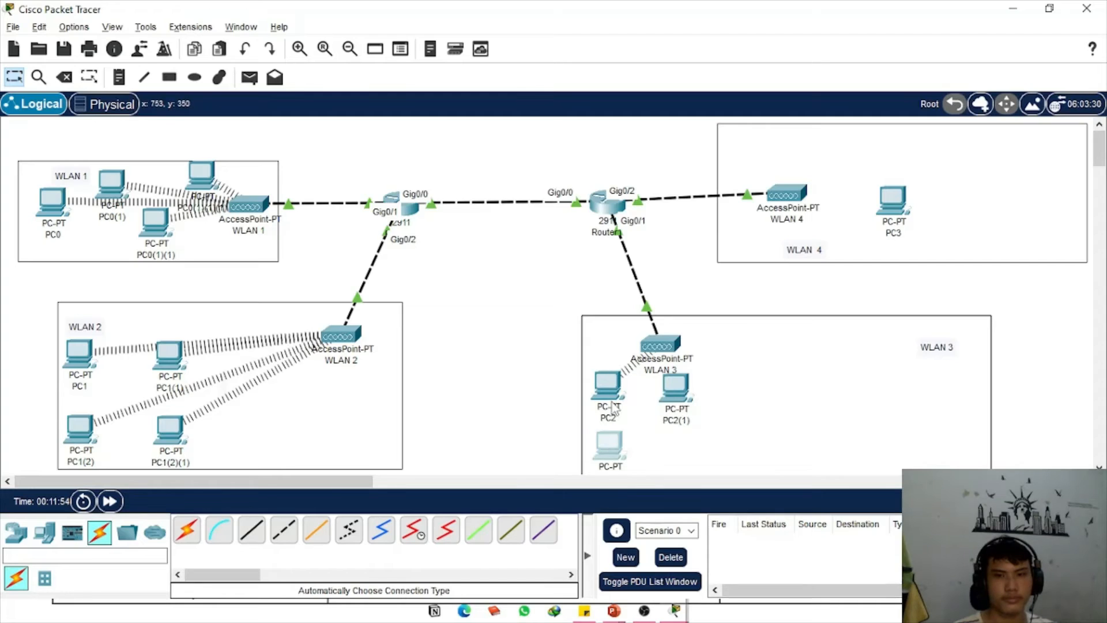
{"action": "left_click_drag", "start_coordinate": [605, 395], "coordinate": [715, 447]}
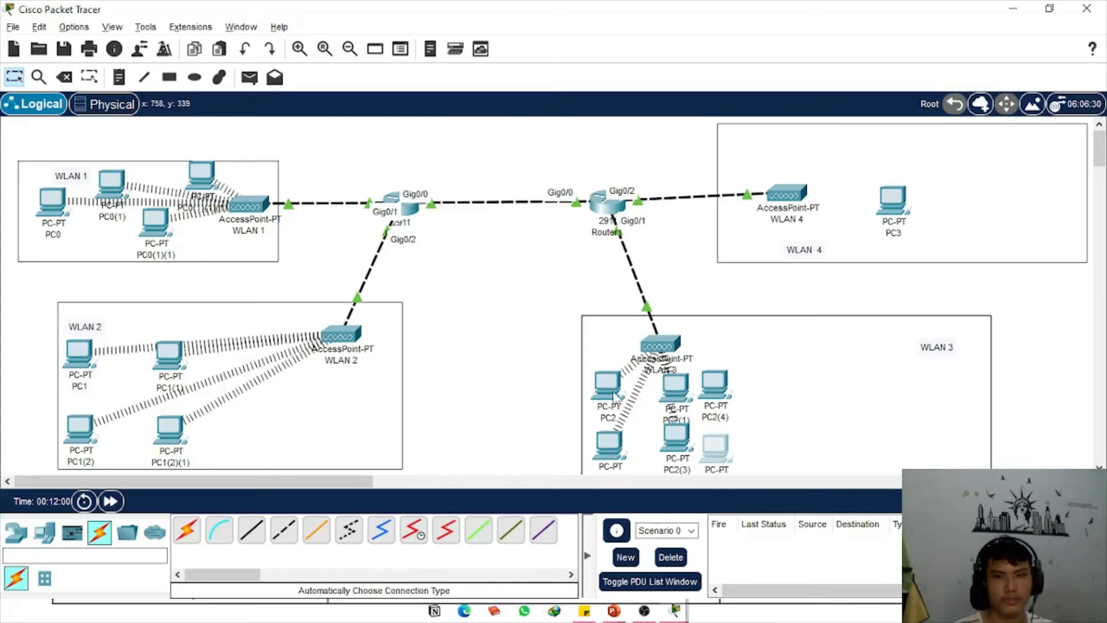
{"action": "left_click_drag", "start_coordinate": [615, 397], "coordinate": [759, 385]}
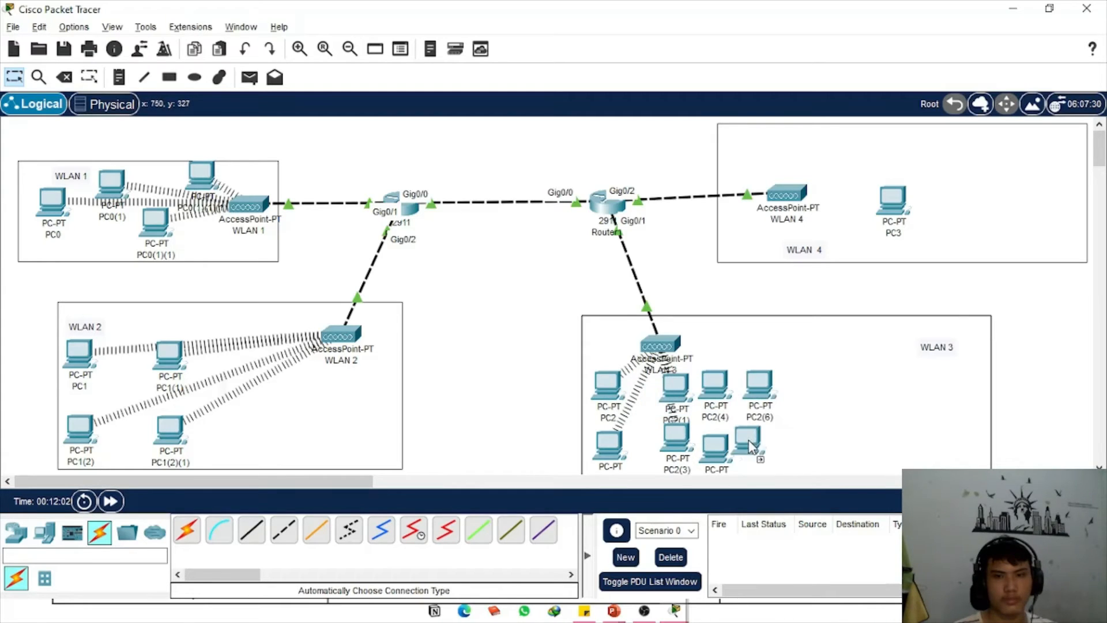
{"action": "left_click_drag", "start_coordinate": [749, 441], "coordinate": [770, 446]}
{"action": "left_click_drag", "start_coordinate": [608, 386], "coordinate": [798, 383]}
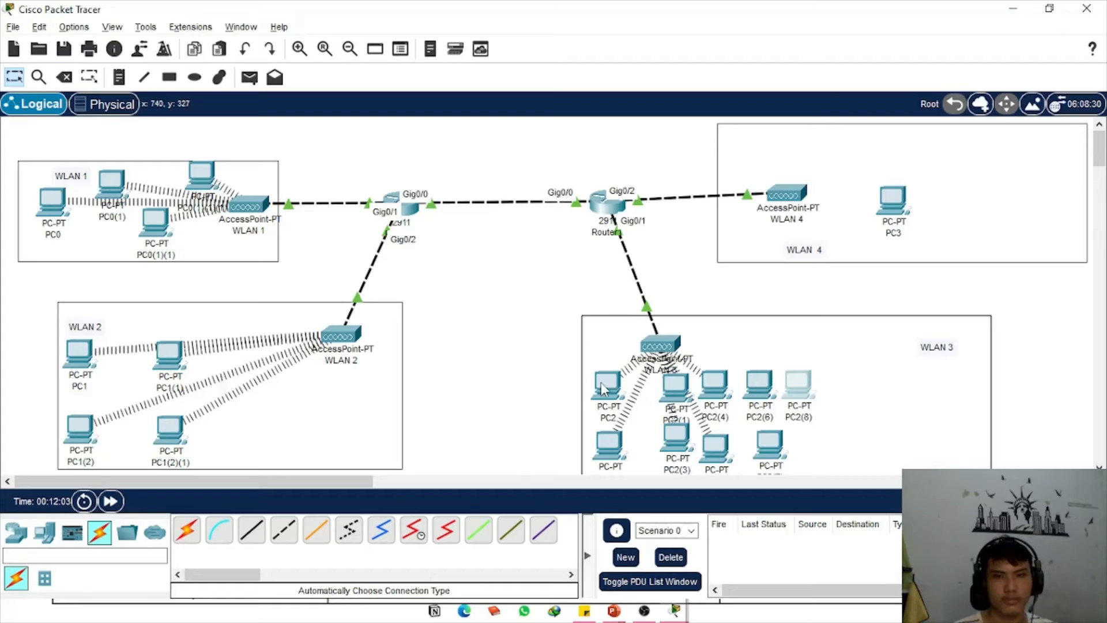
{"action": "left_click_drag", "start_coordinate": [600, 382], "coordinate": [813, 444]}
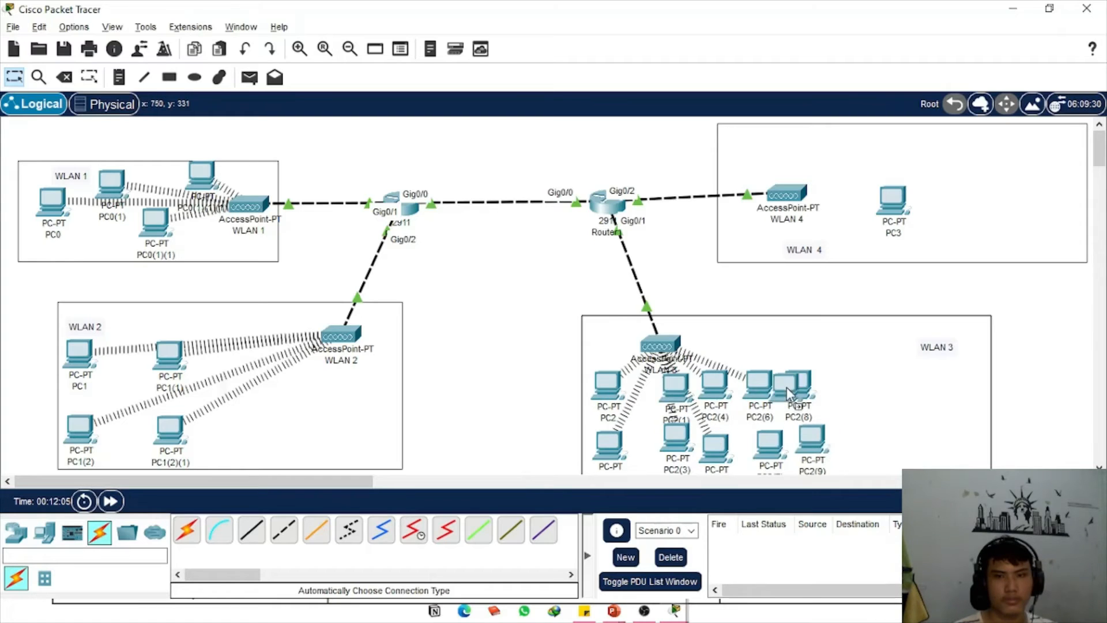
{"action": "left_click_drag", "start_coordinate": [787, 386], "coordinate": [843, 386]}
{"action": "left_click_drag", "start_coordinate": [609, 386], "coordinate": [865, 444]}
{"action": "left_click_drag", "start_coordinate": [680, 443], "coordinate": [669, 445]}
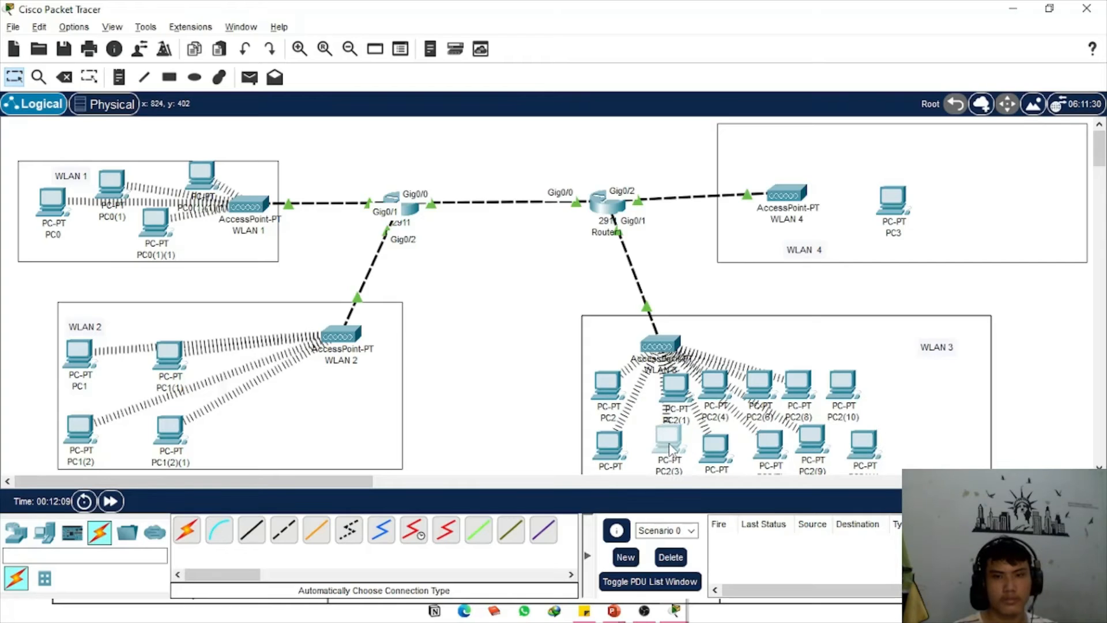
{"action": "left_click_drag", "start_coordinate": [681, 396], "coordinate": [666, 395]}
Renew PC2(1)'s address by switching its IP configuration to Static and back to DHCP
{"action": "left_click", "coordinate": [667, 389]}
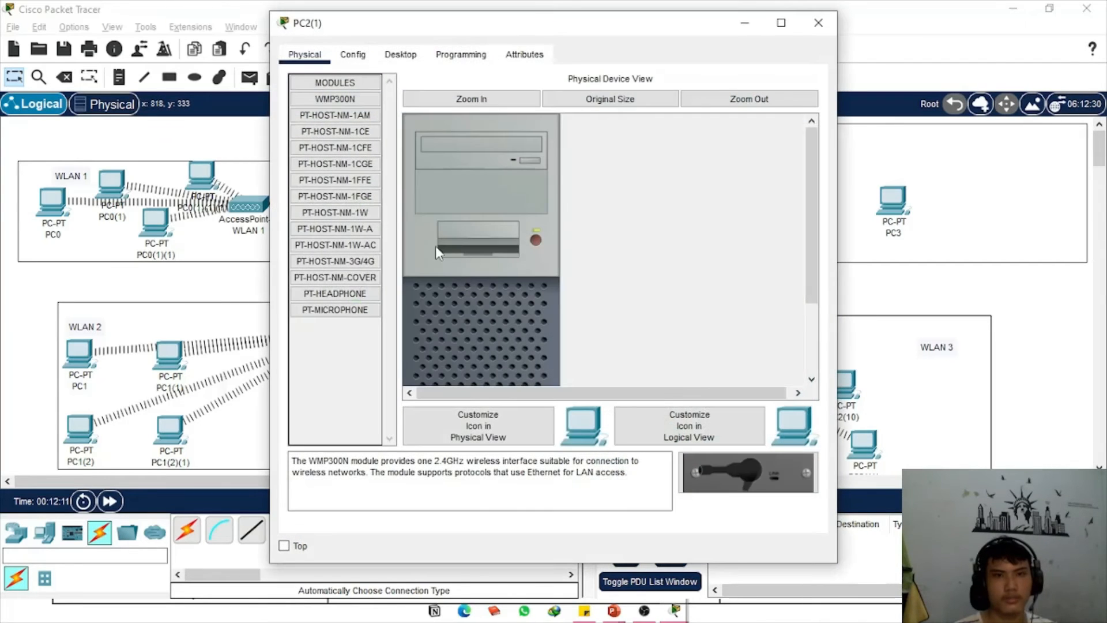
{"action": "left_click", "coordinate": [410, 60]}
{"action": "left_click", "coordinate": [333, 142]}
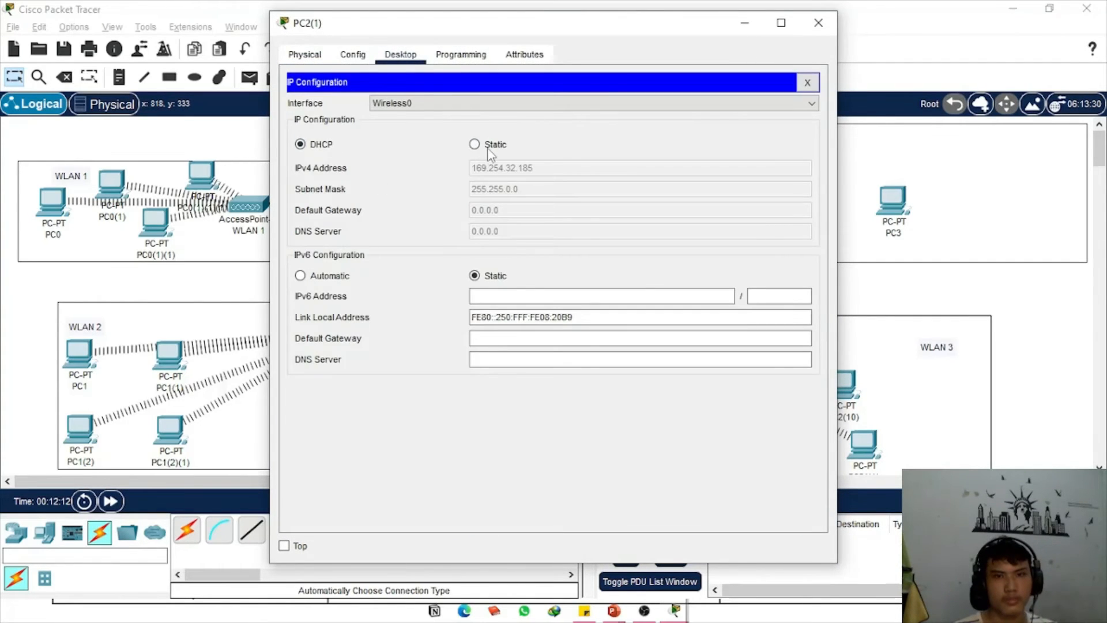
{"action": "left_click", "coordinate": [488, 151]}
{"action": "left_click", "coordinate": [316, 145]}
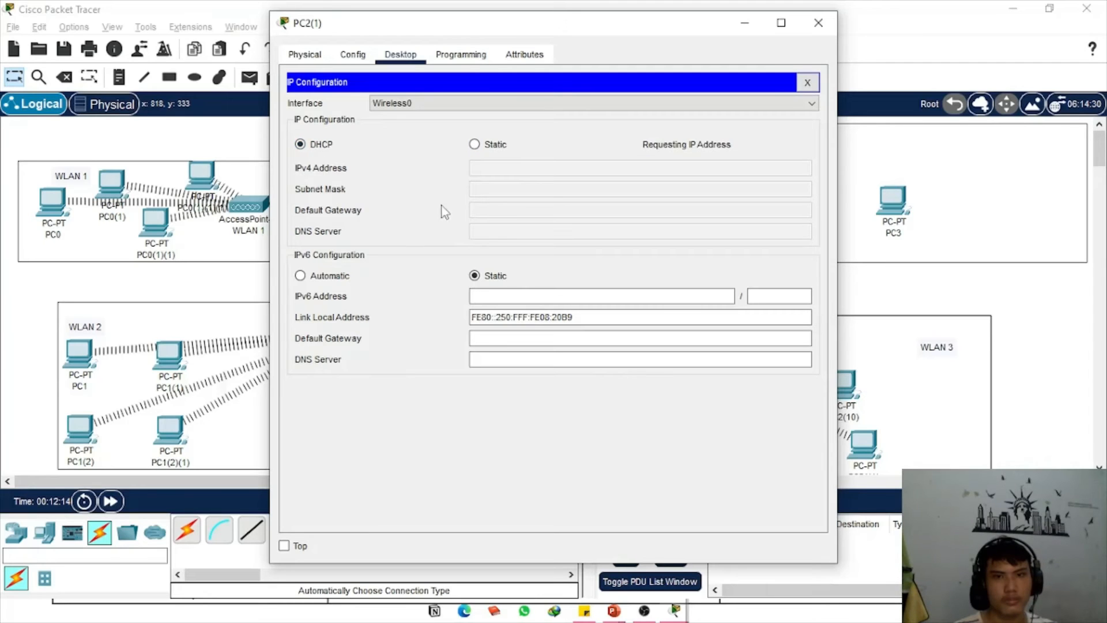
{"action": "key", "text": "alt+space"}
{"action": "key", "text": "c"}
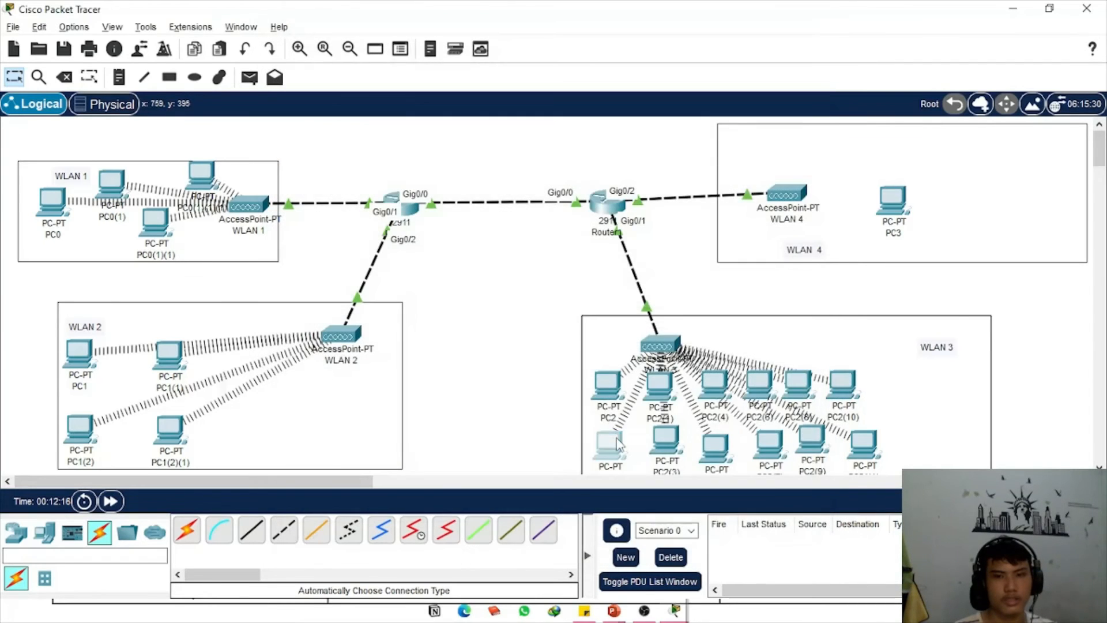
Request a DHCP address for PC2(2) in its IP configuration
{"action": "left_click", "coordinate": [616, 442]}
{"action": "key", "text": "alt+space"}
{"action": "key", "text": "Escape"}
{"action": "left_click", "coordinate": [400, 54]}
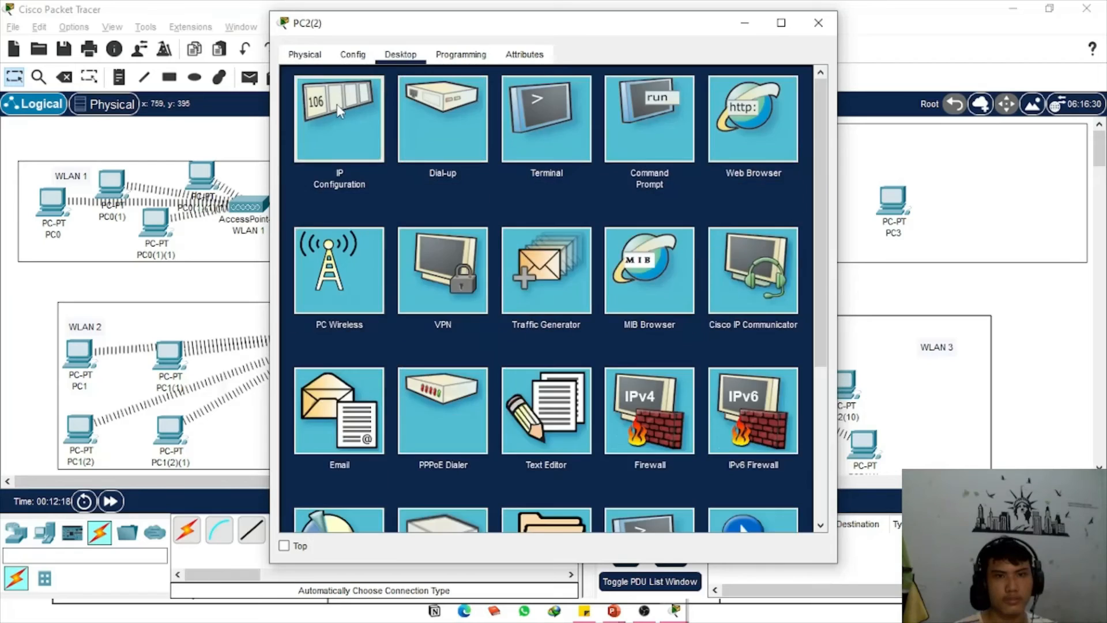
{"action": "left_click", "coordinate": [337, 104]}
{"action": "key", "text": "alt+space"}
{"action": "key", "text": "Escape"}
{"action": "left_click", "coordinate": [317, 145]}
{"action": "key", "text": "alt+space"}
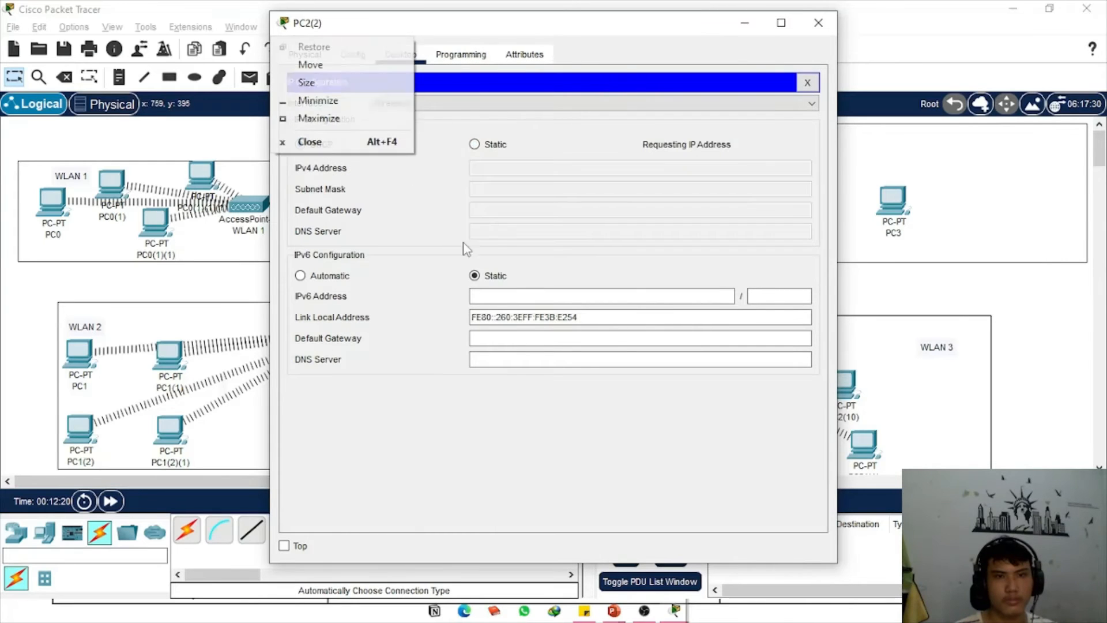
Request a DHCP address for PC2(3) in its IP configuration
{"action": "key", "text": "c"}
{"action": "left_click", "coordinate": [669, 446]}
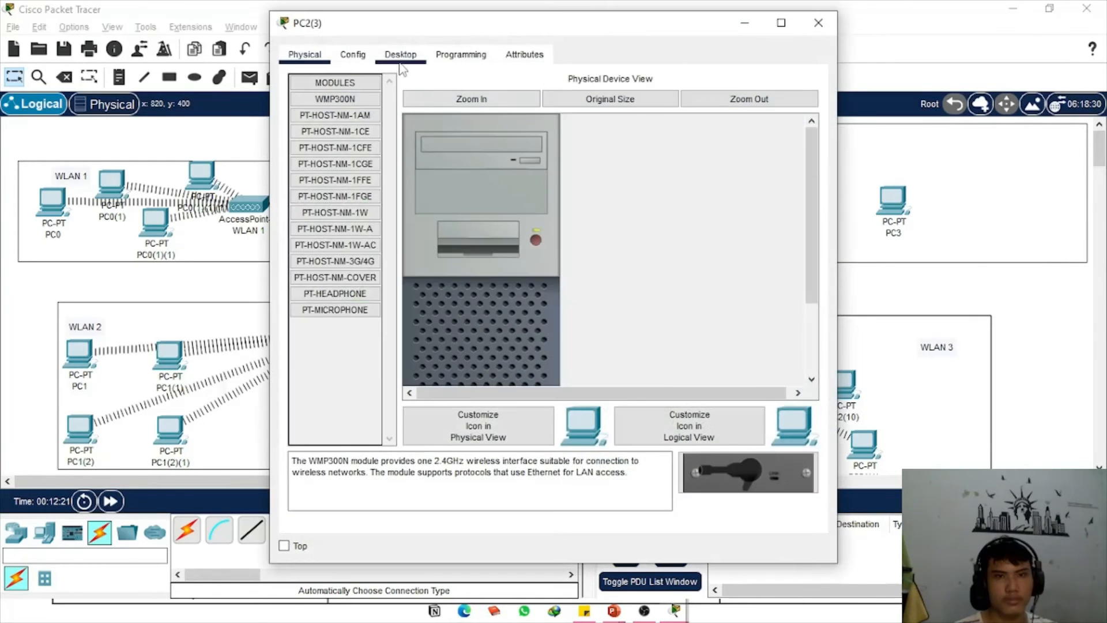
{"action": "left_click", "coordinate": [401, 58]}
{"action": "left_click", "coordinate": [351, 98]}
{"action": "left_click", "coordinate": [326, 145]}
{"action": "key", "text": "alt+space"}
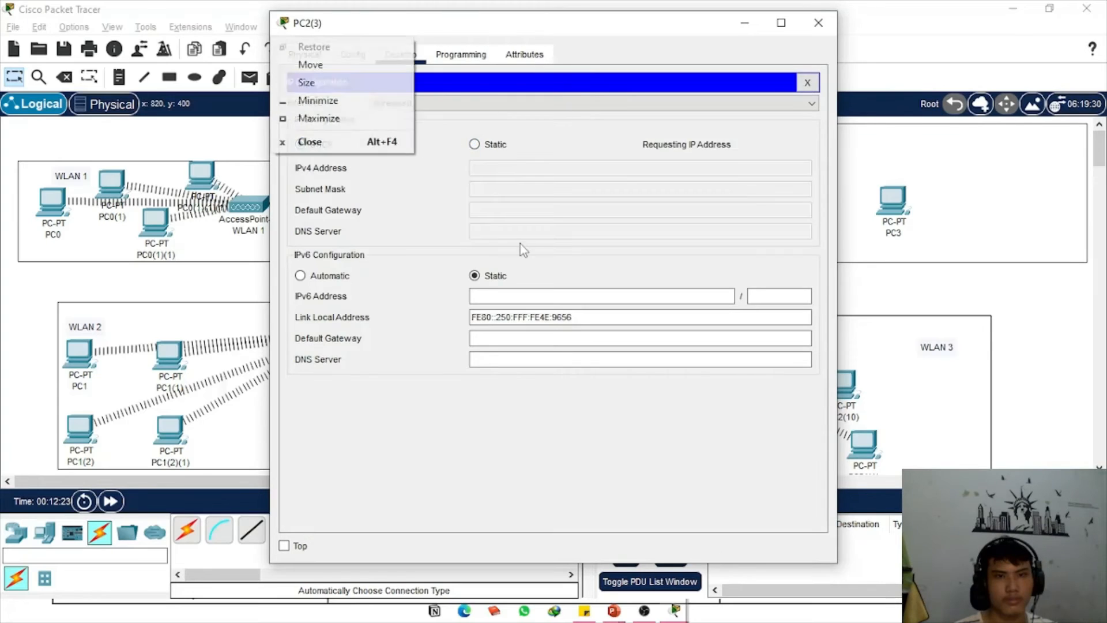
{"action": "key", "text": "c"}
Check the DHCP addresses assigned to PC2(2) and PC2(3) in their IP configurations
{"action": "left_click", "coordinate": [614, 440]}
{"action": "left_click", "coordinate": [366, 133]}
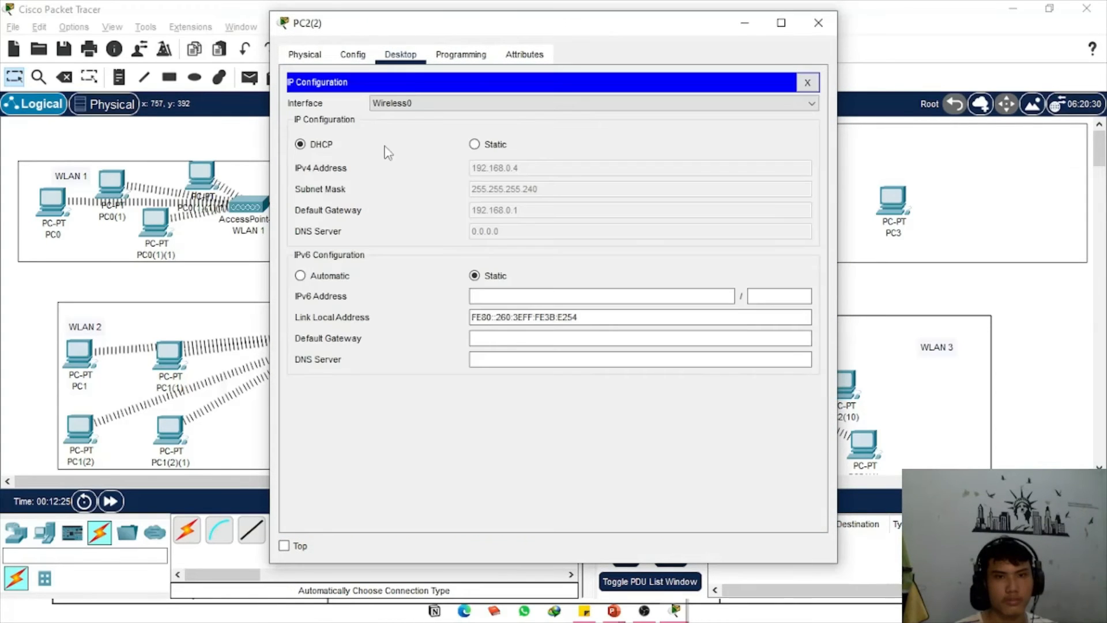
{"action": "key", "text": "alt+space"}
{"action": "key", "text": "c"}
{"action": "left_click", "coordinate": [669, 445]}
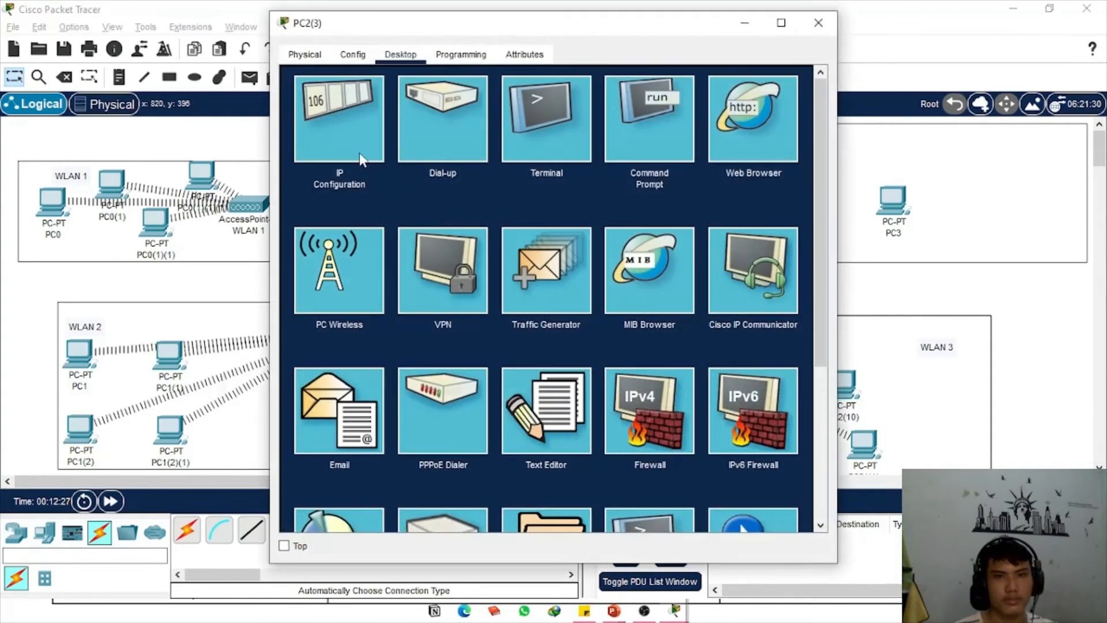
{"action": "left_click", "coordinate": [359, 153]}
{"action": "key", "text": "alt+space"}
{"action": "key", "text": "c"}
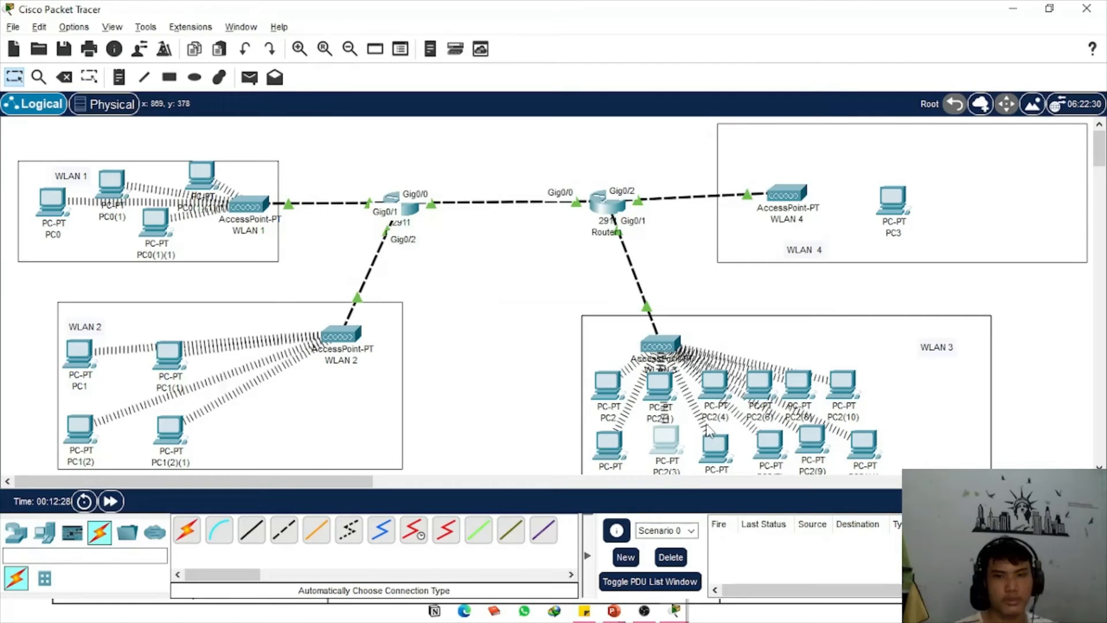
Renew PC2(4)'s address by switching its IP configuration to Static and back to DHCP
{"action": "left_click", "coordinate": [715, 383]}
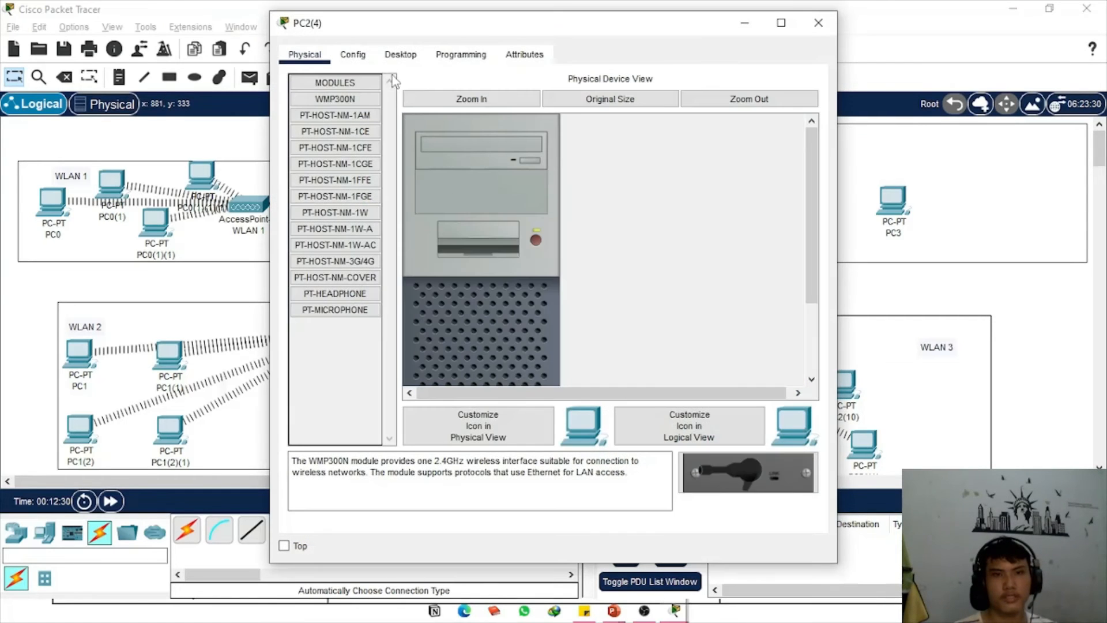
{"action": "left_click", "coordinate": [400, 54]}
{"action": "left_click", "coordinate": [349, 111]}
{"action": "left_click", "coordinate": [486, 148]}
{"action": "left_click", "coordinate": [302, 145]}
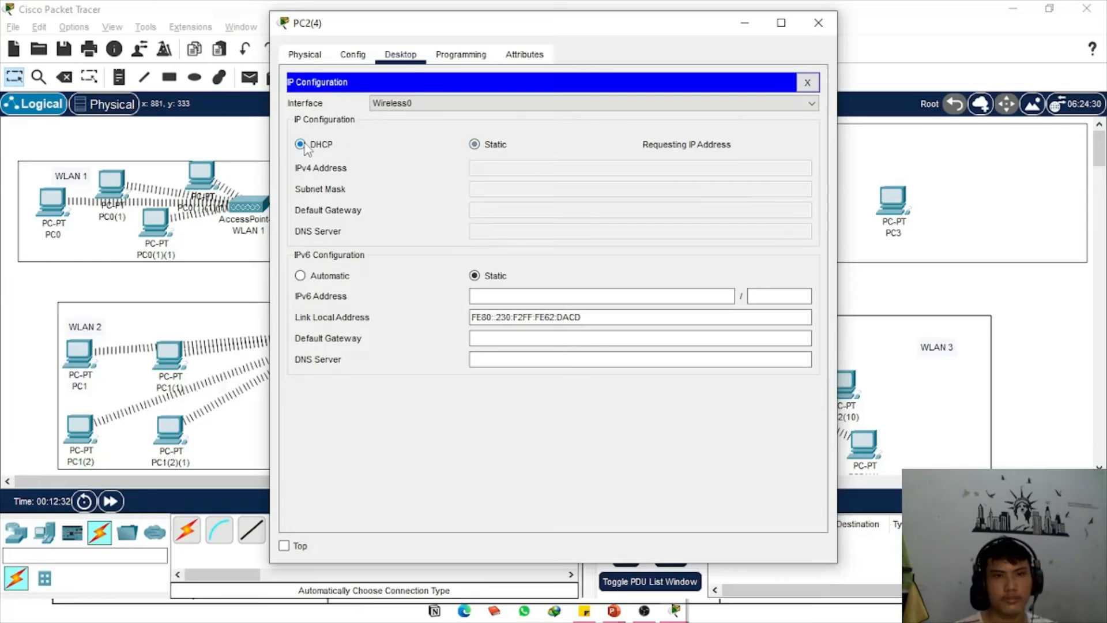
{"action": "key", "text": "alt+space"}
{"action": "key", "text": "Escape"}
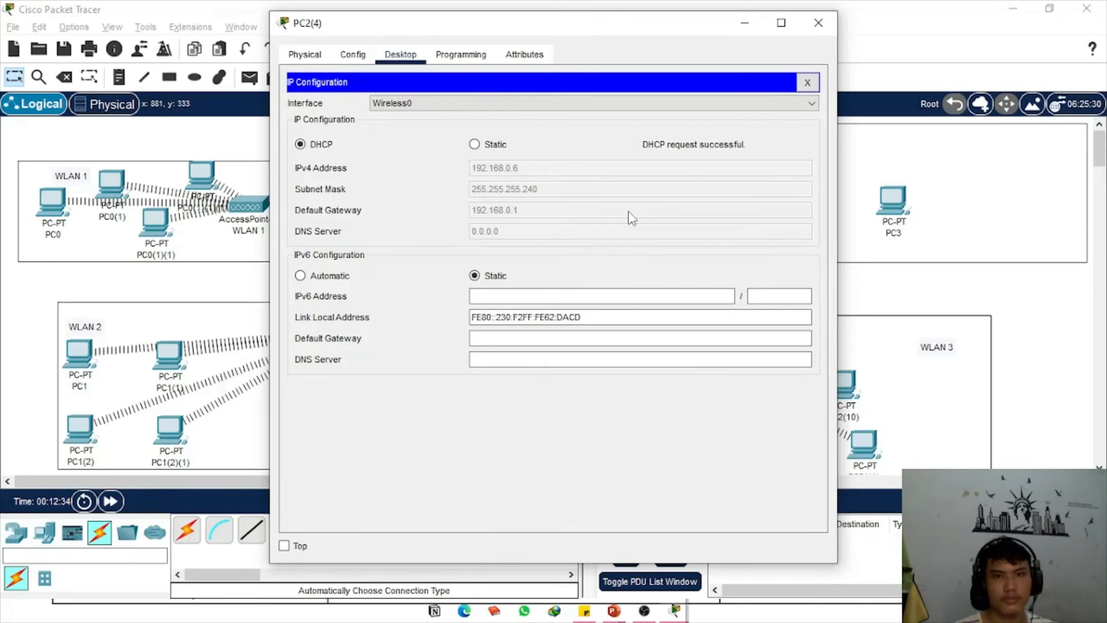
{"action": "key", "text": "alt+space"}
{"action": "key", "text": "c"}
Request a new DHCP address for PC2(5) on its Wireless0 interface
{"action": "left_click", "coordinate": [727, 446]}
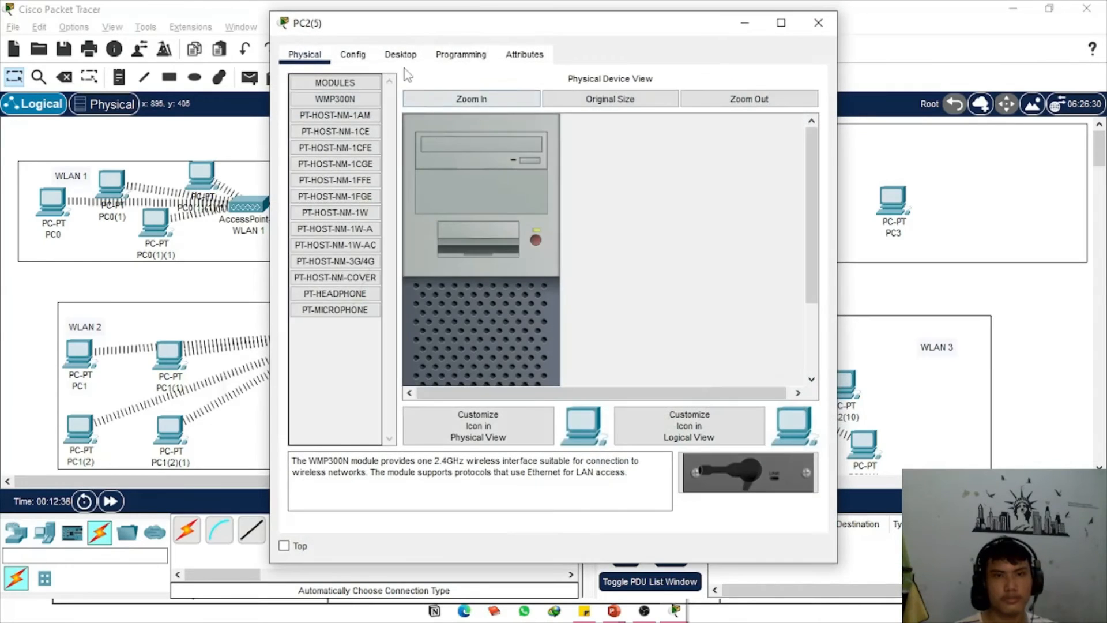
{"action": "left_click", "coordinate": [401, 55]}
{"action": "left_click", "coordinate": [346, 115]}
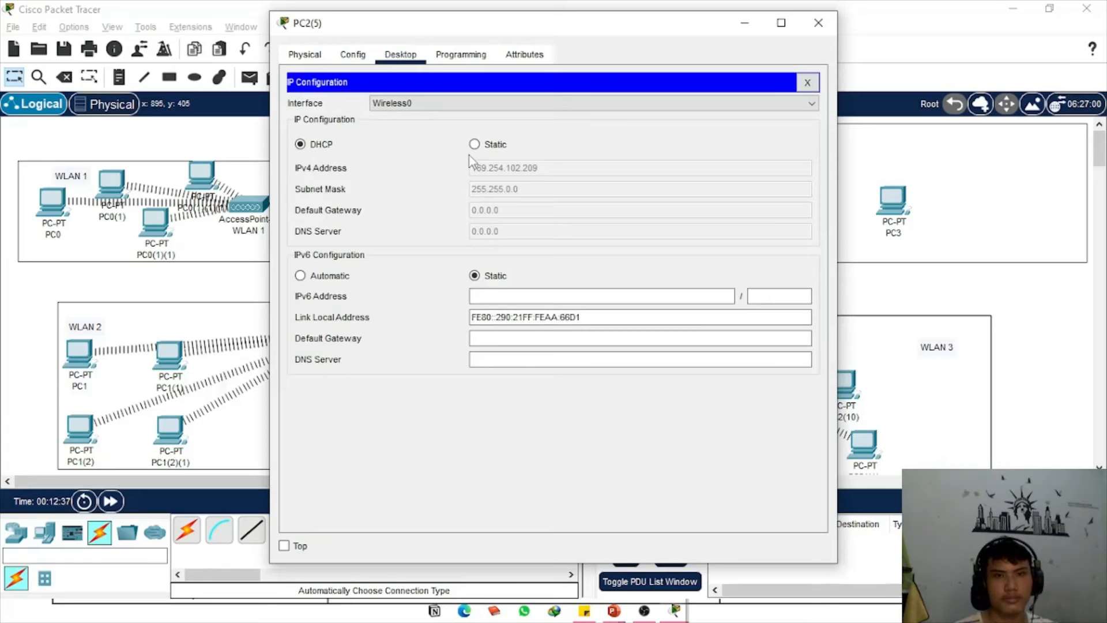
{"action": "left_click", "coordinate": [300, 144]}
{"action": "key", "text": "alt+space"}
{"action": "key", "text": "c"}
Renew PC2(6)'s address by switching its IP configuration to Static and back to DHCP
{"action": "left_click", "coordinate": [758, 385]}
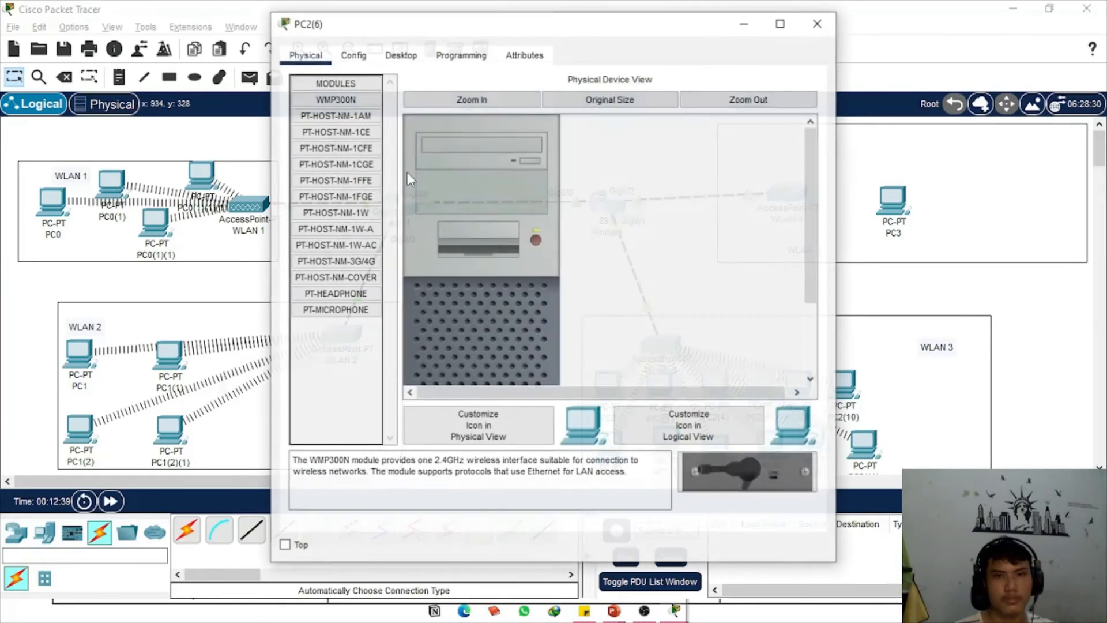
{"action": "left_click", "coordinate": [401, 56]}
{"action": "left_click", "coordinate": [335, 103]}
{"action": "left_click", "coordinate": [472, 145]}
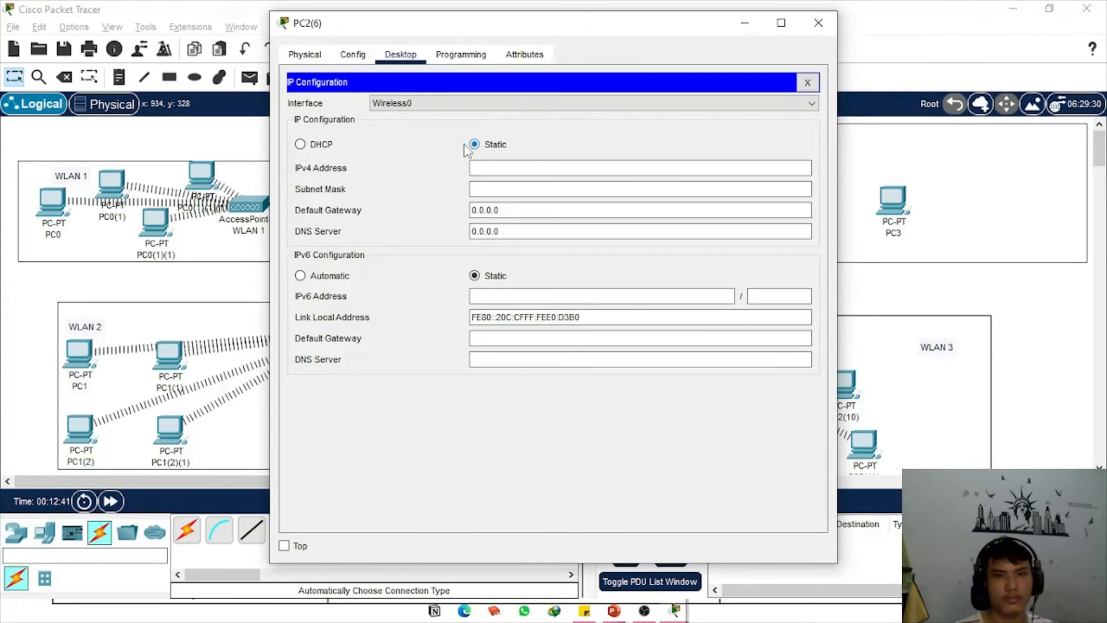
{"action": "left_click", "coordinate": [301, 144]}
{"action": "key", "text": "alt+space"}
{"action": "key", "text": "c"}
Renew PC2(7)'s address by switching its IP configuration to Static and back to DHCP
{"action": "left_click", "coordinate": [772, 447]}
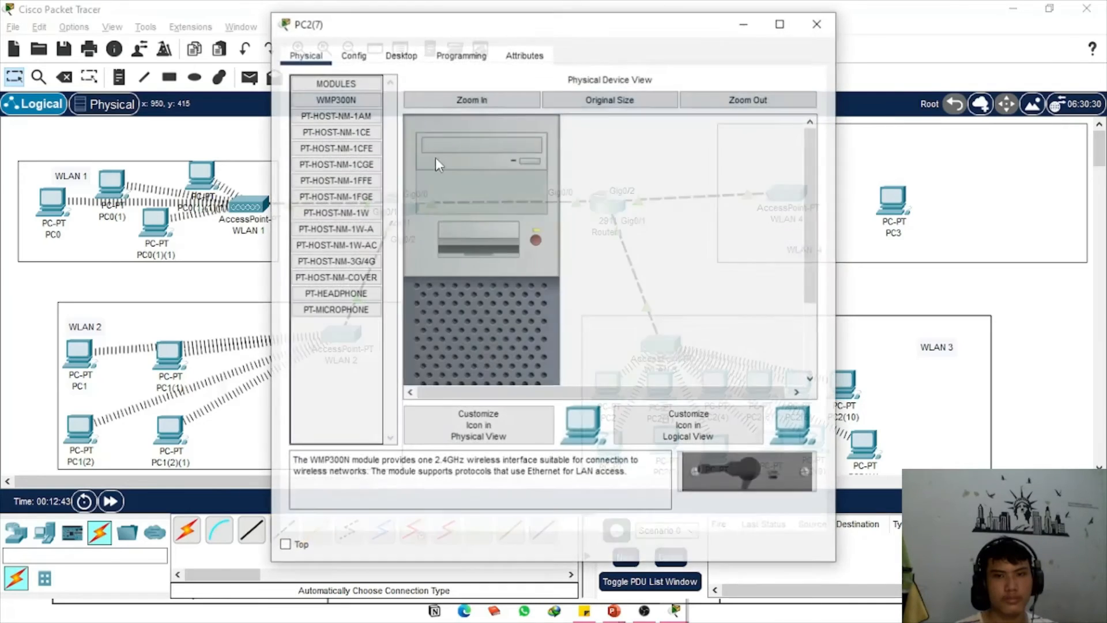
{"action": "left_click", "coordinate": [402, 56]}
{"action": "left_click", "coordinate": [331, 109]}
{"action": "left_click", "coordinate": [474, 145]}
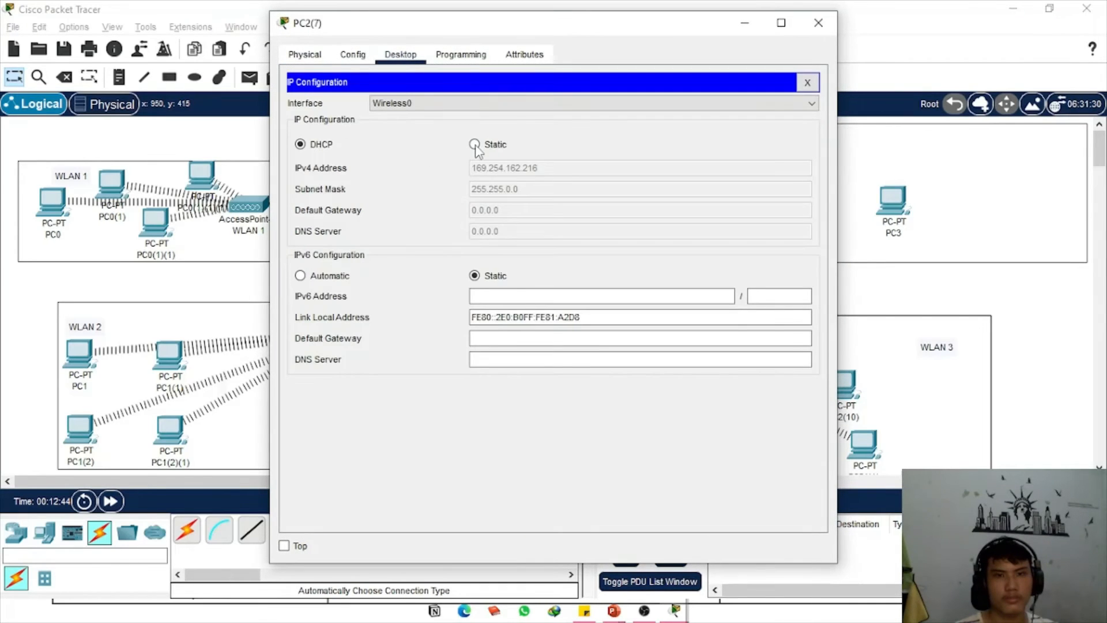
{"action": "left_click", "coordinate": [318, 145]}
{"action": "key", "text": "alt+space"}
{"action": "key", "text": "c"}
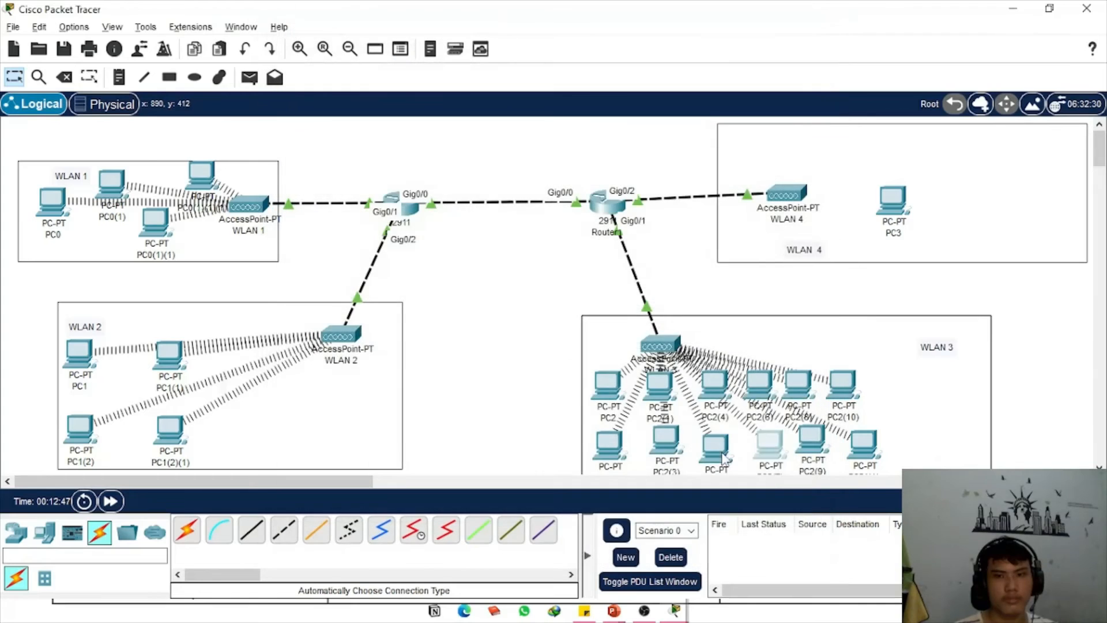
Check the DHCP addresses assigned to PC2(5), PC2(6) and PC2(7) in their IP configurations
{"action": "left_click", "coordinate": [764, 441]}
{"action": "left_click", "coordinate": [369, 121]}
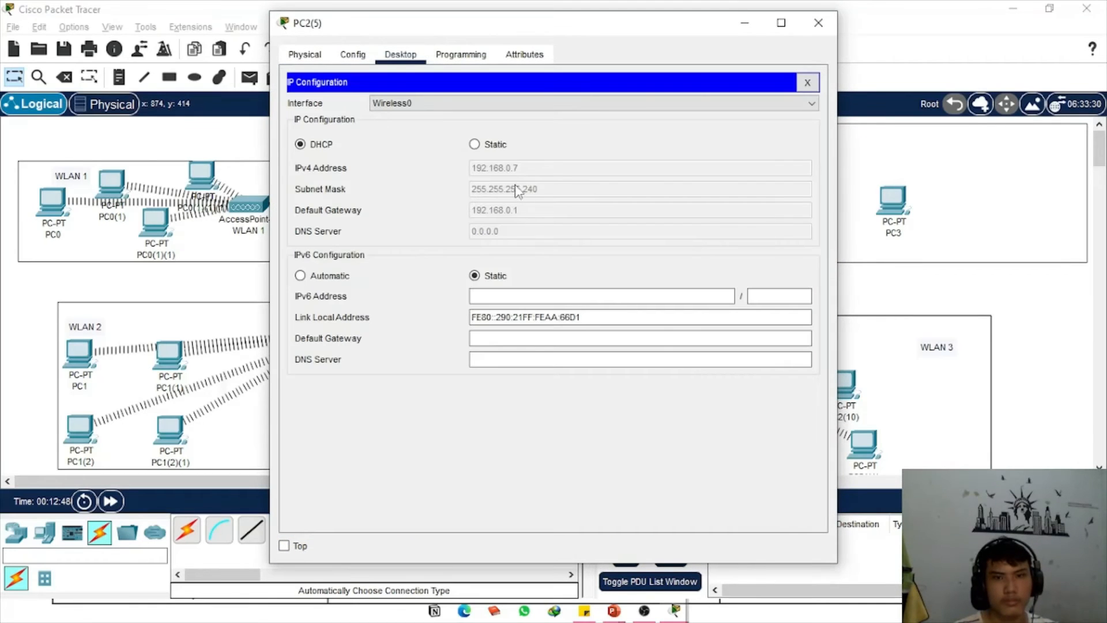
{"action": "key", "text": "alt+space"}
{"action": "key", "text": "c"}
{"action": "left_click", "coordinate": [715, 446]}
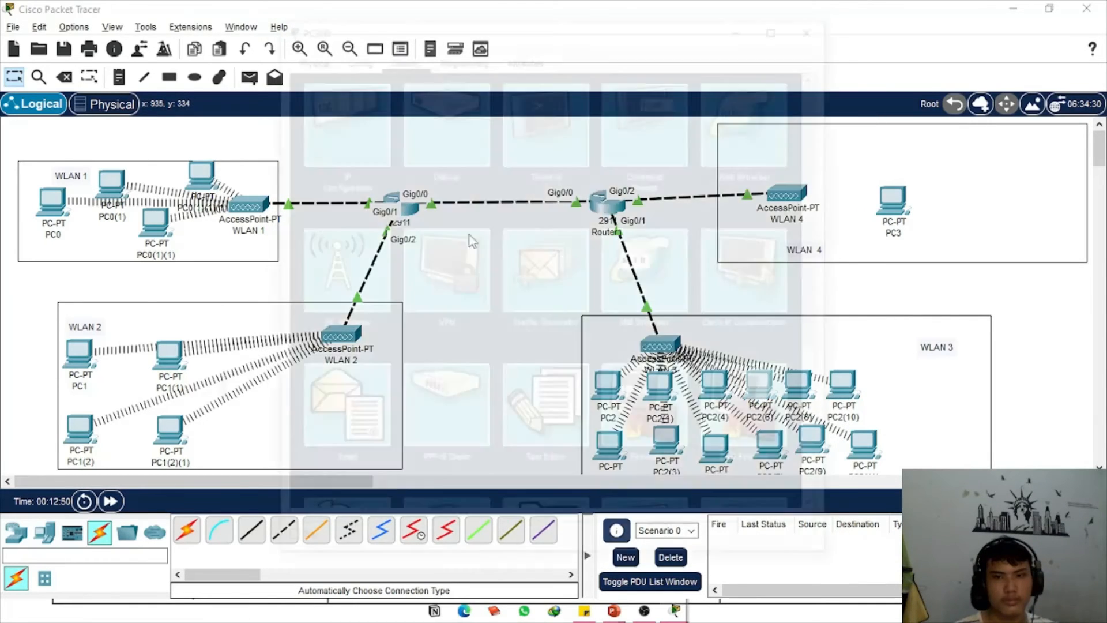
{"action": "left_click", "coordinate": [330, 123]}
{"action": "key", "text": "alt+space"}
{"action": "key", "text": "c"}
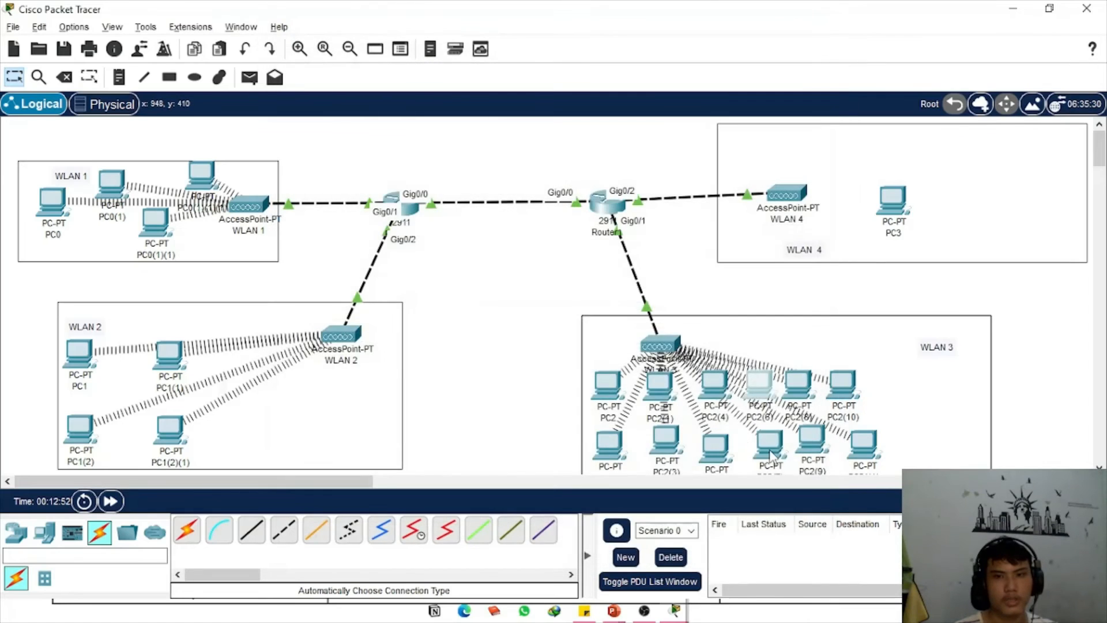
{"action": "left_click", "coordinate": [767, 444]}
{"action": "left_click", "coordinate": [308, 111]}
{"action": "key", "text": "alt+space"}
{"action": "key", "text": "c"}
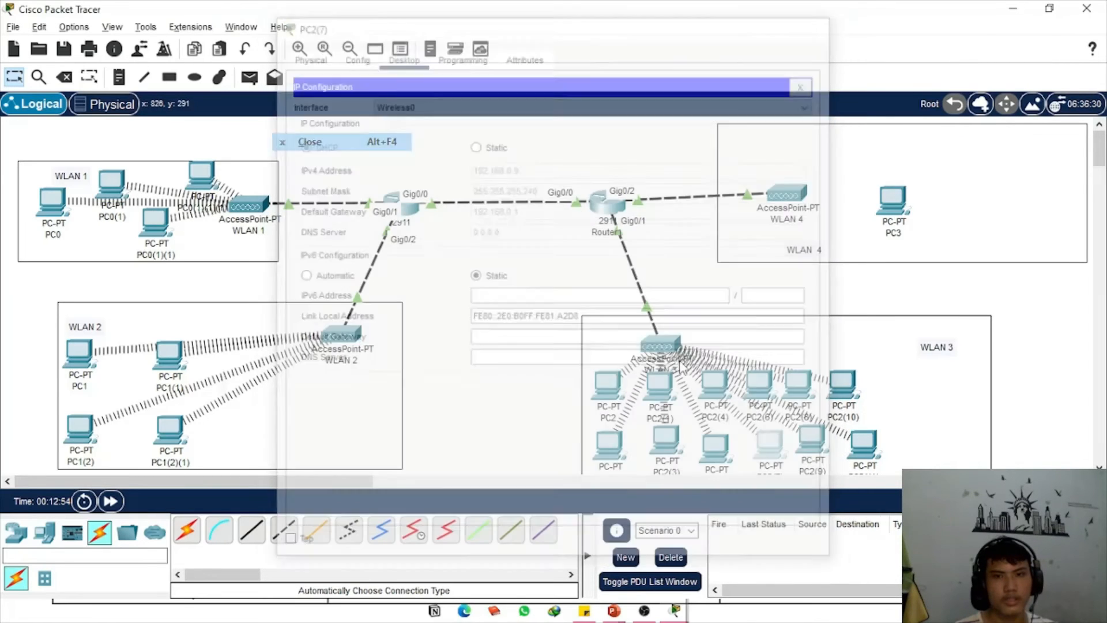
Renew PC2(8)'s address by switching its IP configuration to Static and back to DHCP
{"action": "left_click", "coordinate": [800, 387]}
{"action": "left_click", "coordinate": [396, 58]}
{"action": "left_click", "coordinate": [352, 123]}
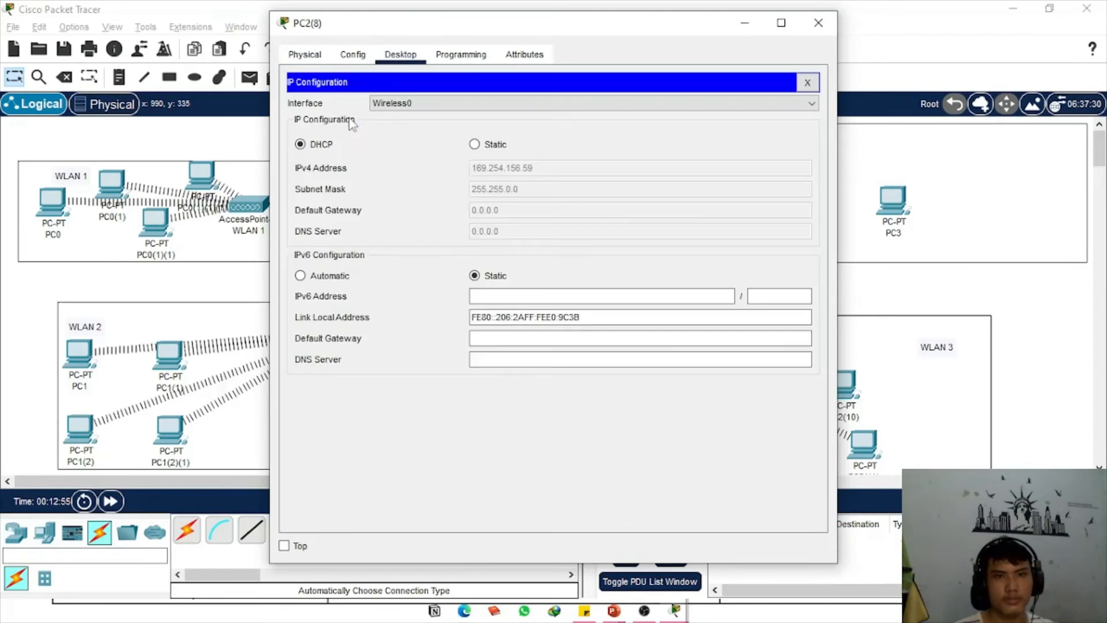
{"action": "left_click", "coordinate": [486, 148]}
{"action": "left_click", "coordinate": [346, 145]}
{"action": "key", "text": "alt+space"}
{"action": "key", "text": "c"}
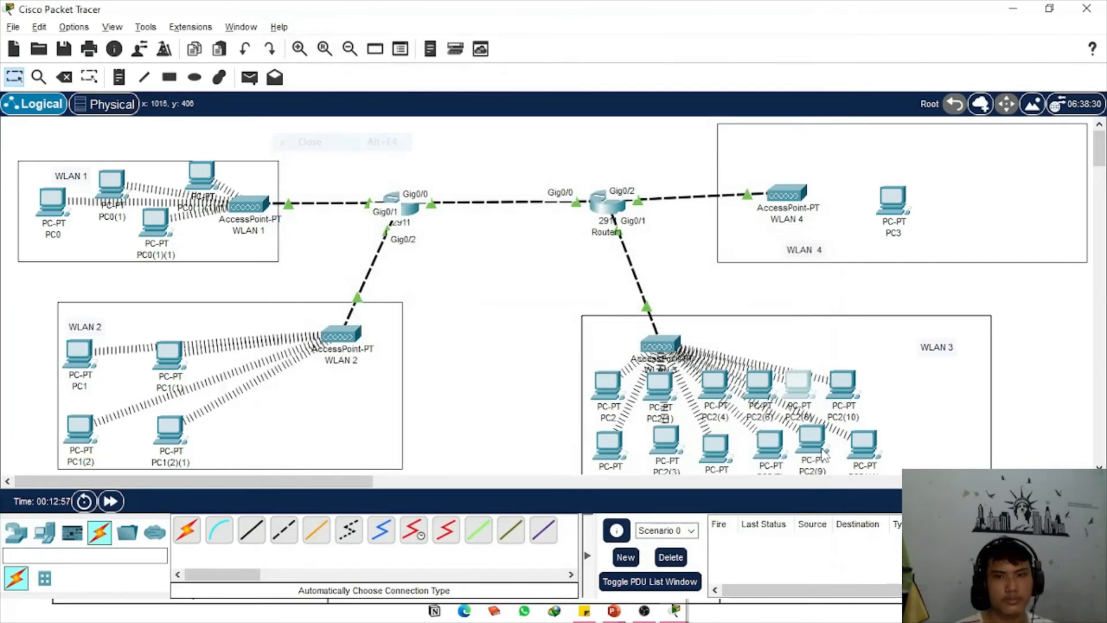
Renew PC2(9)'s address by switching its IP configuration to Static and back to DHCP
{"action": "left_click", "coordinate": [813, 441]}
{"action": "left_click", "coordinate": [401, 56]}
{"action": "left_click", "coordinate": [378, 128]}
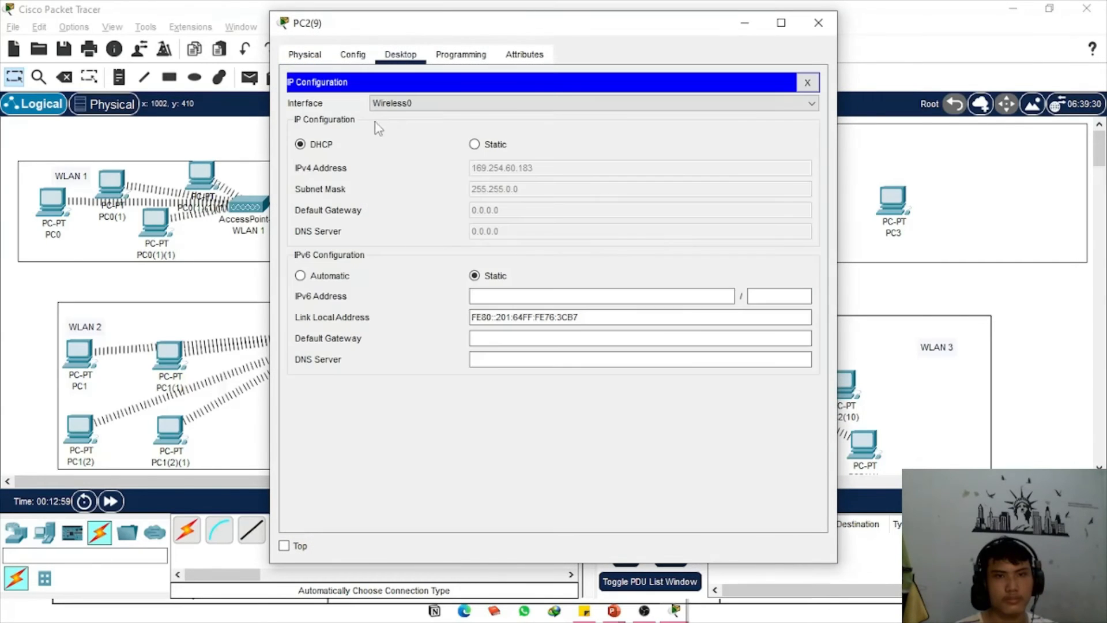
{"action": "left_click", "coordinate": [489, 143]}
{"action": "left_click", "coordinate": [318, 145]}
{"action": "key", "text": "alt+space"}
{"action": "key", "text": "c"}
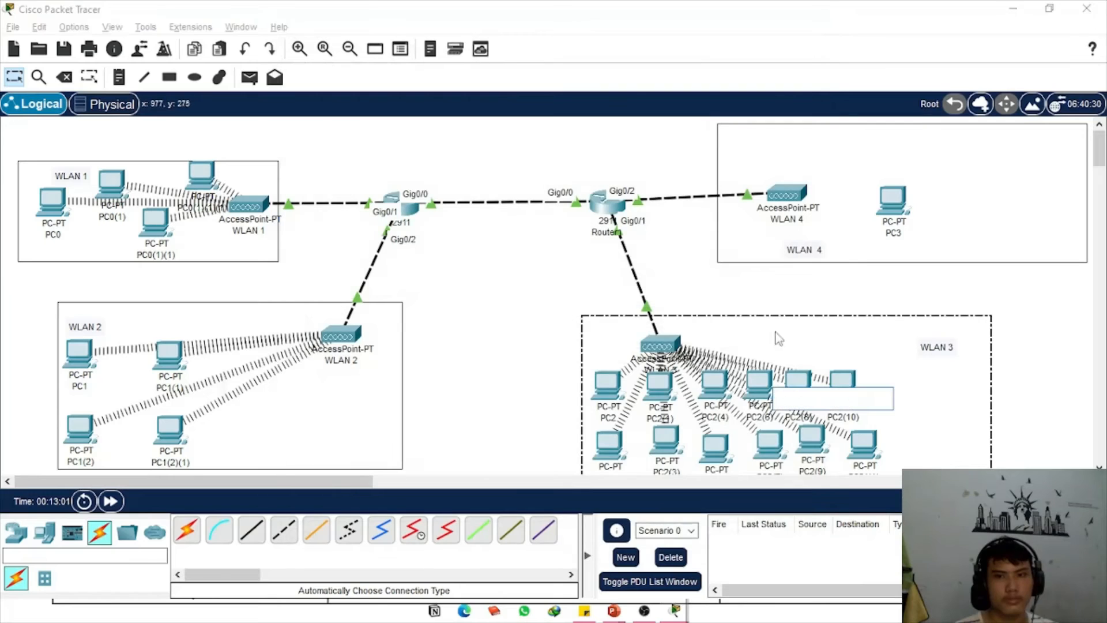
Renew PC2(10)'s address by switching its IP configuration to Static and back to DHCP
{"action": "left_click", "coordinate": [842, 382]}
{"action": "left_click", "coordinate": [401, 55]}
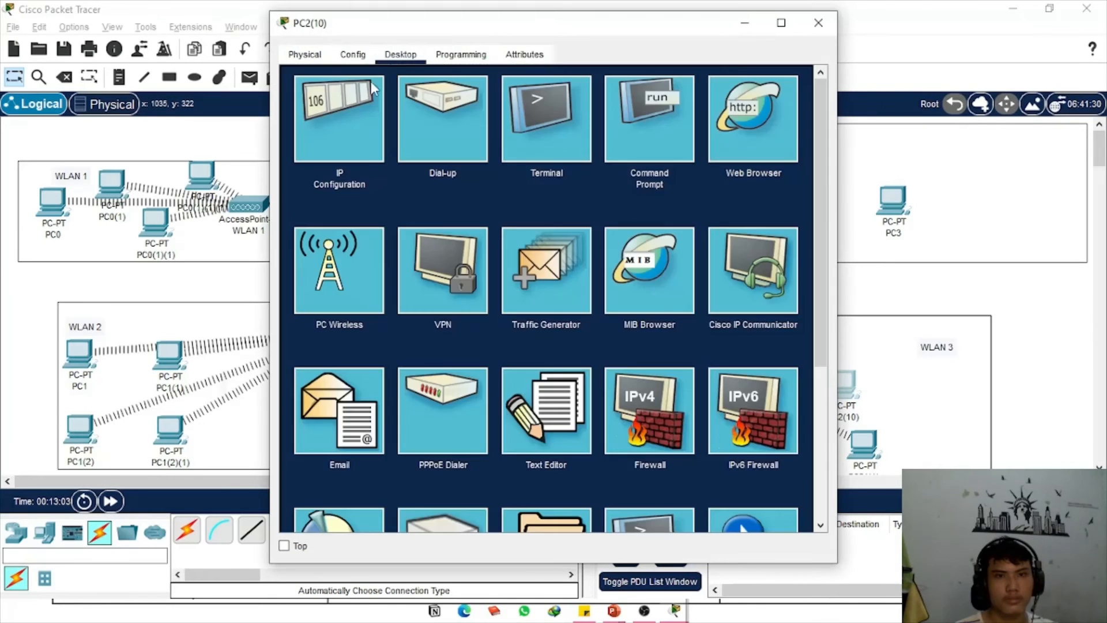
{"action": "left_click", "coordinate": [346, 115]}
{"action": "left_click", "coordinate": [489, 144]}
{"action": "left_click", "coordinate": [318, 146]}
{"action": "key", "text": "alt+space"}
{"action": "key", "text": "c"}
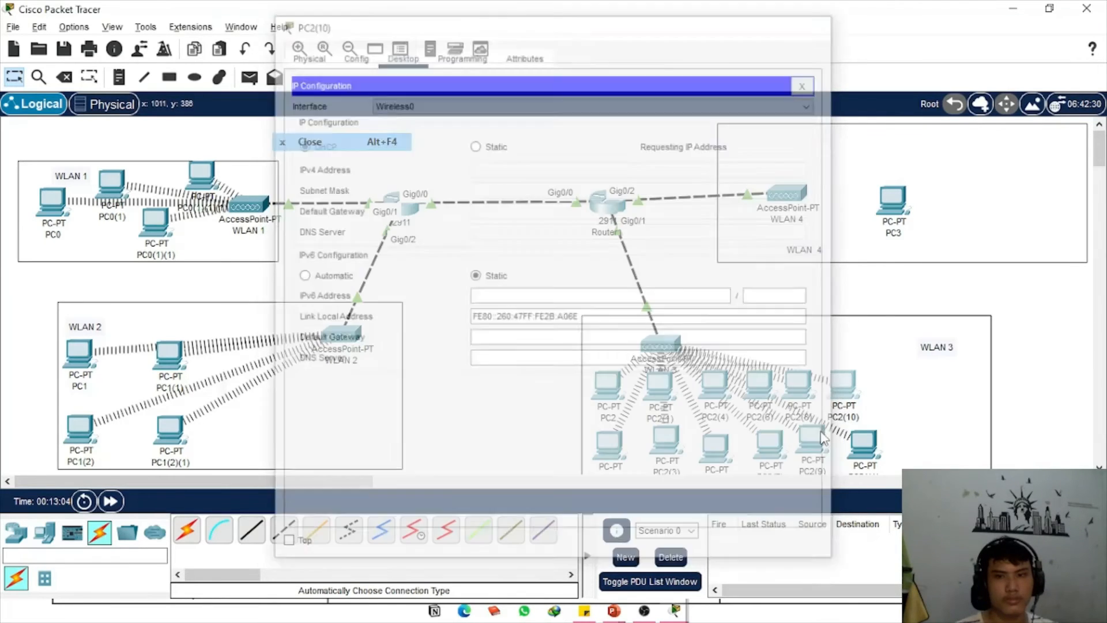
Renew PC2(11)'s address by switching its IP configuration to Static and back to DHCP
{"action": "left_click", "coordinate": [863, 443]}
{"action": "left_click", "coordinate": [401, 55]}
{"action": "left_click", "coordinate": [346, 113]}
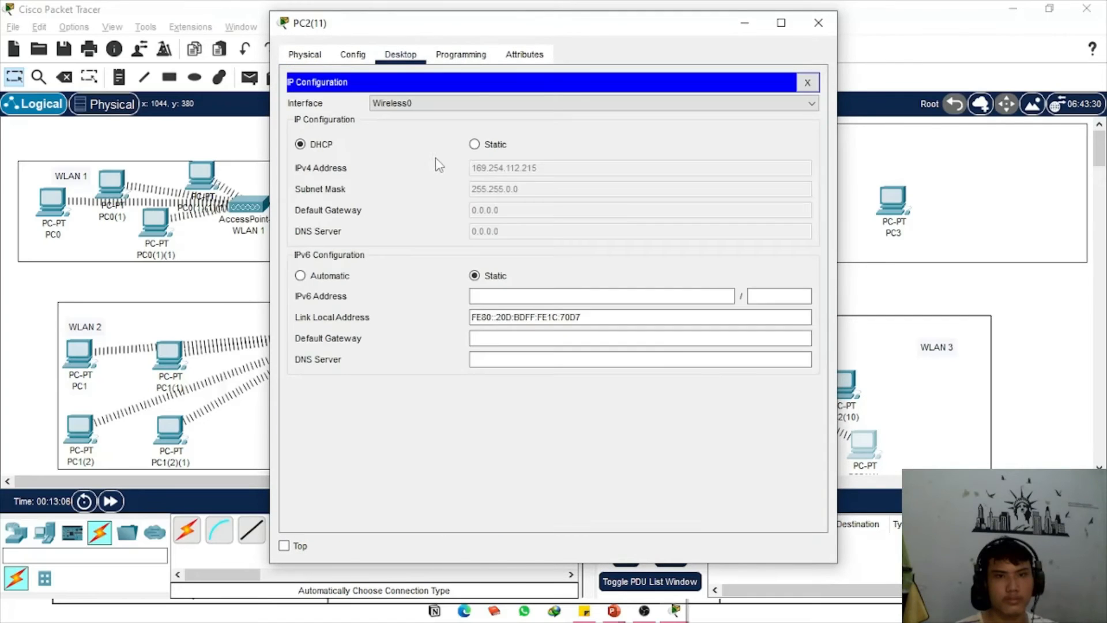
{"action": "left_click", "coordinate": [489, 145]}
{"action": "left_click", "coordinate": [301, 144]}
{"action": "key", "text": "alt+space"}
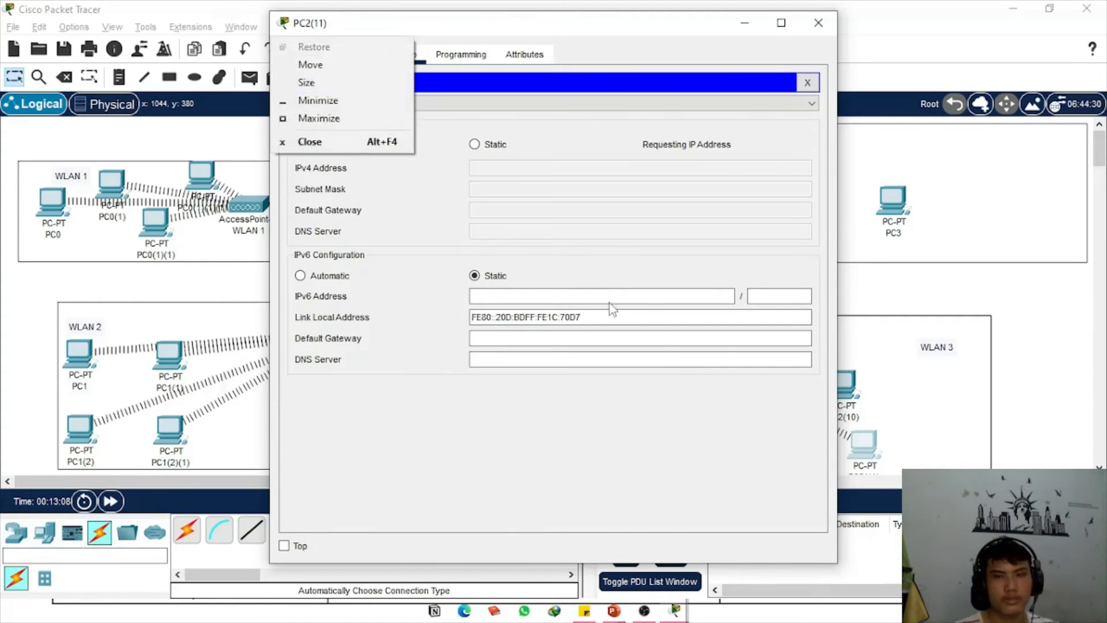
{"action": "key", "text": "c"}
Check the DHCP addresses assigned to PC2(8), PC2(9), PC2(10) and PC2(11) in their IP configurations
{"action": "left_click", "coordinate": [758, 382]}
{"action": "left_click", "coordinate": [345, 124]}
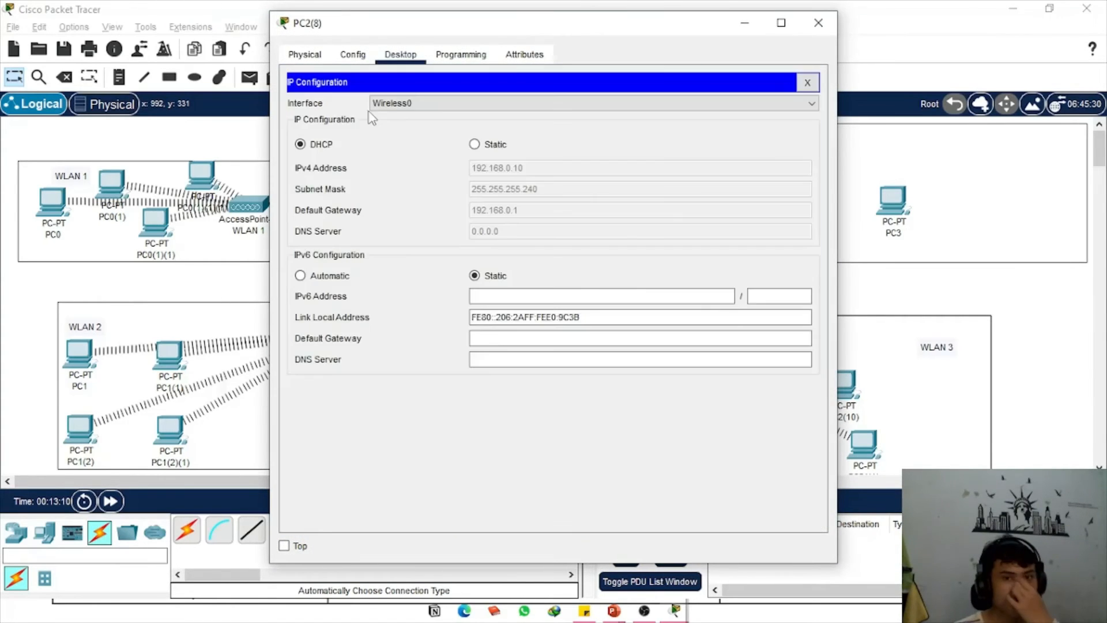
{"action": "left_click", "coordinate": [826, 26]}
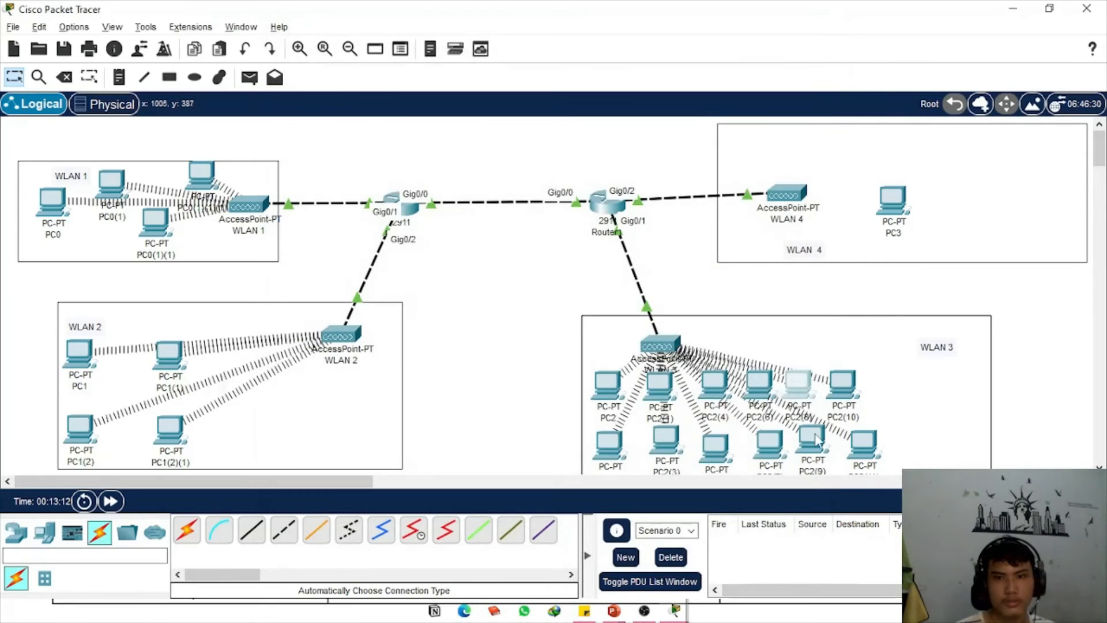
{"action": "left_click", "coordinate": [812, 443]}
{"action": "left_click", "coordinate": [348, 118]}
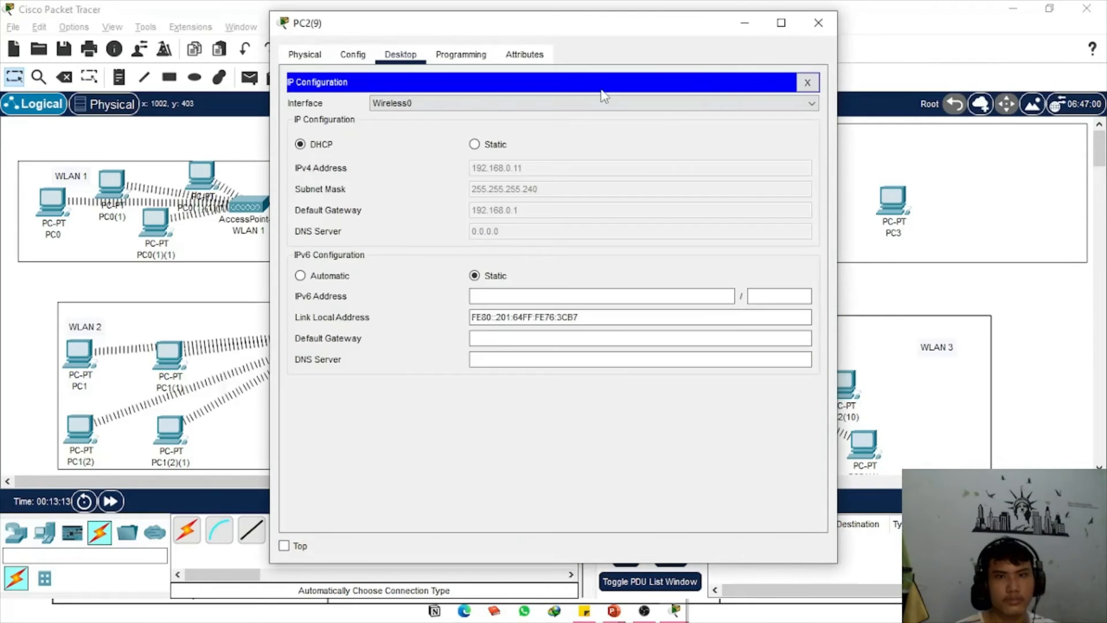
{"action": "left_click", "coordinate": [818, 26]}
{"action": "left_click", "coordinate": [846, 383]}
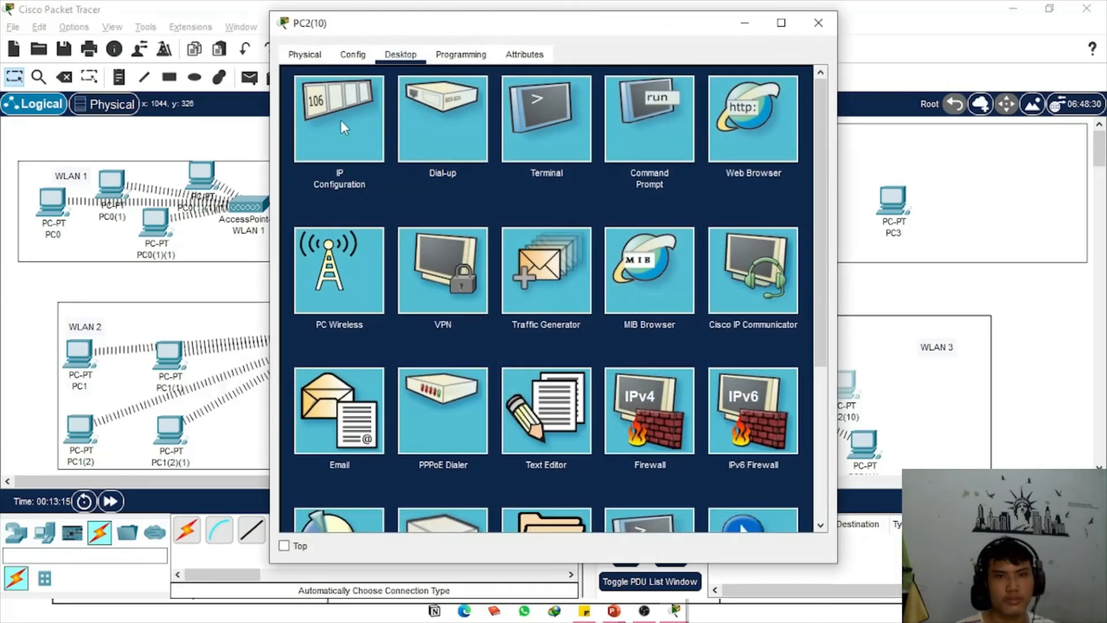
{"action": "left_click", "coordinate": [341, 120]}
{"action": "key", "text": "alt+space"}
{"action": "key", "text": "c"}
{"action": "left_click", "coordinate": [850, 441]}
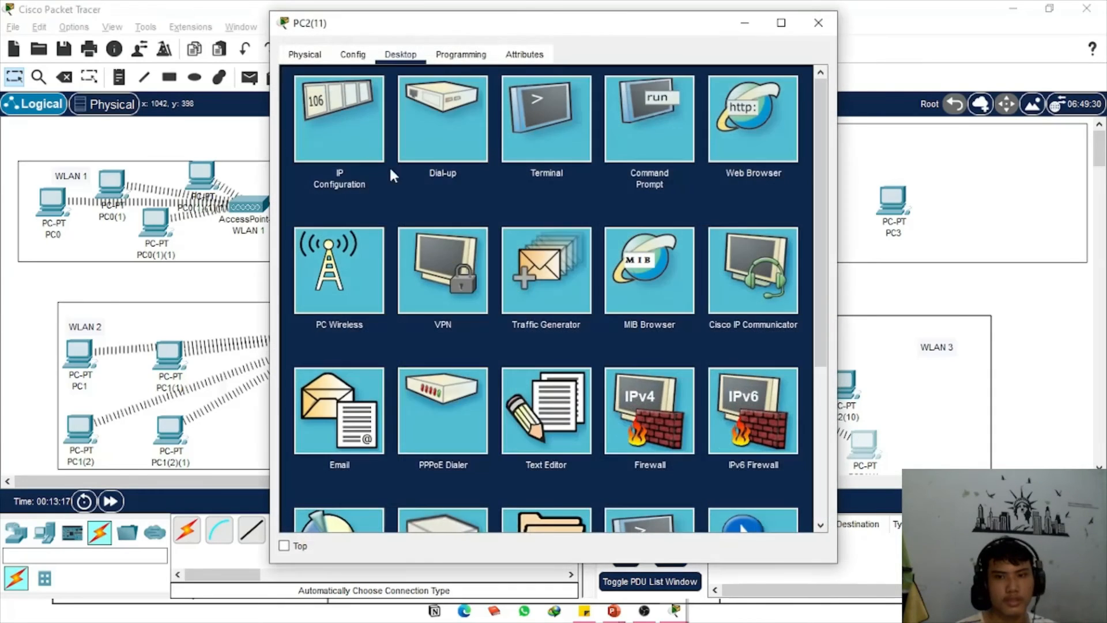
{"action": "left_click", "coordinate": [345, 124]}
{"action": "left_click", "coordinate": [819, 23]}
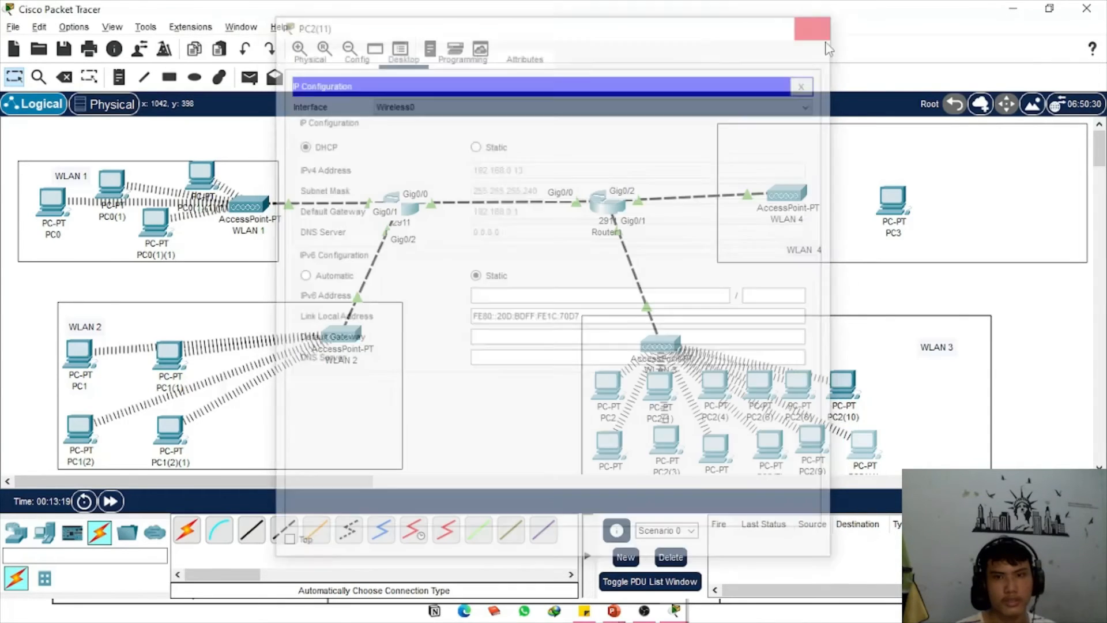
Shift PC2(11) slightly closer to PC2(9) and move the WLAN 4 access point slightly toward its router
{"action": "left_click_drag", "start_coordinate": [858, 450], "coordinate": [851, 449]}
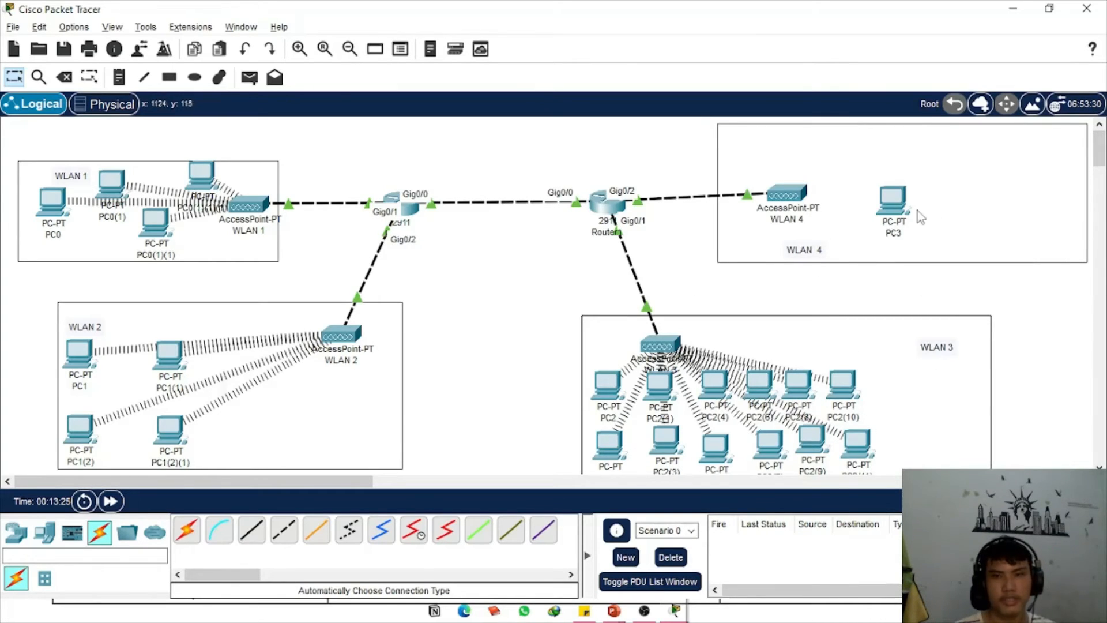
{"action": "left_click_drag", "start_coordinate": [772, 196], "coordinate": [757, 195]}
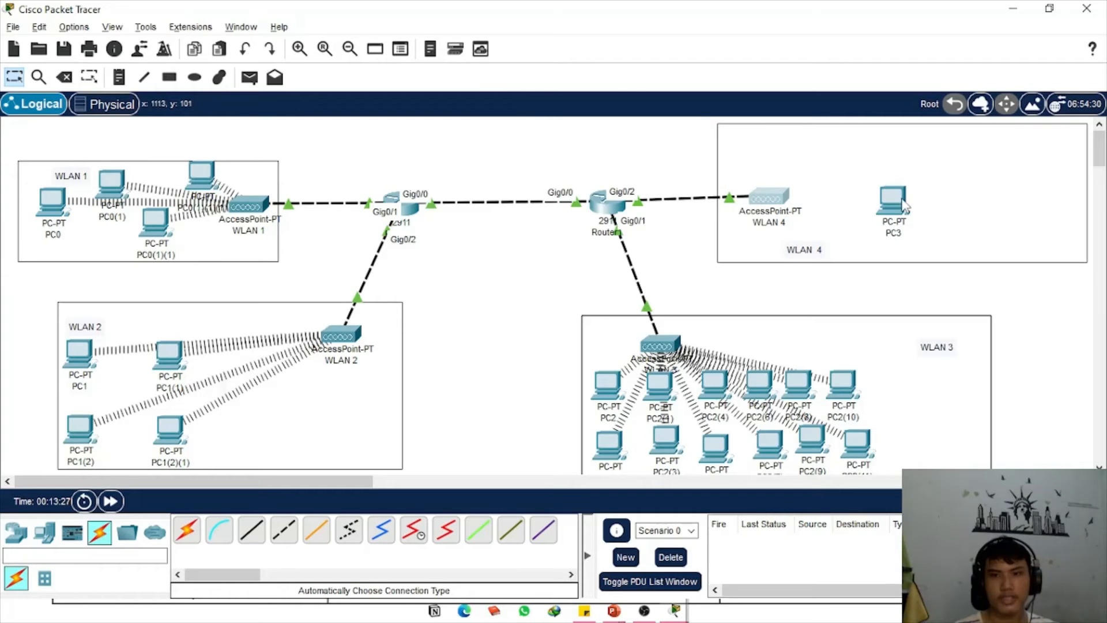
Move PC3 closer to the WLAN 4 access point and check WLAN 4's host requirement in the subnetting slide
{"action": "left_click_drag", "start_coordinate": [898, 205], "coordinate": [850, 193]}
{"action": "left_click", "coordinate": [850, 194]}
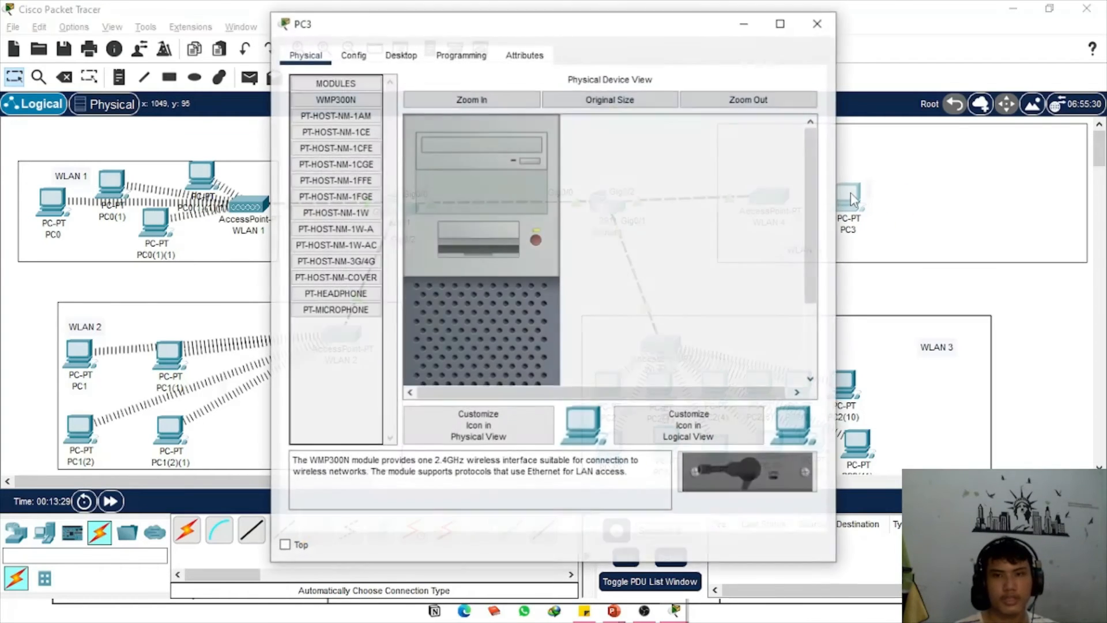
{"action": "key", "text": "alt+Tab"}
{"action": "key", "text": "alt+Tab"}
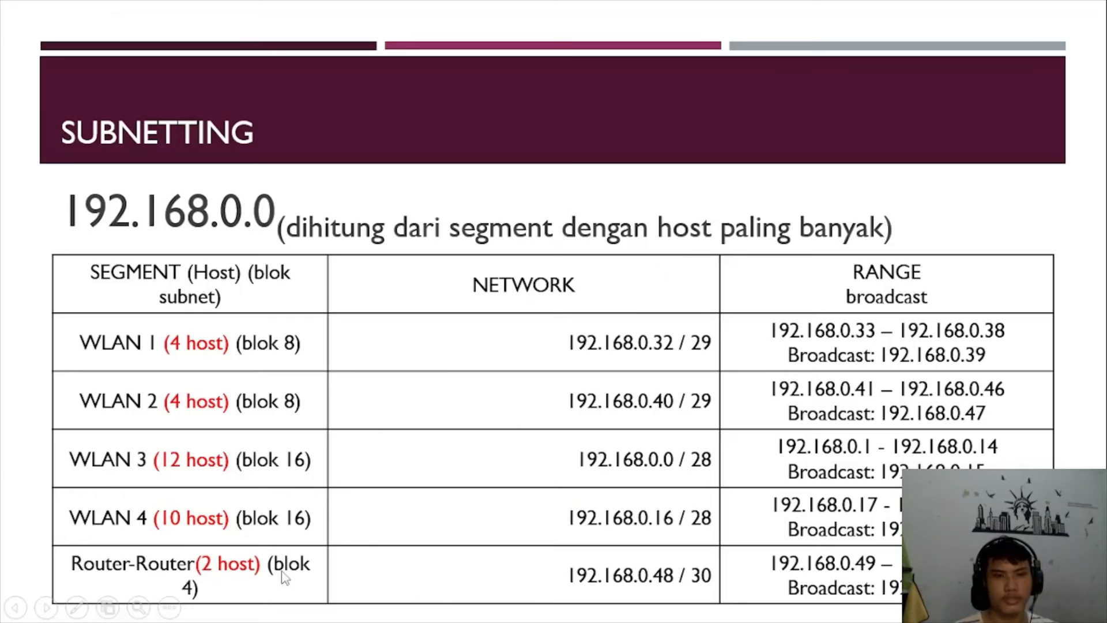
{"action": "key", "text": "alt+Tab"}
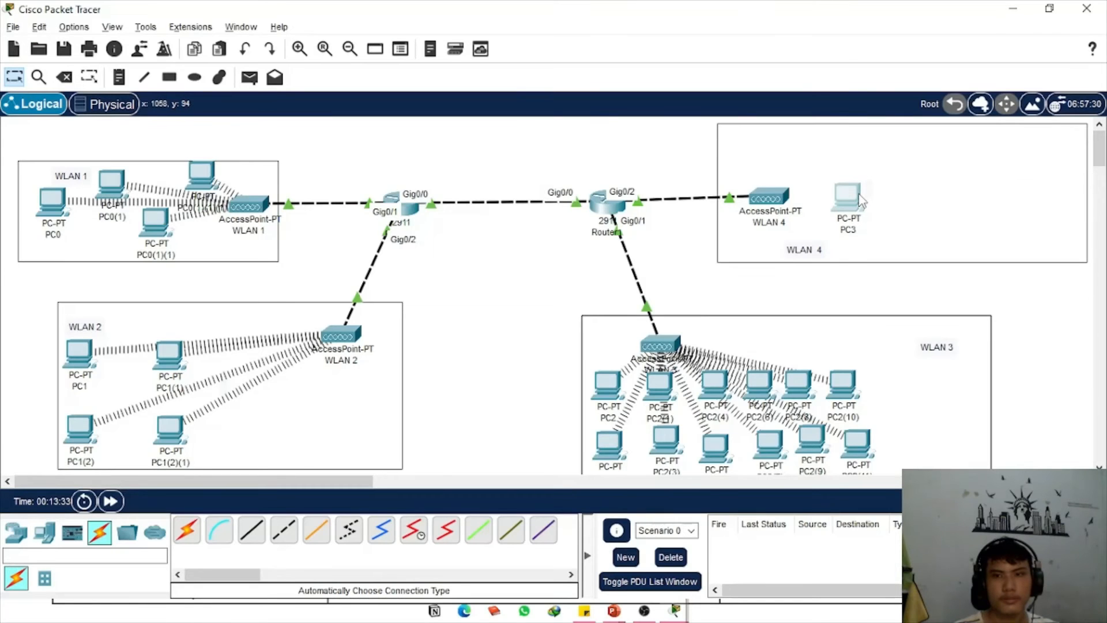
Replace PC3's installed network card with the WMP300N wireless module
{"action": "left_click", "coordinate": [859, 199]}
{"action": "scroll", "coordinate": [541, 231], "scroll_direction": "down", "scroll_amount": 3}
{"action": "left_click_drag", "start_coordinate": [489, 353], "coordinate": [366, 341]}
{"action": "left_click_drag", "start_coordinate": [348, 102], "coordinate": [484, 353]}
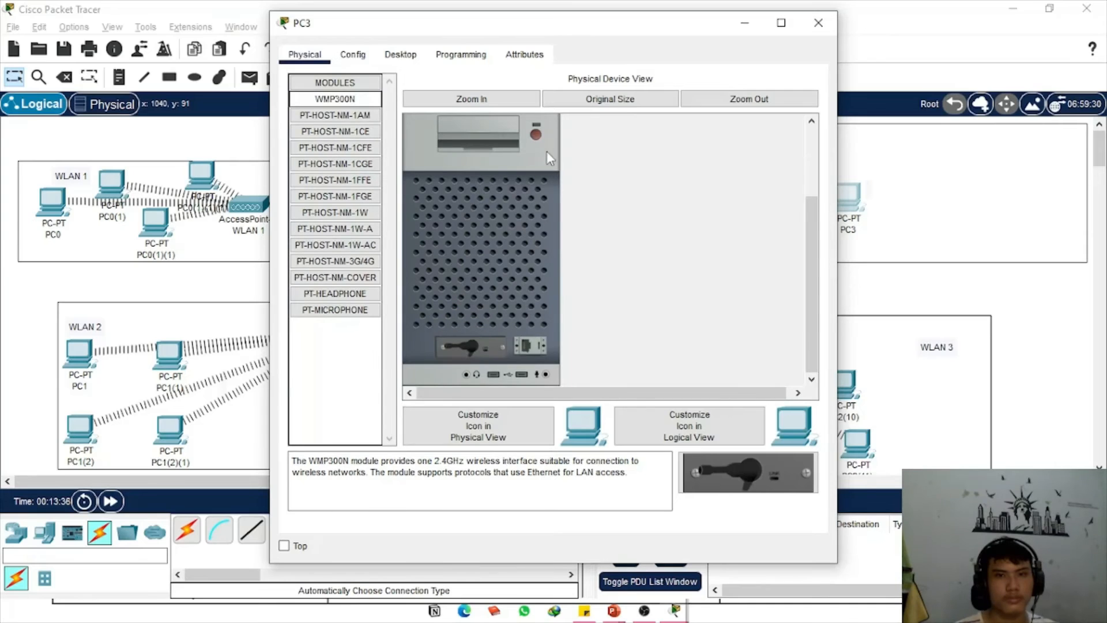
Connect PC3 to the WLAN 4 wireless network from its list of available networks
{"action": "left_click", "coordinate": [387, 57]}
{"action": "left_click", "coordinate": [364, 258]}
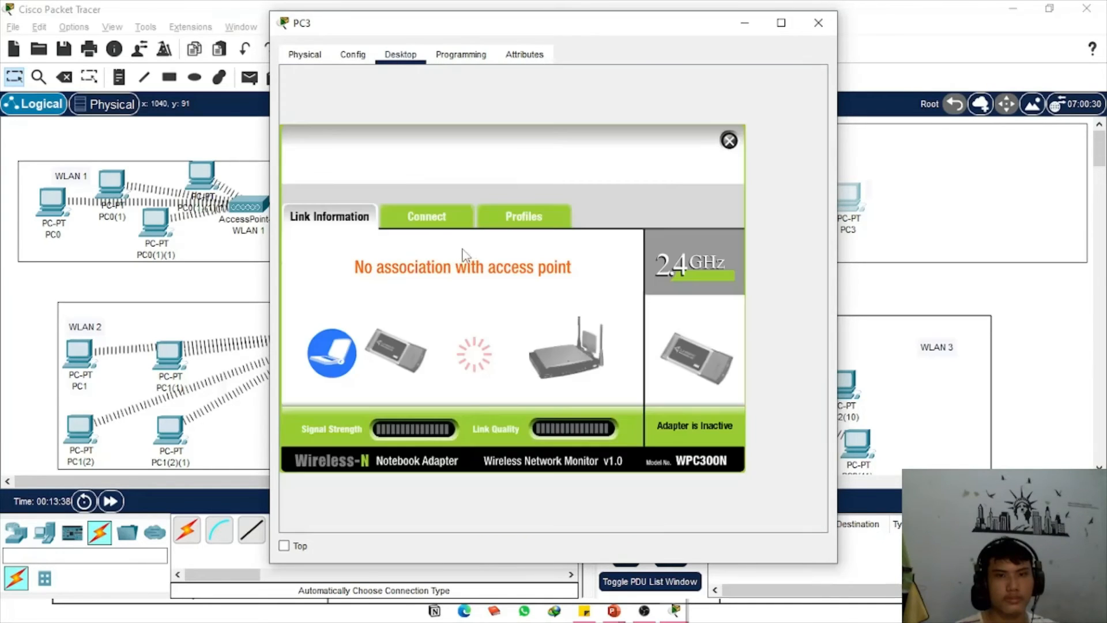
{"action": "left_click", "coordinate": [464, 229]}
{"action": "left_click", "coordinate": [517, 390]}
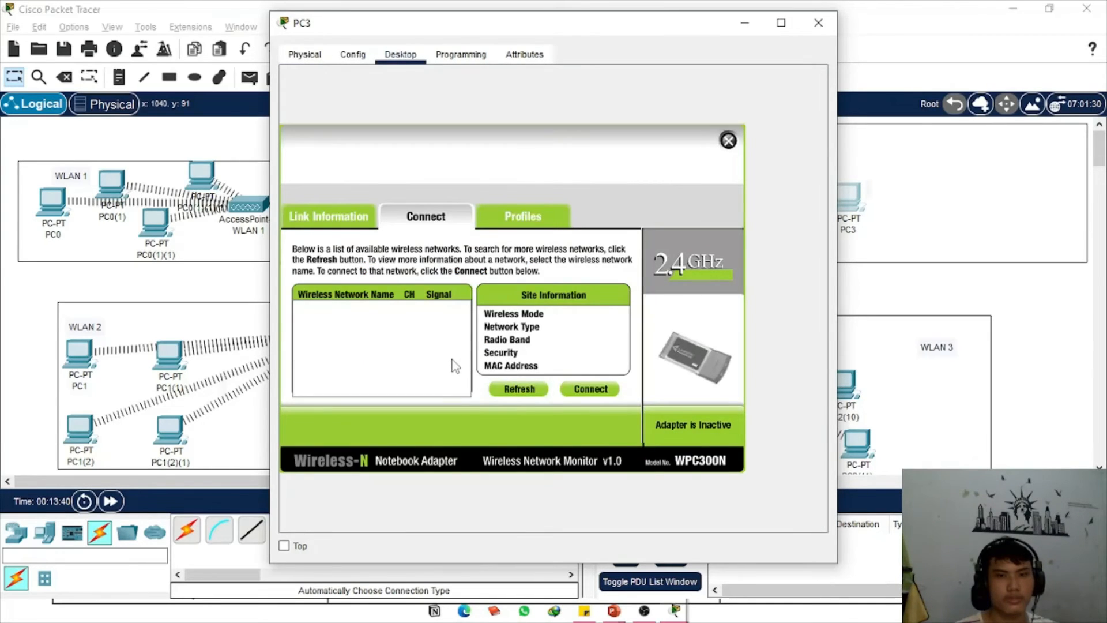
{"action": "left_click", "coordinate": [389, 342]}
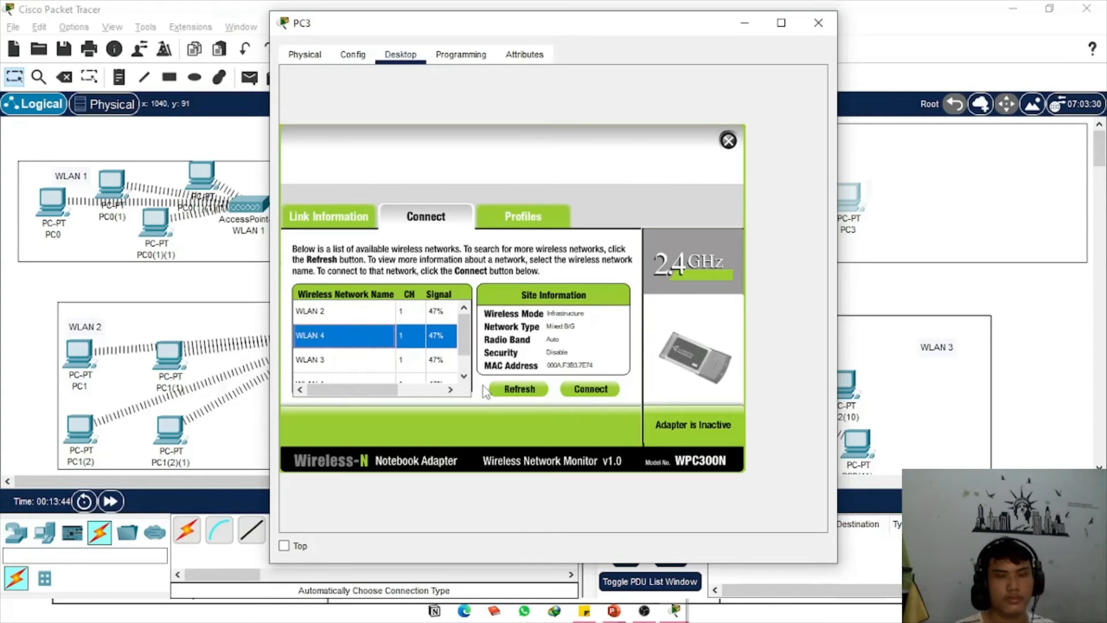
{"action": "left_click", "coordinate": [585, 390]}
Set PC3's IP configuration to DHCP and close its device window
{"action": "left_click", "coordinate": [728, 140]}
{"action": "left_click", "coordinate": [339, 143]}
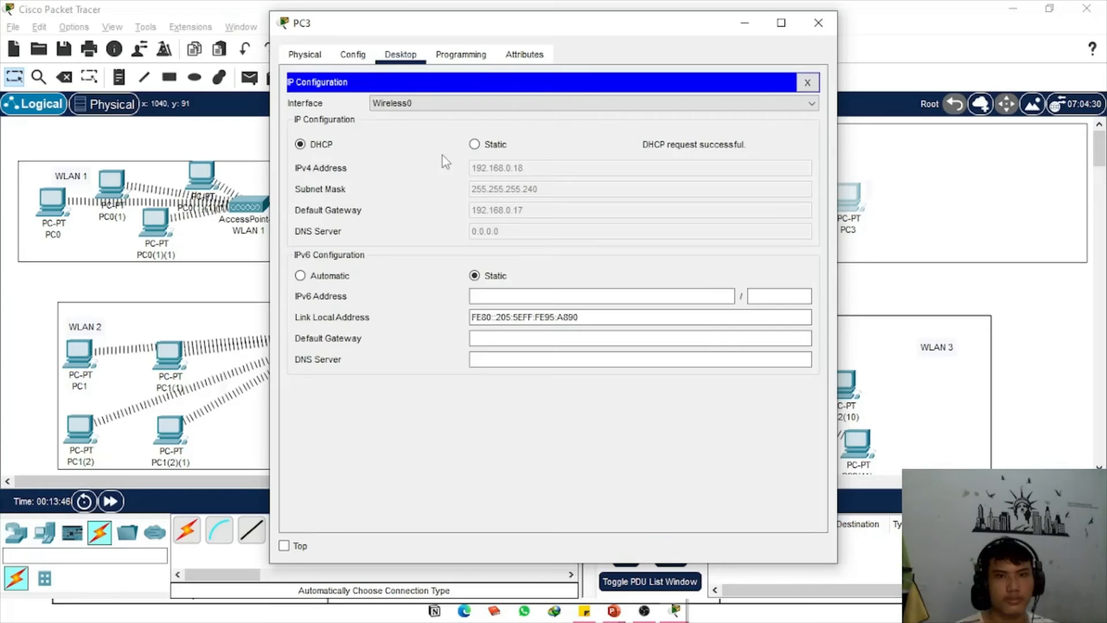
{"action": "left_click", "coordinate": [820, 23]}
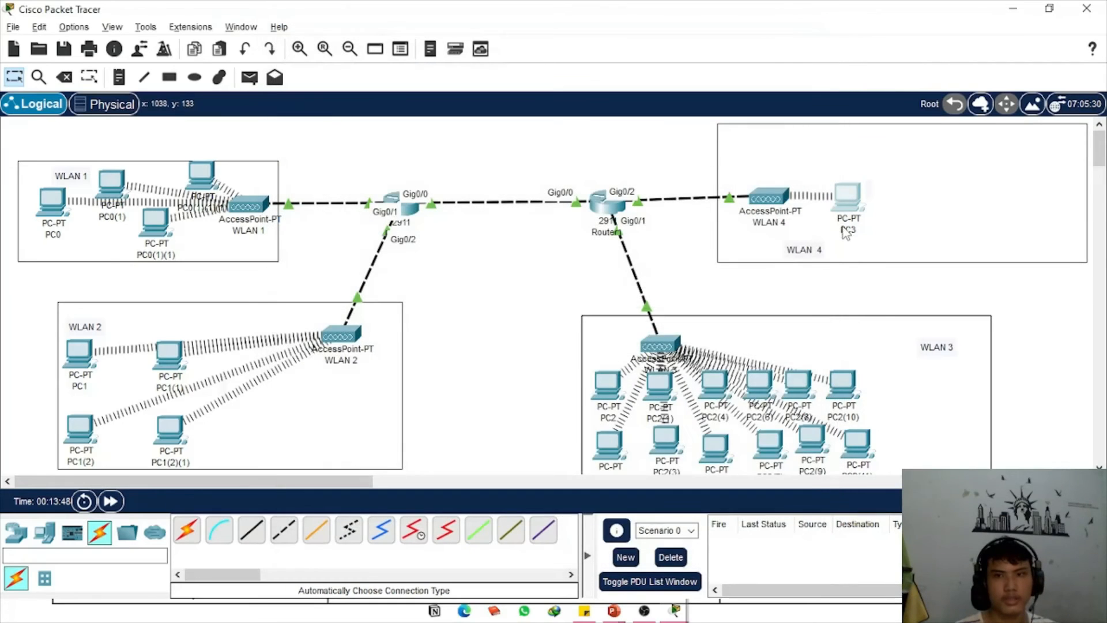
Duplicate PC3 nine times and arrange the copies in two rows inside the WLAN 4 area
{"action": "left_click_drag", "start_coordinate": [839, 204], "coordinate": [840, 143]}
{"action": "left_click_drag", "start_coordinate": [852, 194], "coordinate": [879, 200]}
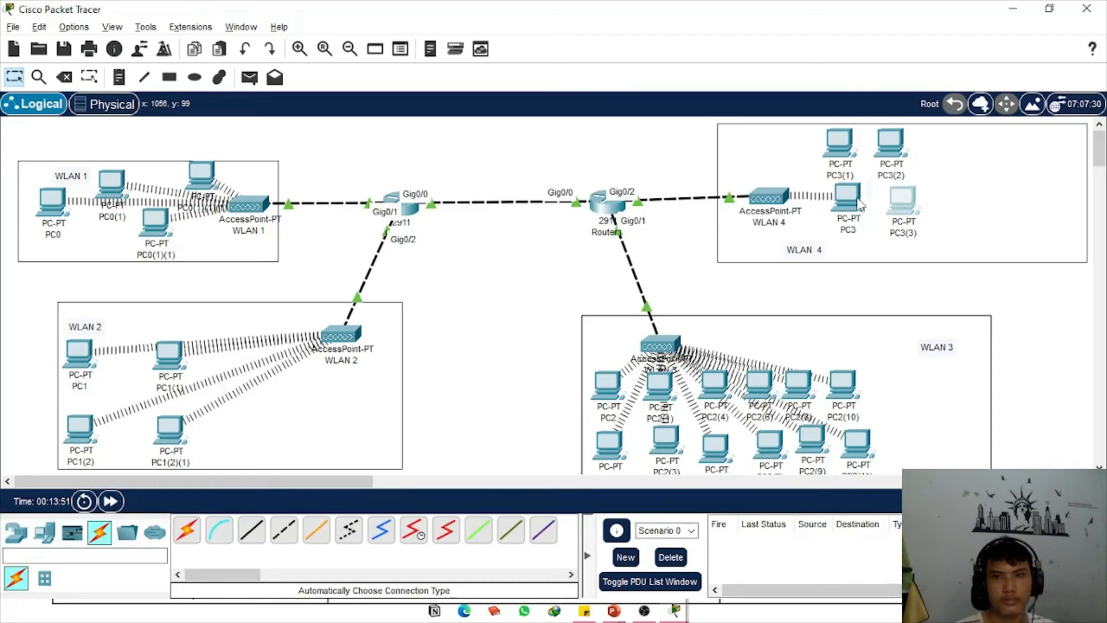
{"action": "key", "text": "ctrl+v"}
{"action": "key", "text": "ctrl+v"}
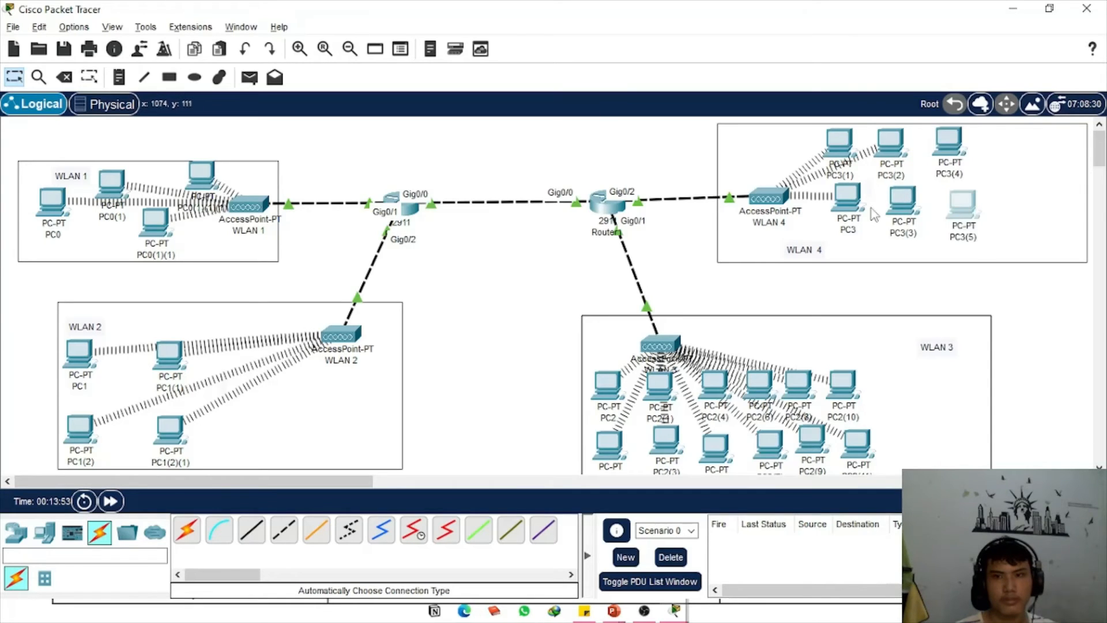
{"action": "left_click_drag", "start_coordinate": [849, 202], "coordinate": [1019, 216]}
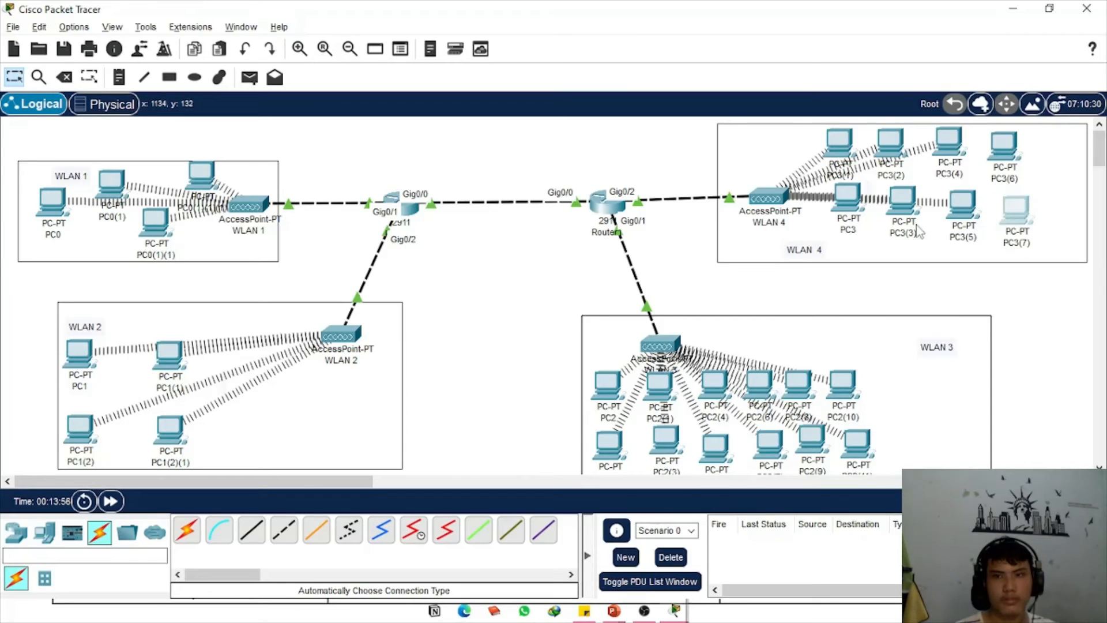
{"action": "left_click_drag", "start_coordinate": [849, 202], "coordinate": [1061, 214]}
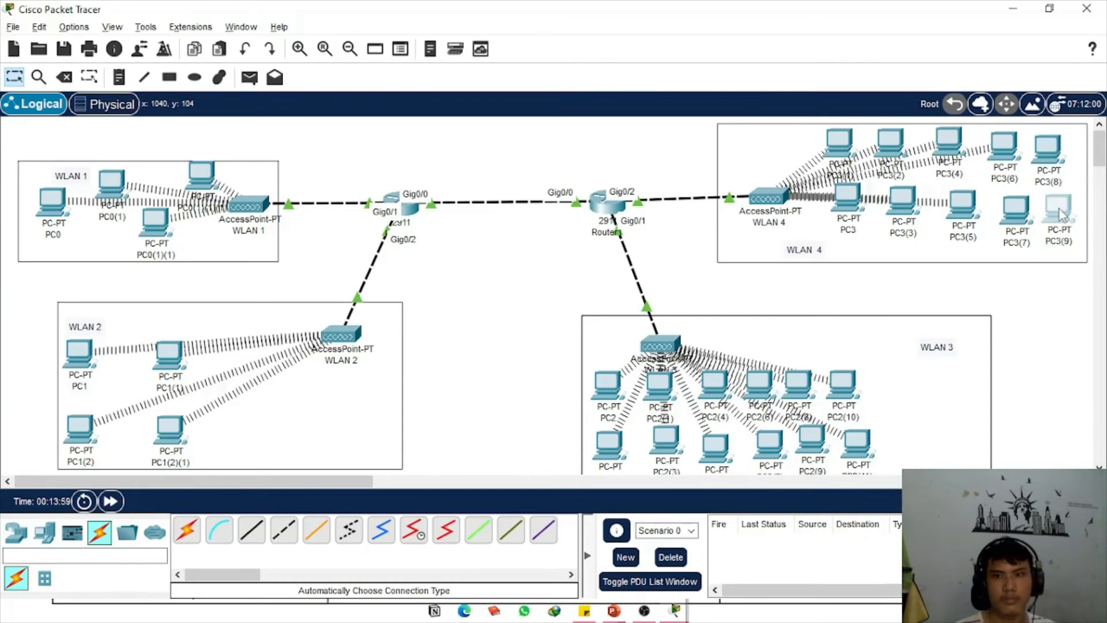
Renew PC3(1)'s address by switching its IP configuration to Static and back to DHCP
{"action": "left_click", "coordinate": [839, 143]}
{"action": "left_click", "coordinate": [400, 55]}
{"action": "left_click", "coordinate": [358, 124]}
{"action": "left_click", "coordinate": [475, 144]}
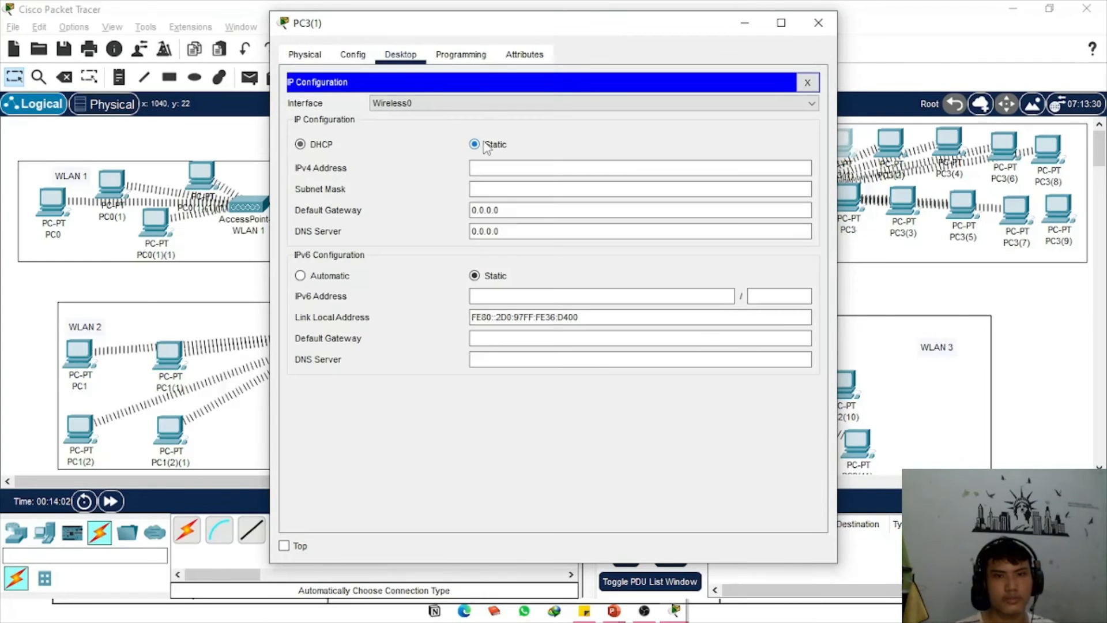
{"action": "left_click", "coordinate": [321, 147]}
{"action": "left_click", "coordinate": [819, 23]}
Renew PC3(2)'s address by switching its IP configuration to Static and back to DHCP
{"action": "left_click", "coordinate": [890, 143]}
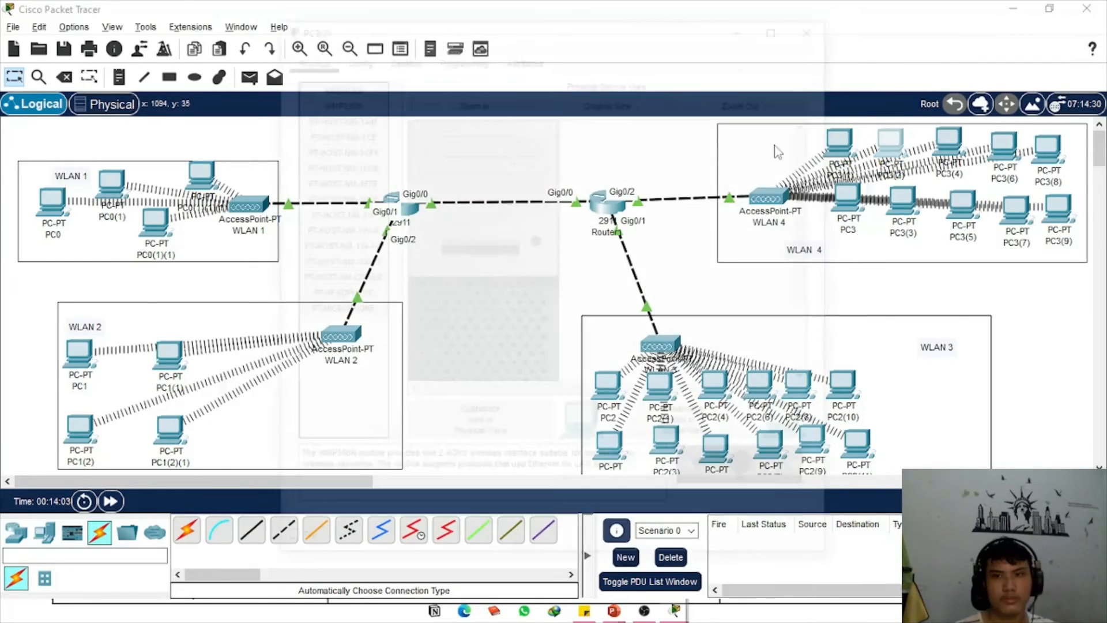
{"action": "left_click", "coordinate": [400, 55]}
{"action": "left_click", "coordinate": [339, 110]}
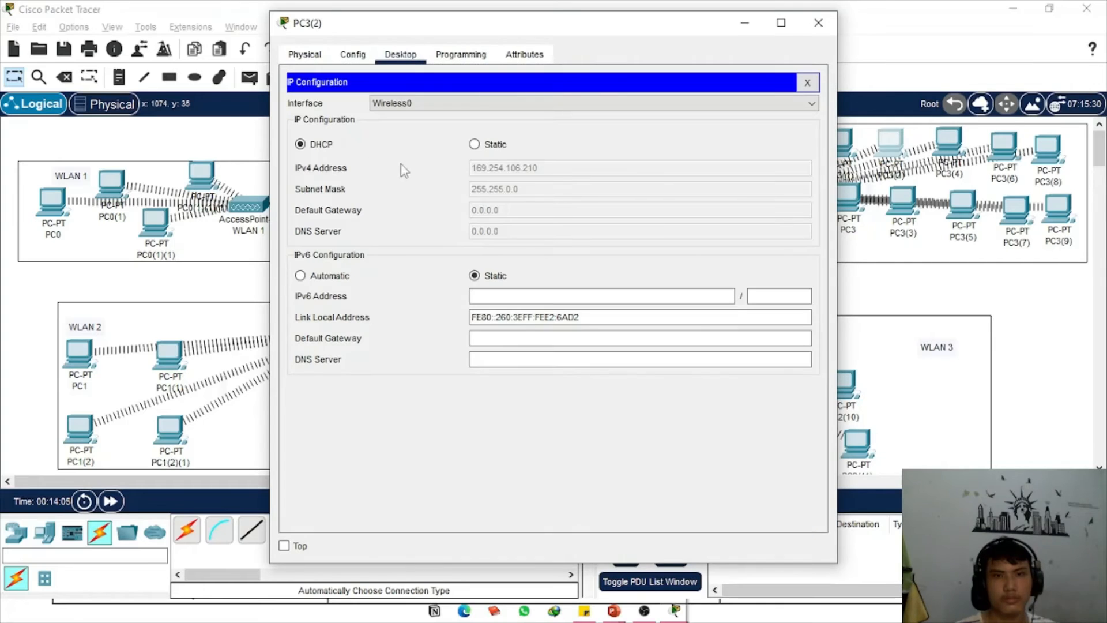
{"action": "left_click", "coordinate": [499, 145]}
{"action": "left_click", "coordinate": [333, 146]}
{"action": "left_click", "coordinate": [283, 22]}
{"action": "left_click", "coordinate": [309, 141]}
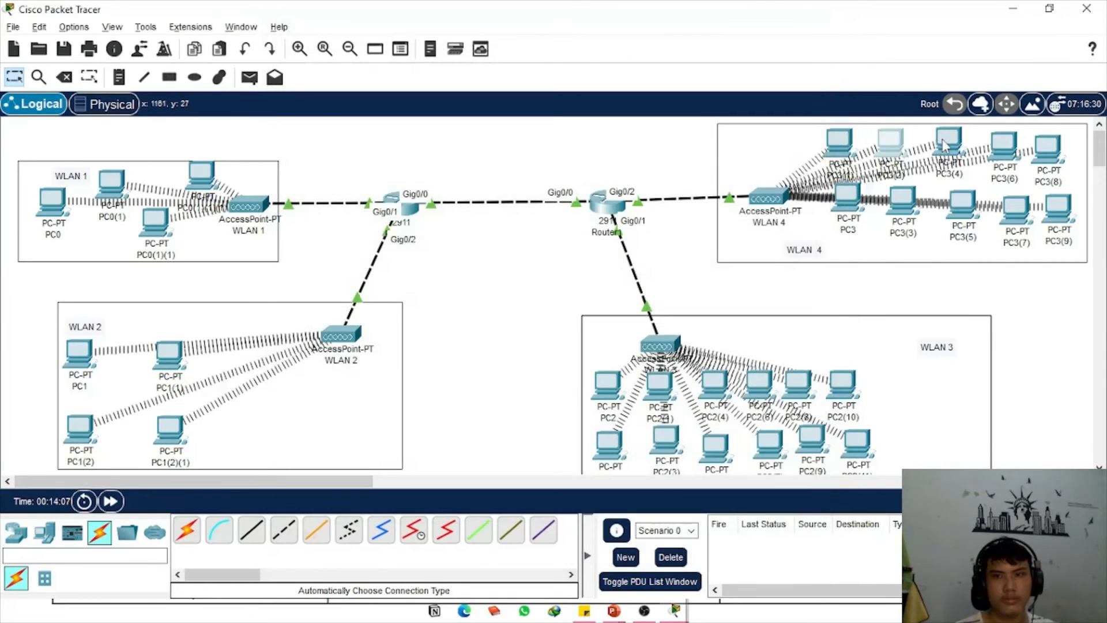
Renew PC3(4)'s address by switching its IP configuration to Static and back to DHCP
{"action": "left_click", "coordinate": [948, 142]}
{"action": "left_click", "coordinate": [400, 54]}
{"action": "left_click", "coordinate": [346, 109]}
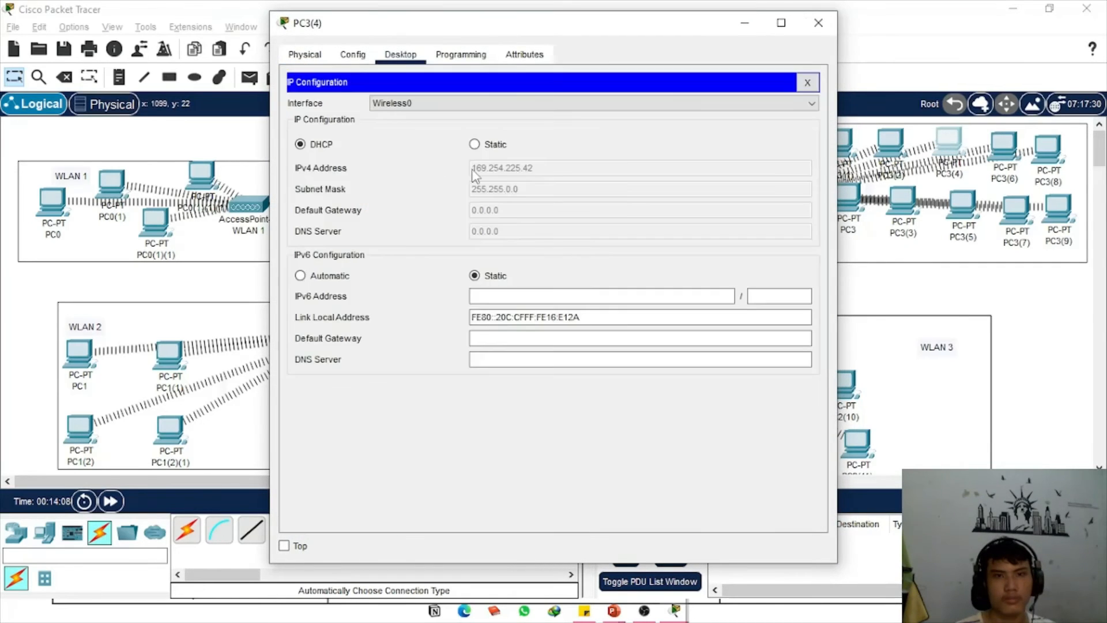
{"action": "left_click", "coordinate": [474, 145]}
{"action": "left_click", "coordinate": [299, 144]}
{"action": "left_click", "coordinate": [283, 22]}
{"action": "left_click", "coordinate": [309, 140]}
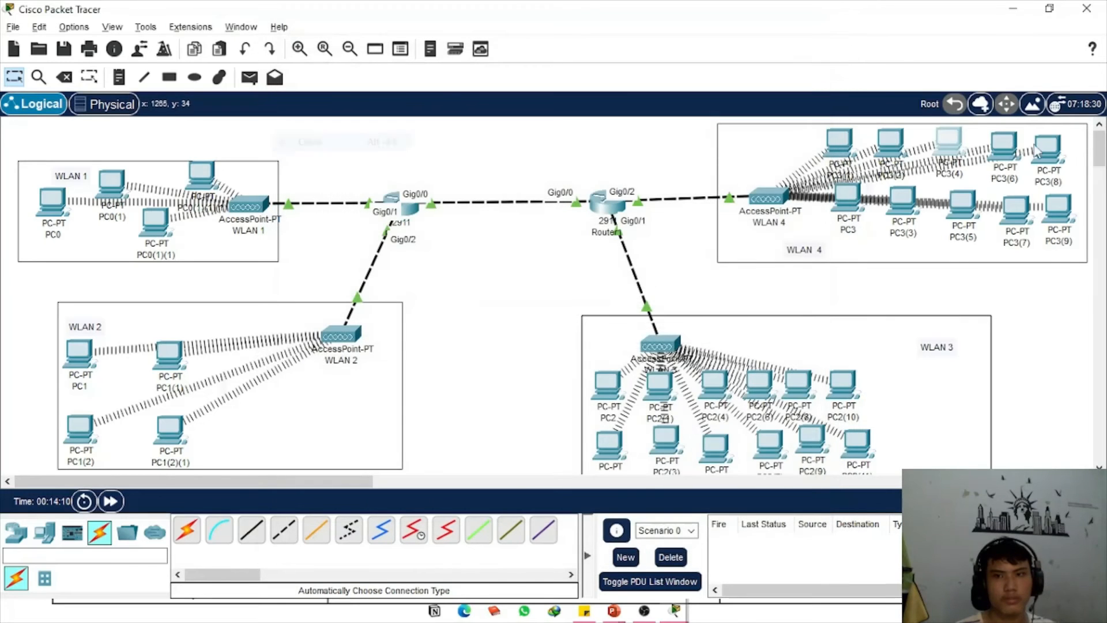
Renew PC3(6)'s address by switching its IP configuration to Static and back to DHCP
{"action": "left_click", "coordinate": [1013, 149]}
{"action": "left_click", "coordinate": [1004, 145]}
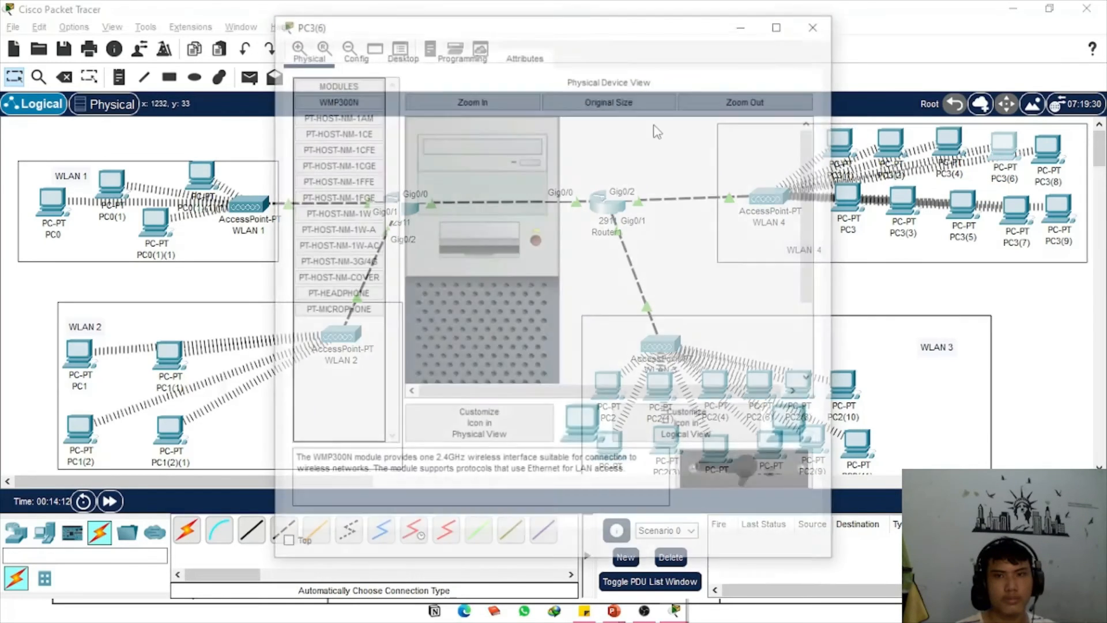
{"action": "left_click", "coordinate": [400, 55]}
{"action": "left_click", "coordinate": [365, 123]}
{"action": "left_click", "coordinate": [474, 144]}
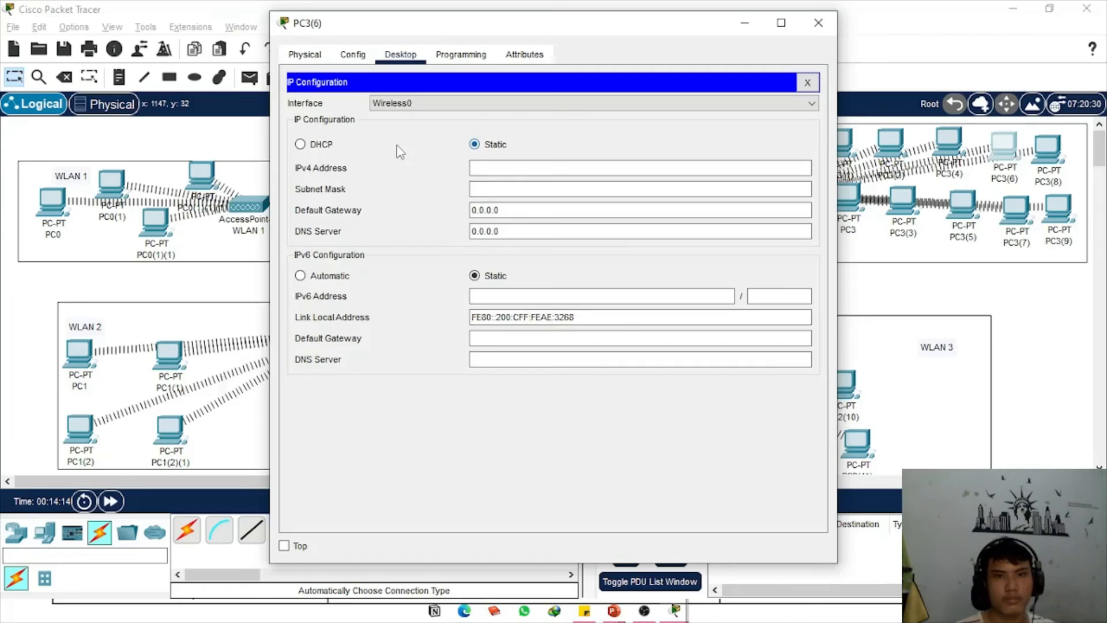
{"action": "left_click", "coordinate": [323, 146]}
{"action": "left_click", "coordinate": [284, 23]}
{"action": "left_click", "coordinate": [309, 139]}
Renew PC3(8)'s address by switching its IP configuration to Static and back to DHCP
{"action": "left_click", "coordinate": [1048, 147]}
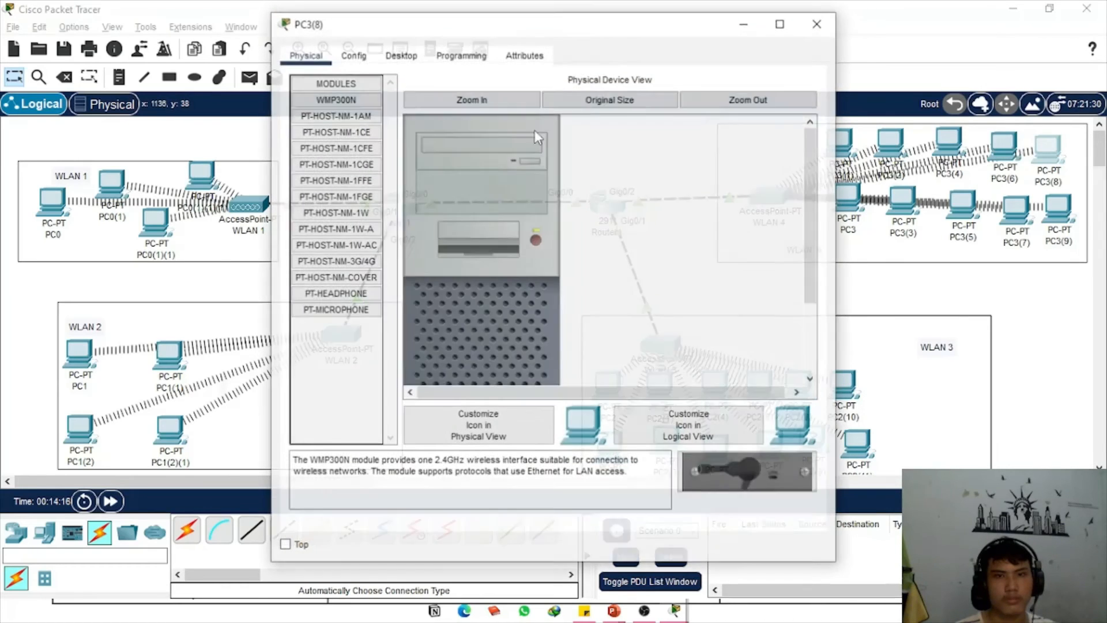
{"action": "left_click", "coordinate": [353, 54]}
{"action": "left_click", "coordinate": [400, 54]}
{"action": "left_click", "coordinate": [372, 152]}
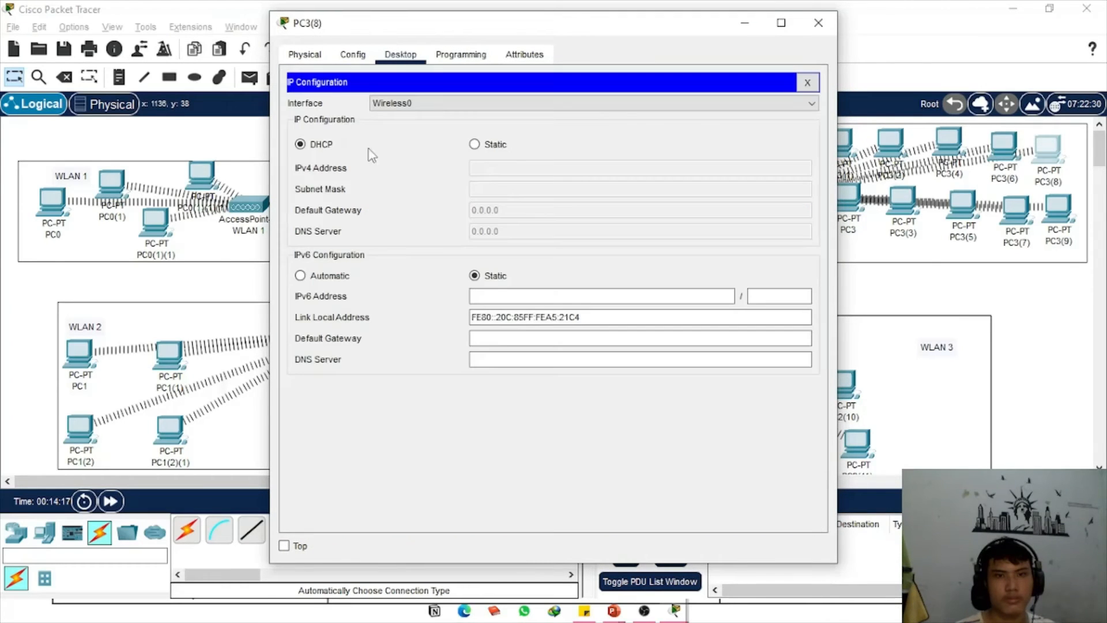
{"action": "left_click", "coordinate": [474, 144]}
{"action": "left_click", "coordinate": [322, 146]}
{"action": "left_click", "coordinate": [283, 22]}
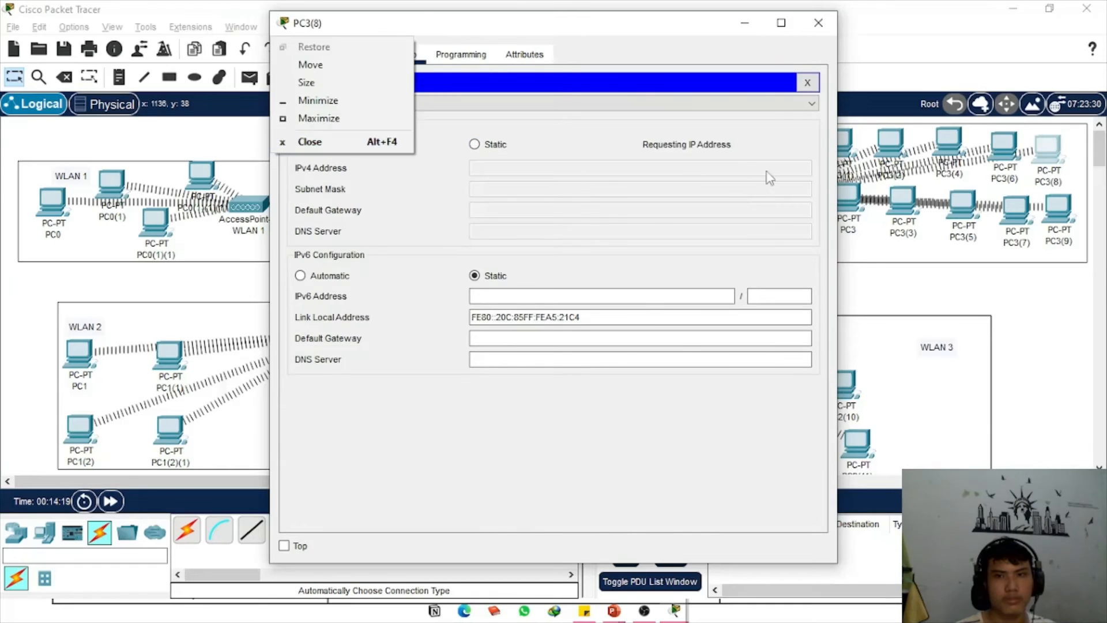
{"action": "left_click", "coordinate": [310, 141]}
Check the DHCP addresses assigned to PC3(1), PC3(2), PC3(4), PC3(6) and PC3(8) in their IP configurations
{"action": "left_click", "coordinate": [840, 143]}
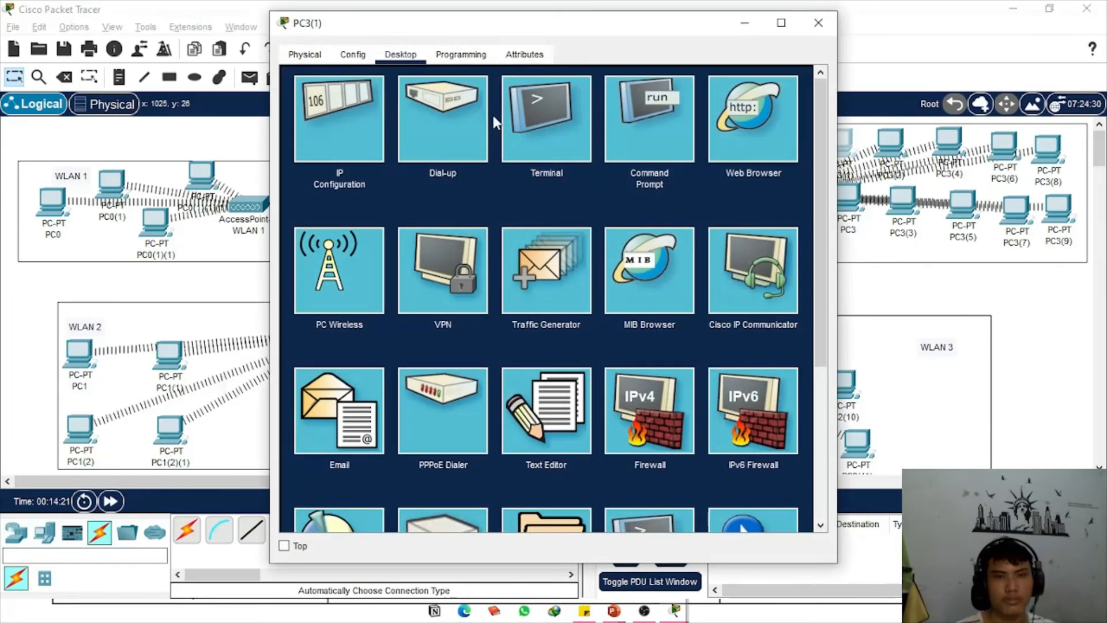
{"action": "left_click", "coordinate": [333, 112]}
{"action": "left_click", "coordinate": [283, 23]}
{"action": "left_click", "coordinate": [311, 141]}
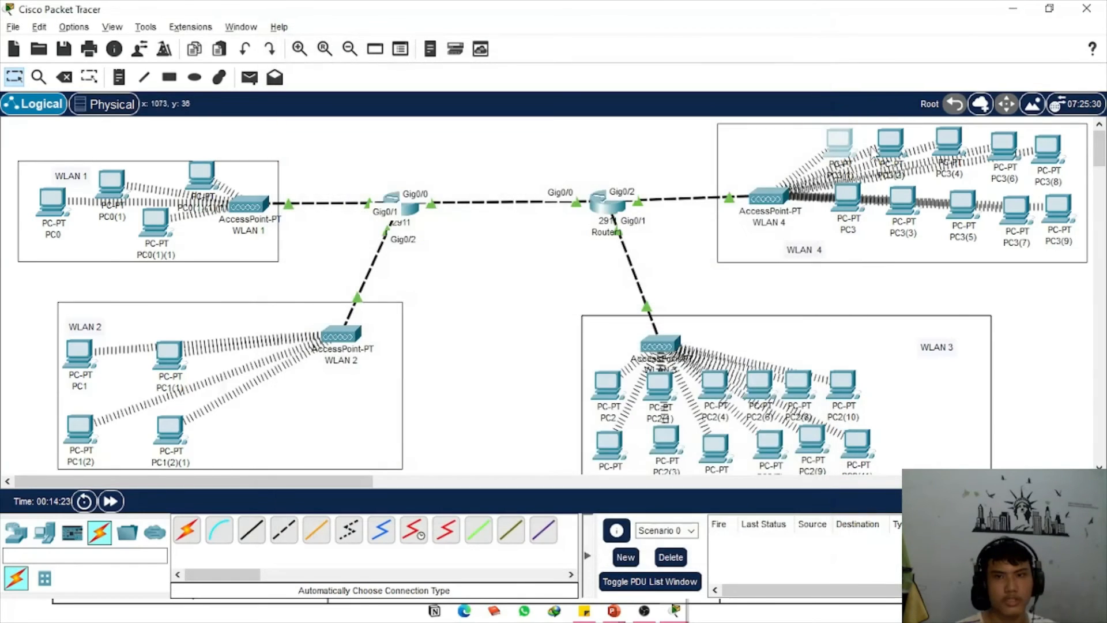
{"action": "left_click", "coordinate": [890, 143]}
{"action": "left_click", "coordinate": [358, 124]}
{"action": "left_click", "coordinate": [283, 22]}
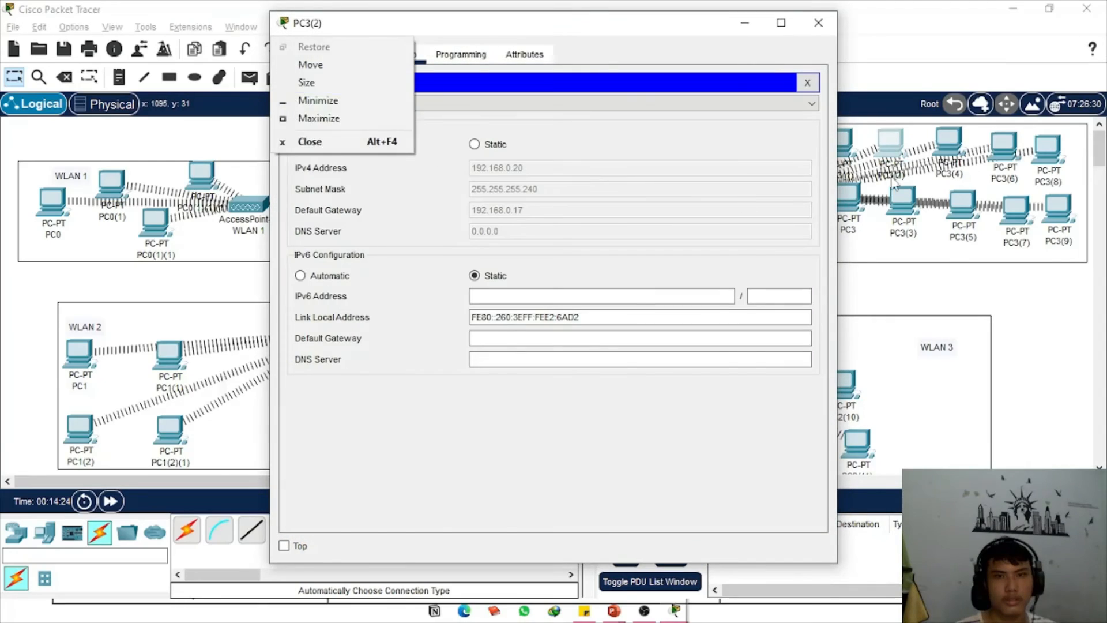
{"action": "left_click", "coordinate": [310, 141]}
{"action": "left_click", "coordinate": [948, 143]}
{"action": "left_click", "coordinate": [358, 123]}
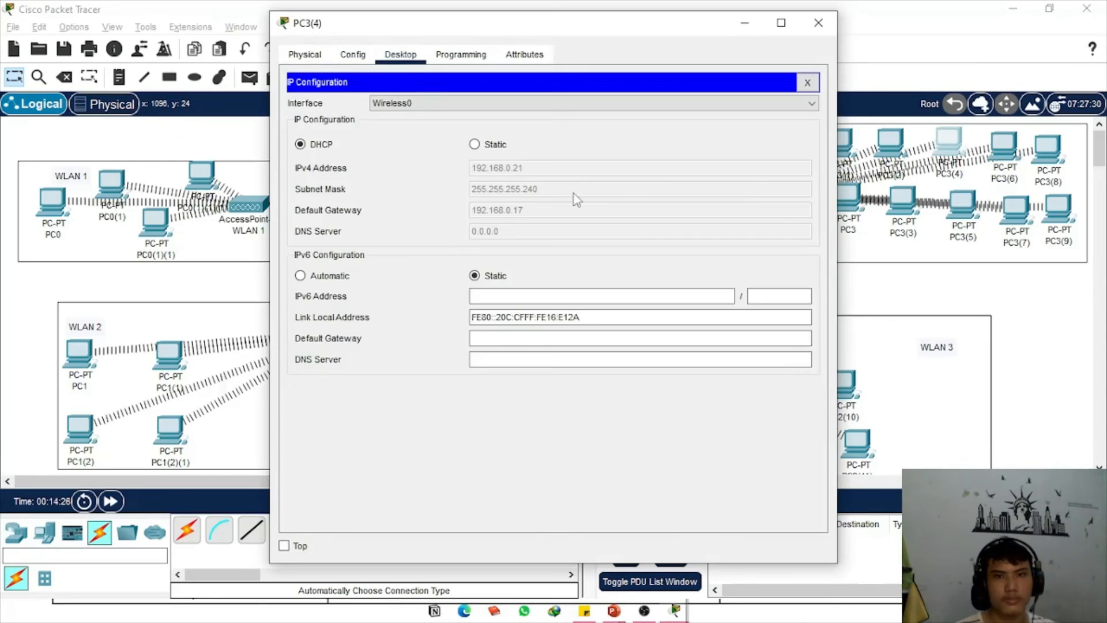
{"action": "left_click", "coordinate": [284, 23]}
{"action": "left_click", "coordinate": [310, 141]}
{"action": "left_click", "coordinate": [1002, 147]}
{"action": "left_click", "coordinate": [358, 124]}
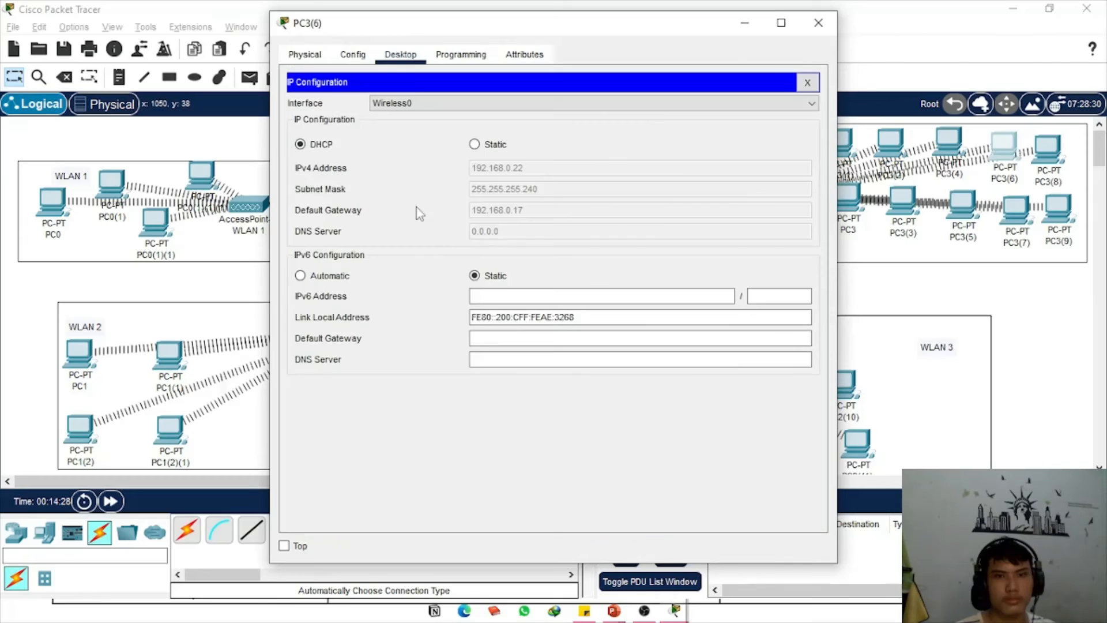
{"action": "left_click", "coordinate": [283, 22]}
{"action": "left_click", "coordinate": [310, 140]}
{"action": "left_click", "coordinate": [1045, 149]}
{"action": "left_click", "coordinate": [329, 126]}
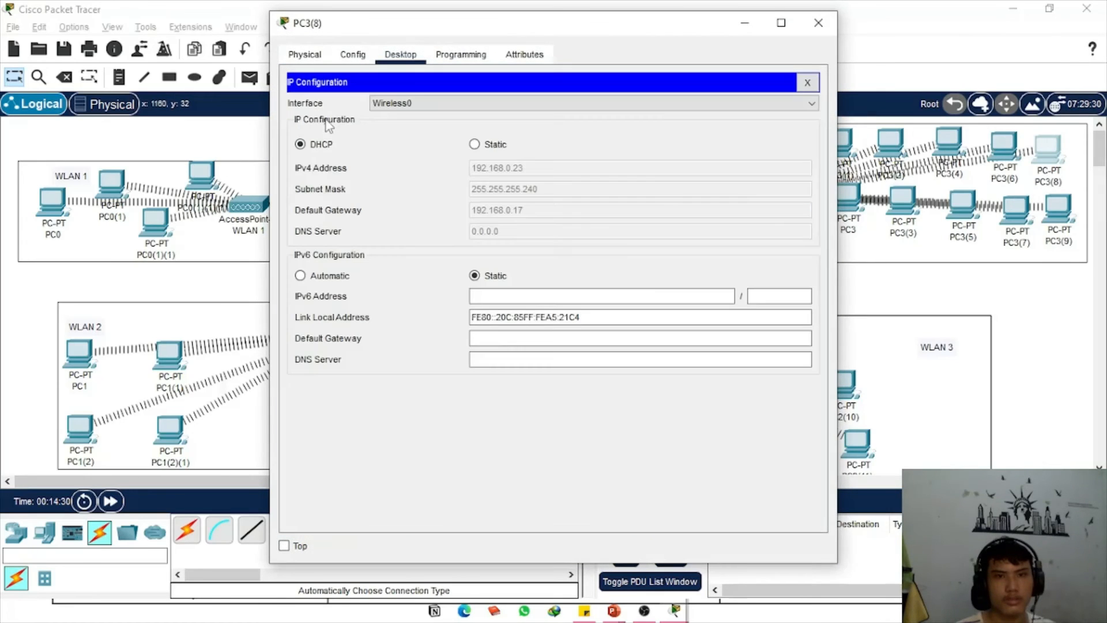
{"action": "left_click", "coordinate": [283, 22]}
{"action": "left_click", "coordinate": [311, 140]}
Renew PC3(3)'s address by switching its IP configuration to Static and back to DHCP
{"action": "left_click", "coordinate": [903, 202]}
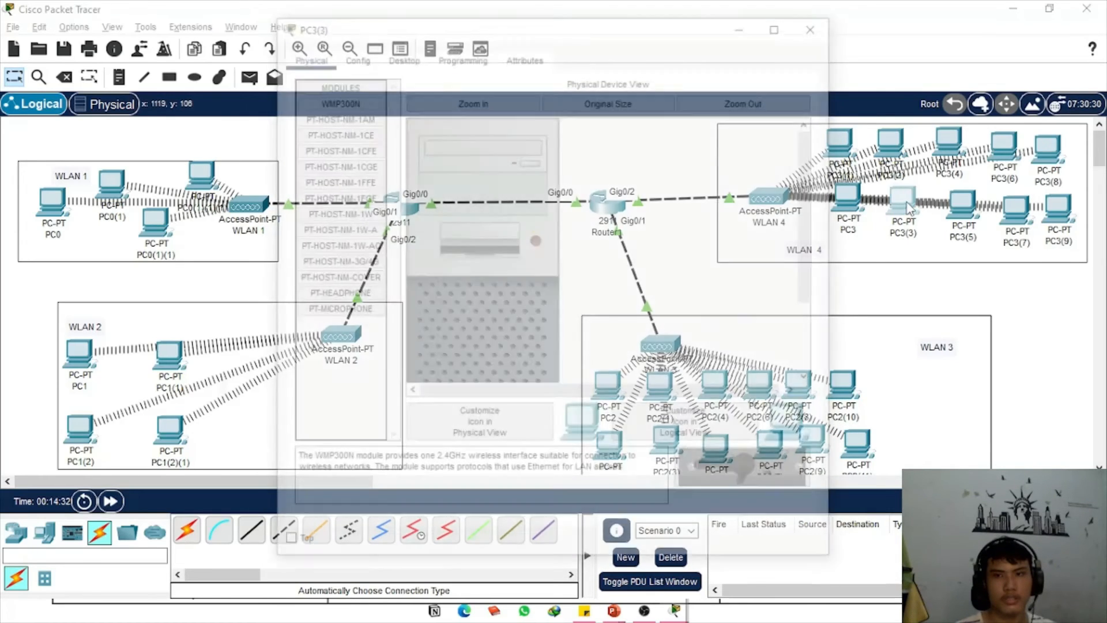
{"action": "left_click", "coordinate": [390, 65]}
{"action": "left_click", "coordinate": [347, 137]}
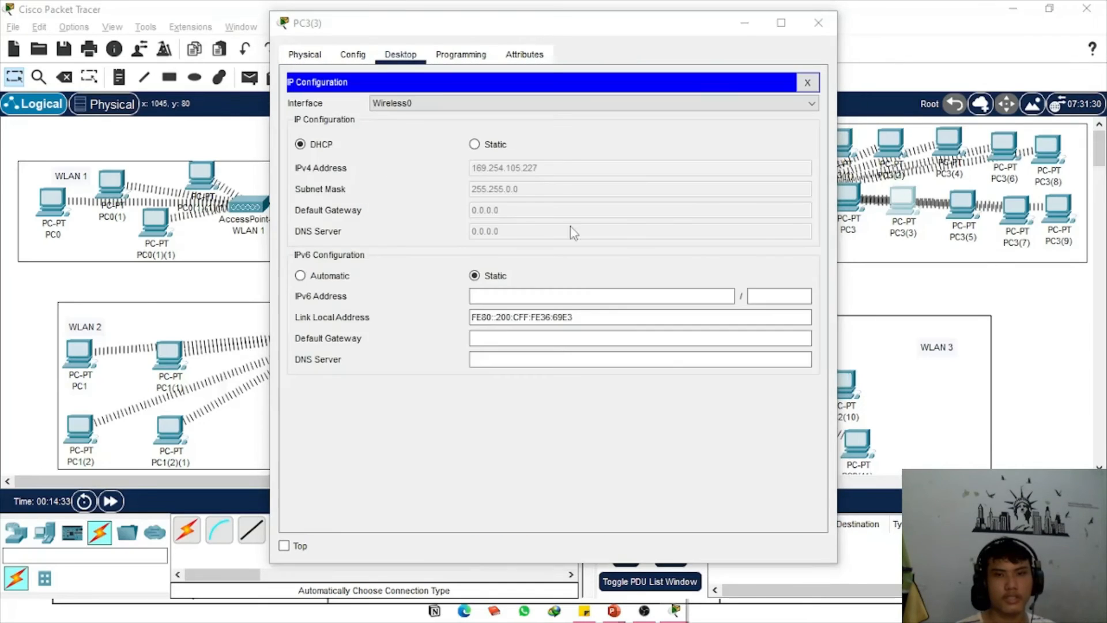
{"action": "key", "text": "alt+Tab"}
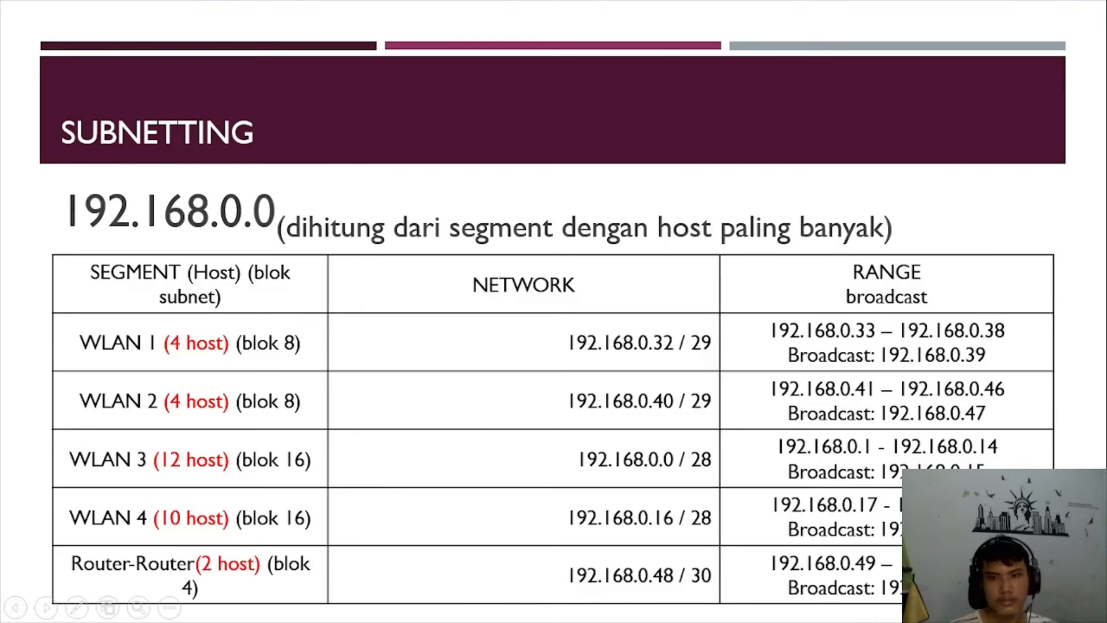
{"action": "key", "text": "alt+Tab"}
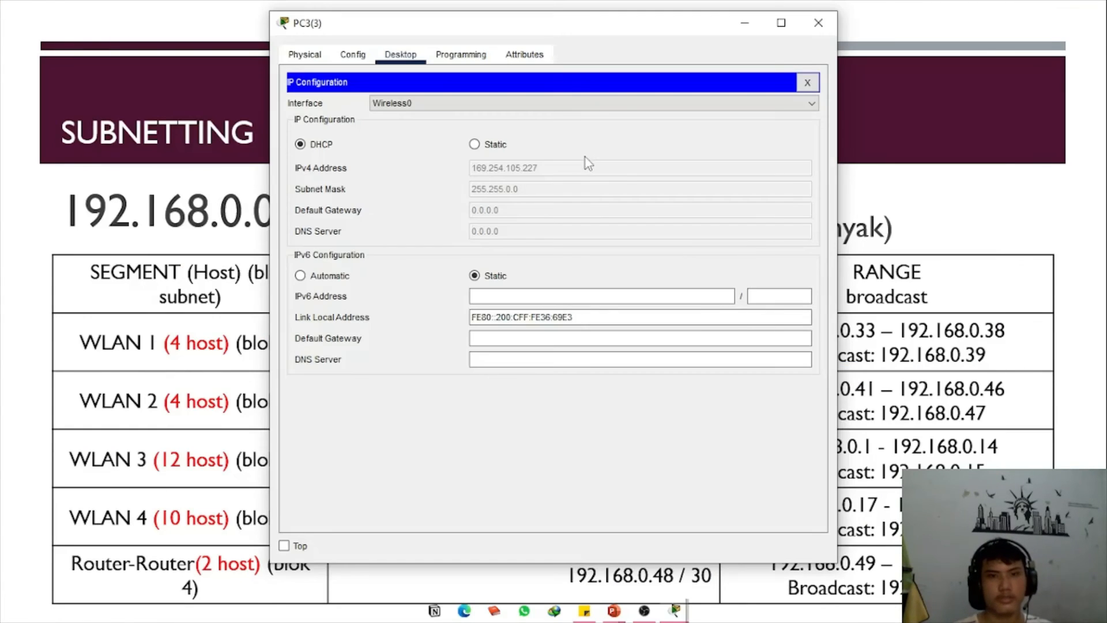
{"action": "left_click", "coordinate": [474, 144]}
{"action": "key", "text": "alt+Tab"}
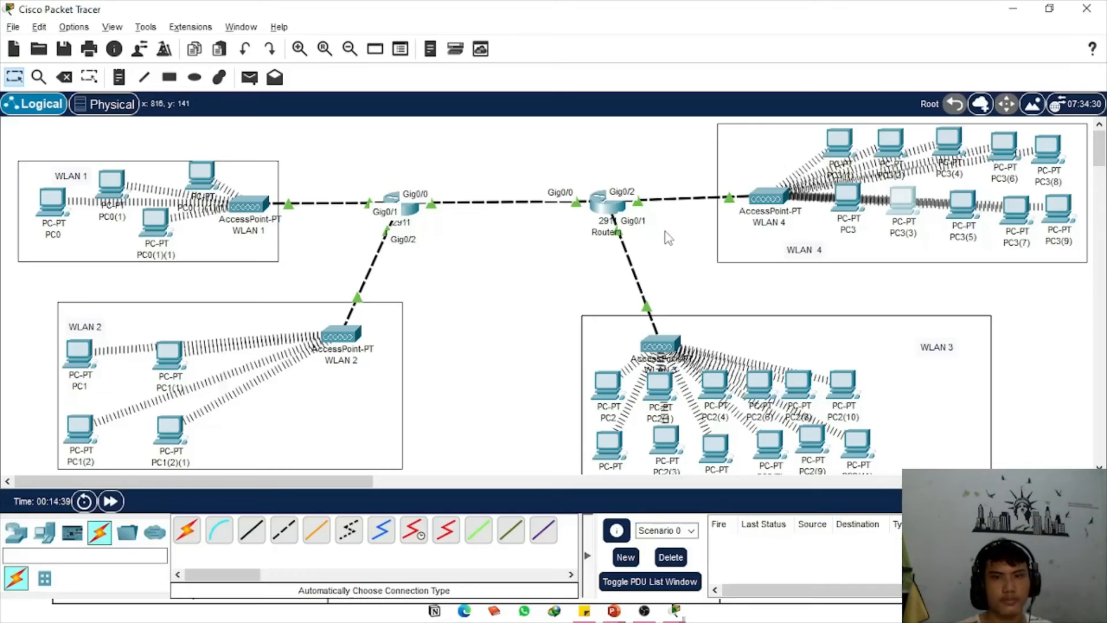
Renew PC3(5)'s address by switching its IP configuration to Static and back to DHCP
{"action": "left_click", "coordinate": [959, 205]}
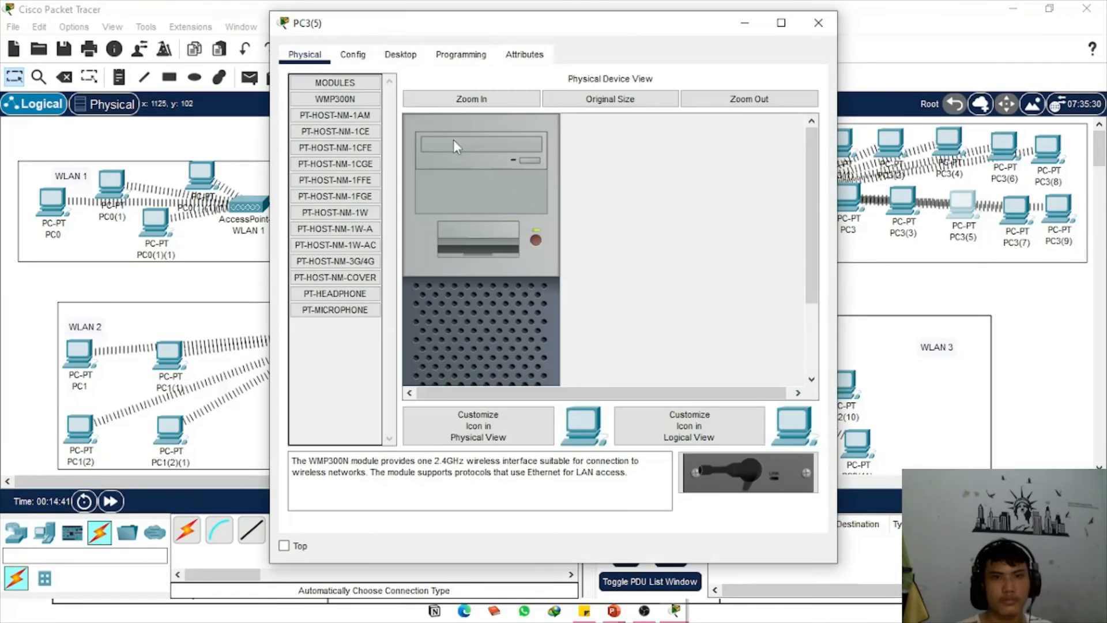
{"action": "left_click", "coordinate": [400, 55]}
{"action": "left_click", "coordinate": [386, 133]}
{"action": "left_click", "coordinate": [482, 146]}
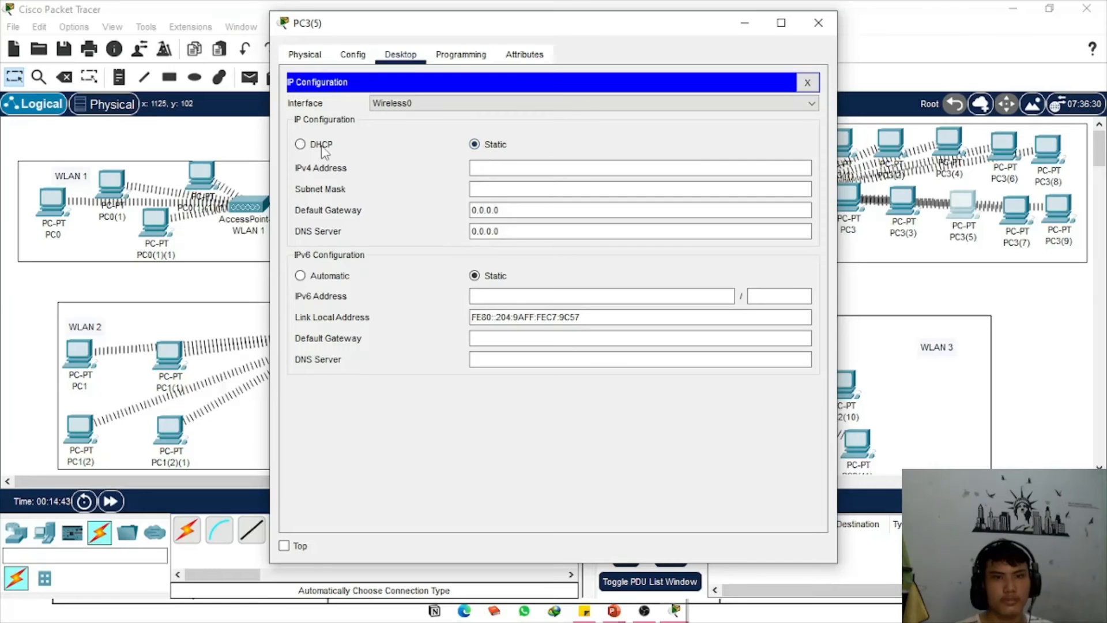
{"action": "left_click", "coordinate": [321, 146]}
{"action": "key", "text": "alt+space"}
{"action": "key", "text": "c"}
Renew PC3(7)'s address by switching its IP configuration to Static and back to DHCP
{"action": "left_click", "coordinate": [1009, 208]}
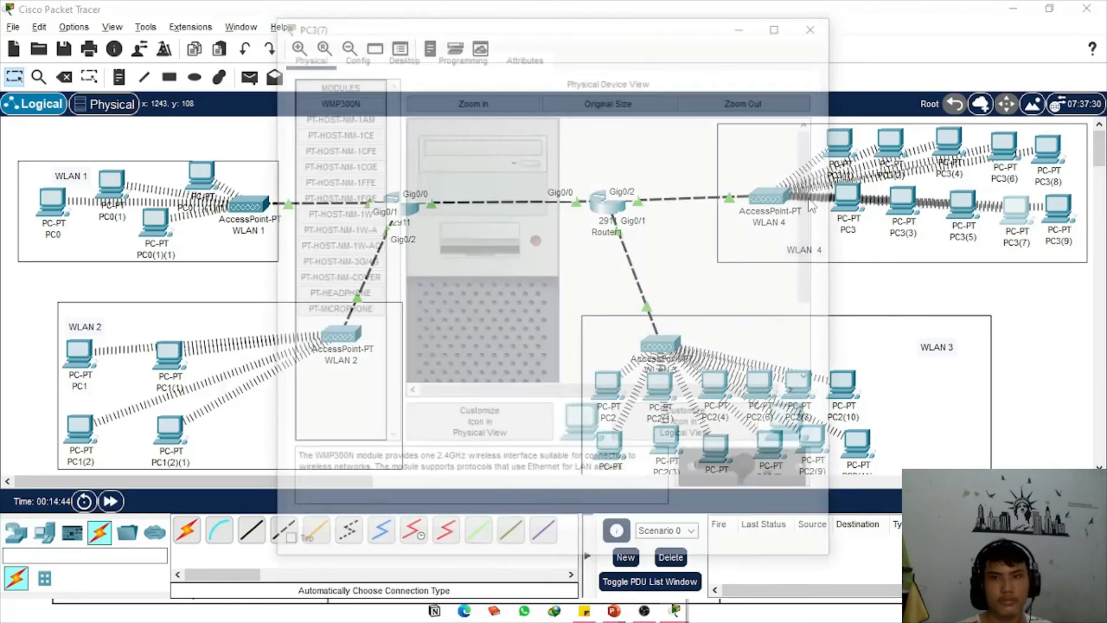
{"action": "left_click", "coordinate": [400, 54]}
{"action": "left_click", "coordinate": [346, 149]}
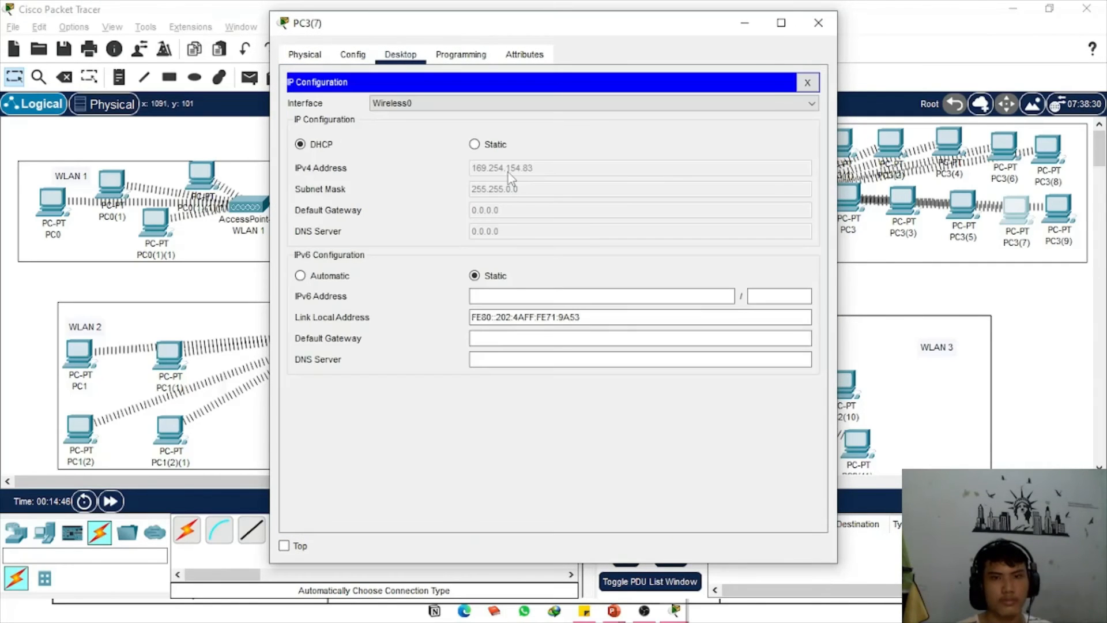
{"action": "left_click", "coordinate": [474, 144]}
{"action": "left_click", "coordinate": [300, 145]}
{"action": "key", "text": "alt+space"}
{"action": "key", "text": "c"}
Renew PC3(9)'s address by switching its IP configuration to Static and back to DHCP
{"action": "left_click", "coordinate": [1052, 222]}
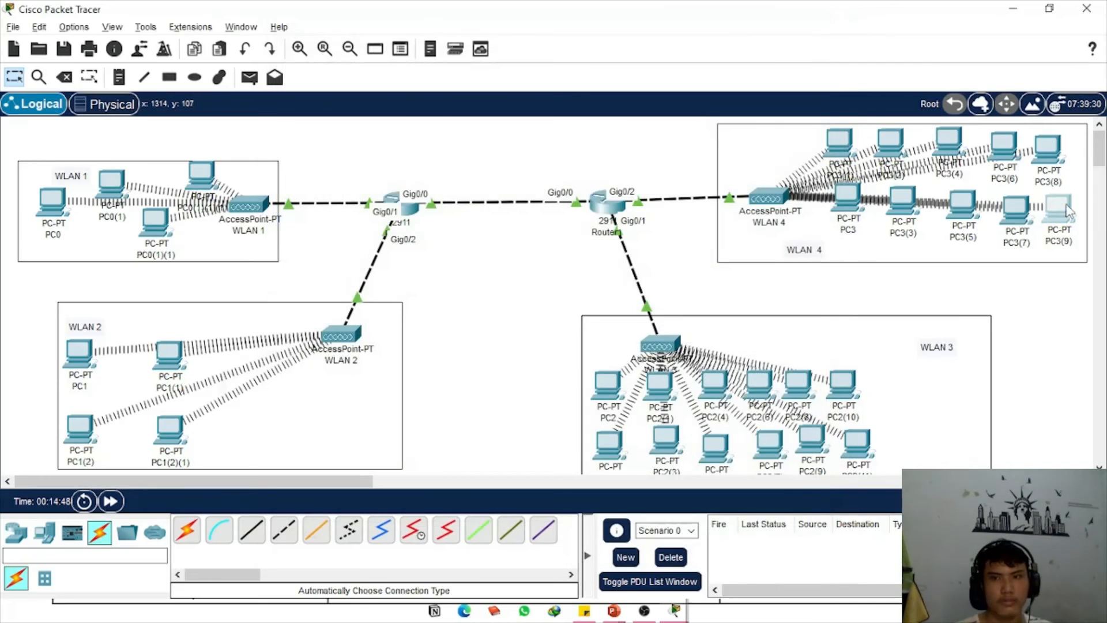
{"action": "left_click", "coordinate": [403, 57]}
{"action": "left_click", "coordinate": [363, 123]}
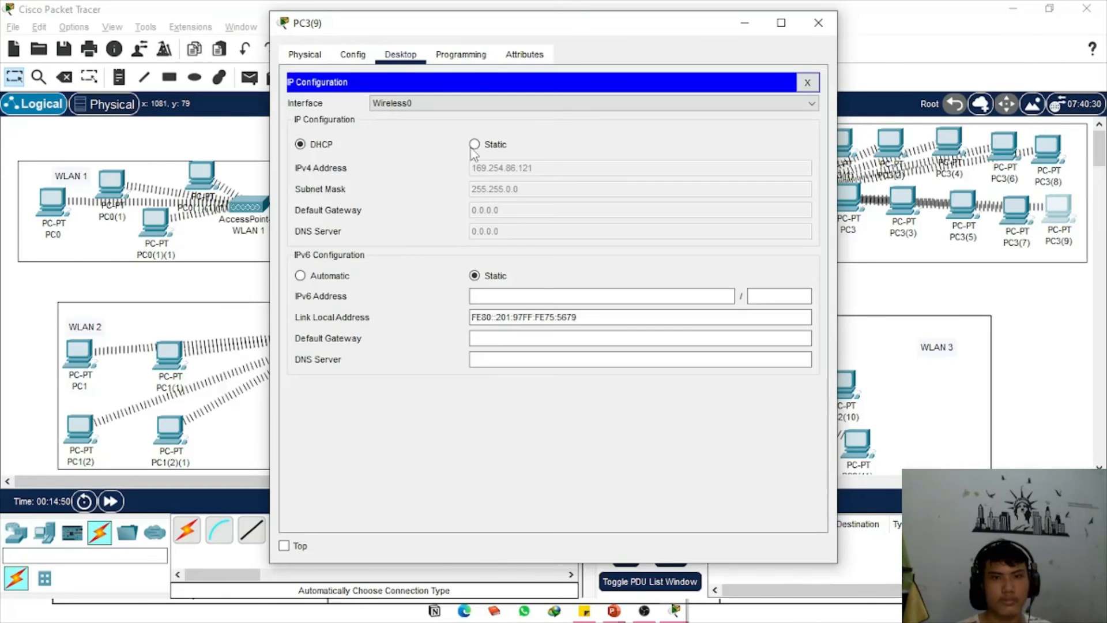
{"action": "left_click", "coordinate": [473, 144]}
{"action": "left_click", "coordinate": [304, 144]}
{"action": "key", "text": "alt+space"}
{"action": "key", "text": "c"}
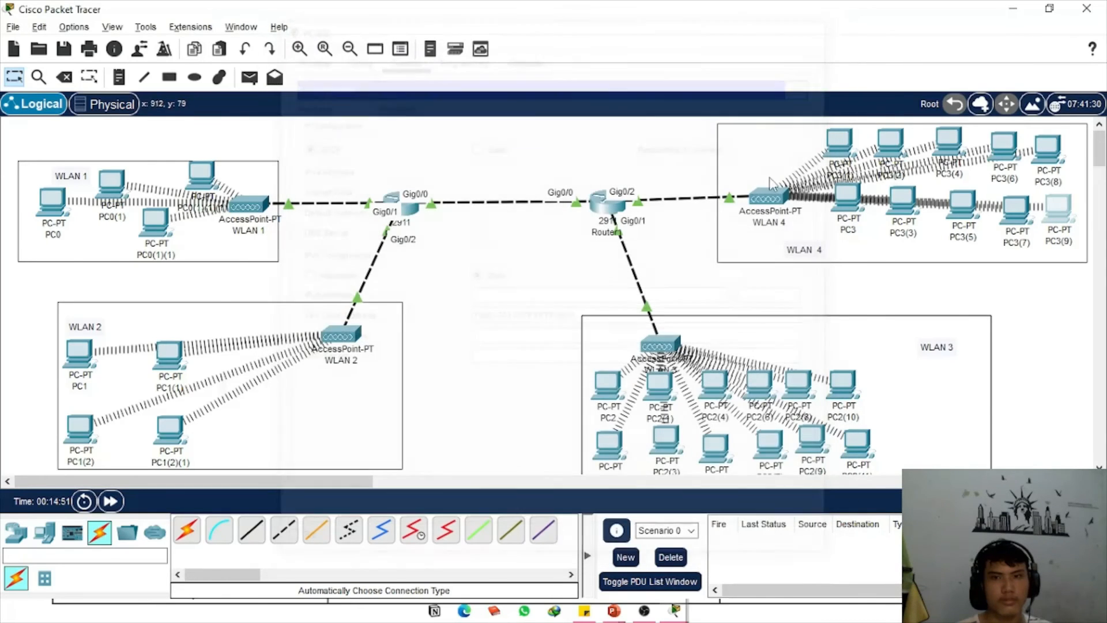
Check the DHCP addresses assigned to PC3, PC3(3), PC3(5), PC3(7) and PC3(9) in their IP configurations
{"action": "left_click", "coordinate": [843, 194]}
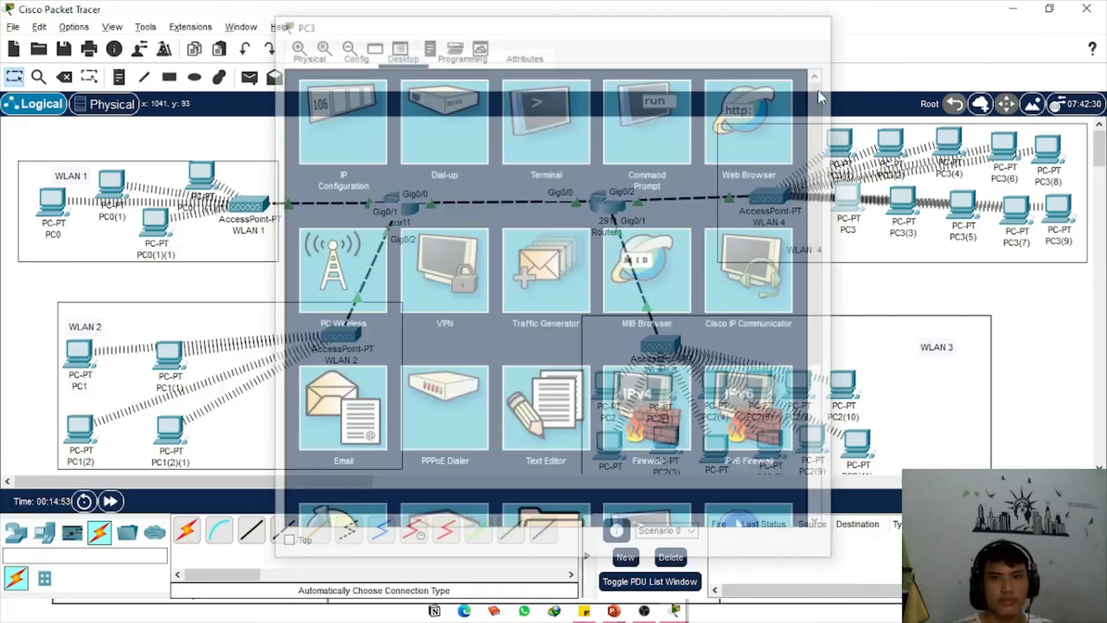
{"action": "left_click", "coordinate": [819, 24]}
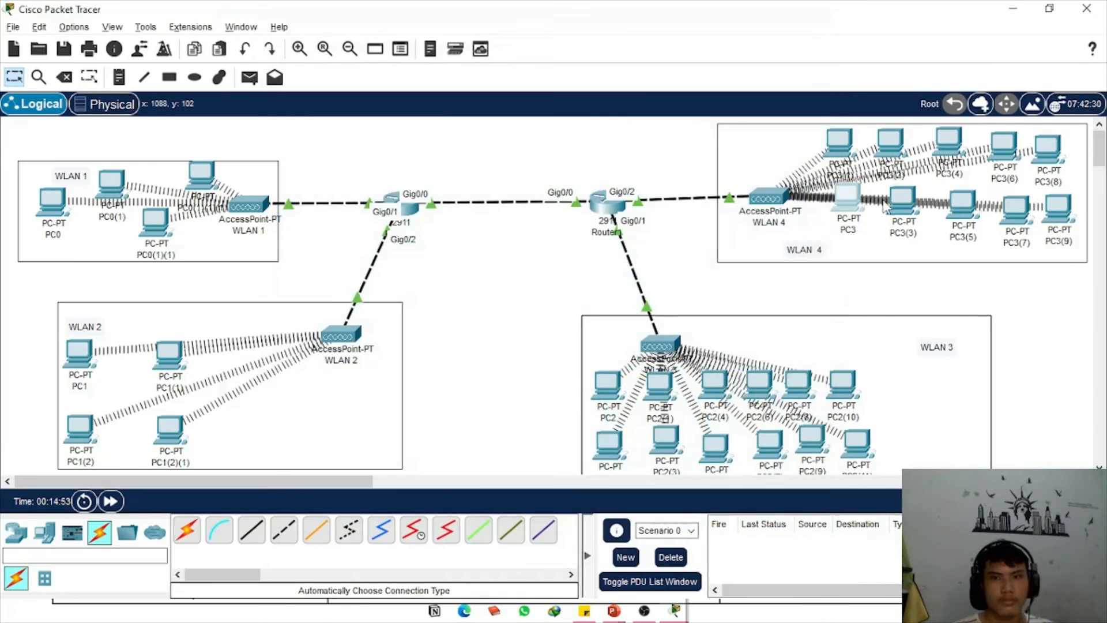
{"action": "left_click", "coordinate": [903, 202]}
{"action": "key", "text": "alt+space"}
{"action": "key", "text": "c"}
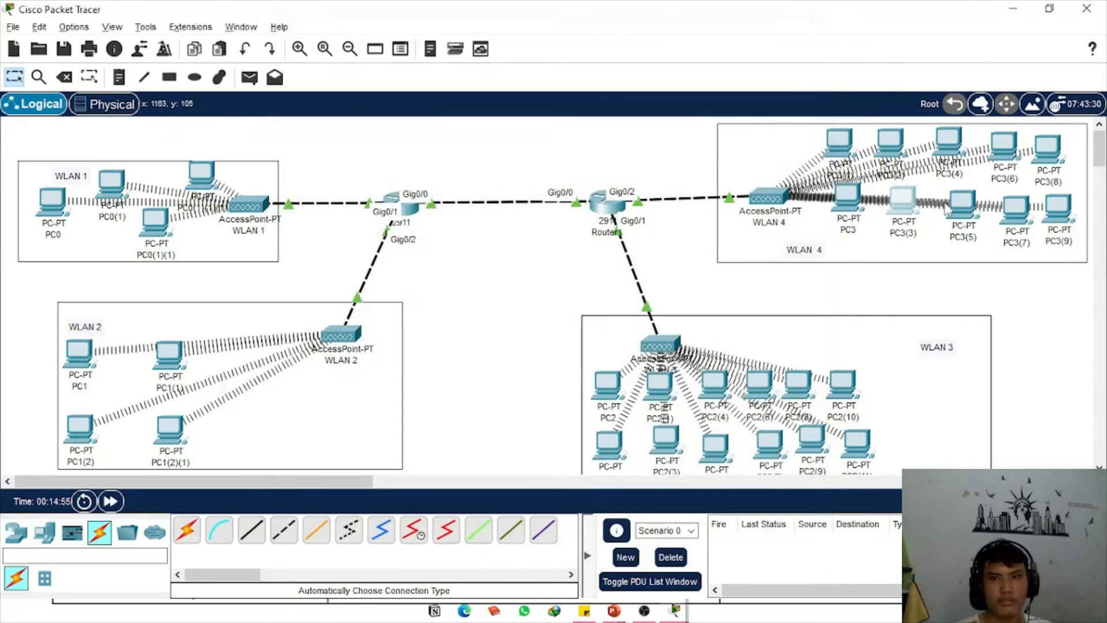
{"action": "left_click", "coordinate": [962, 202]}
{"action": "left_click", "coordinate": [359, 142]}
{"action": "key", "text": "alt+space"}
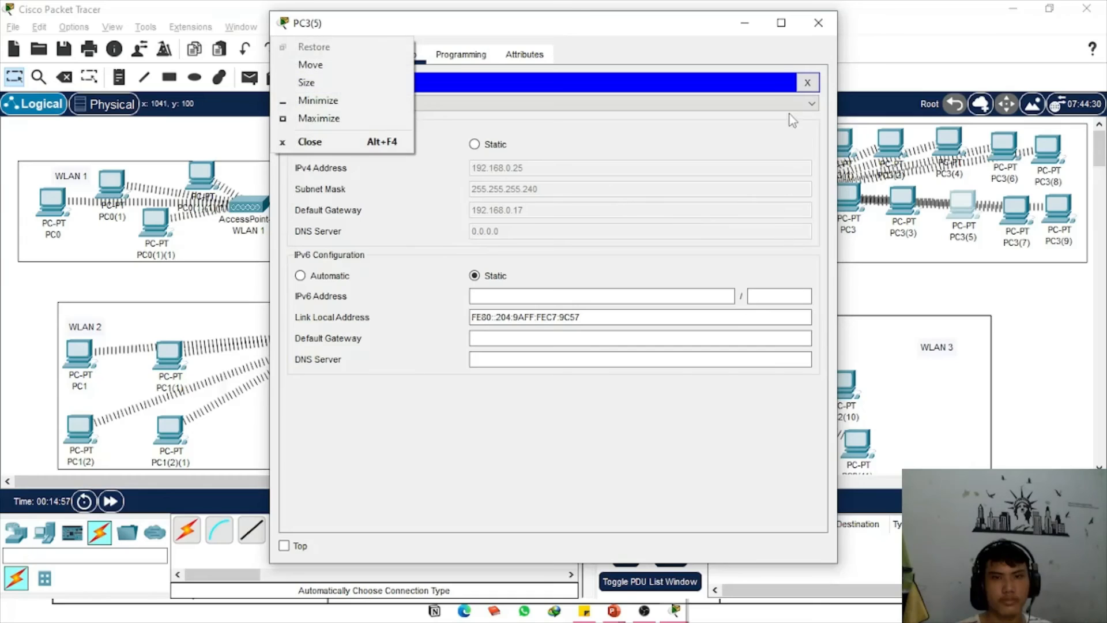
{"action": "key", "text": "c"}
{"action": "left_click", "coordinate": [1016, 206]}
{"action": "left_click", "coordinate": [339, 119]}
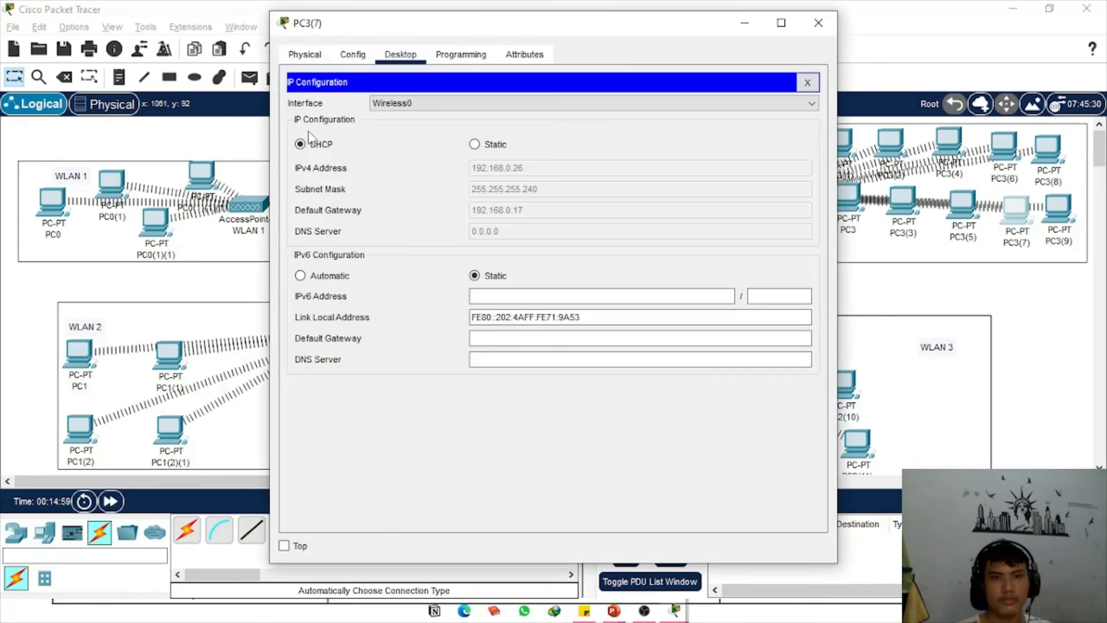
{"action": "key", "text": "alt+space"}
{"action": "key", "text": "c"}
{"action": "left_click", "coordinate": [1059, 207]}
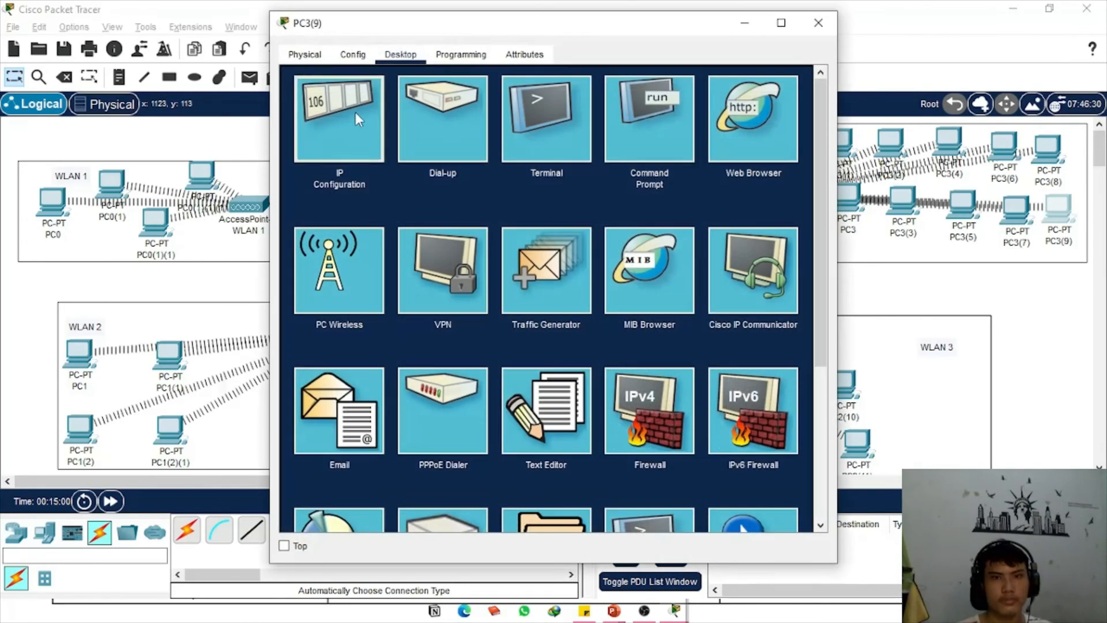
{"action": "left_click", "coordinate": [355, 113]}
{"action": "key", "text": "alt+space"}
{"action": "key", "text": "c"}
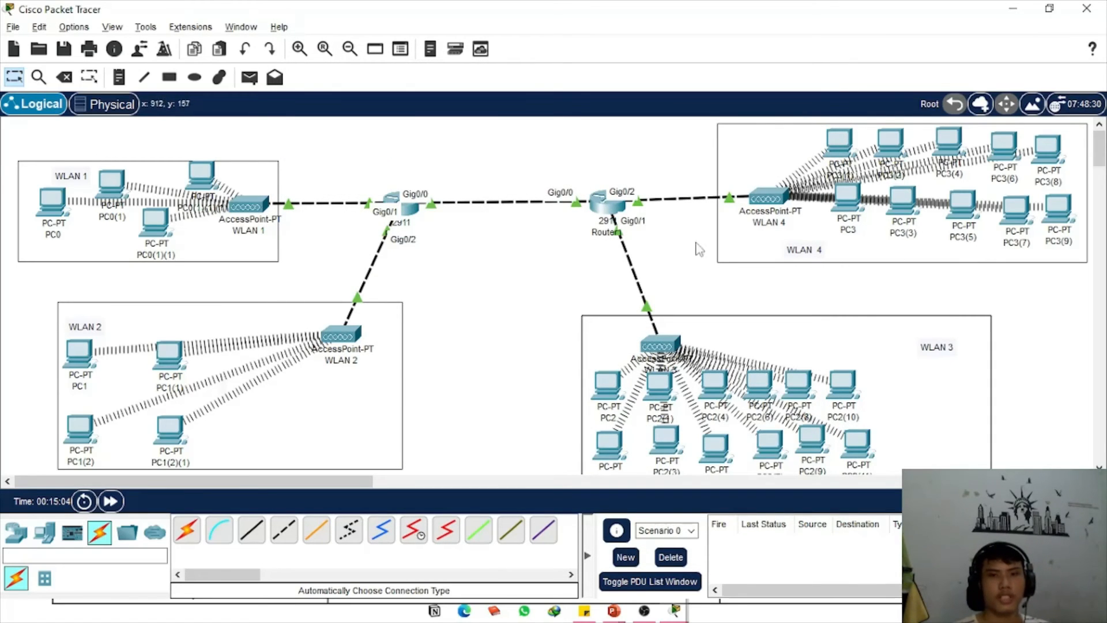
Nudge the router serving WLAN 1 and WLAN 2 slightly upward in the topology
{"action": "left_click", "coordinate": [416, 213]}
{"action": "left_click_drag", "start_coordinate": [414, 208], "coordinate": [410, 203]}
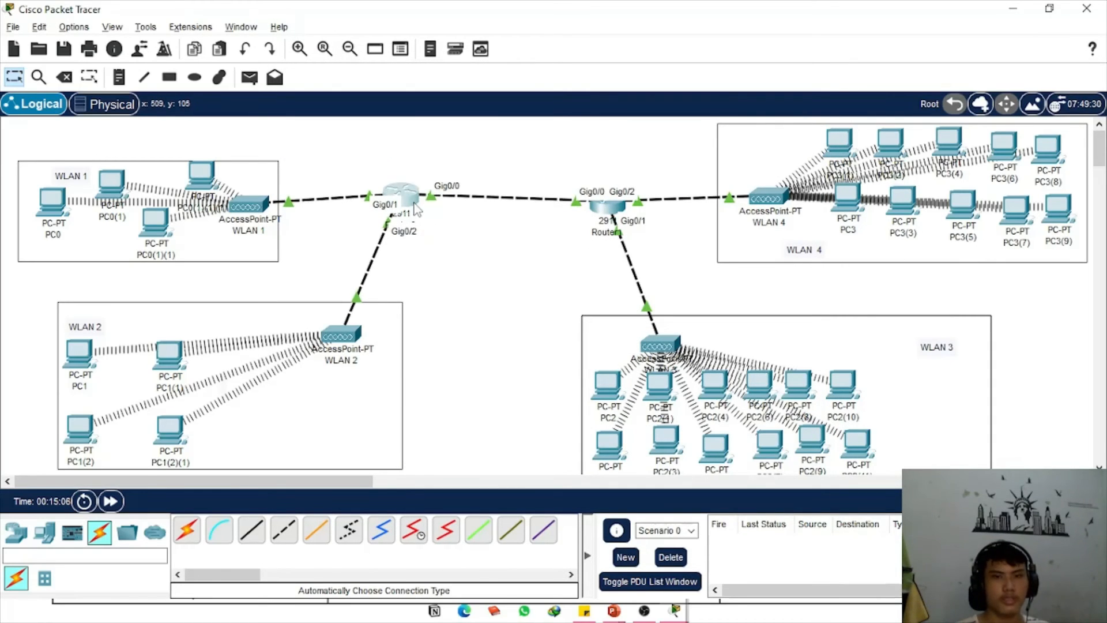
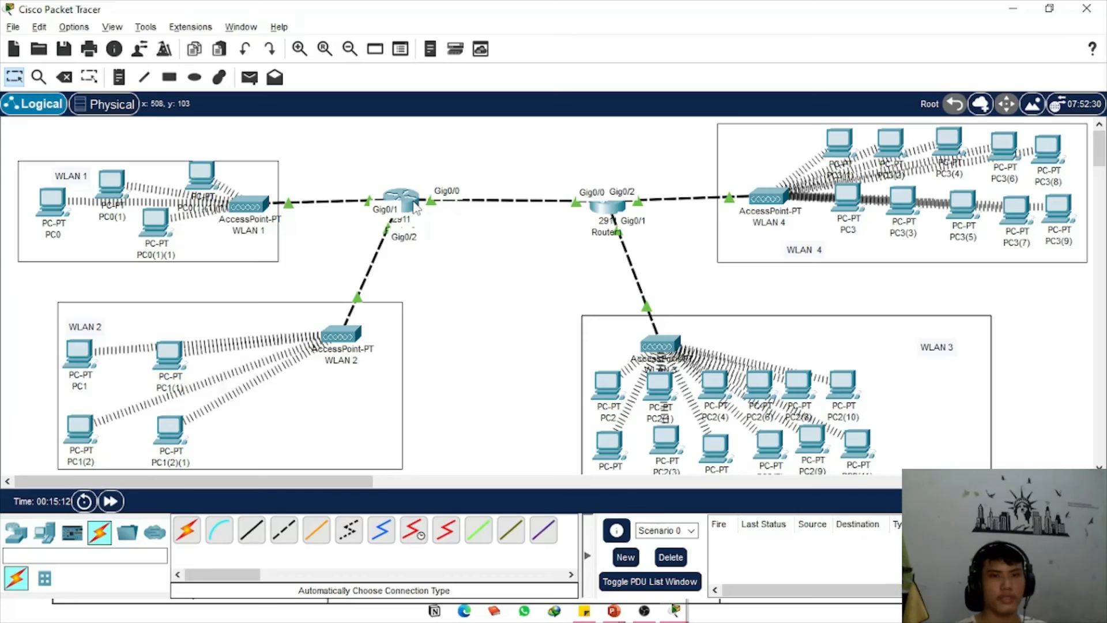
Enable RIP on Router0 from its command line with router rip, ver 2 and no auto-summary
{"action": "mouse_move", "coordinate": [415, 207]}
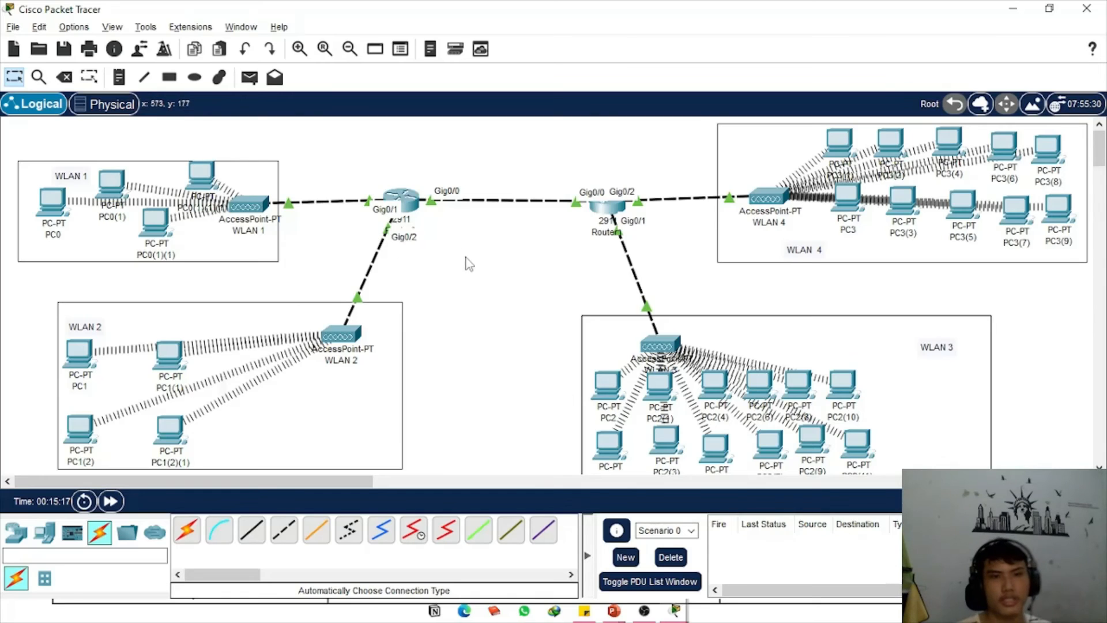
{"action": "left_click", "coordinate": [407, 207]}
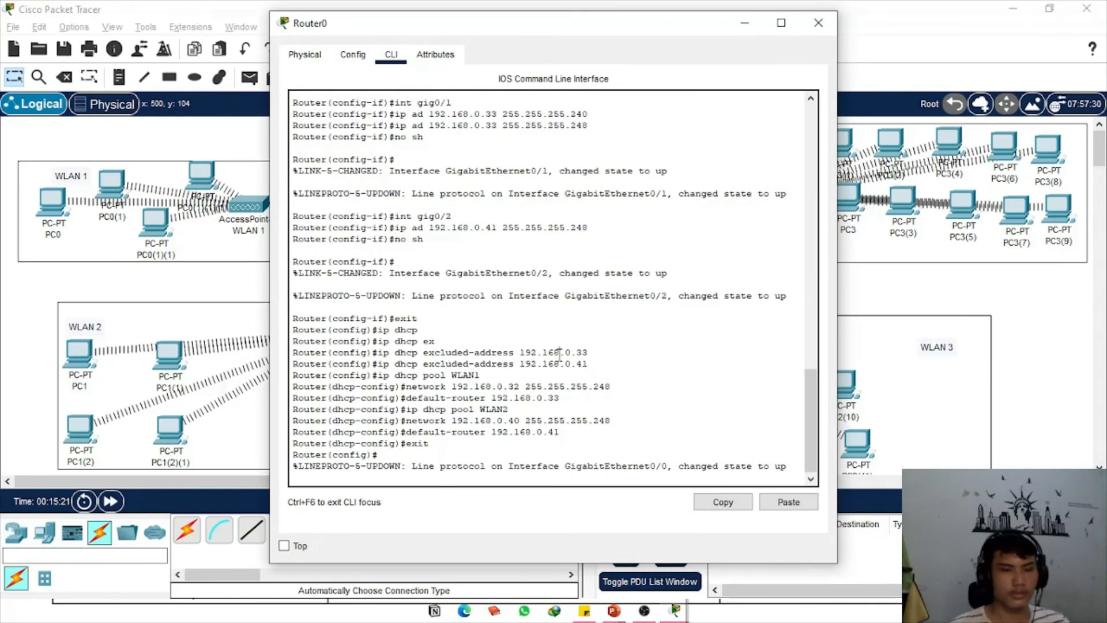
{"action": "key", "text": "Return"}
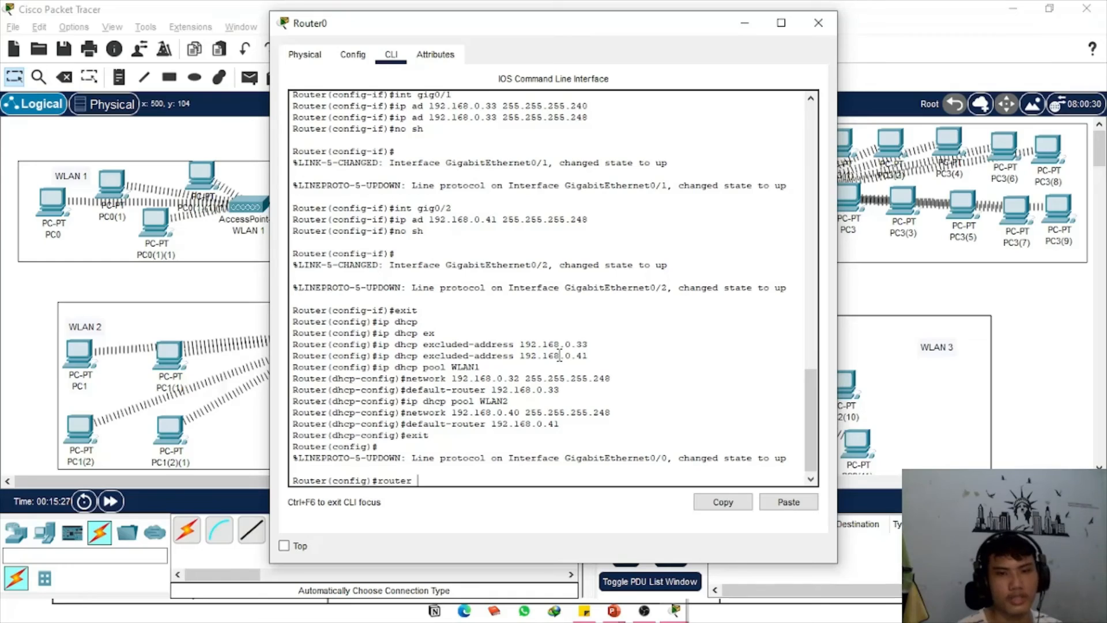
{"action": "key", "text": "Return"}
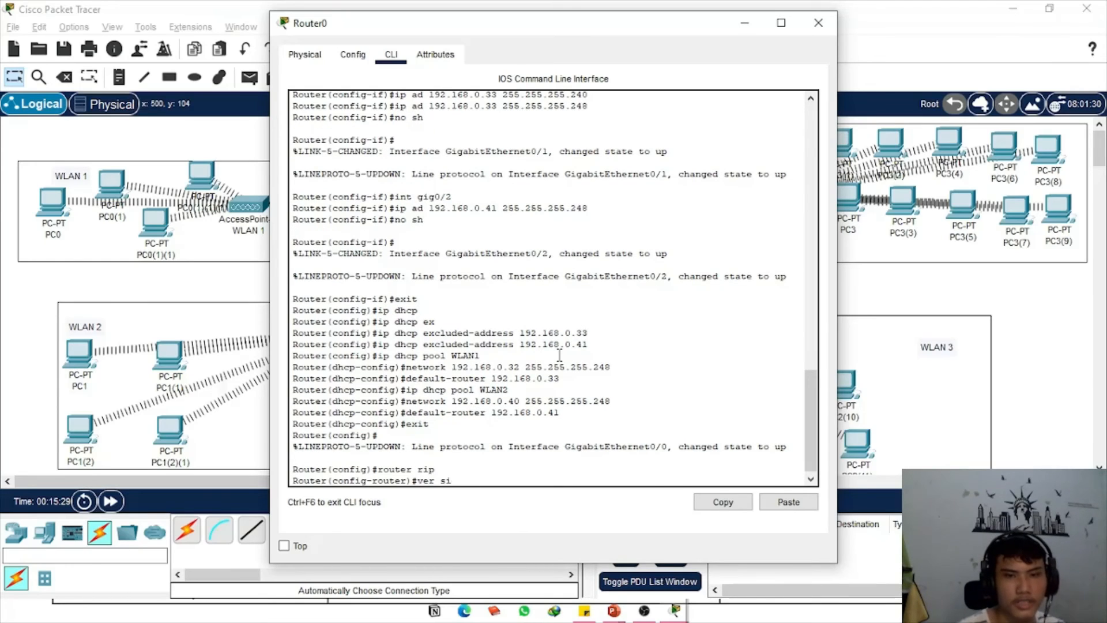
{"action": "type", "text": "ver 2"}
{"action": "key", "text": "Return"}
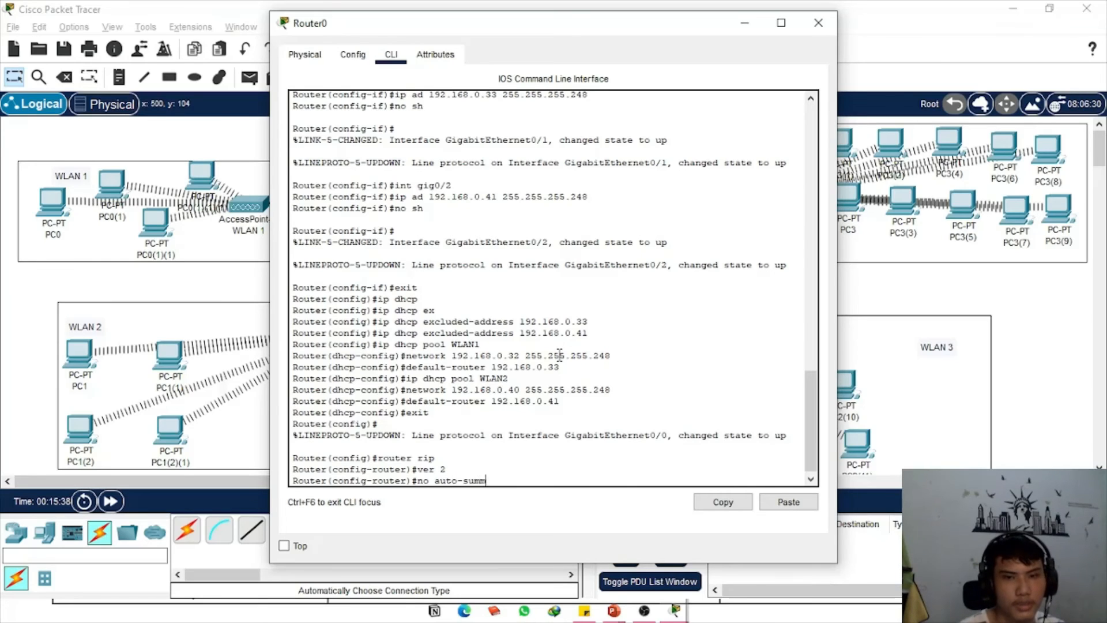
{"action": "key", "text": "Return"}
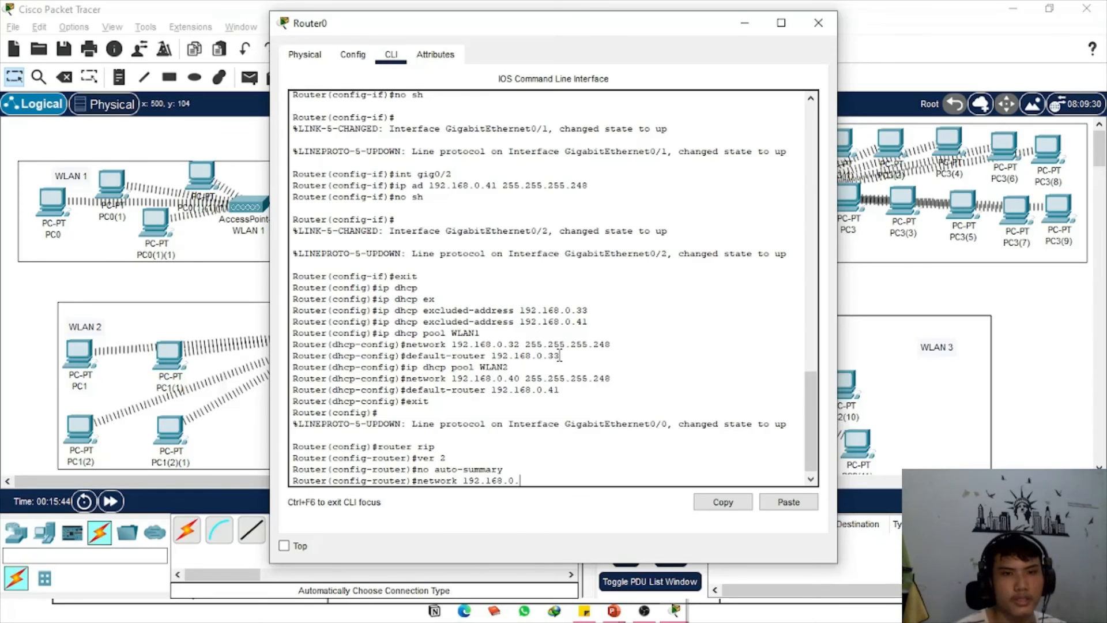
Add networks 192.168.0.32 and 192.168.0.40 to Router0's RIP configuration, reading them from the subnetting slide in the presentation
{"action": "key", "text": "alt+Tab"}
{"action": "key", "text": "alt+Tab"}
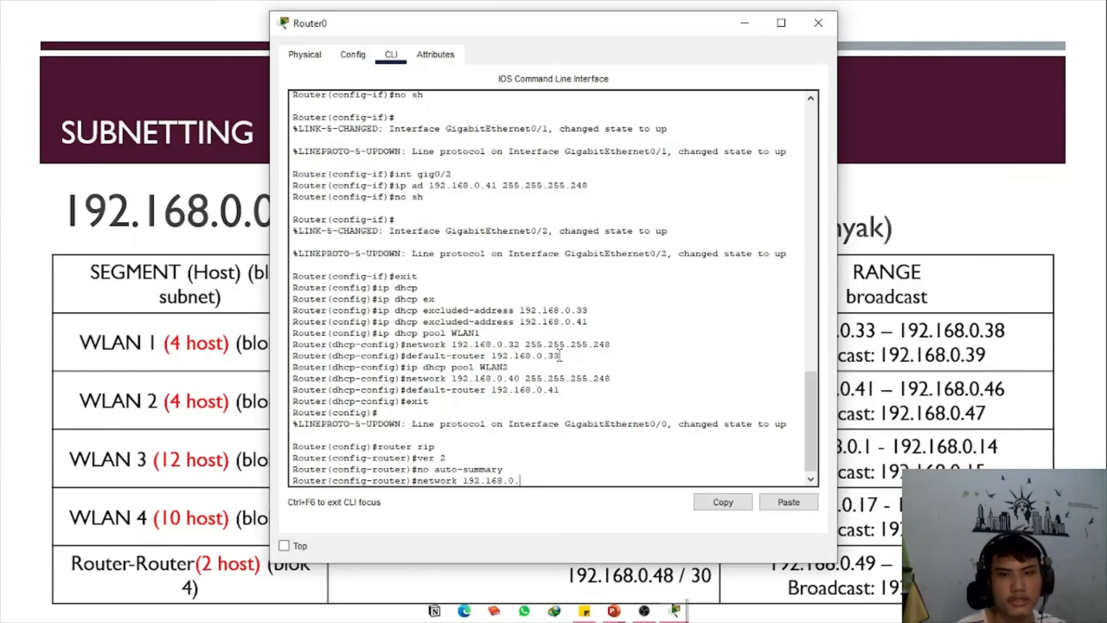
{"action": "left_click_drag", "start_coordinate": [679, 36], "coordinate": [400, 107]}
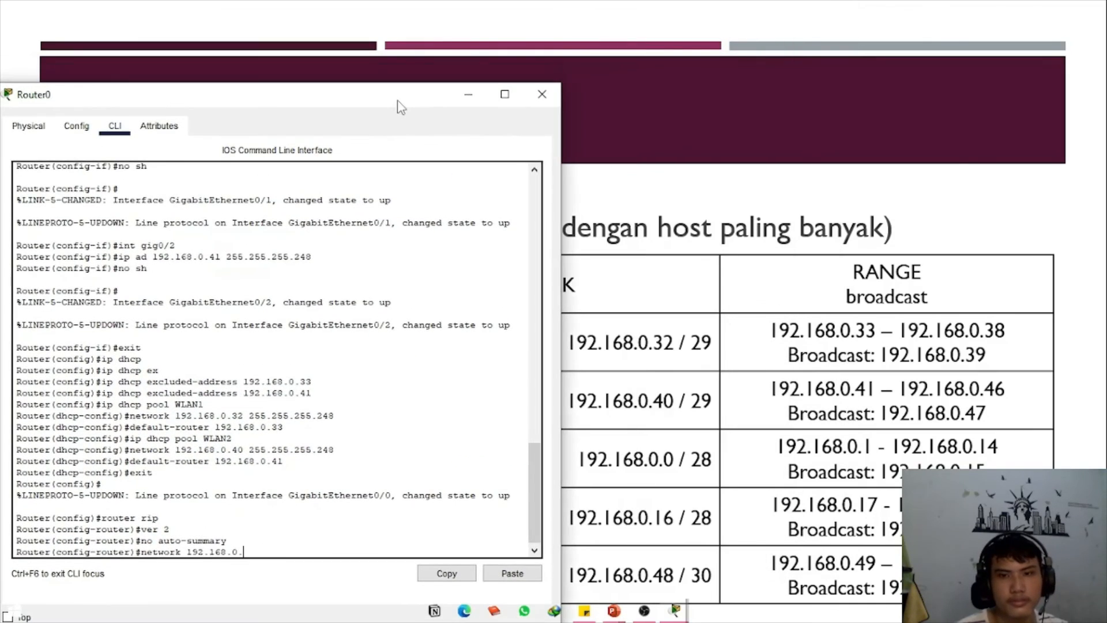
{"action": "key", "text": "Return"}
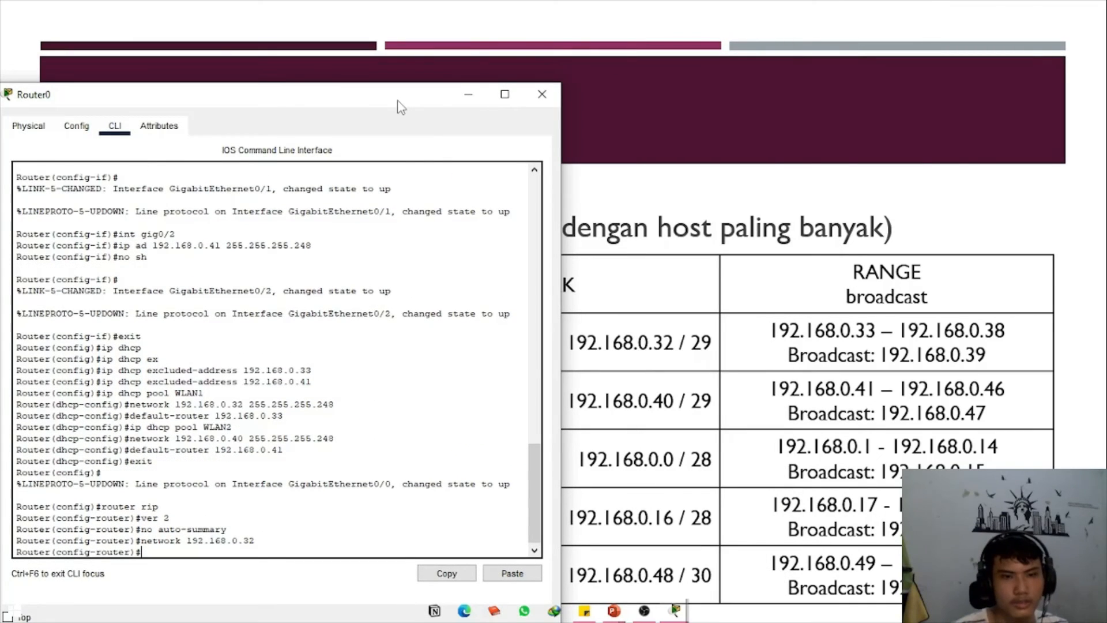
{"action": "key", "text": "Up"}
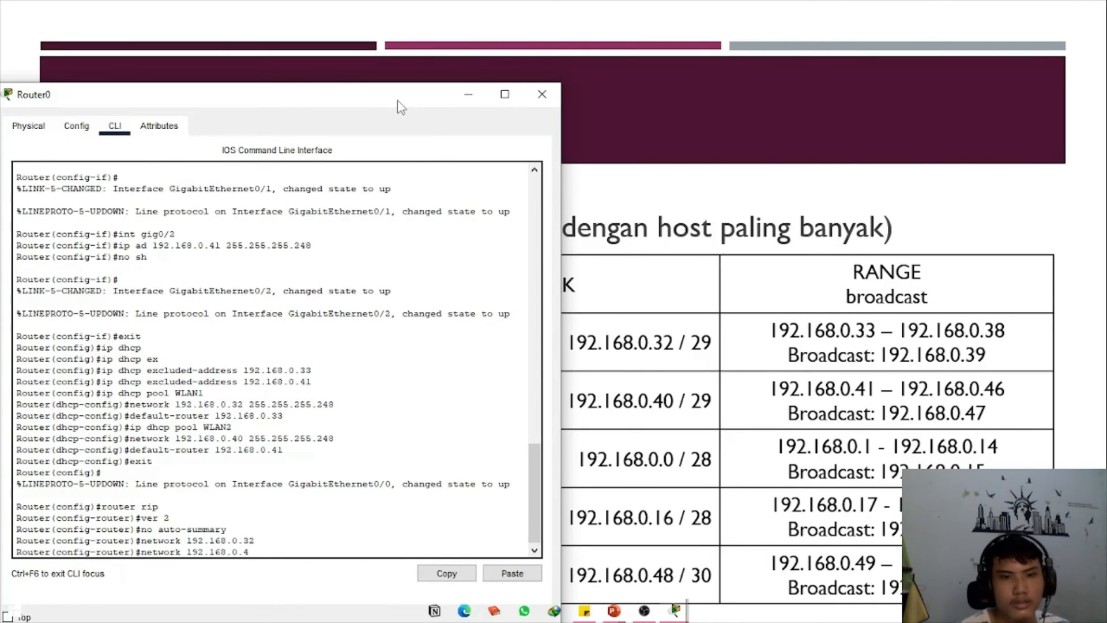
{"action": "type", "text": "40"}
{"action": "key", "text": "Return"}
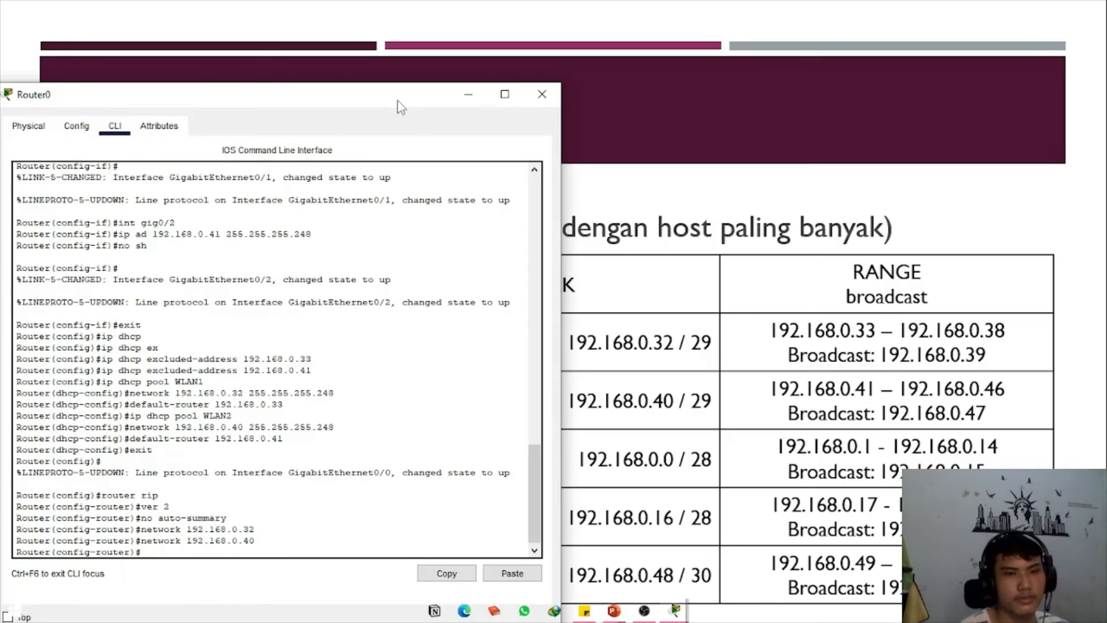
{"action": "key", "text": "alt+space"}
{"action": "key", "text": "n"}
{"action": "key", "text": "alt+Tab"}
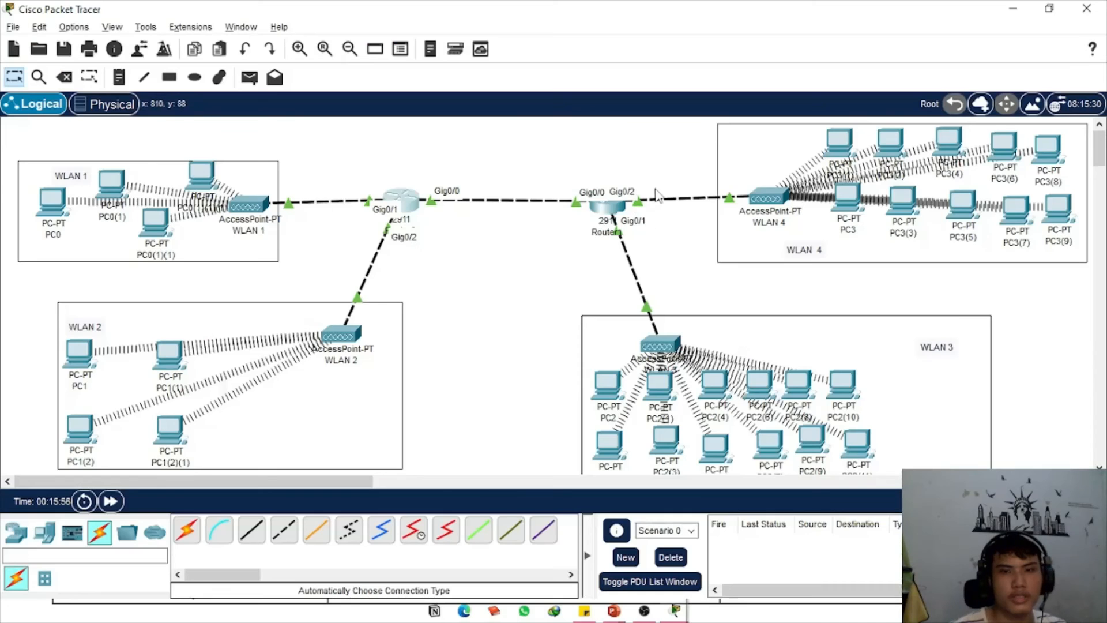
Enable RIP on Router1 from its command line with router rip, ver 2 and no auto
{"action": "left_click", "coordinate": [614, 208]}
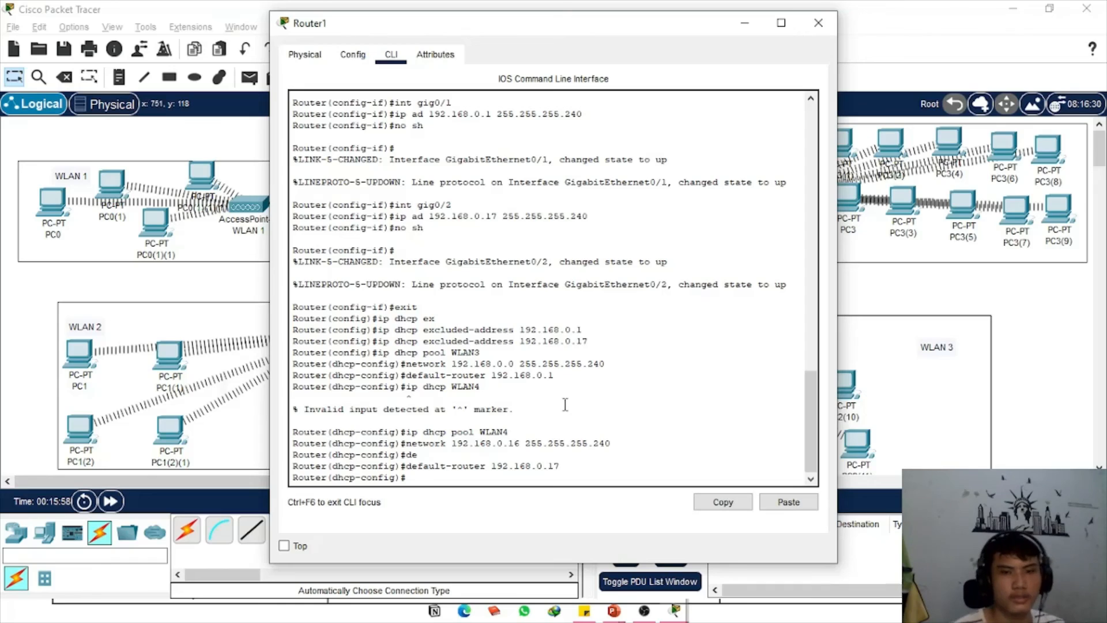
{"action": "key", "text": "Return"}
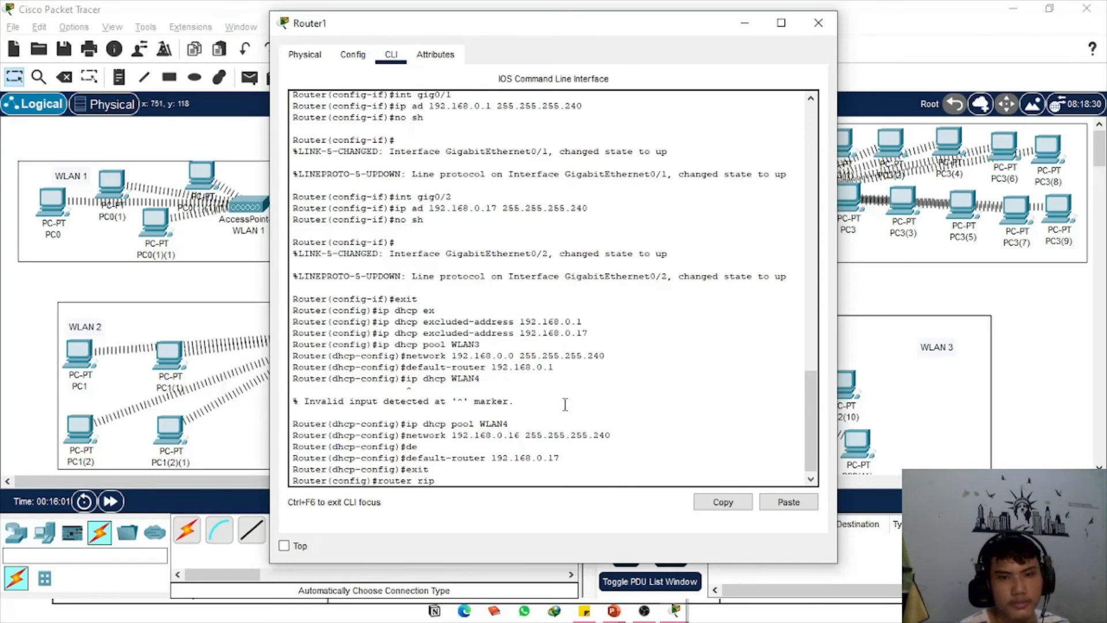
{"action": "key", "text": "Return"}
{"action": "type", "text": "ver 2"}
{"action": "key", "text": "Return"}
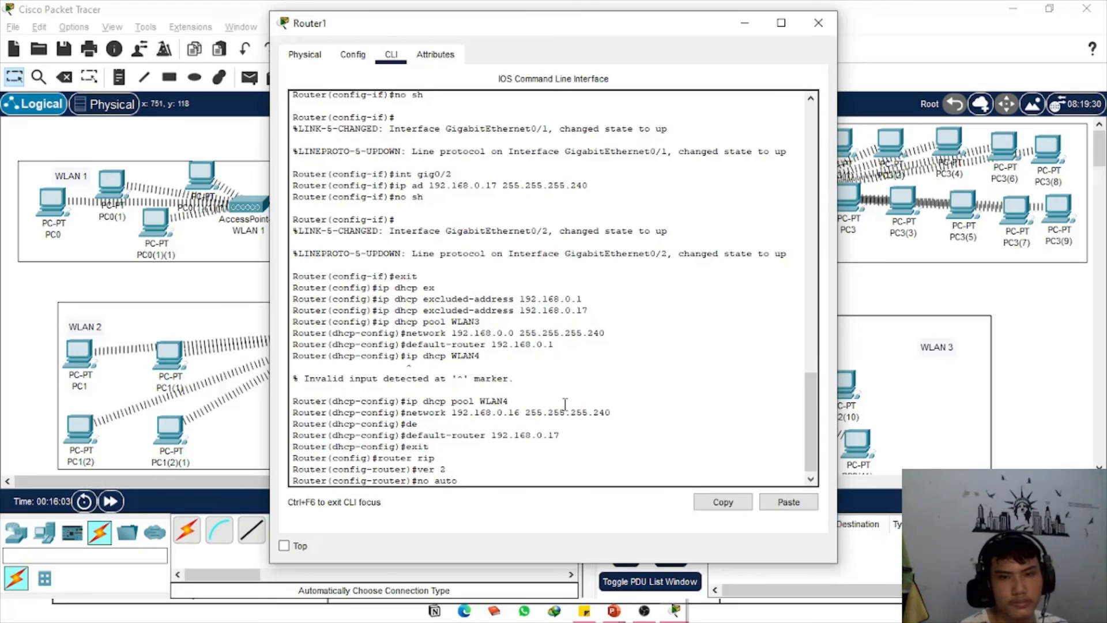
{"action": "type", "text": "no auto"}
{"action": "key", "text": "Return"}
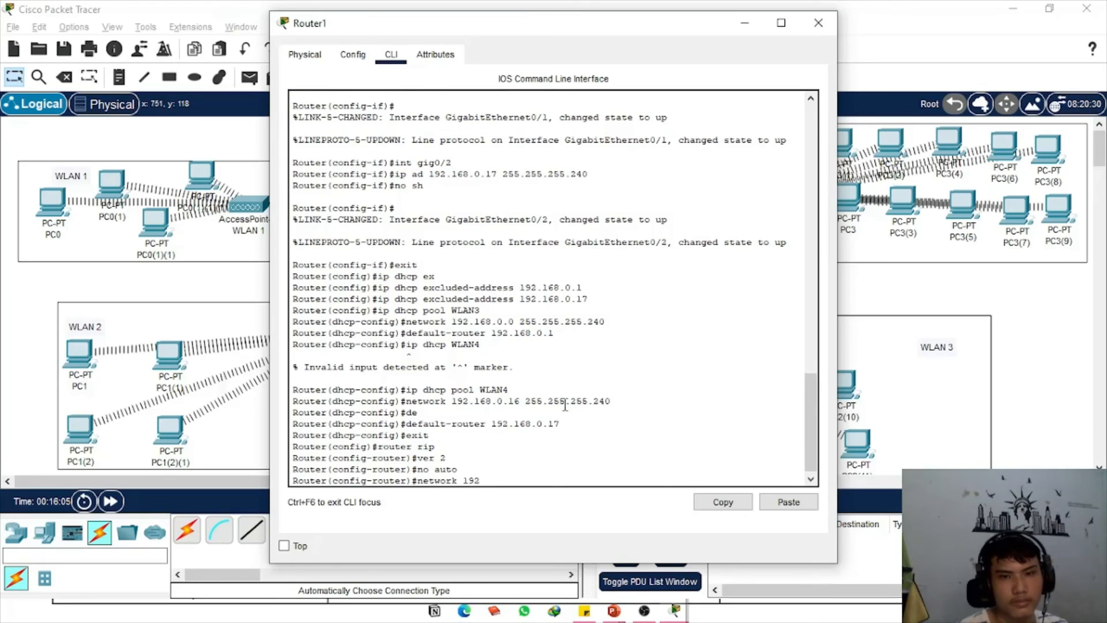
Add networks 192.168.0.0 and 192.168.0.16 to Router1's RIP configuration, checking them against the subnetting slide in the presentation
{"action": "key", "text": "Return"}
{"action": "key", "text": "Up"}
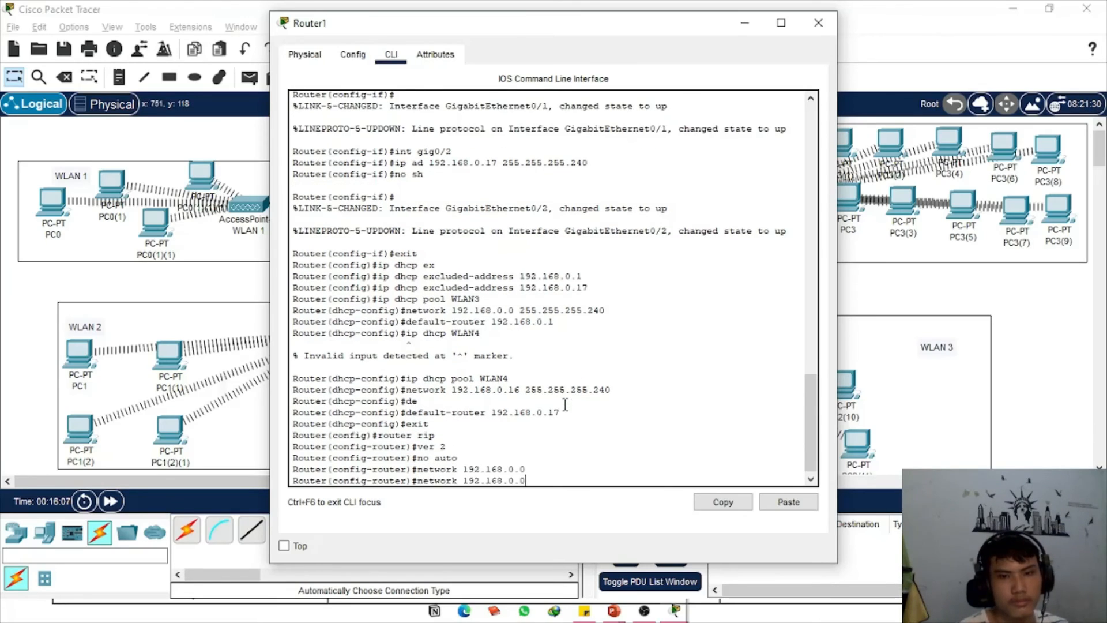
{"action": "key", "text": "alt+Tab"}
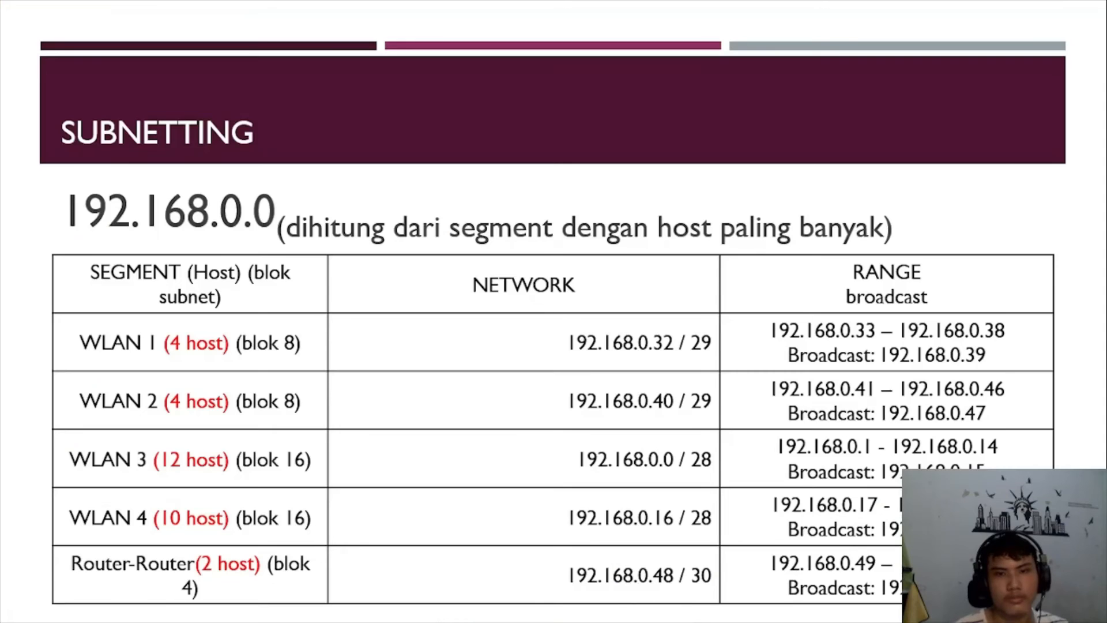
{"action": "key", "text": "alt+Tab"}
{"action": "key", "text": "Return"}
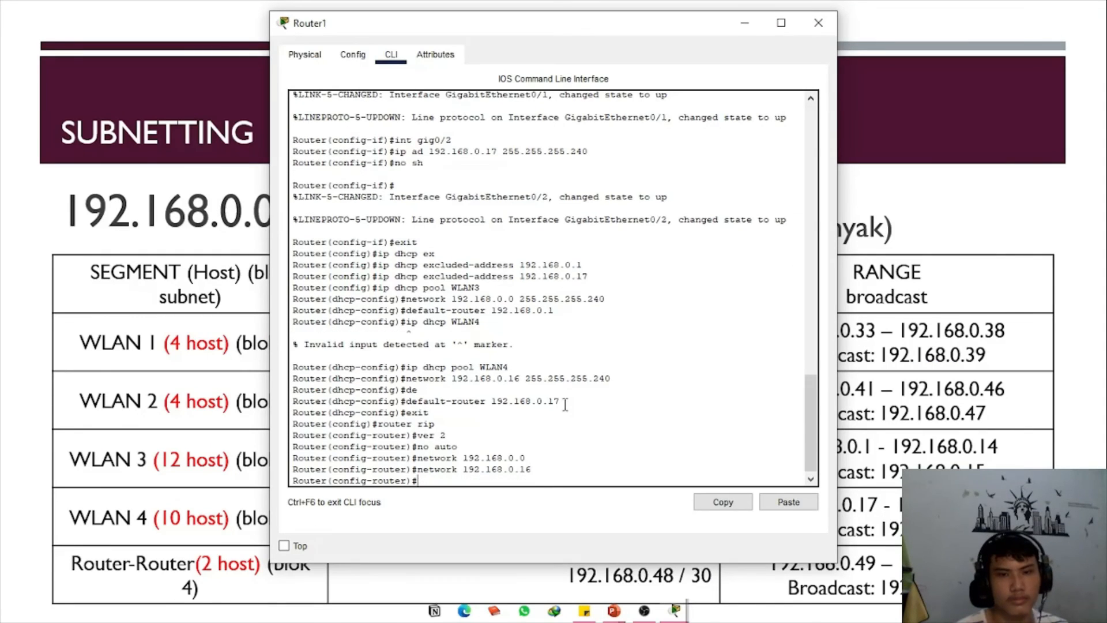
Close the leftover device windows, including PC1's, and return to the network topology
{"action": "key", "text": "alt+Tab"}
{"action": "key", "text": "alt+Tab"}
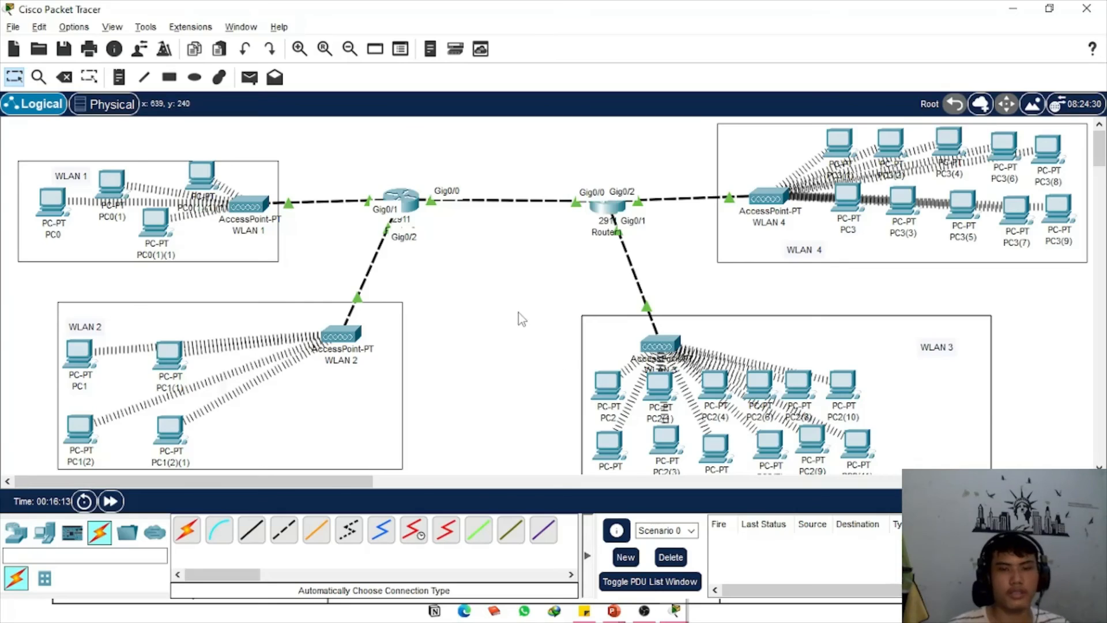
{"action": "key", "text": "alt+Tab"}
{"action": "left_click", "coordinate": [541, 136]}
{"action": "left_click", "coordinate": [390, 214]}
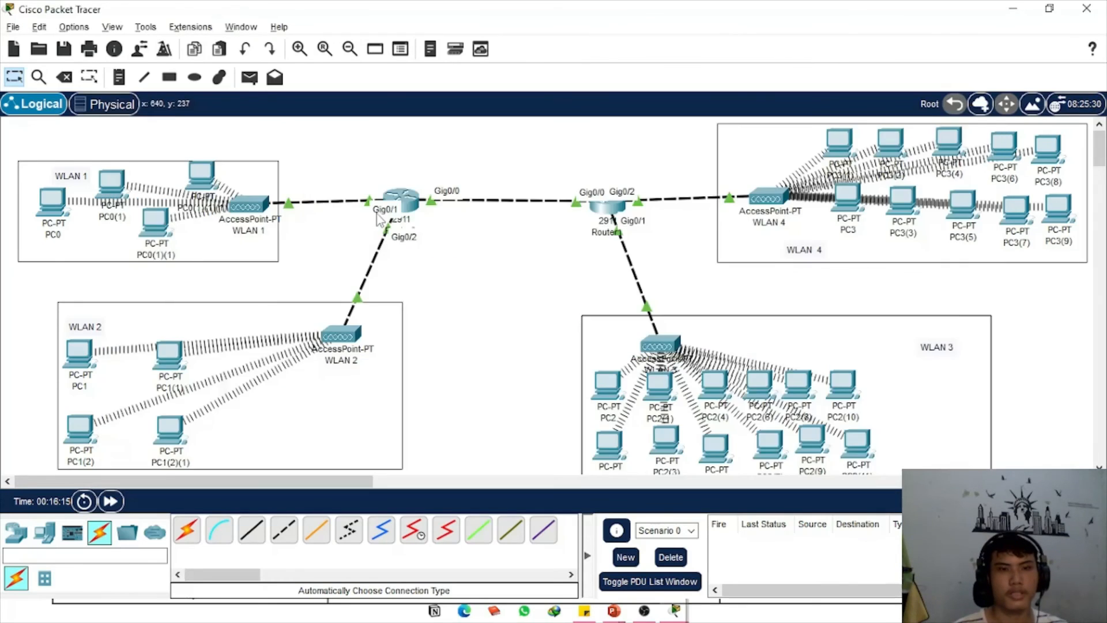
{"action": "key", "text": "alt+Tab"}
{"action": "left_click", "coordinate": [971, 136]}
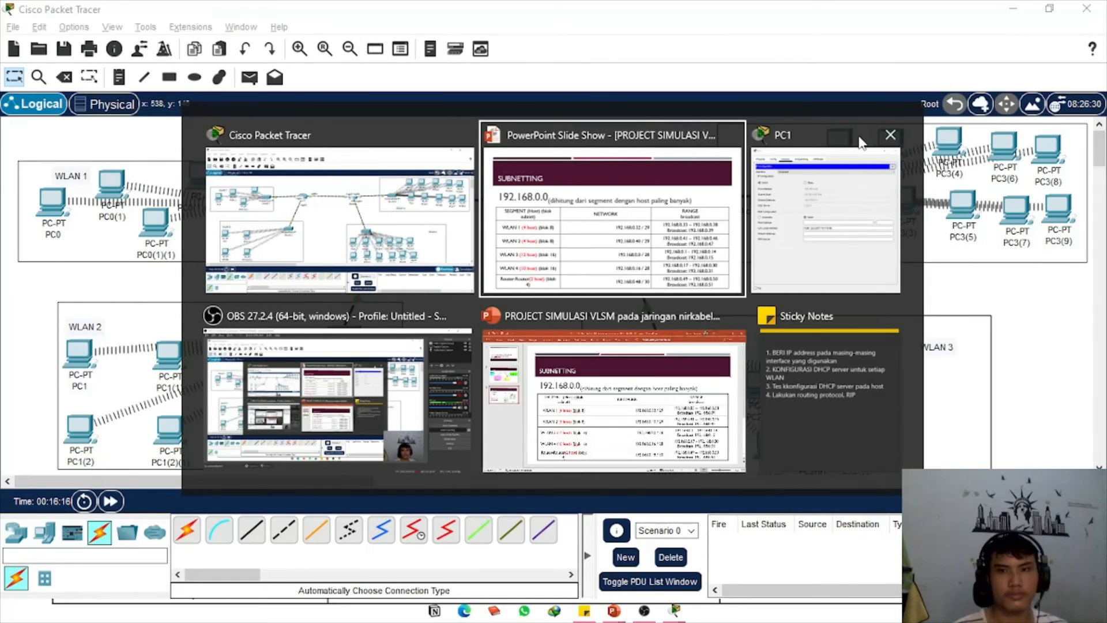
{"action": "left_click", "coordinate": [890, 136]}
{"action": "left_click", "coordinate": [459, 165]}
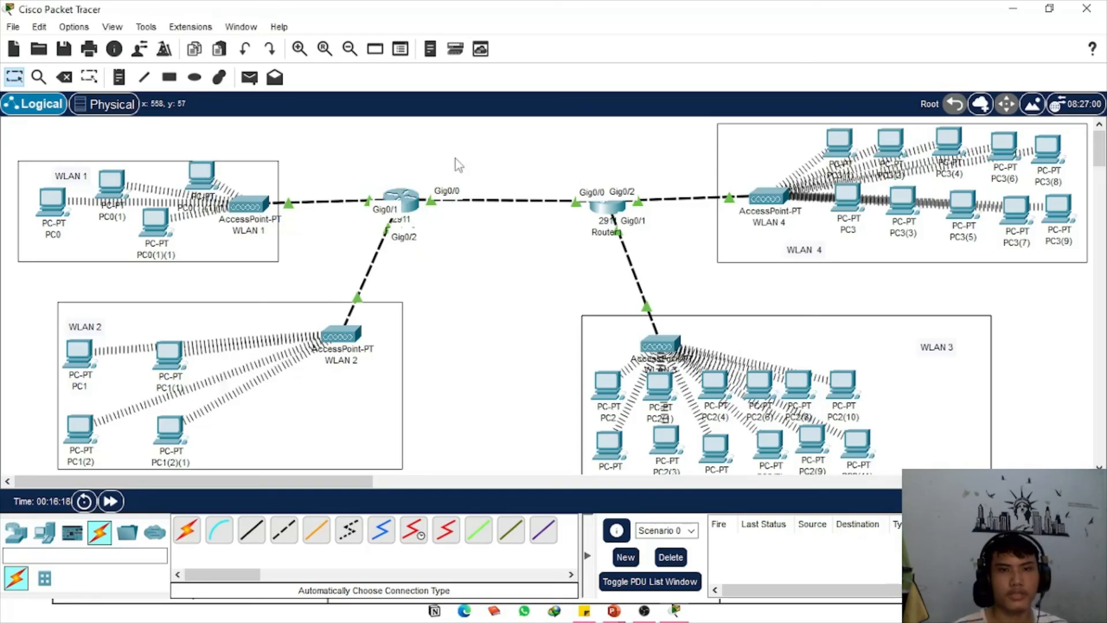
Send a simple PDU from PC0(1)(1) in WLAN 1 to PC1(1) in WLAN 2 and show the PDU list
{"action": "left_click", "coordinate": [249, 76]}
{"action": "left_click", "coordinate": [164, 230]}
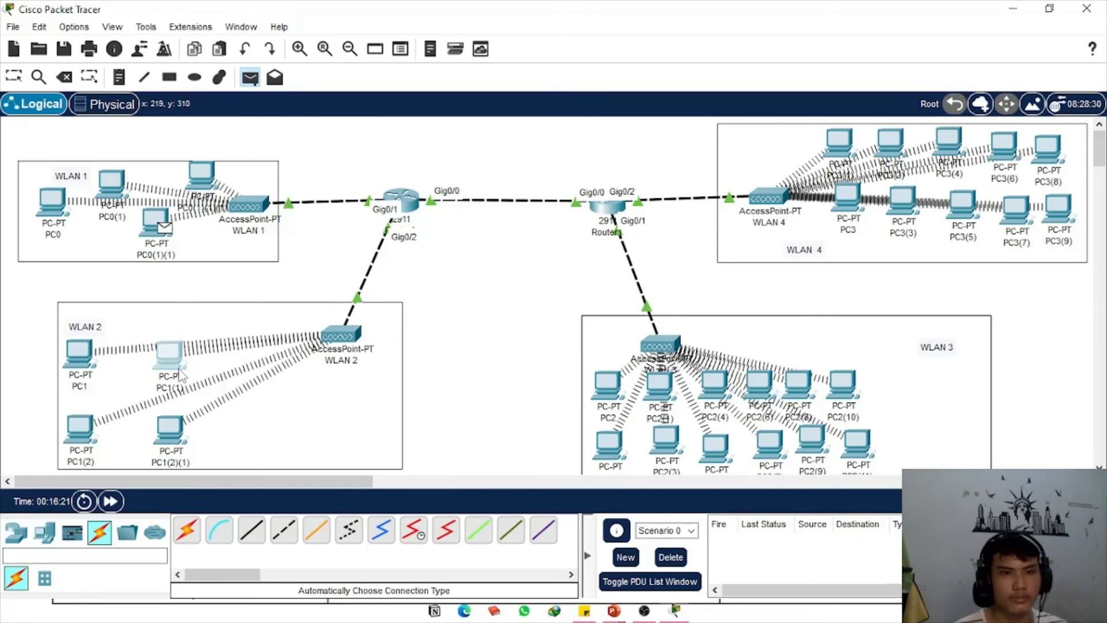
{"action": "left_click", "coordinate": [168, 352]}
{"action": "left_click", "coordinate": [665, 579]}
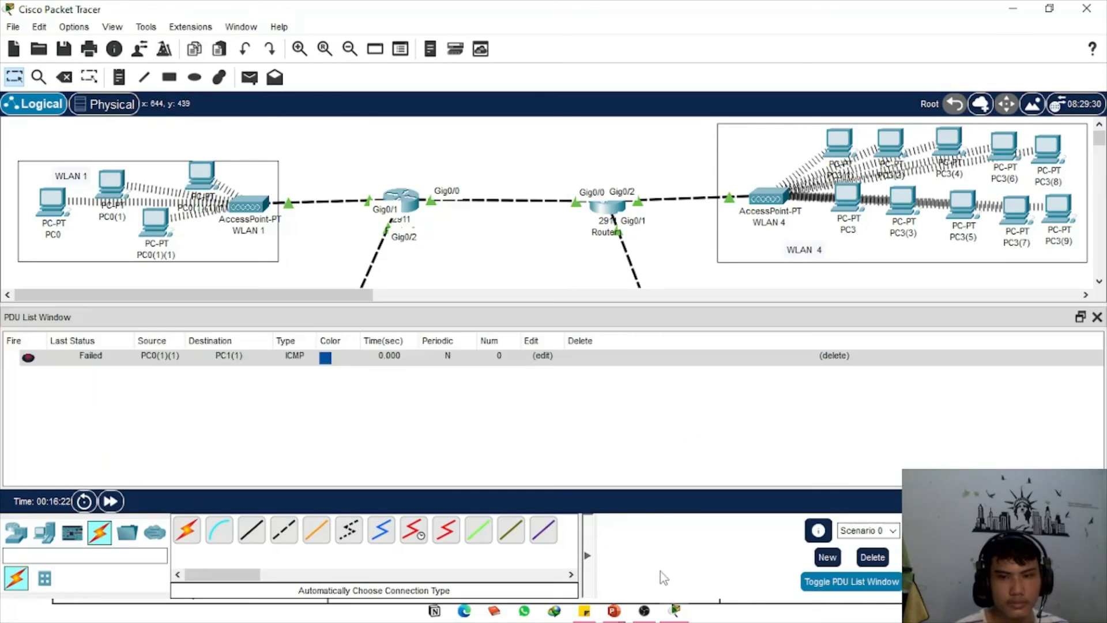
Undock the PDU list, narrow it into a small window over the WLAN 4 side, and make it taller
{"action": "left_click", "coordinate": [1080, 317]}
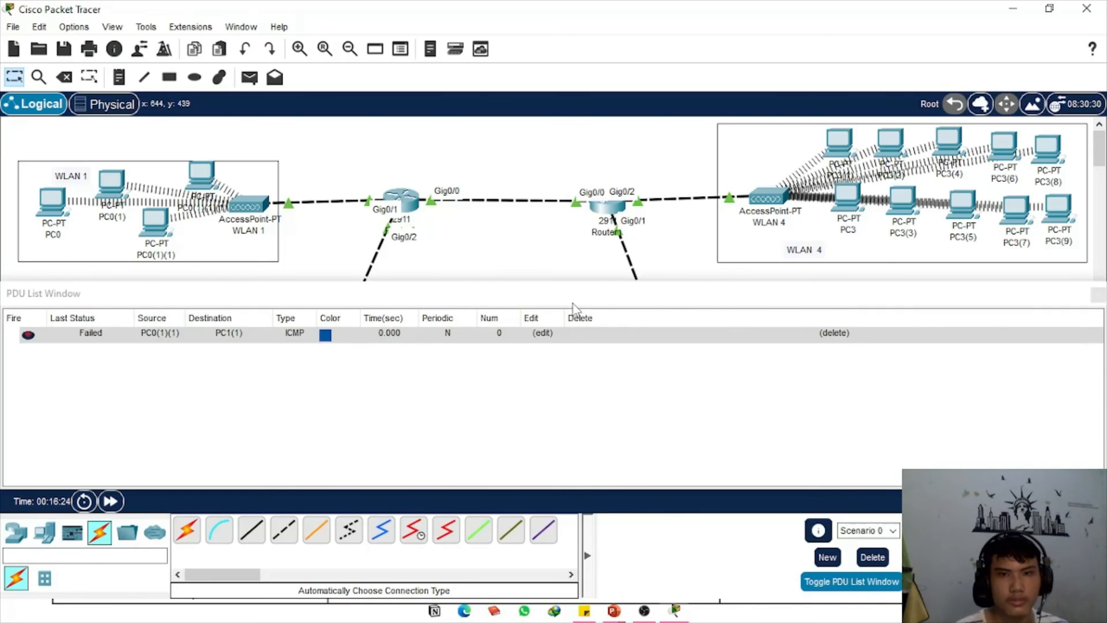
{"action": "left_click_drag", "start_coordinate": [565, 295], "coordinate": [650, 169]}
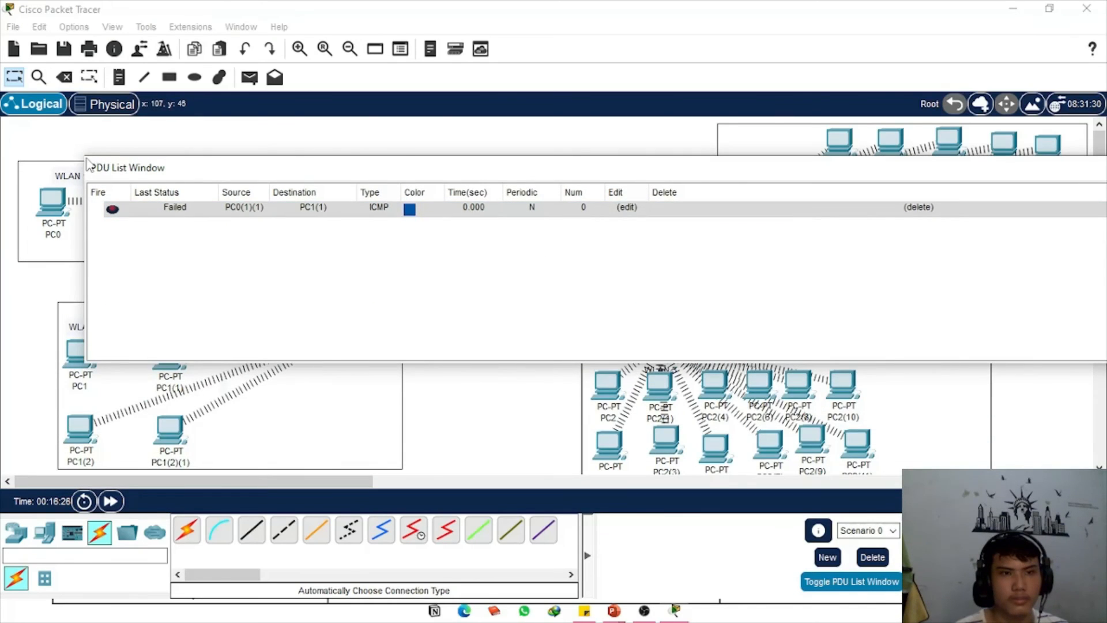
{"action": "left_click_drag", "start_coordinate": [87, 157], "coordinate": [939, 70]}
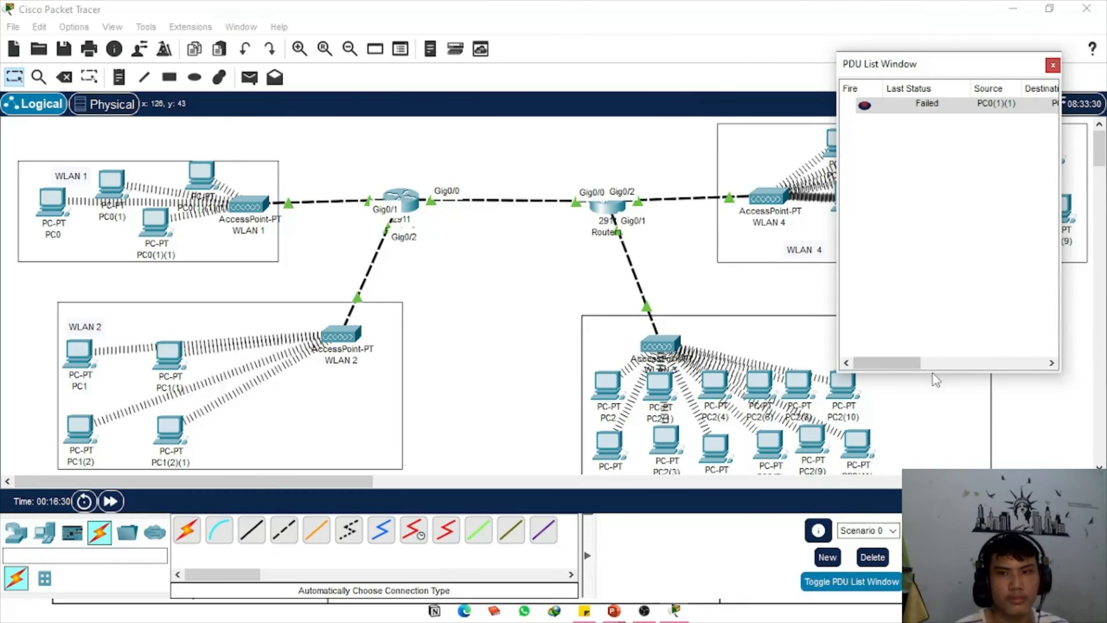
{"action": "left_click_drag", "start_coordinate": [933, 374], "coordinate": [934, 461]}
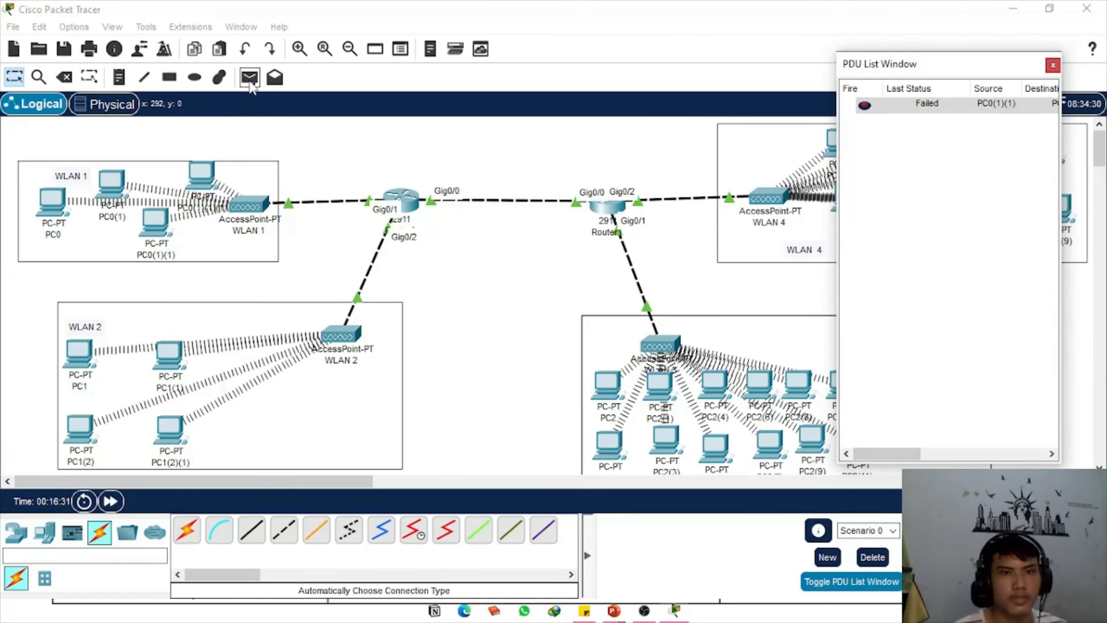
Repeat the simple PDU test from PC0(1)(1) to PC1(1)
{"action": "left_click", "coordinate": [251, 84]}
{"action": "left_click", "coordinate": [157, 222]}
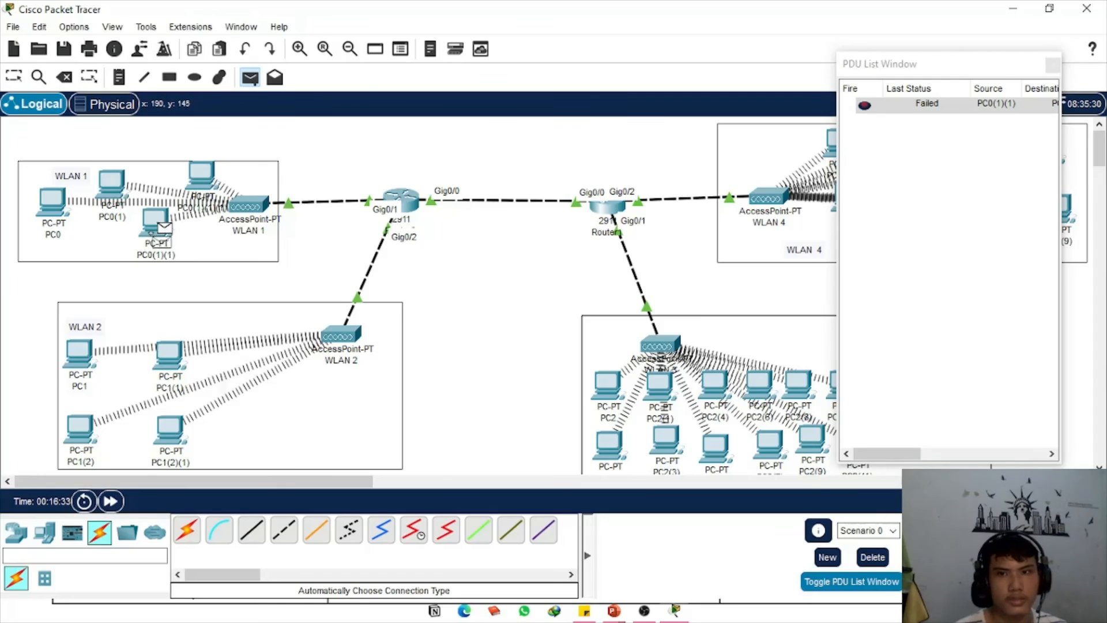
{"action": "left_click", "coordinate": [173, 360]}
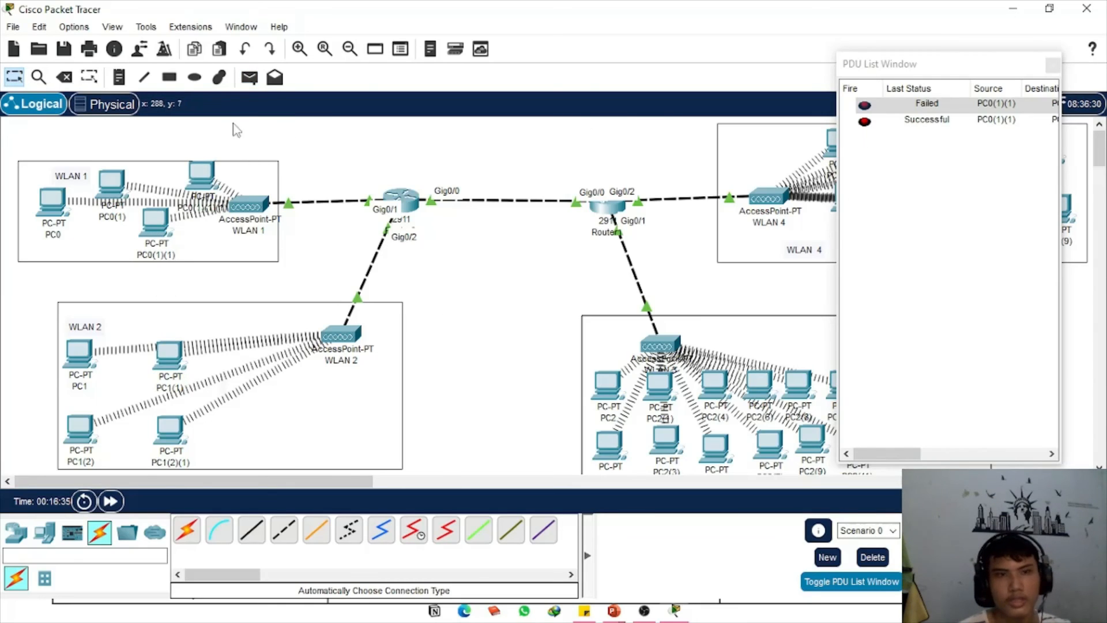
Test the route from WLAN 1 to WLAN 3 by sending two simple PDUs from PC0(1)(1) to PC2
{"action": "left_click", "coordinate": [249, 78]}
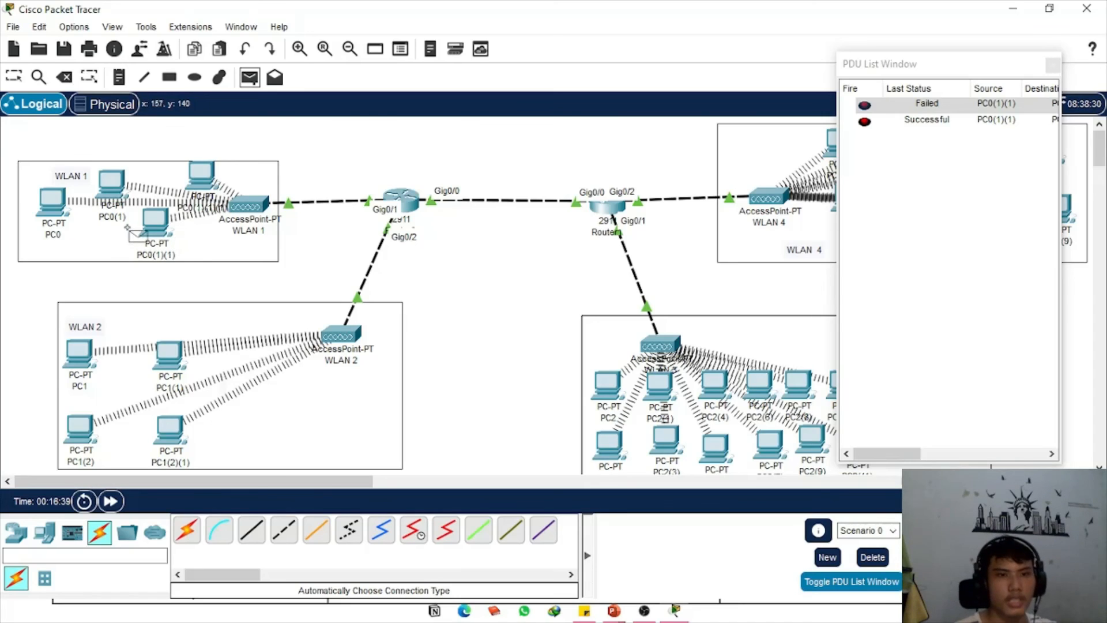
{"action": "left_click", "coordinate": [158, 223]}
{"action": "left_click", "coordinate": [608, 389]}
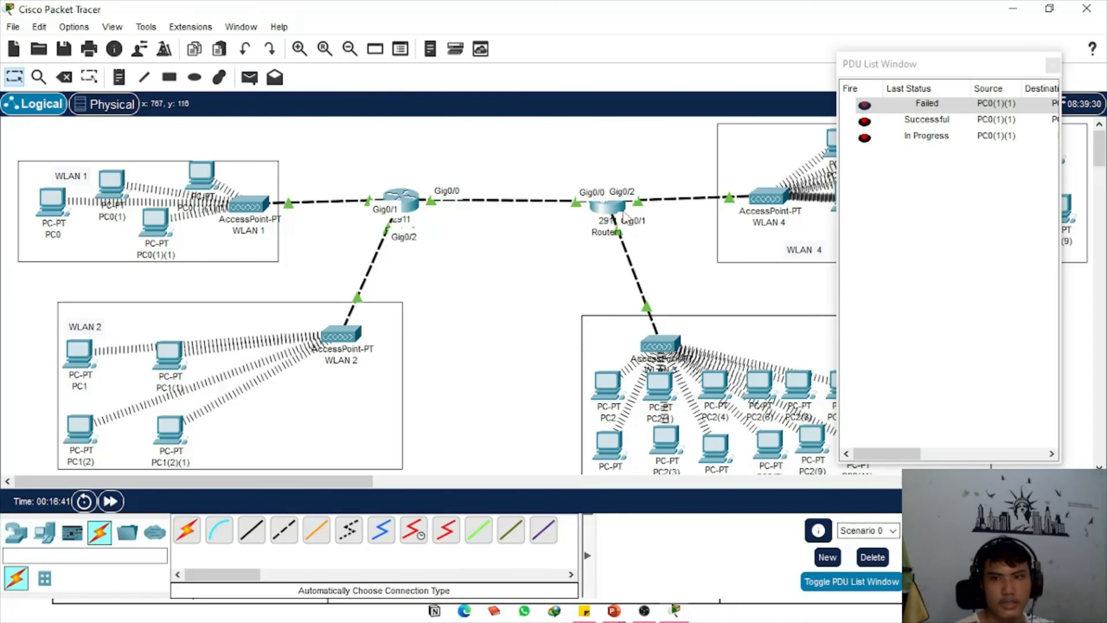
{"action": "left_click", "coordinate": [250, 78]}
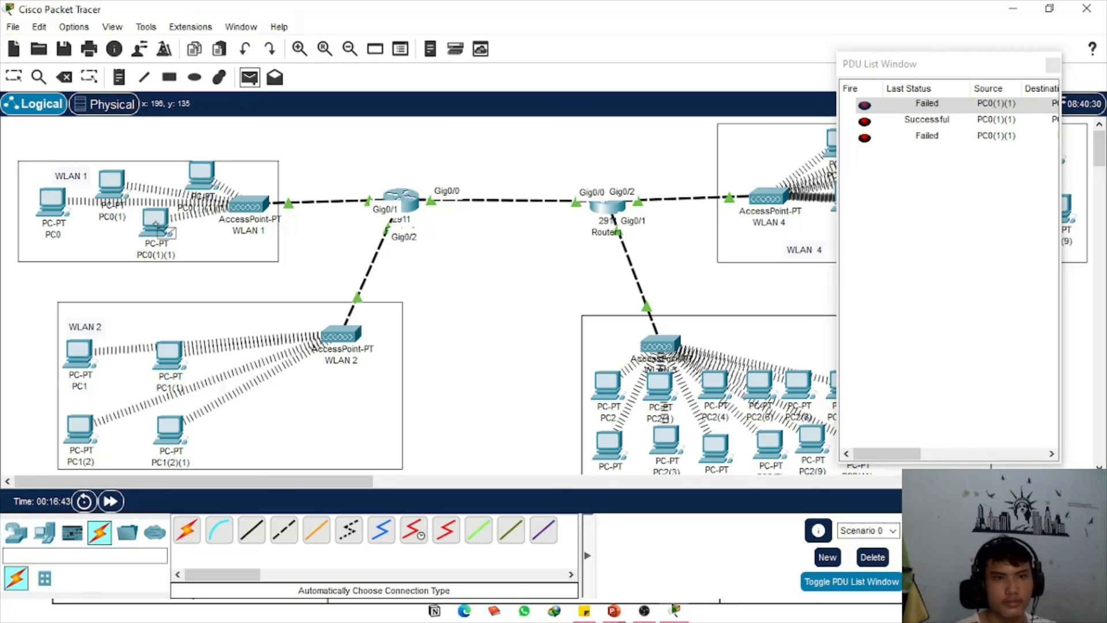
{"action": "left_click", "coordinate": [155, 225]}
{"action": "left_click", "coordinate": [609, 392]}
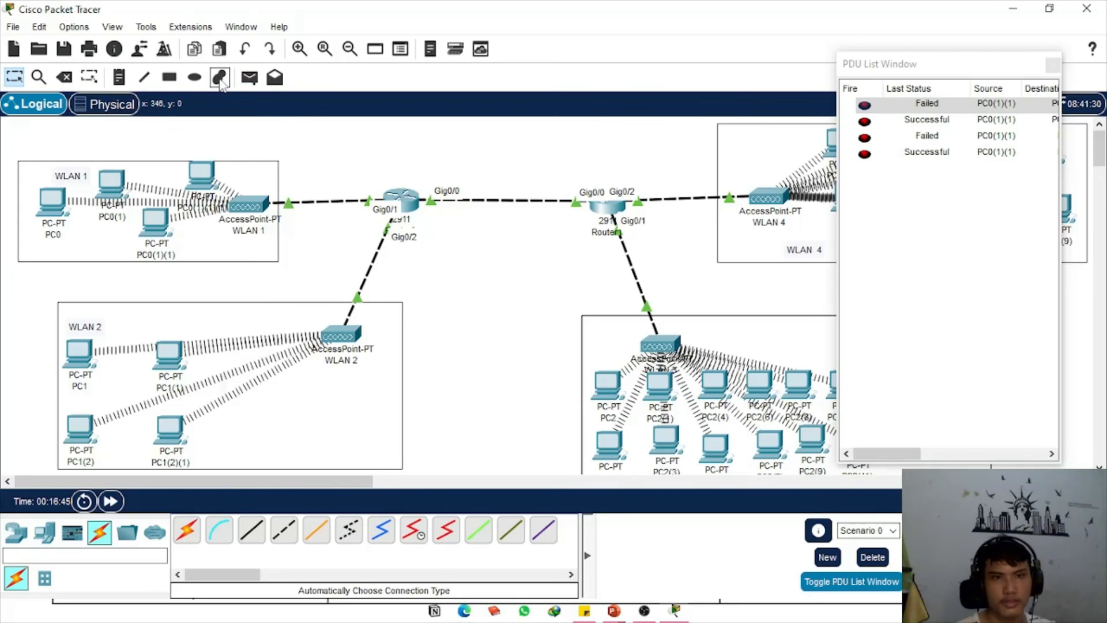
Move the PDU list off the WLAN 4 PCs and send a simple PDU from PC3(1) to PC0(1)(1)
{"action": "left_click", "coordinate": [250, 77]}
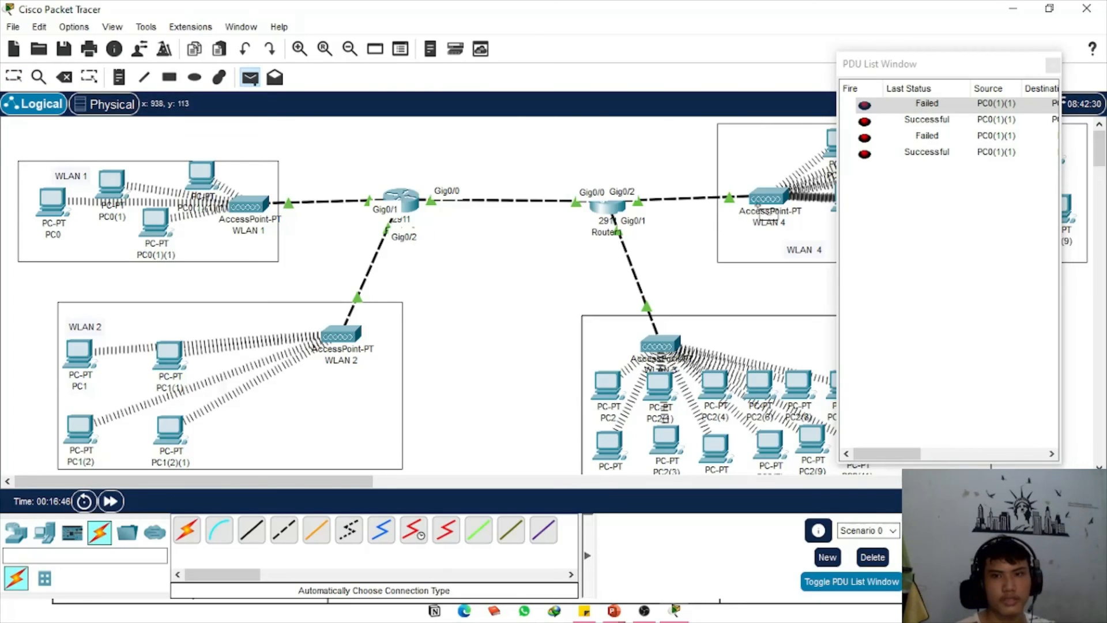
{"action": "left_click_drag", "start_coordinate": [895, 71], "coordinate": [978, 66]}
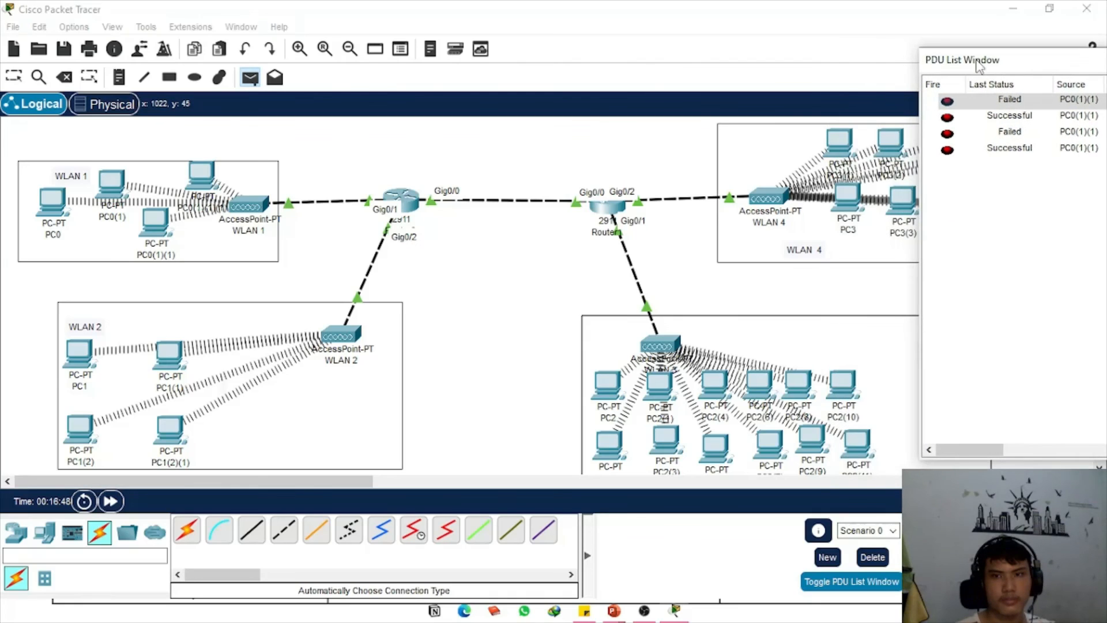
{"action": "left_click", "coordinate": [841, 144]}
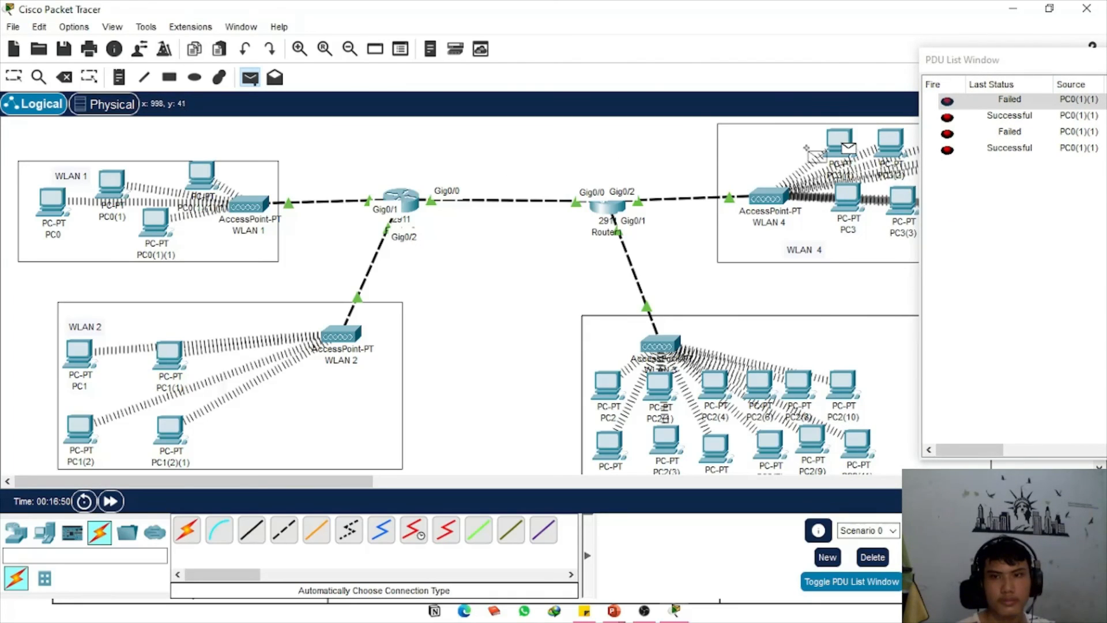
{"action": "left_click", "coordinate": [154, 226]}
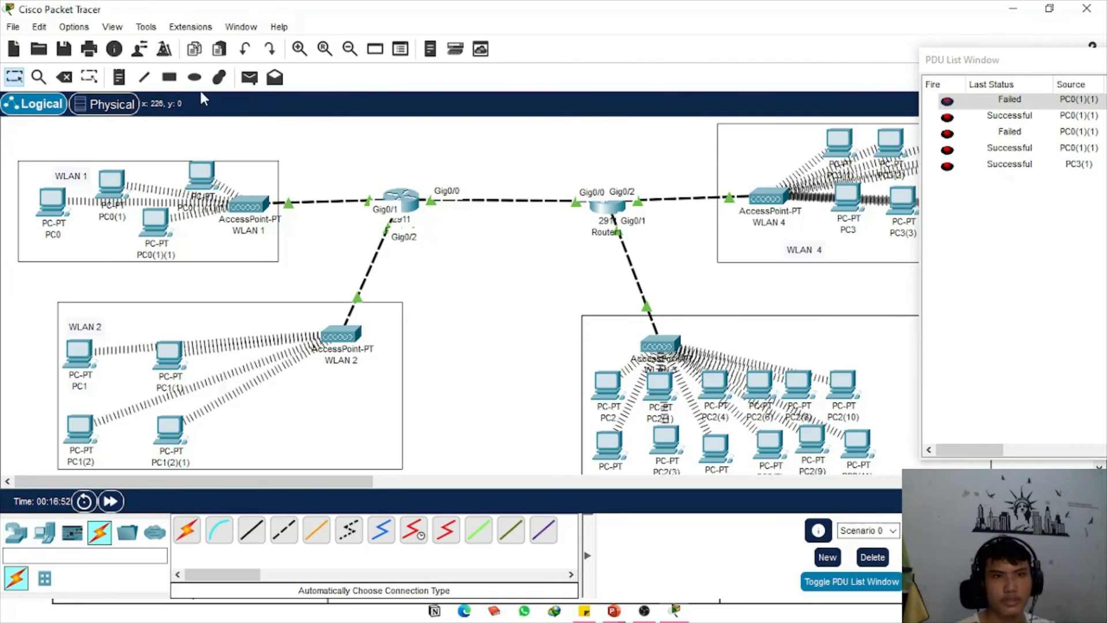
Test the route from WLAN 1 to WLAN 4 by sending two simple PDUs from PC0(1)(1) to PC3
{"action": "left_click", "coordinate": [249, 77]}
{"action": "left_click", "coordinate": [155, 226]}
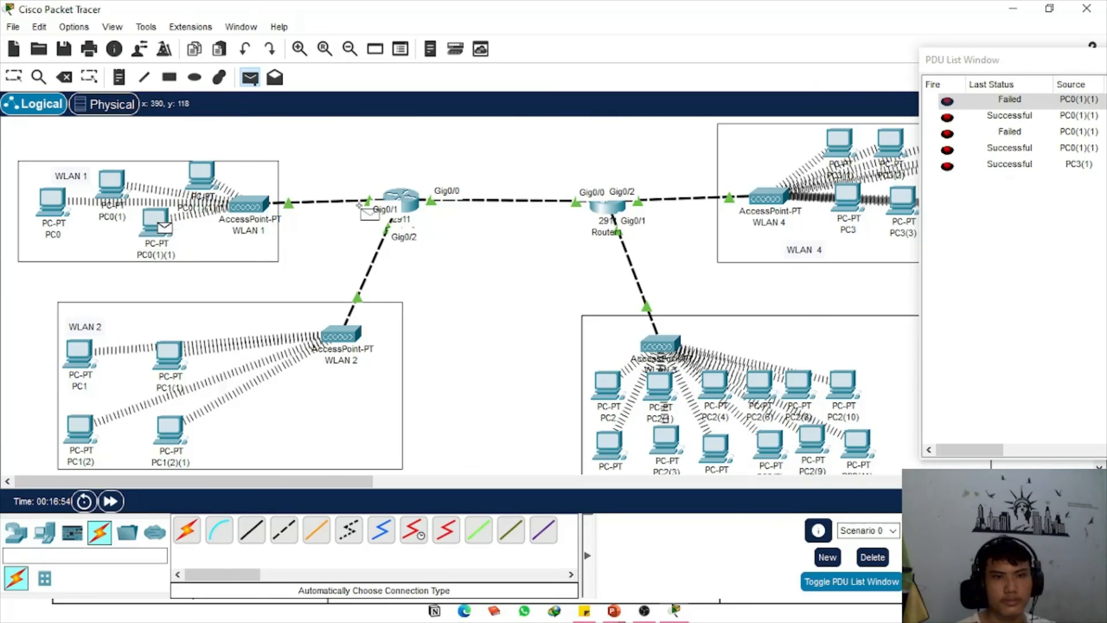
{"action": "left_click", "coordinate": [848, 197]}
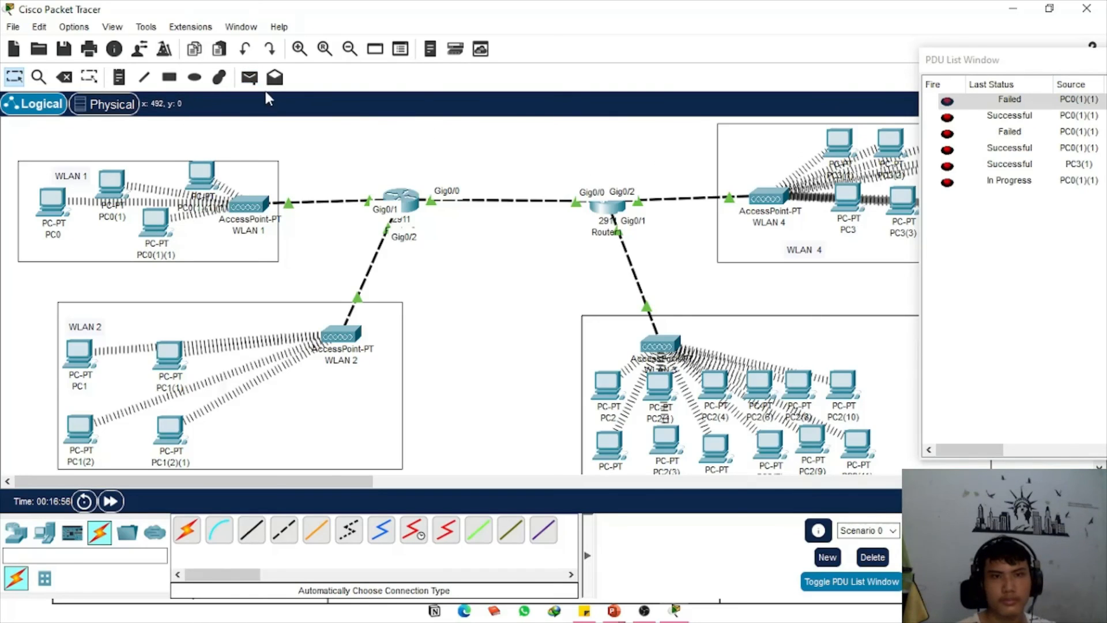
{"action": "left_click", "coordinate": [250, 77]}
{"action": "left_click", "coordinate": [155, 226]}
{"action": "left_click", "coordinate": [846, 202]}
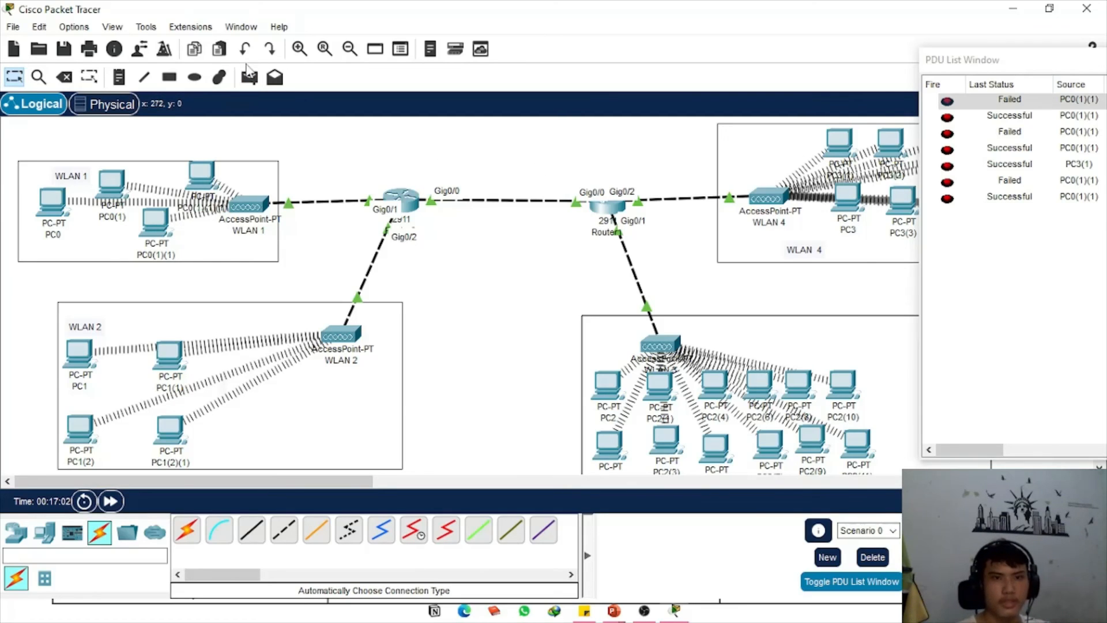
Send simple PDUs from PC1(1) in WLAN 2 to PC2 in WLAN 3 and to PC3(1) in WLAN 4
{"action": "left_click", "coordinate": [249, 77]}
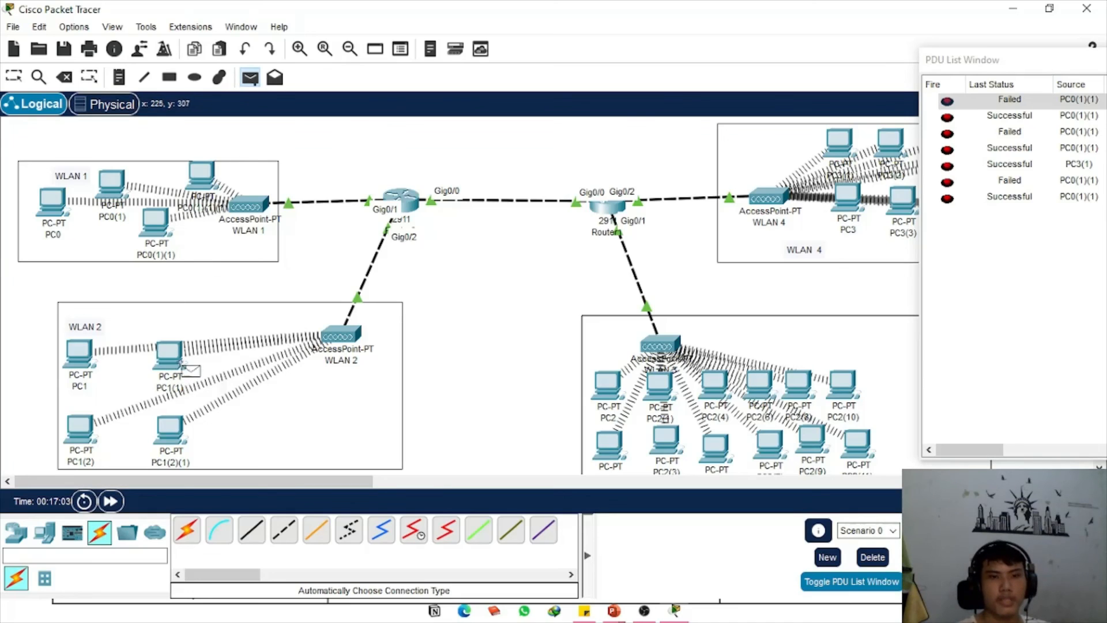
{"action": "left_click", "coordinate": [170, 355]}
{"action": "left_click", "coordinate": [610, 394]}
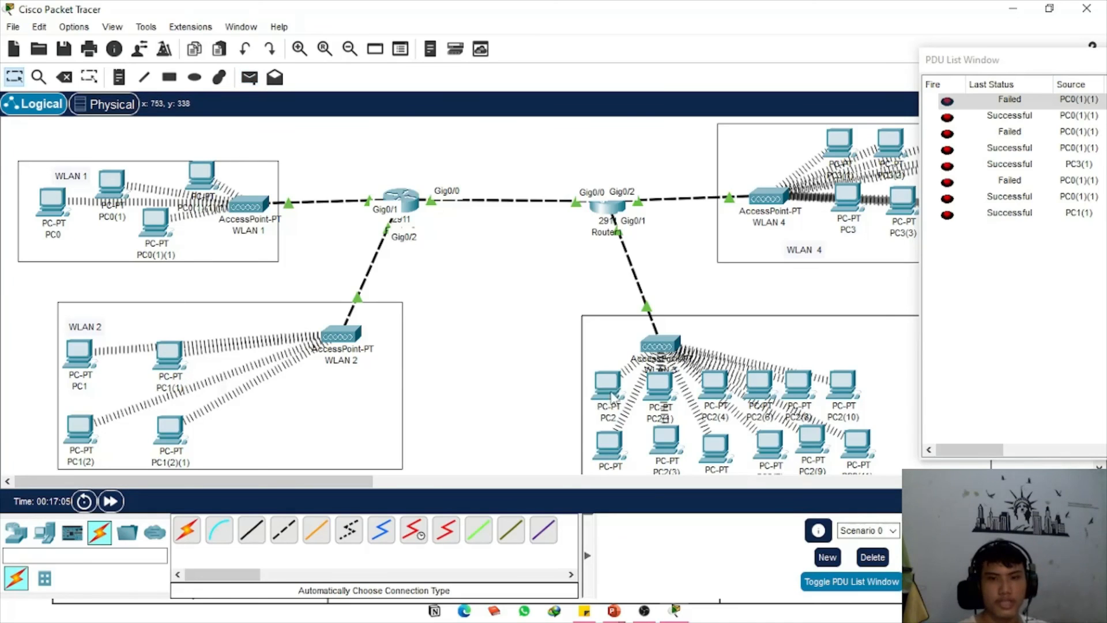
{"action": "left_click", "coordinate": [250, 78]}
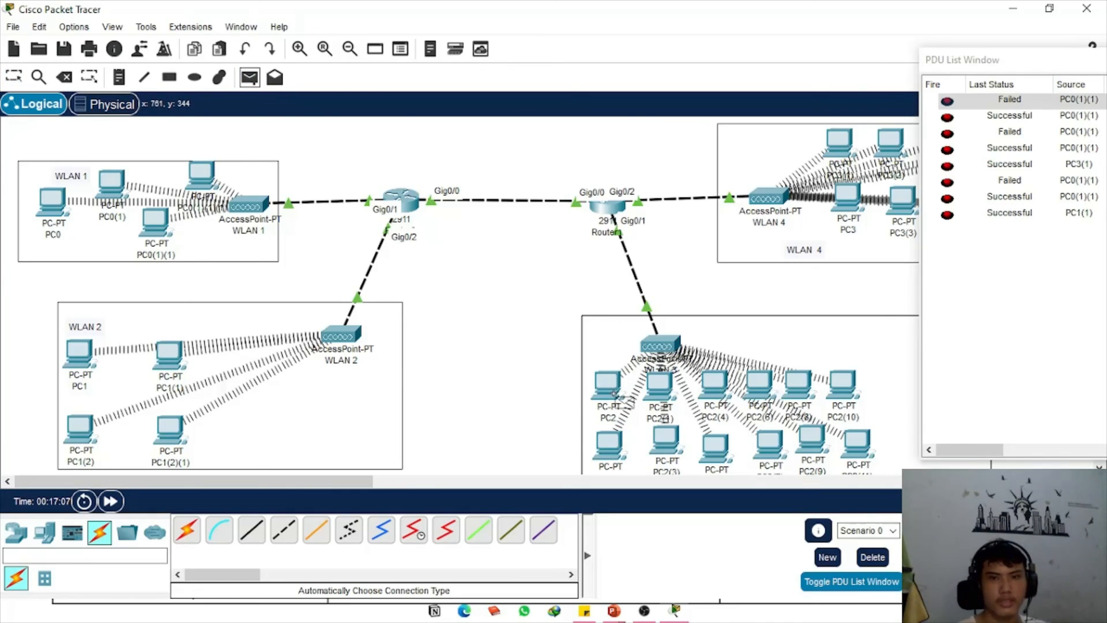
{"action": "left_click", "coordinate": [177, 359]}
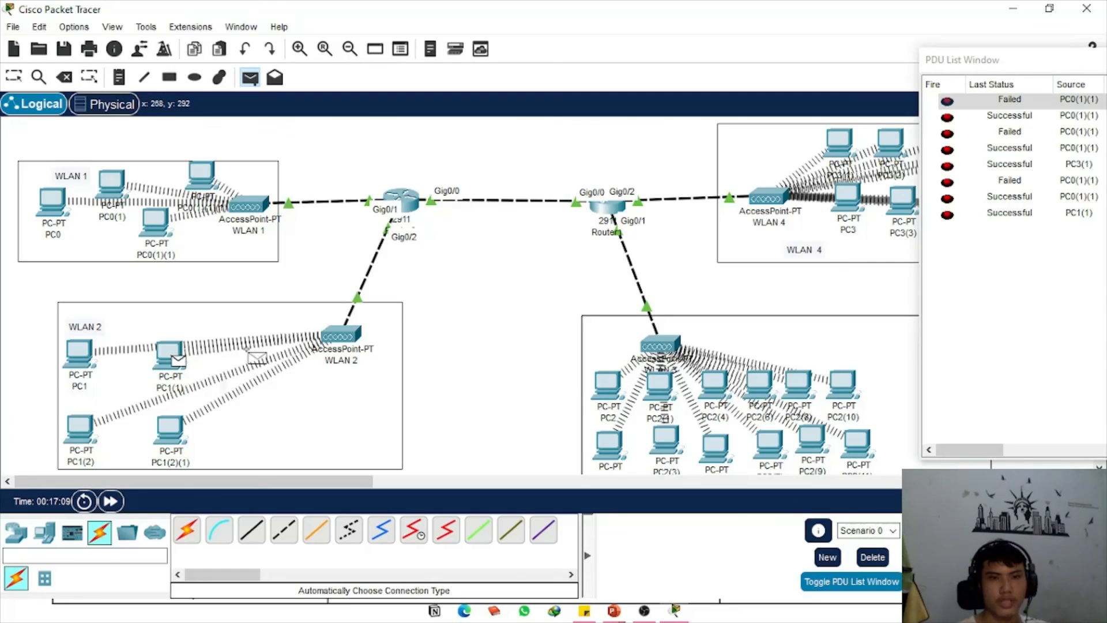
{"action": "left_click", "coordinate": [838, 142]}
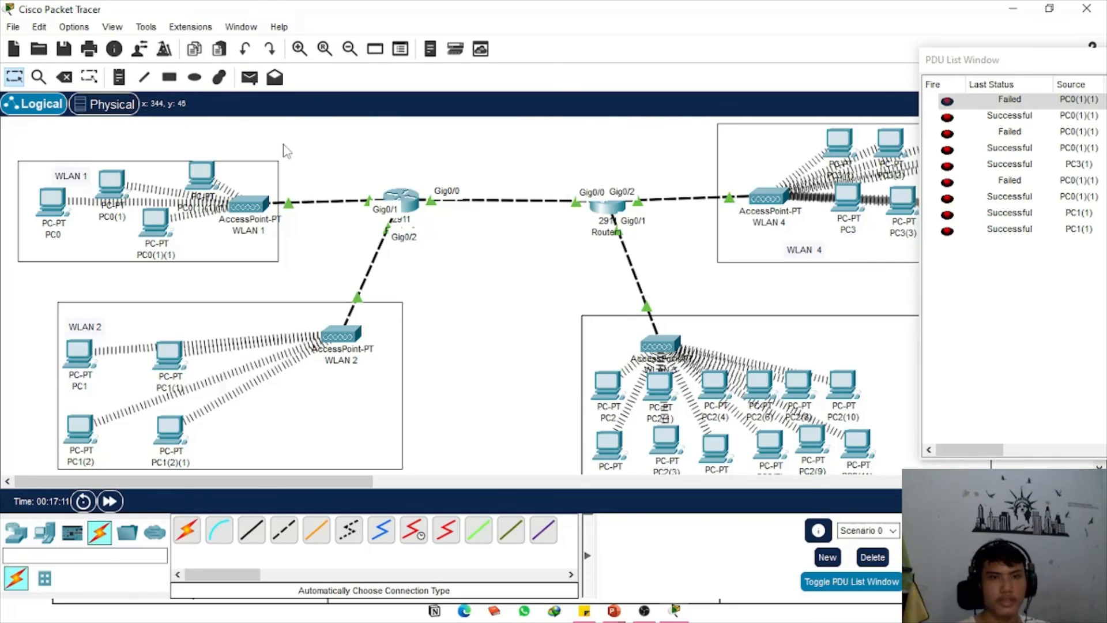
Send a simple PDU from PC2 in WLAN 3 to PC3 in WLAN 4
{"action": "left_click", "coordinate": [250, 77]}
{"action": "left_click", "coordinate": [608, 384]}
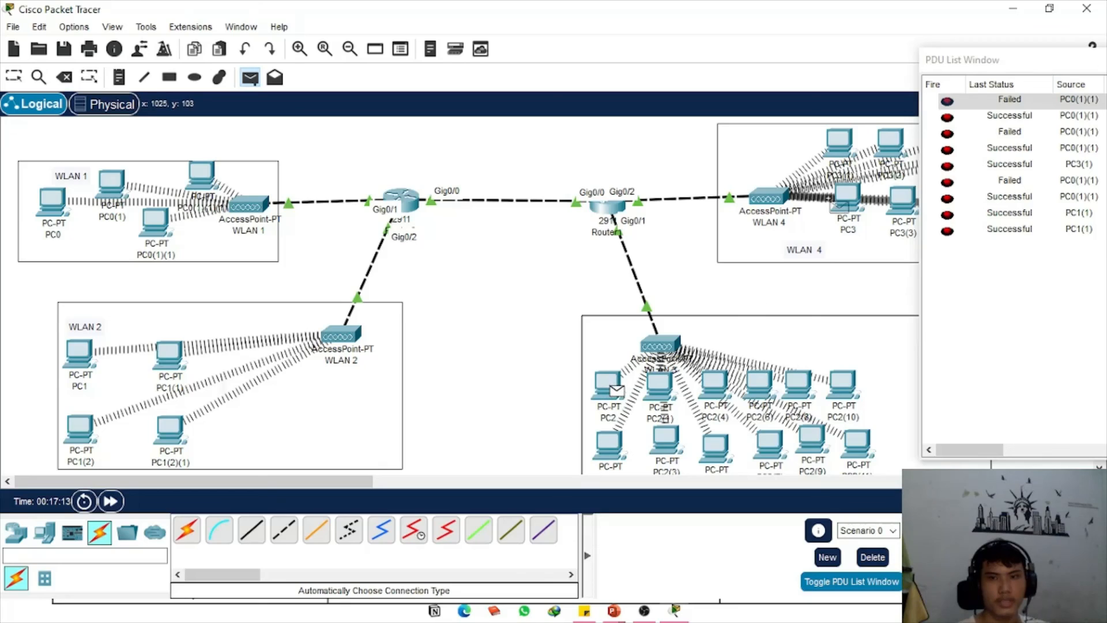
{"action": "left_click", "coordinate": [845, 196]}
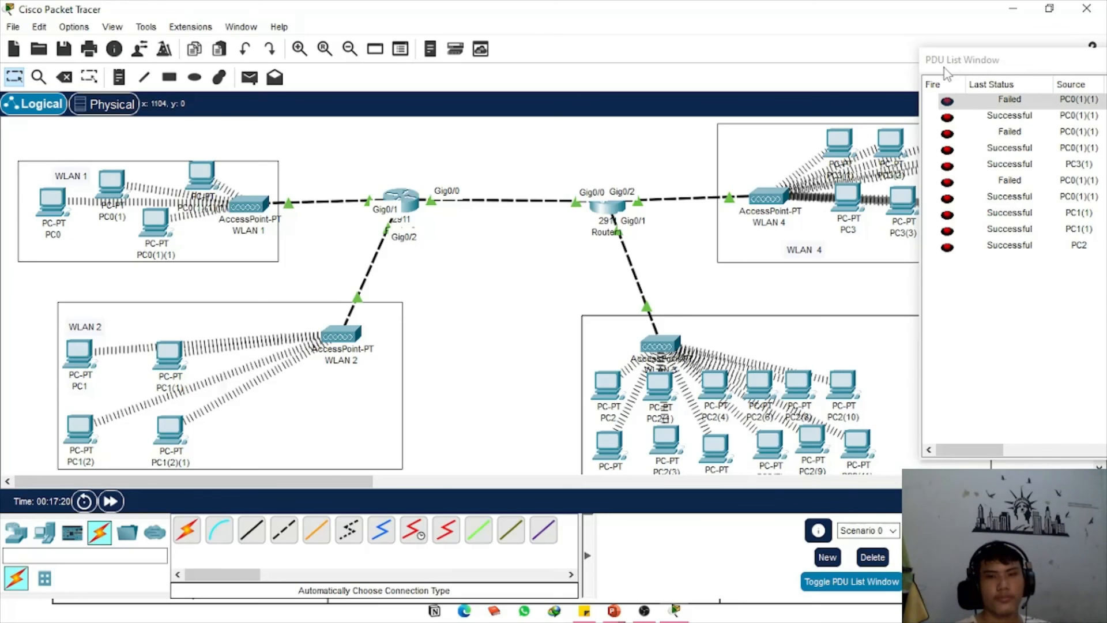
Review the connectivity test results in the PDU list window and close it
{"action": "left_click_drag", "start_coordinate": [944, 71], "coordinate": [544, 57]}
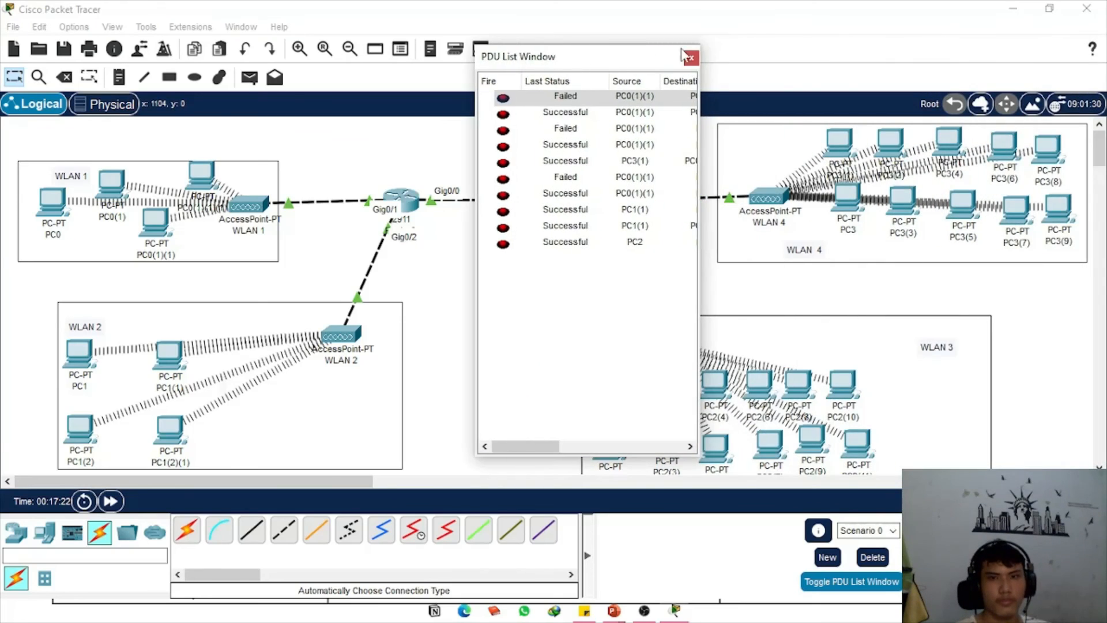
{"action": "left_click_drag", "start_coordinate": [691, 63], "coordinate": [618, 60]}
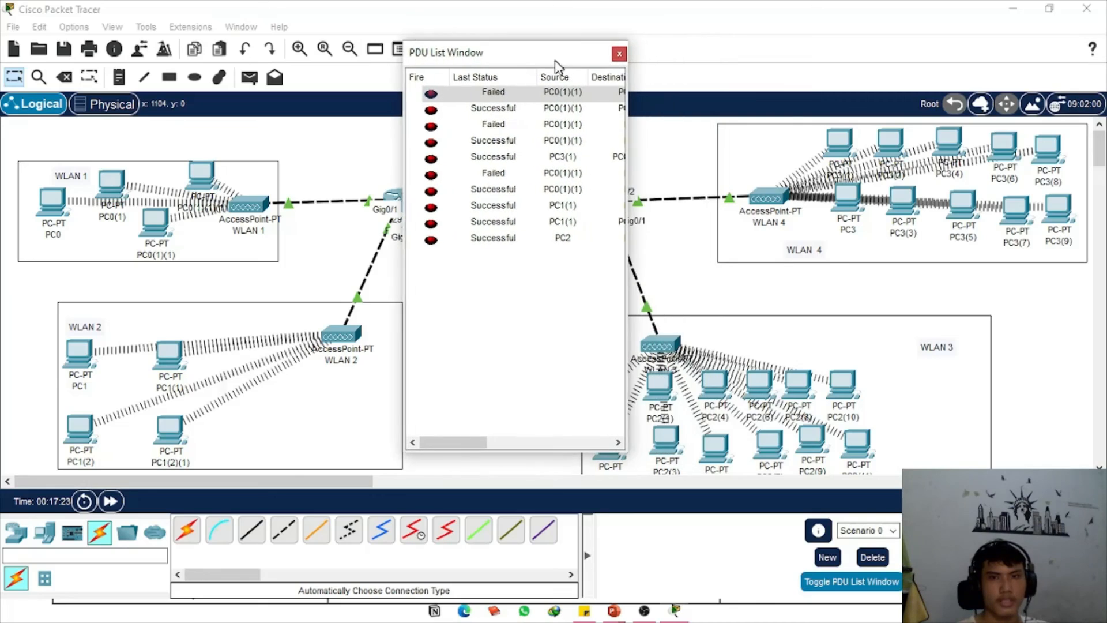
{"action": "left_click", "coordinate": [618, 54]}
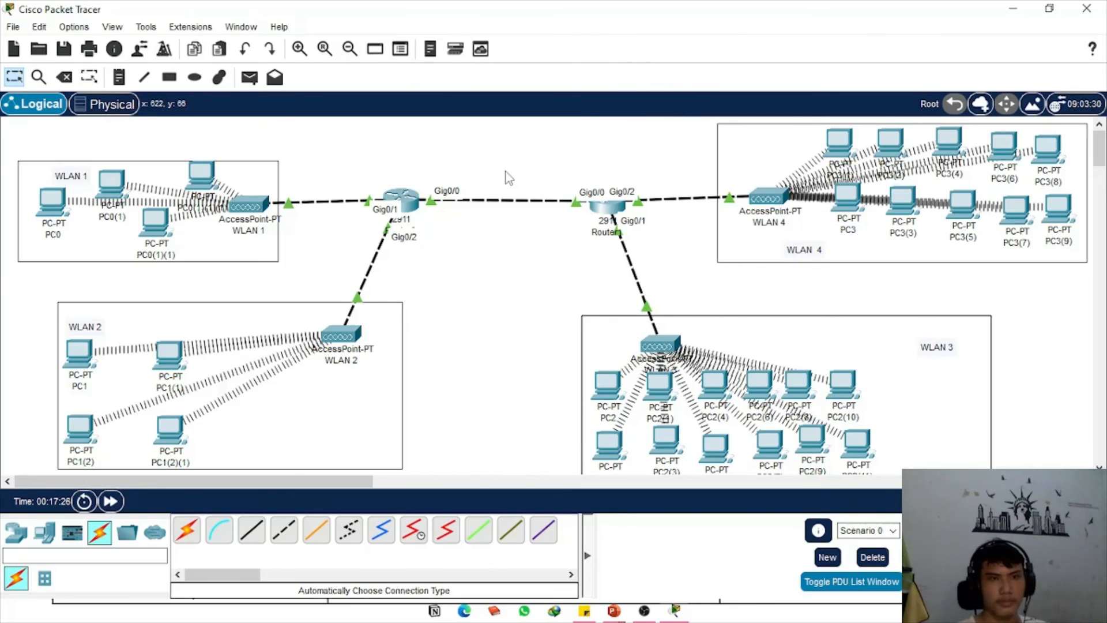